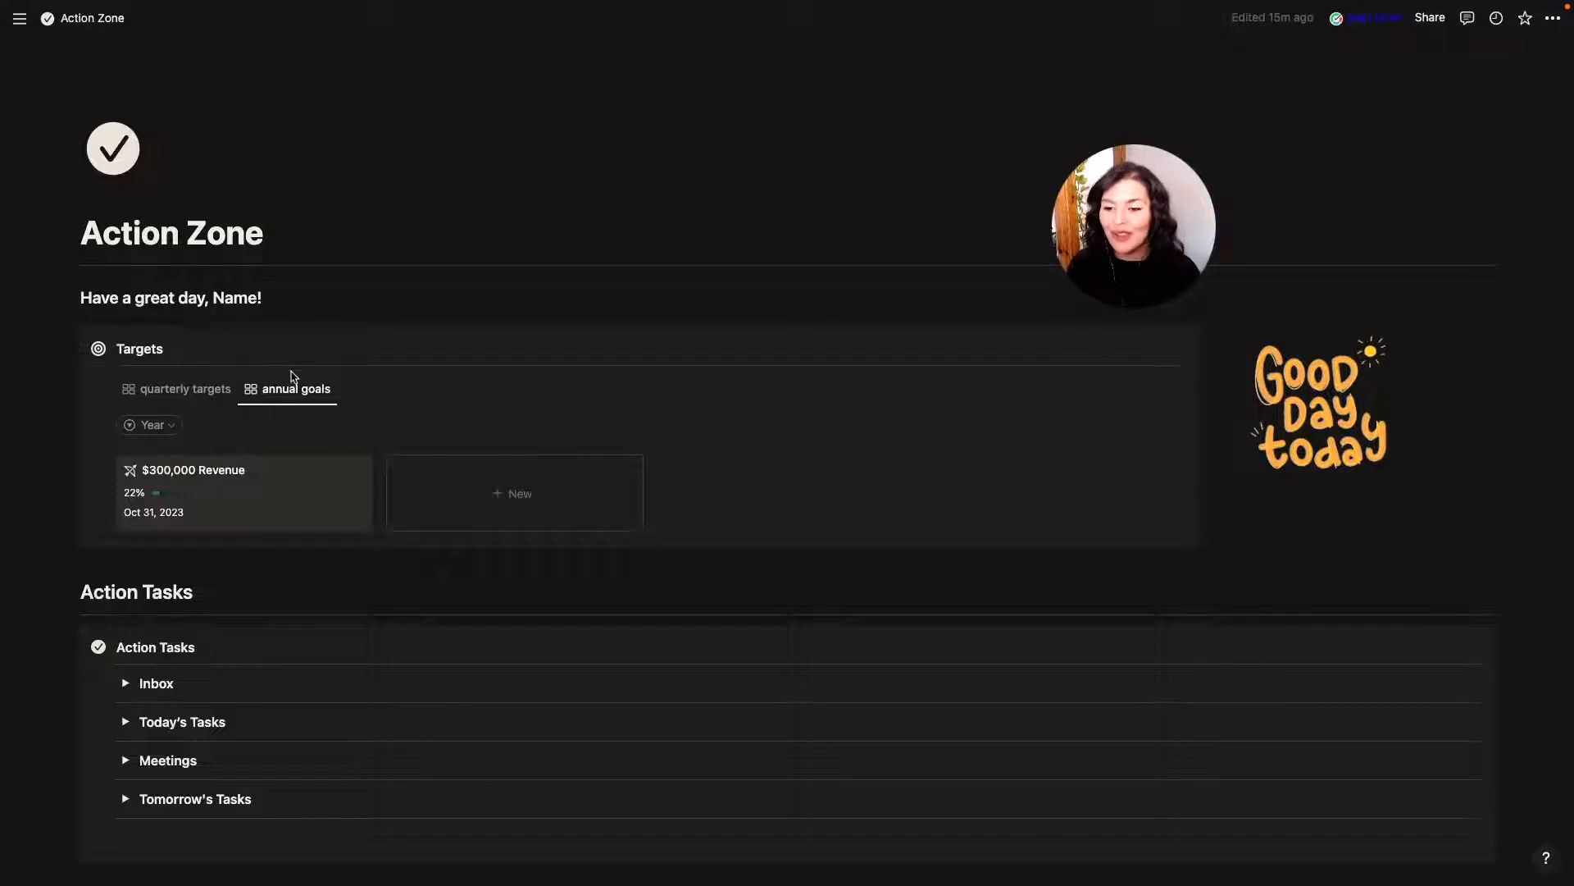
Review the quarterly targets view and the annual goals view of the Targets section
left_click(209, 395)
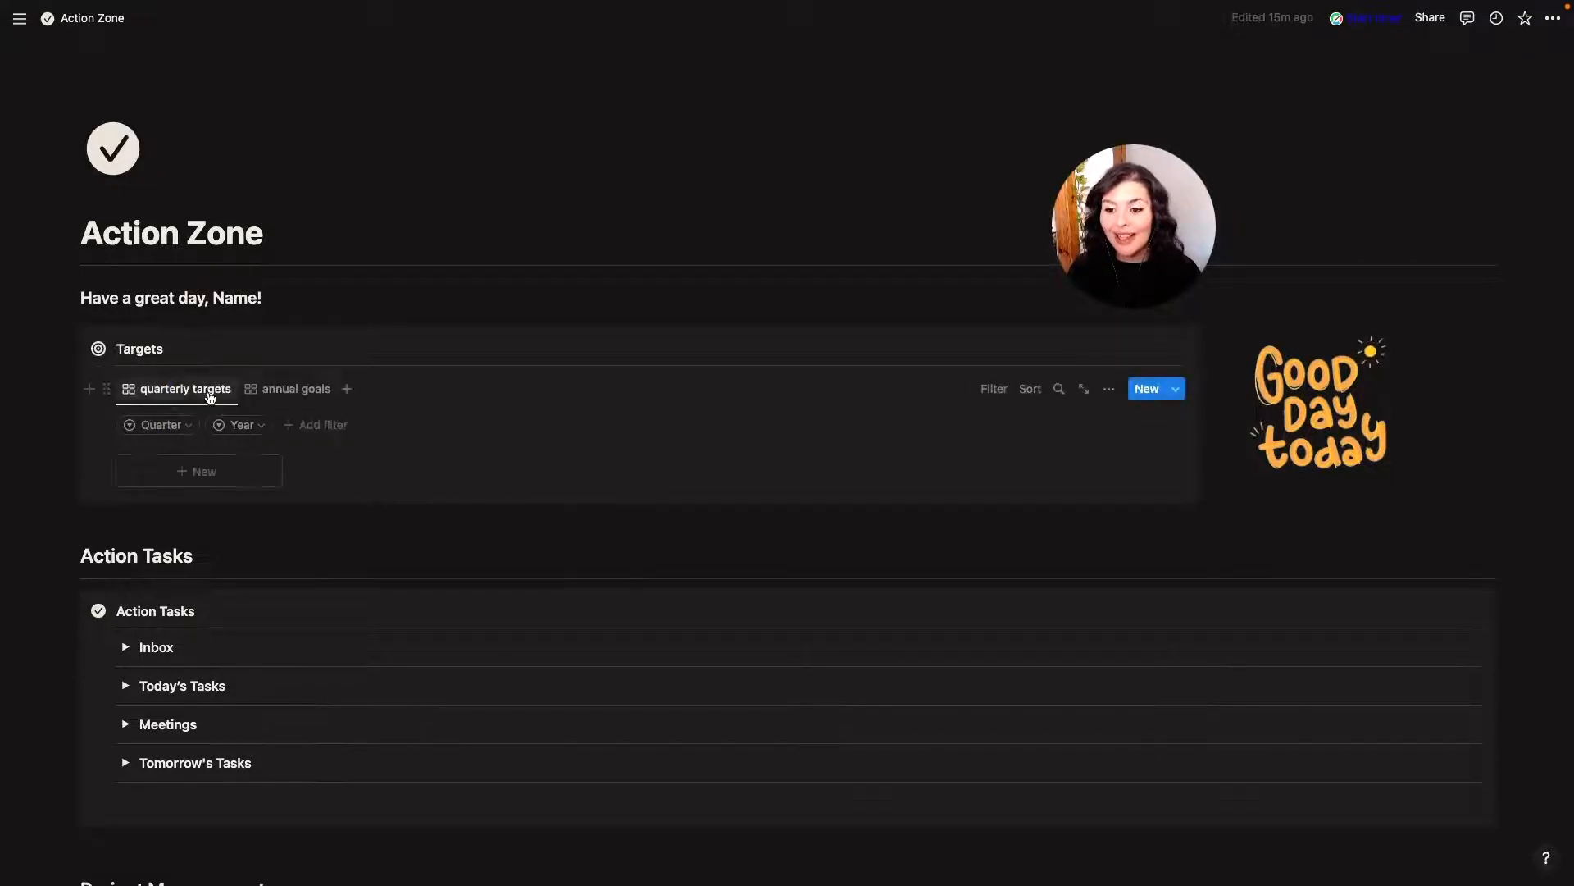
left_click(282, 392)
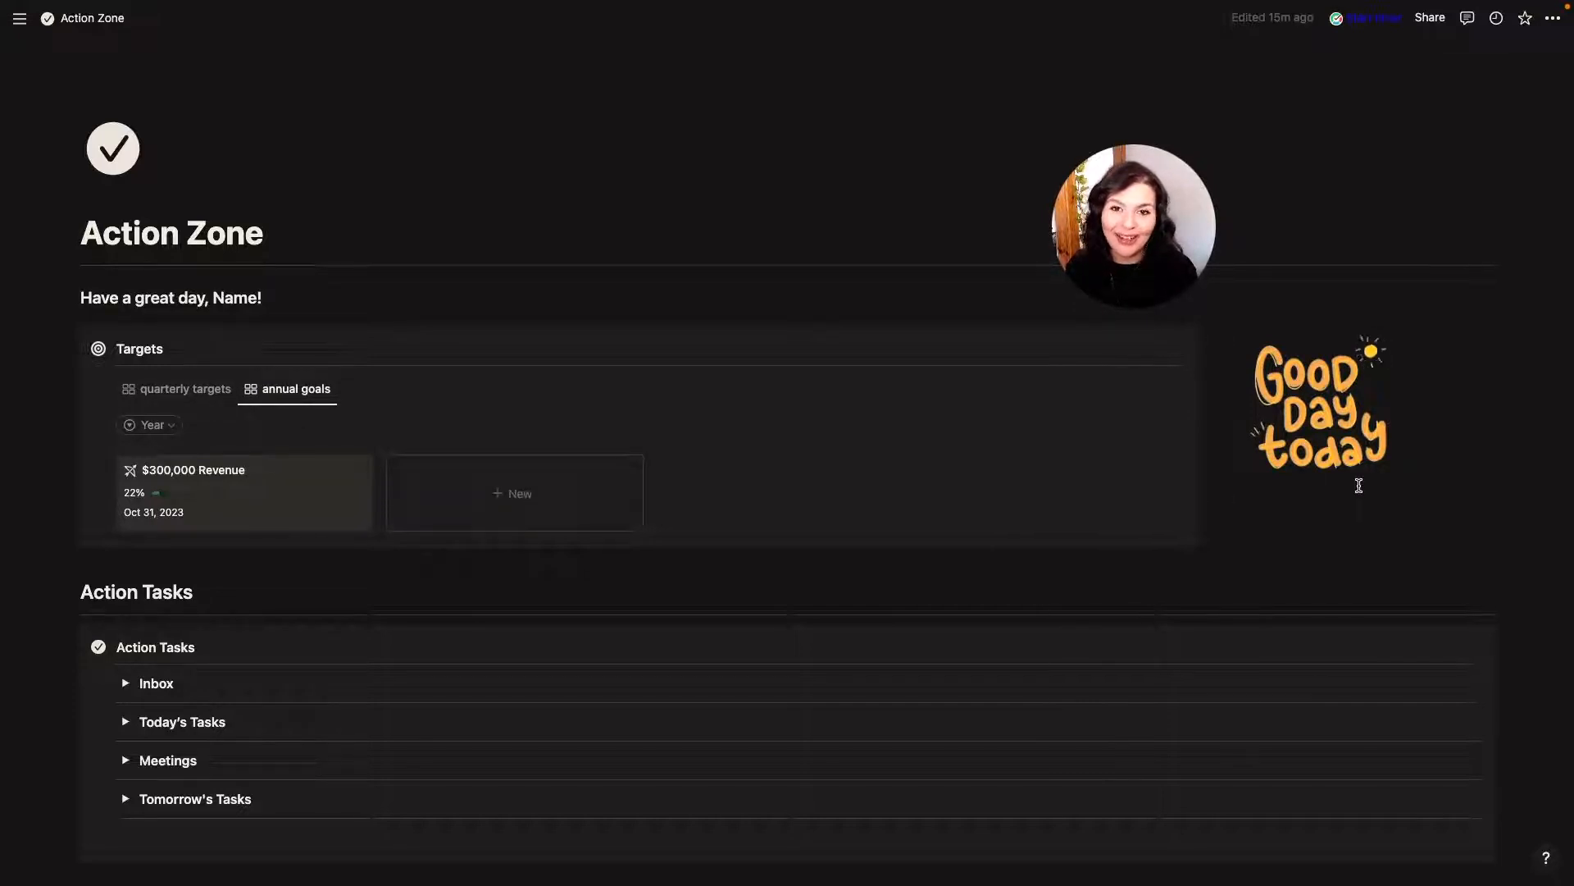
Expand and collapse the Inbox, Today's Tasks, Meetings and Tomorrow's Tasks sections one after another to review their contents
scroll(1359, 485, "down", 5)
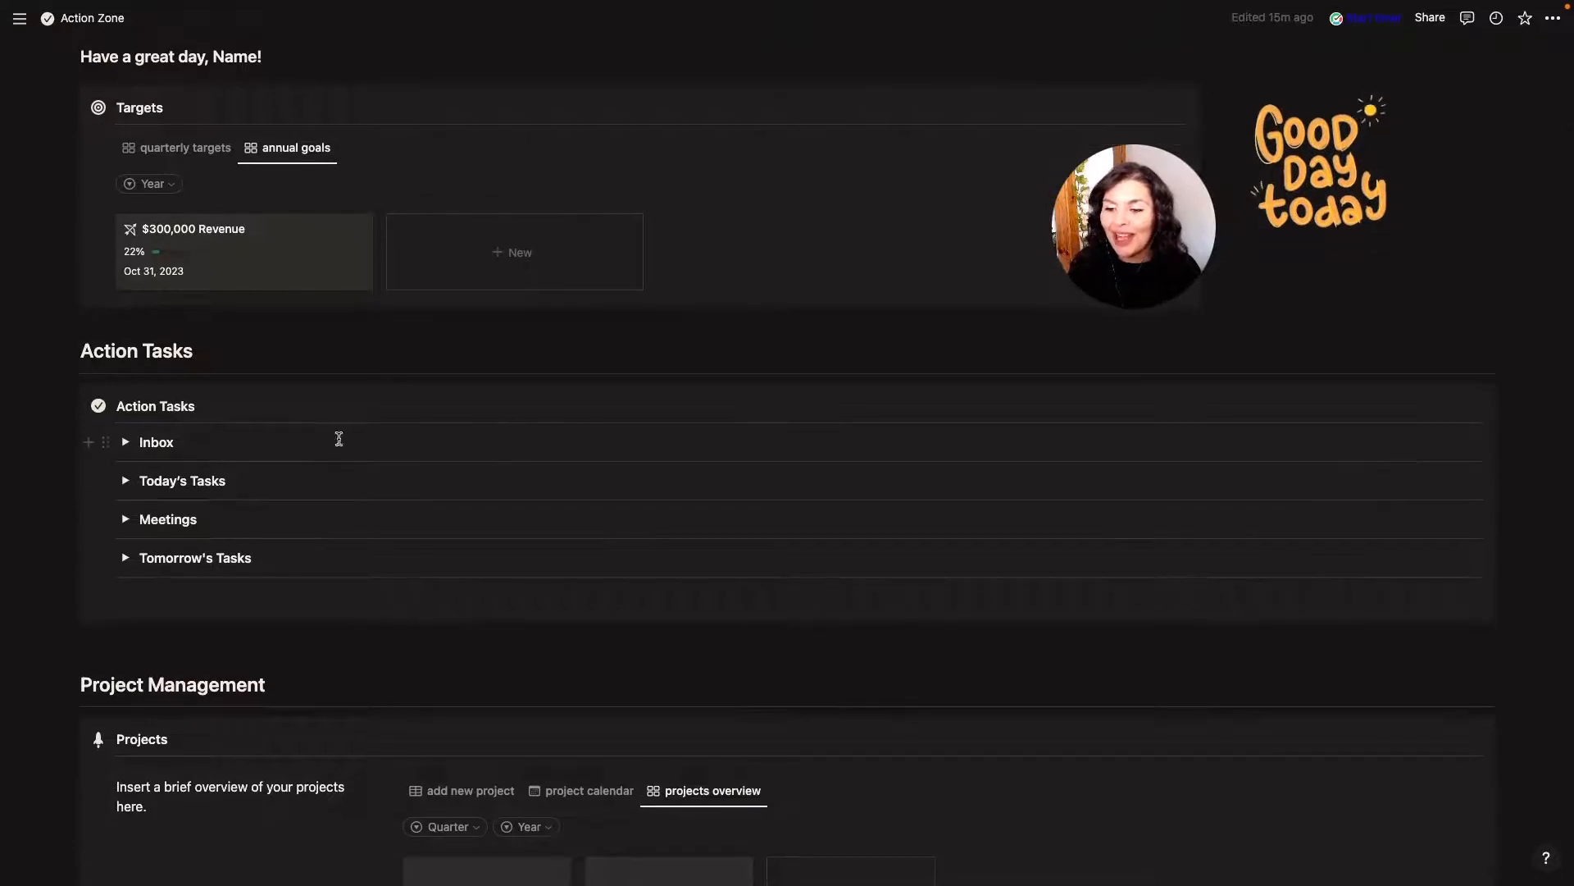
left_click(126, 443)
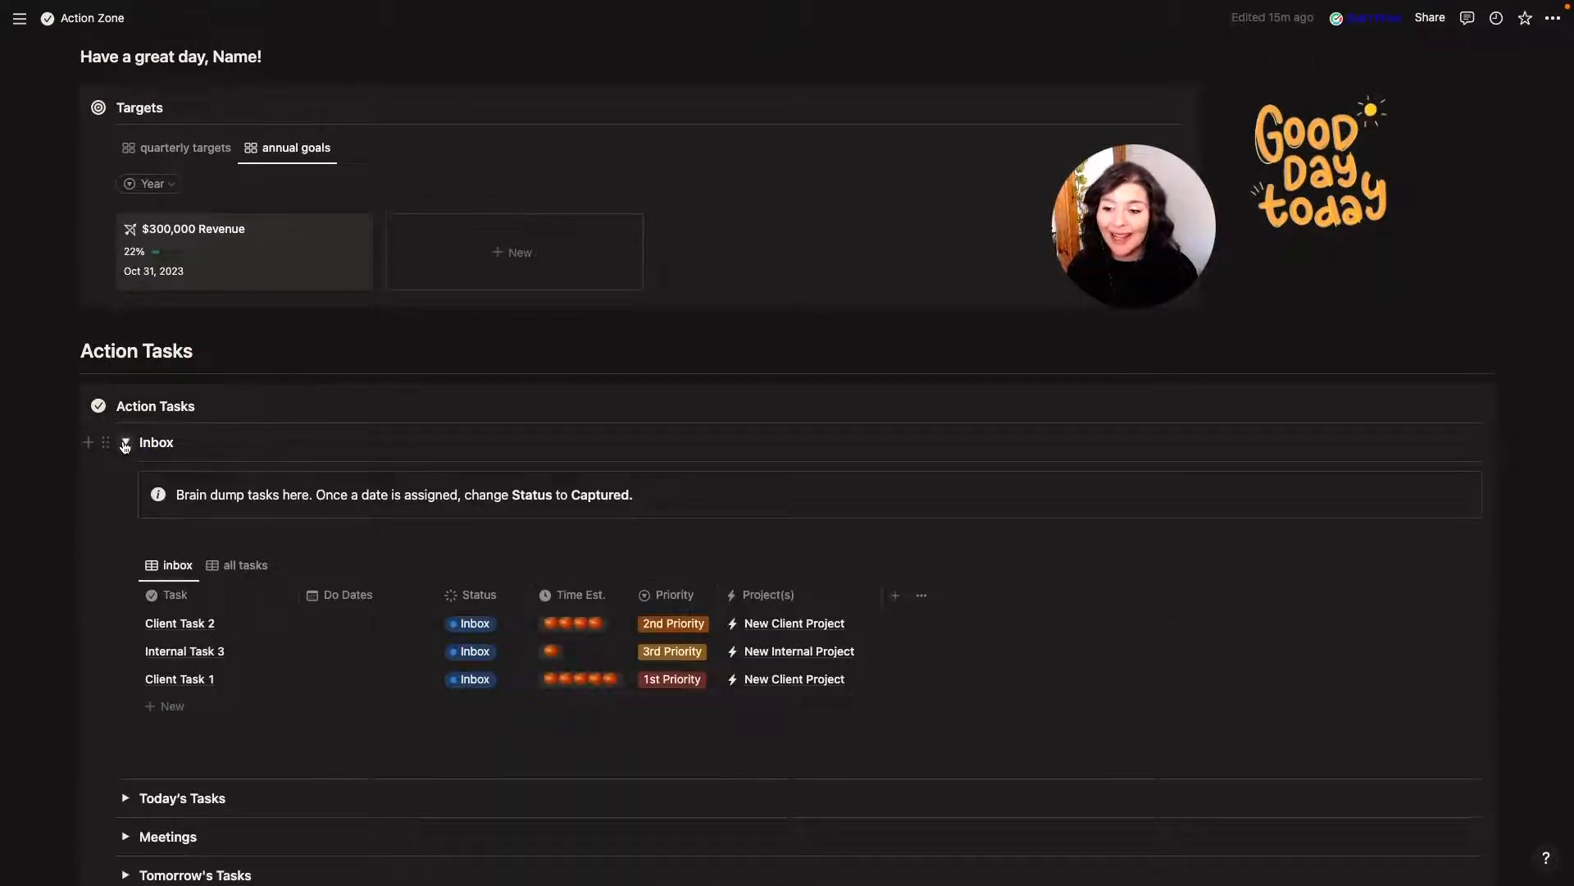
left_click(125, 443)
left_click(127, 480)
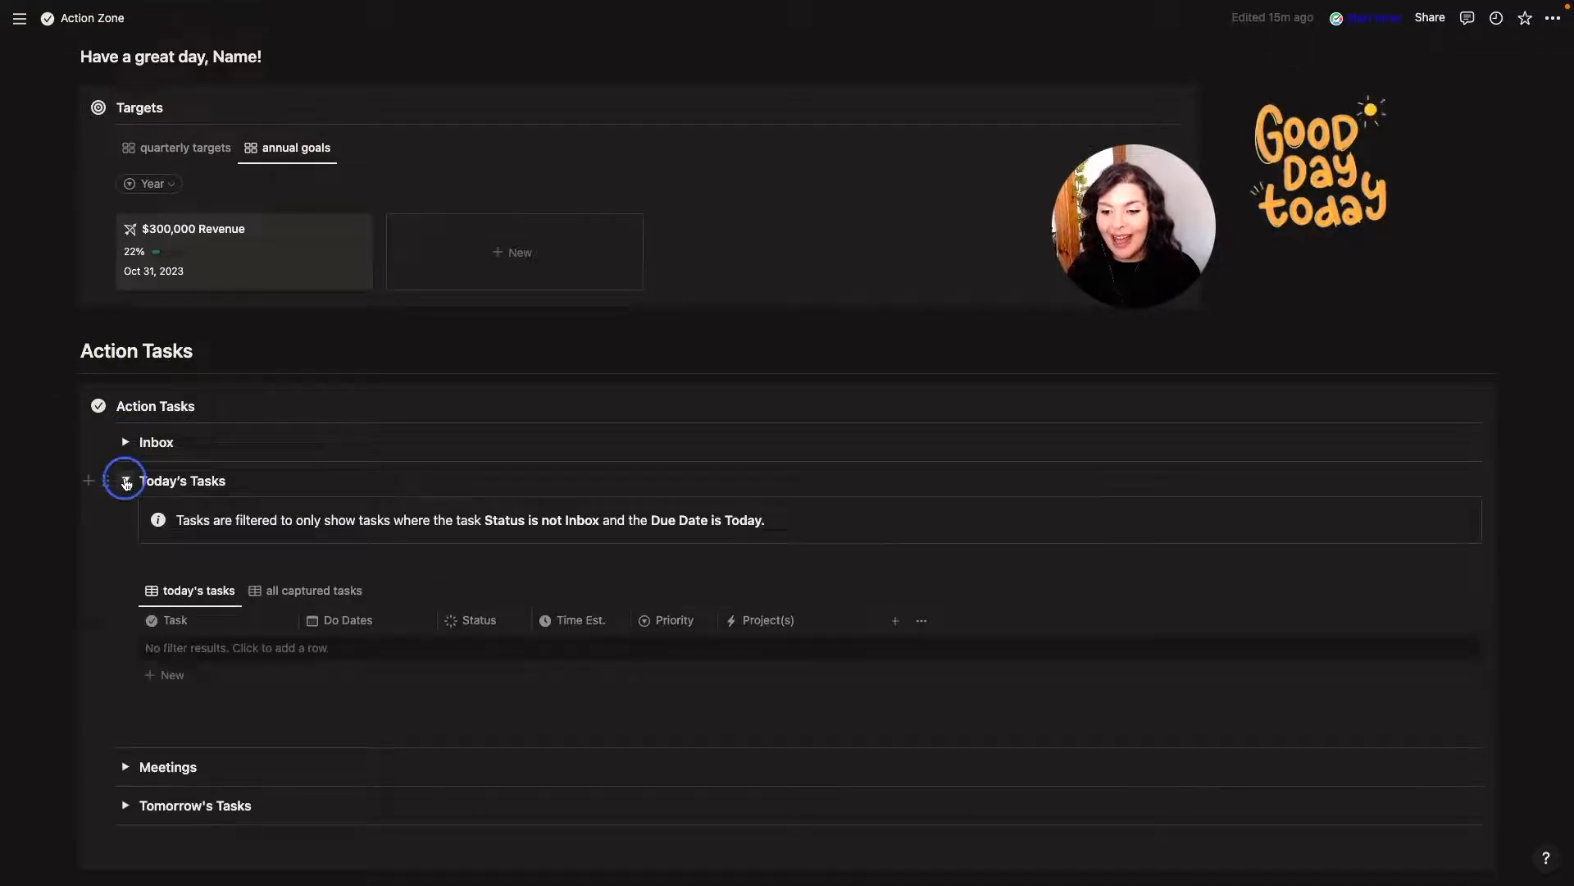
left_click(126, 479)
left_click(126, 521)
left_click(126, 521)
left_click(126, 559)
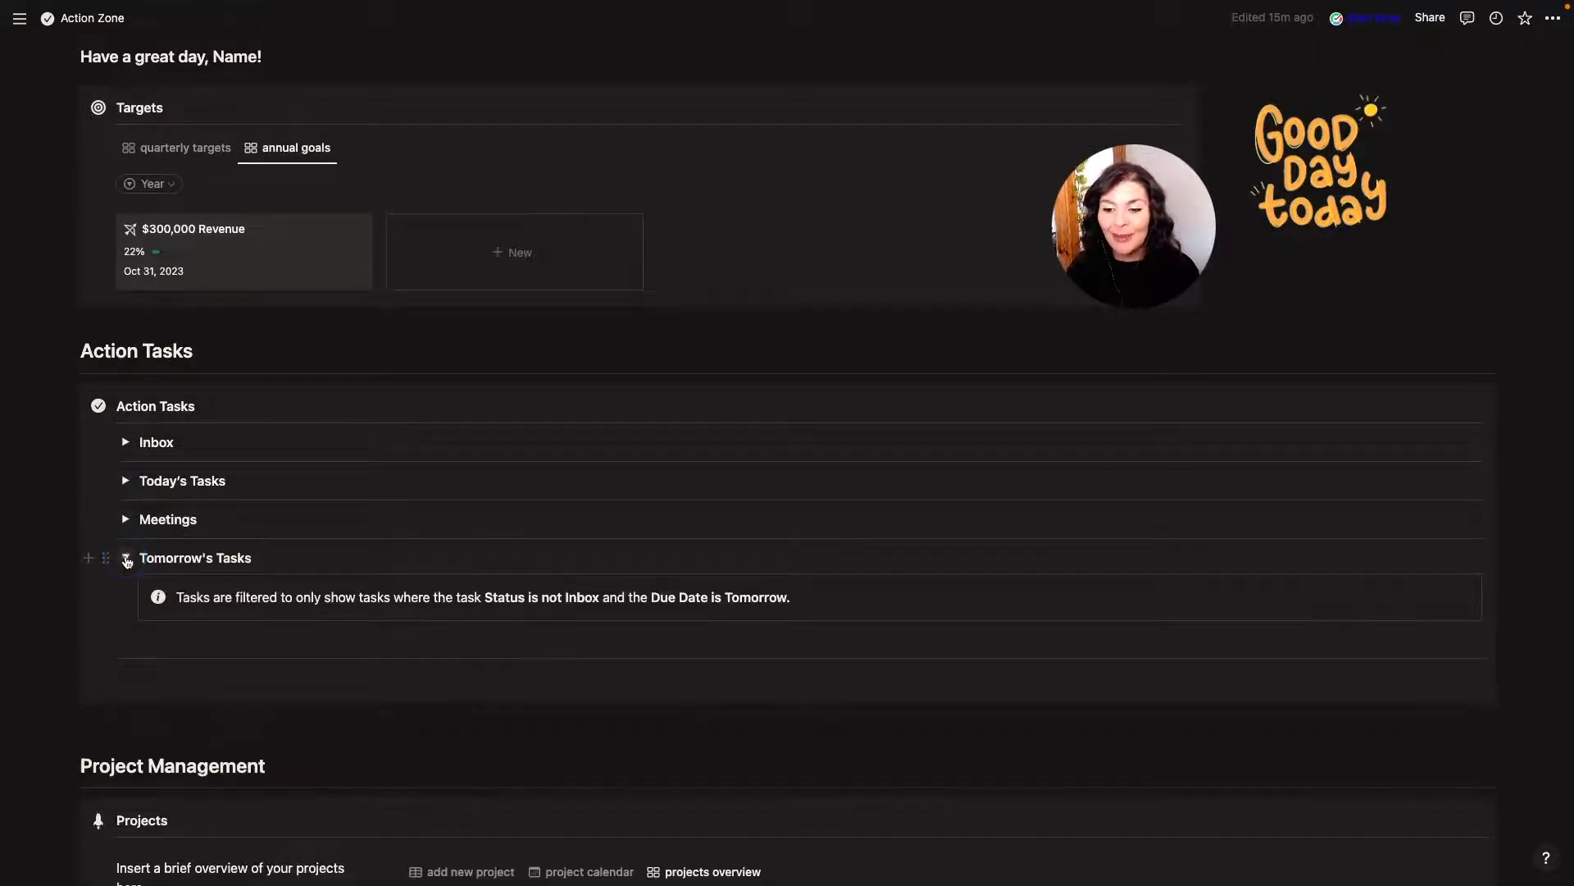
left_click(126, 559)
Review the add new project, project calendar and projects overview views under Projects, and list the available project templates
scroll(191, 612, "down", 5)
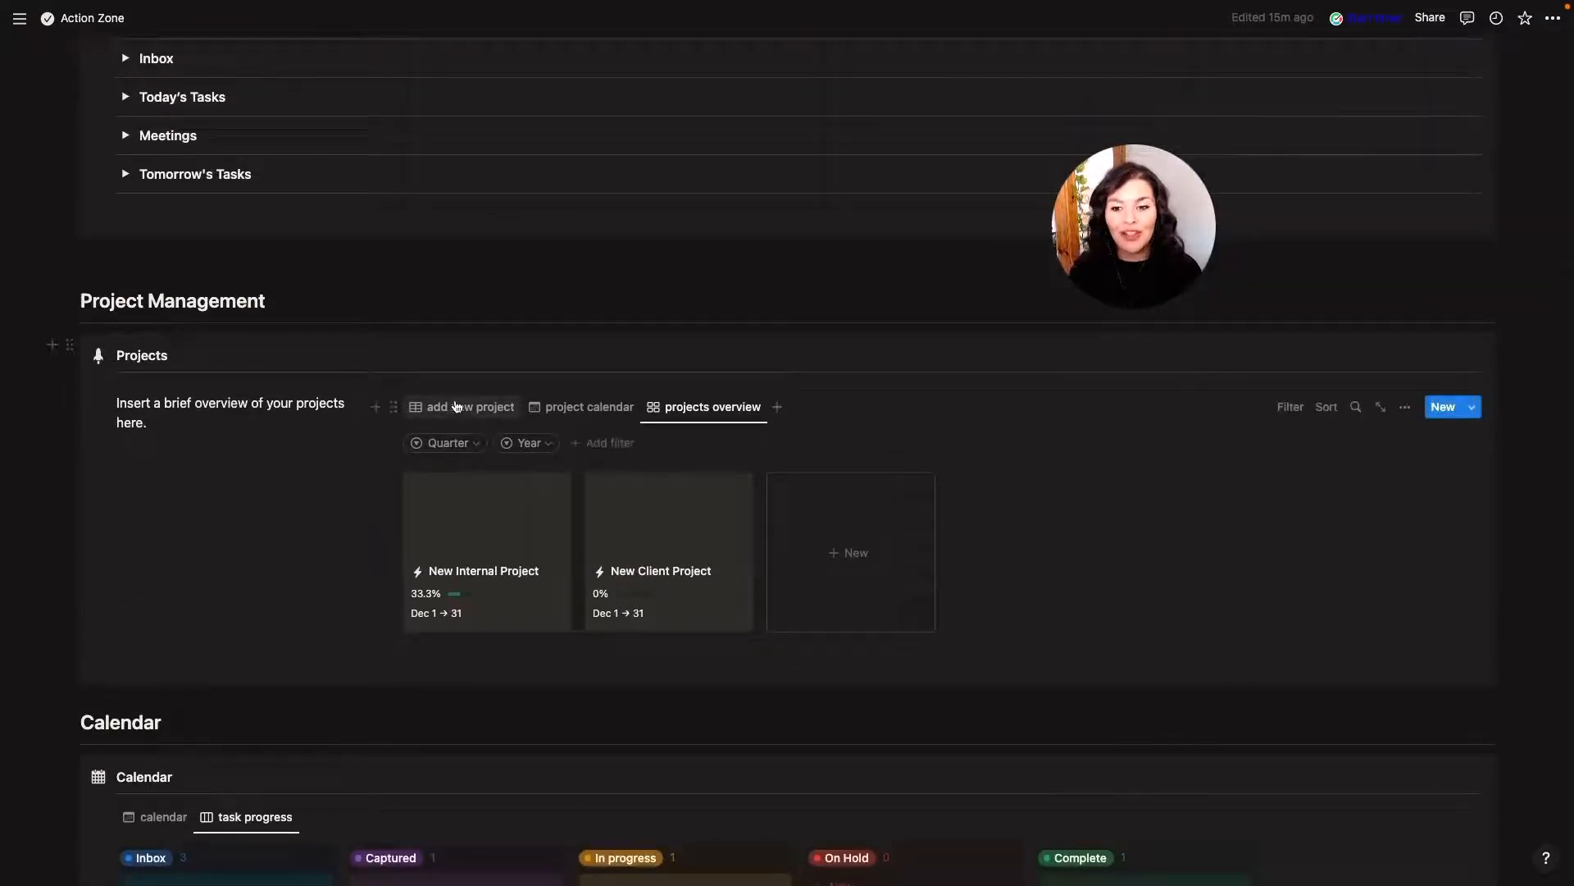
left_click(456, 407)
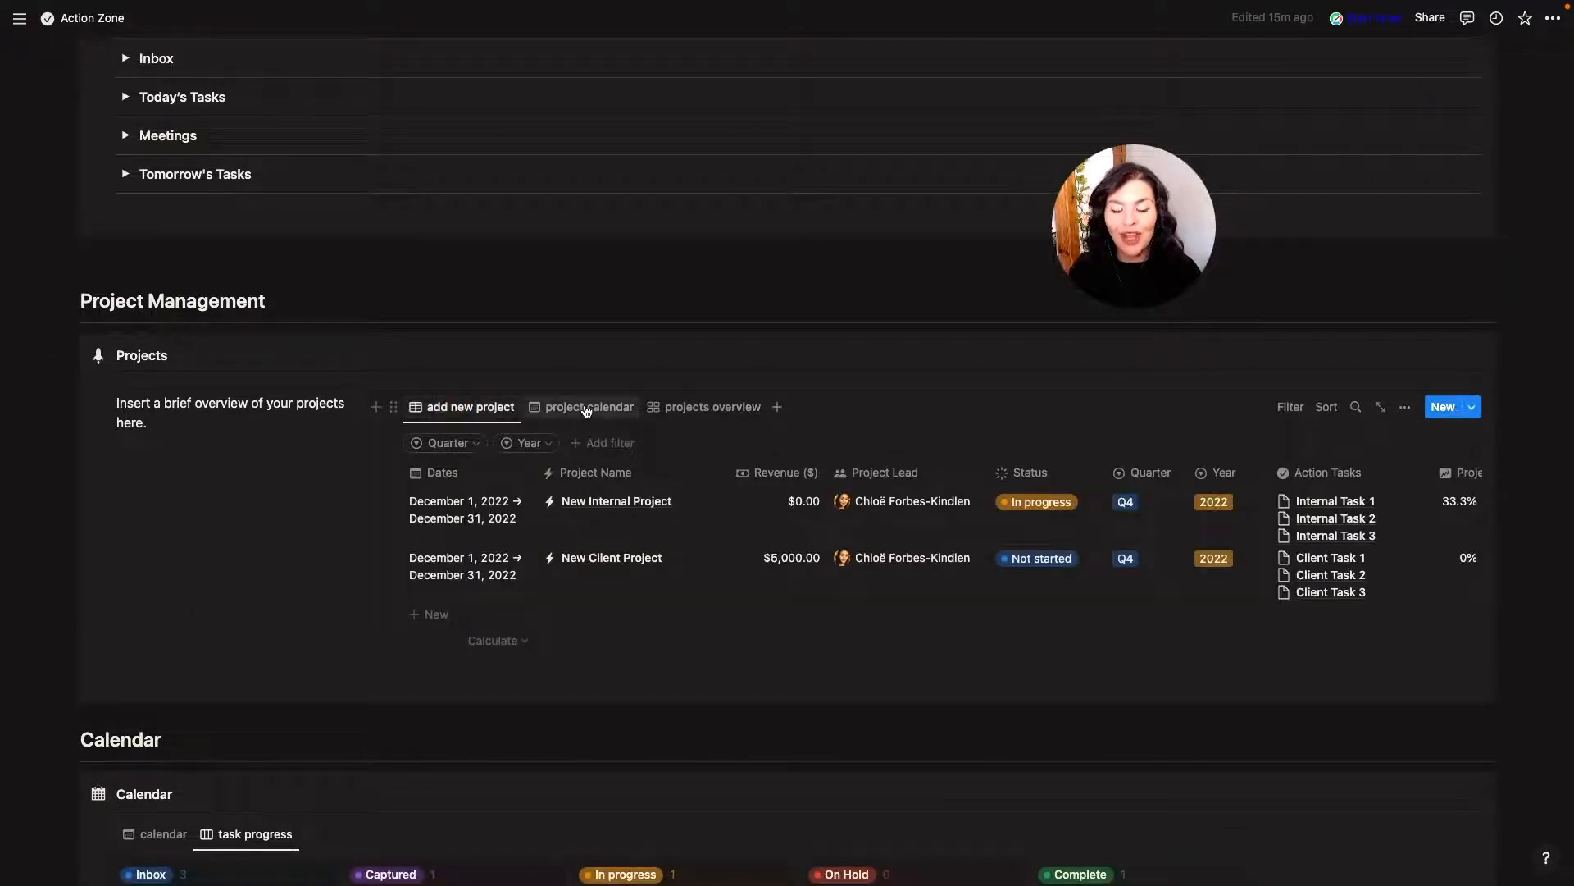
left_click(586, 409)
left_click(728, 413)
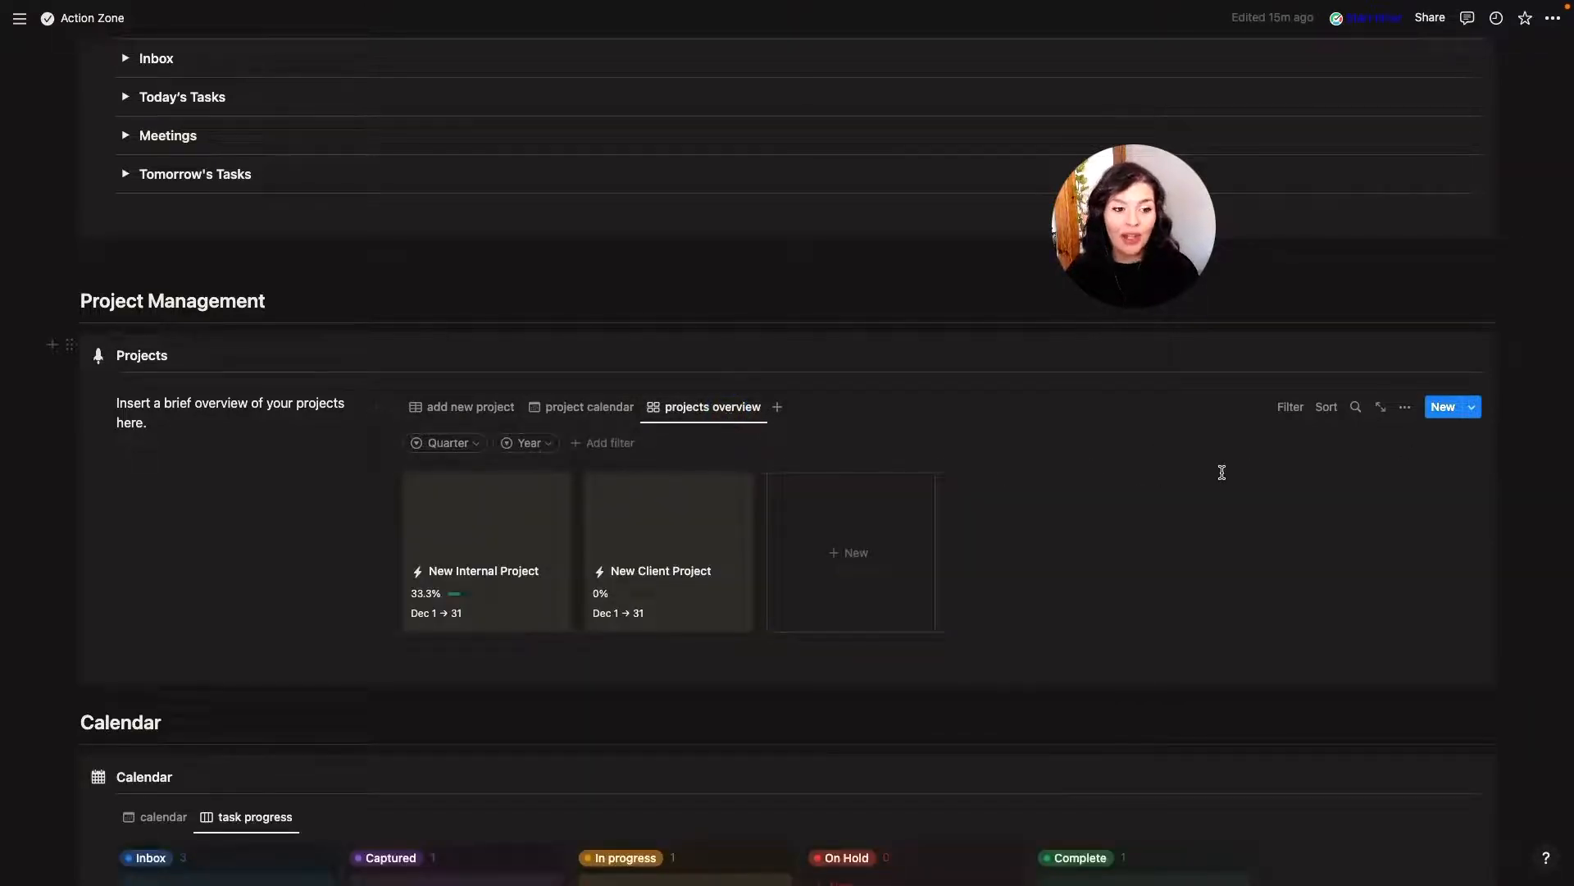
left_click(1476, 410)
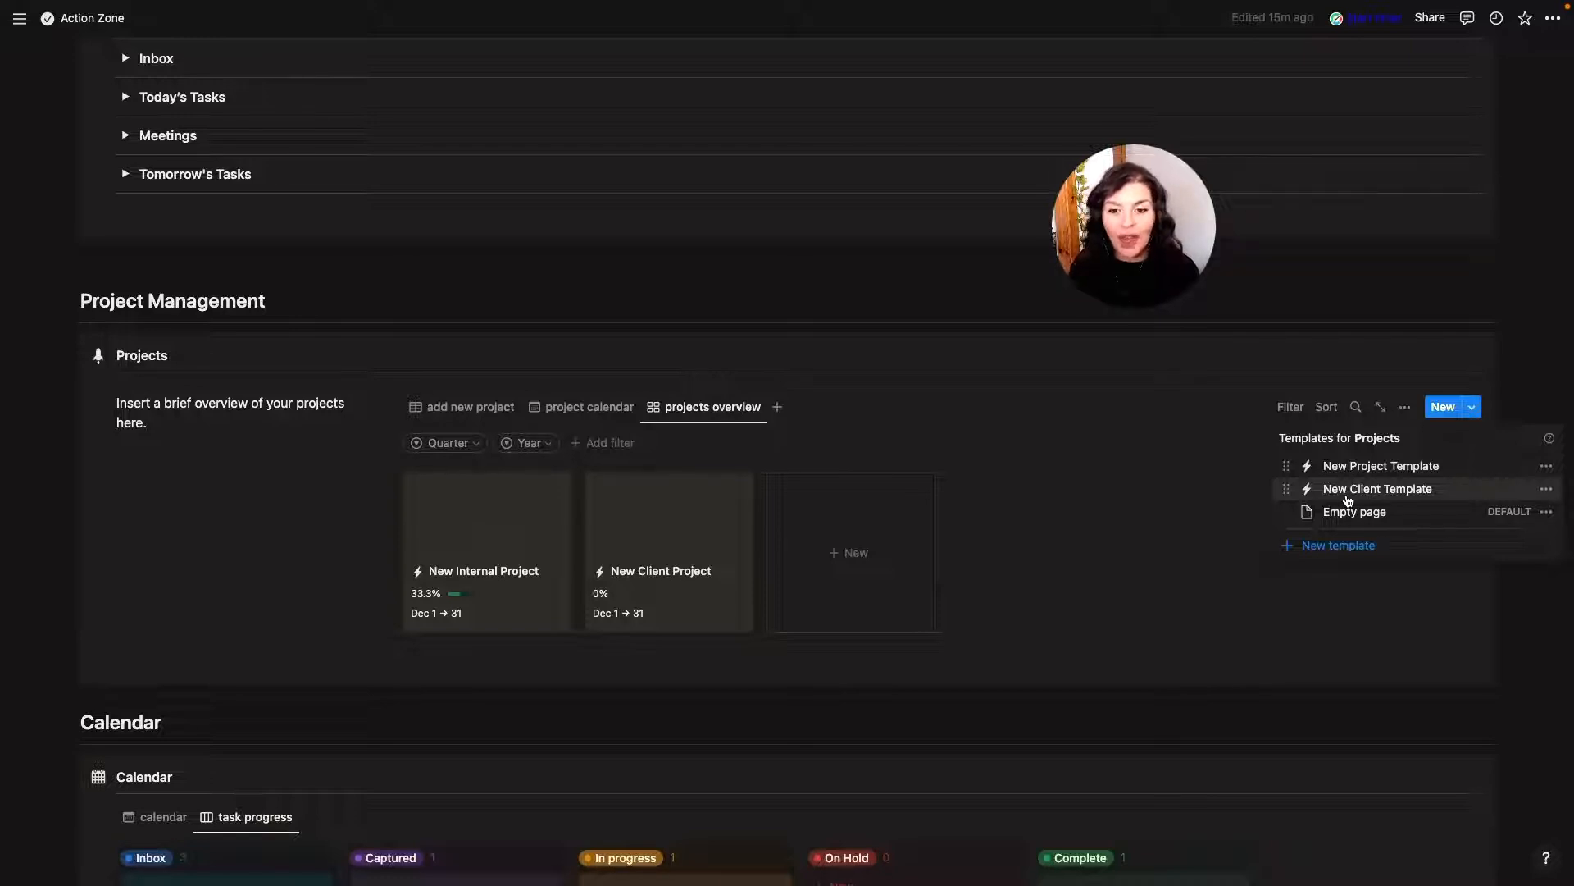
Review the Calendar section in its calendar view and its task progress board view
scroll(1079, 545, "down", 6)
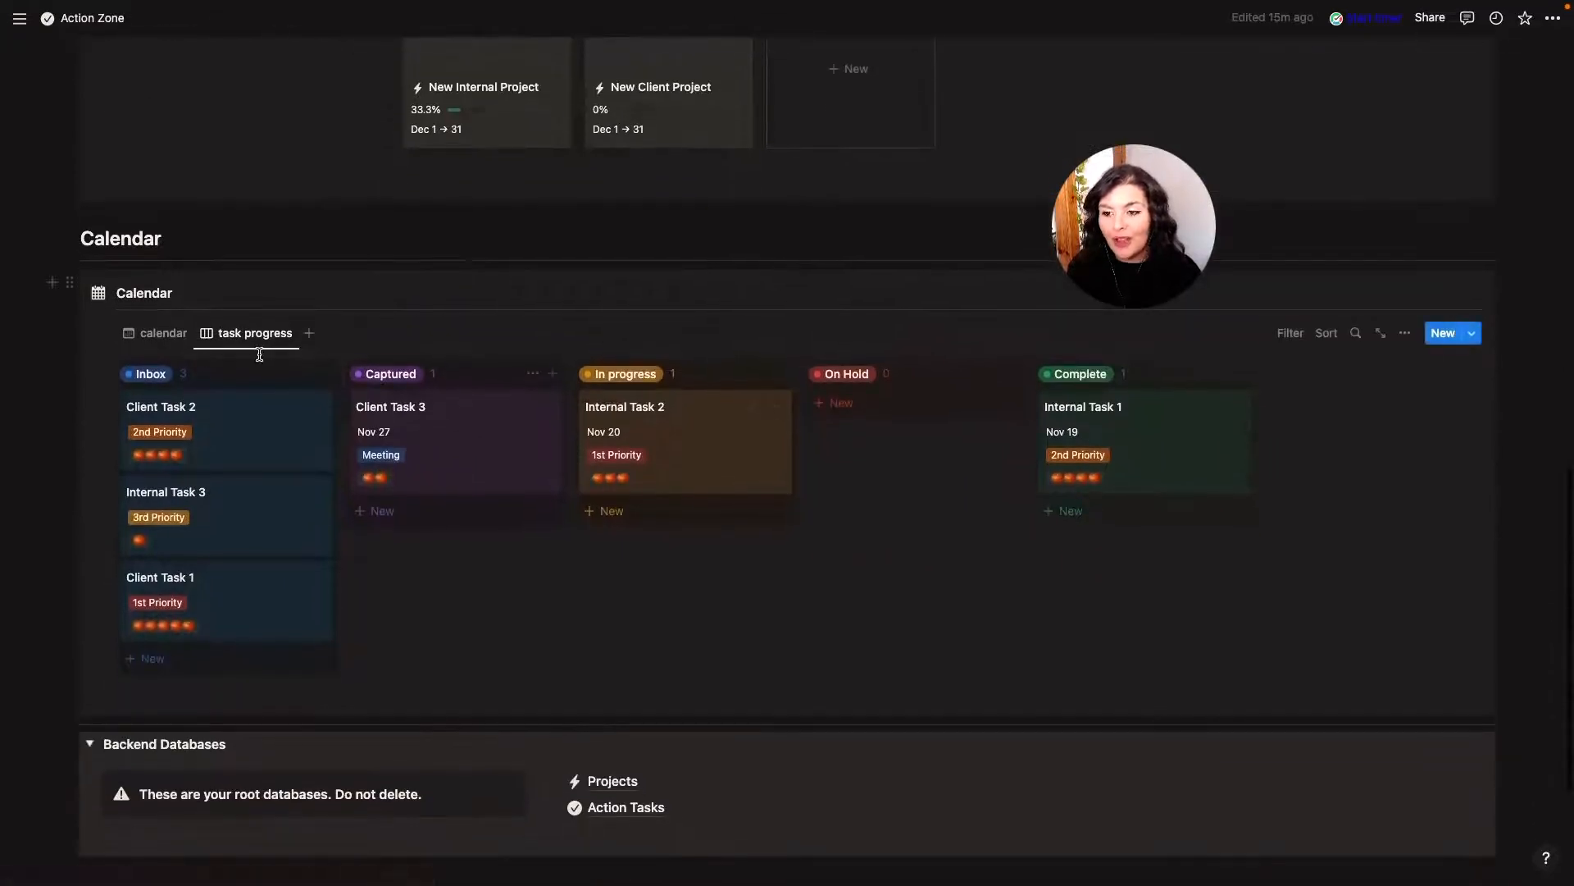
left_click(150, 334)
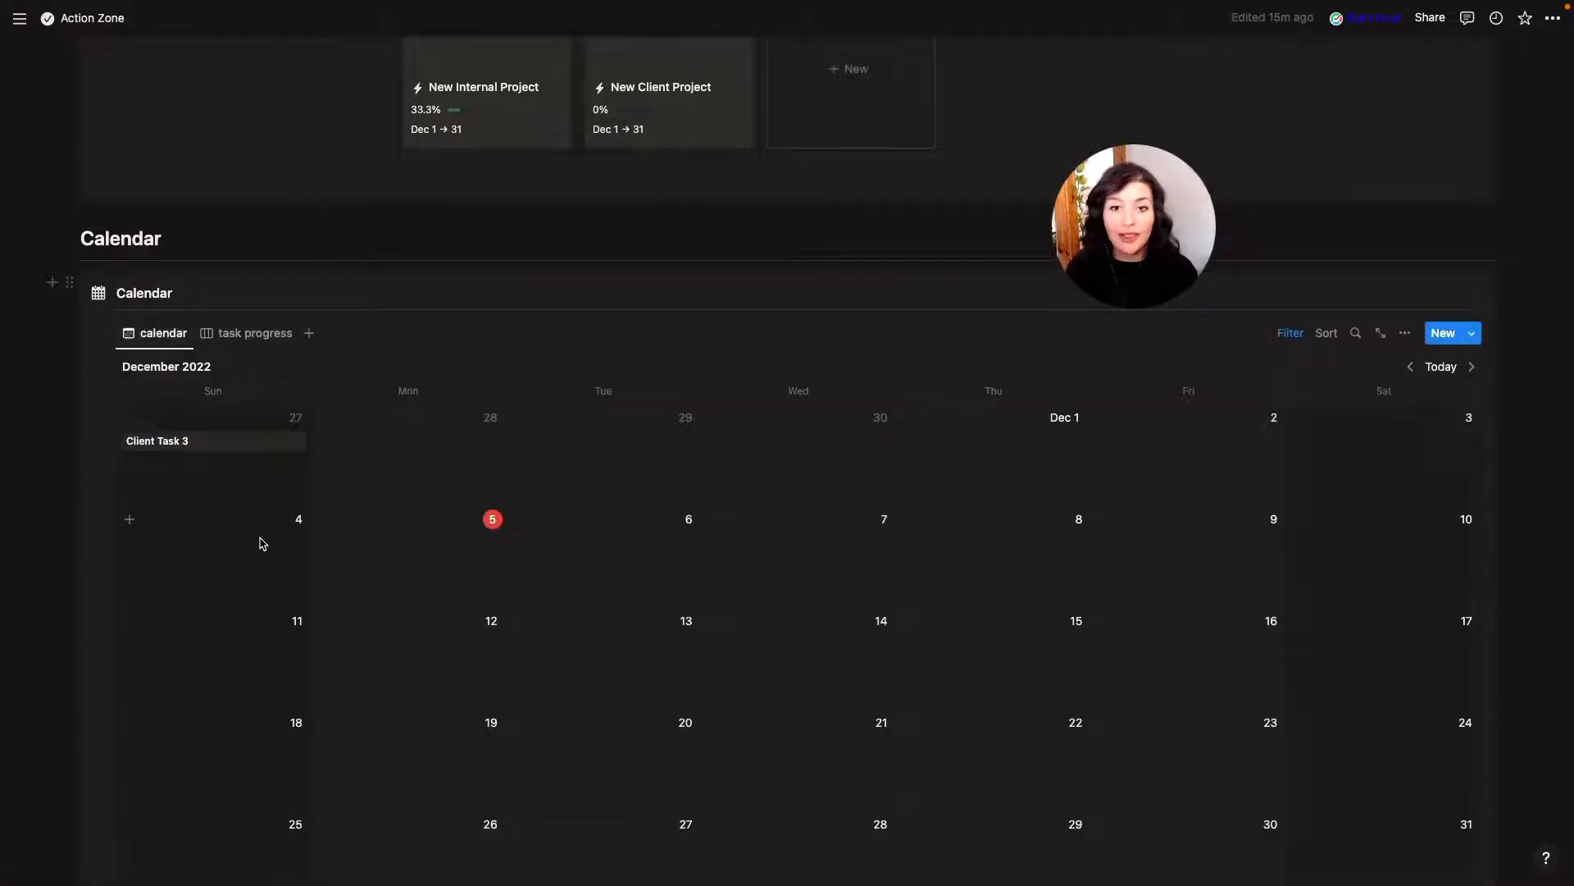
left_click(270, 341)
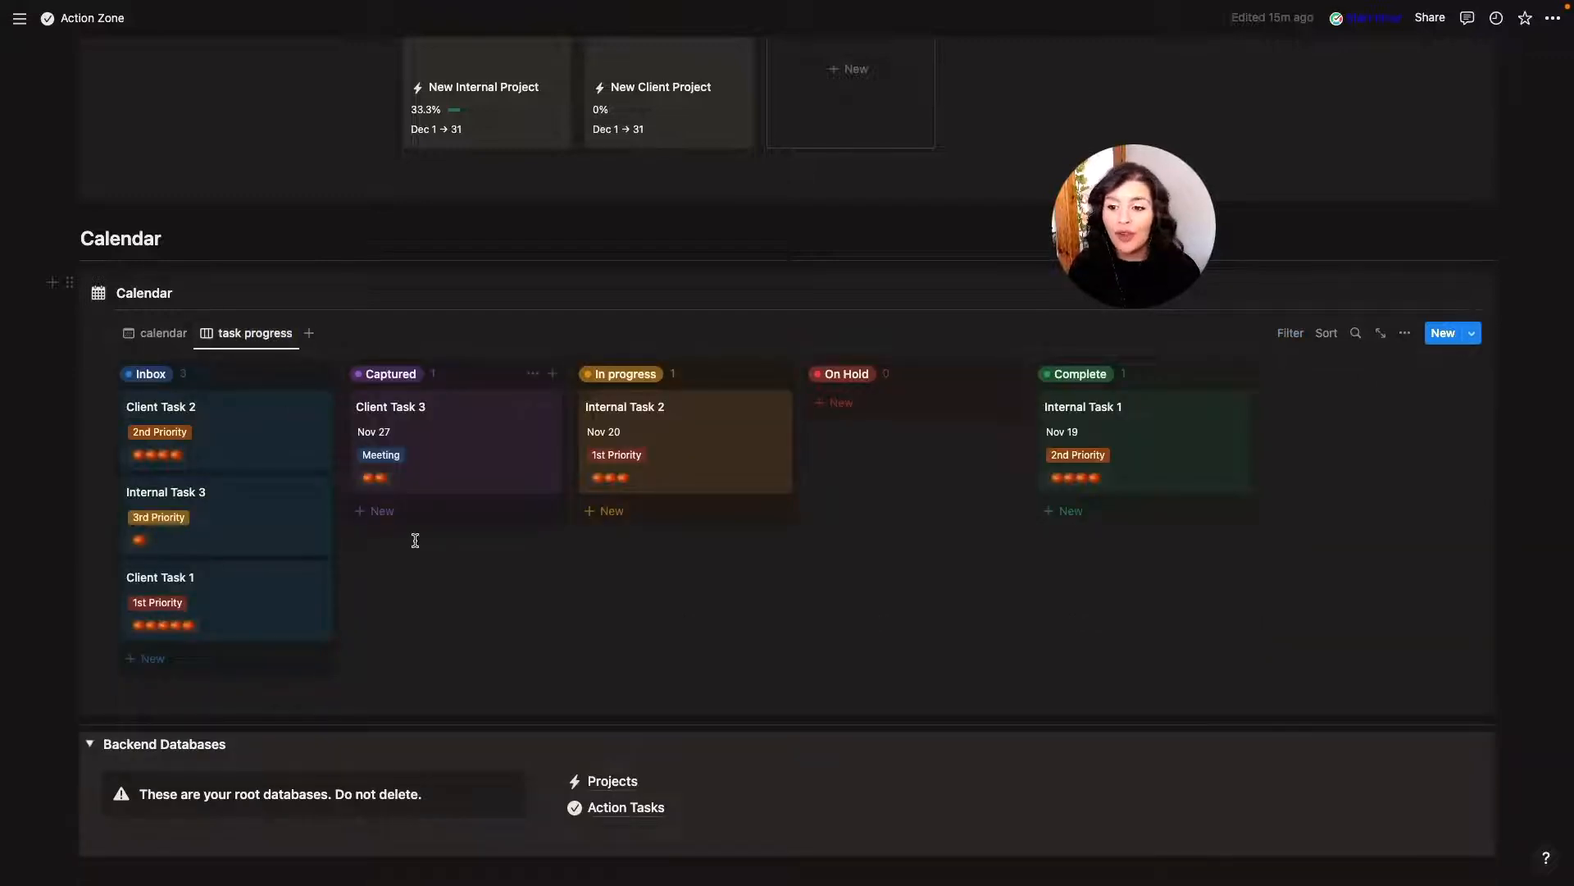
Open the Action Tasks root database from Backend Databases and show its all tasks view
scroll(786, 675, "down", 2)
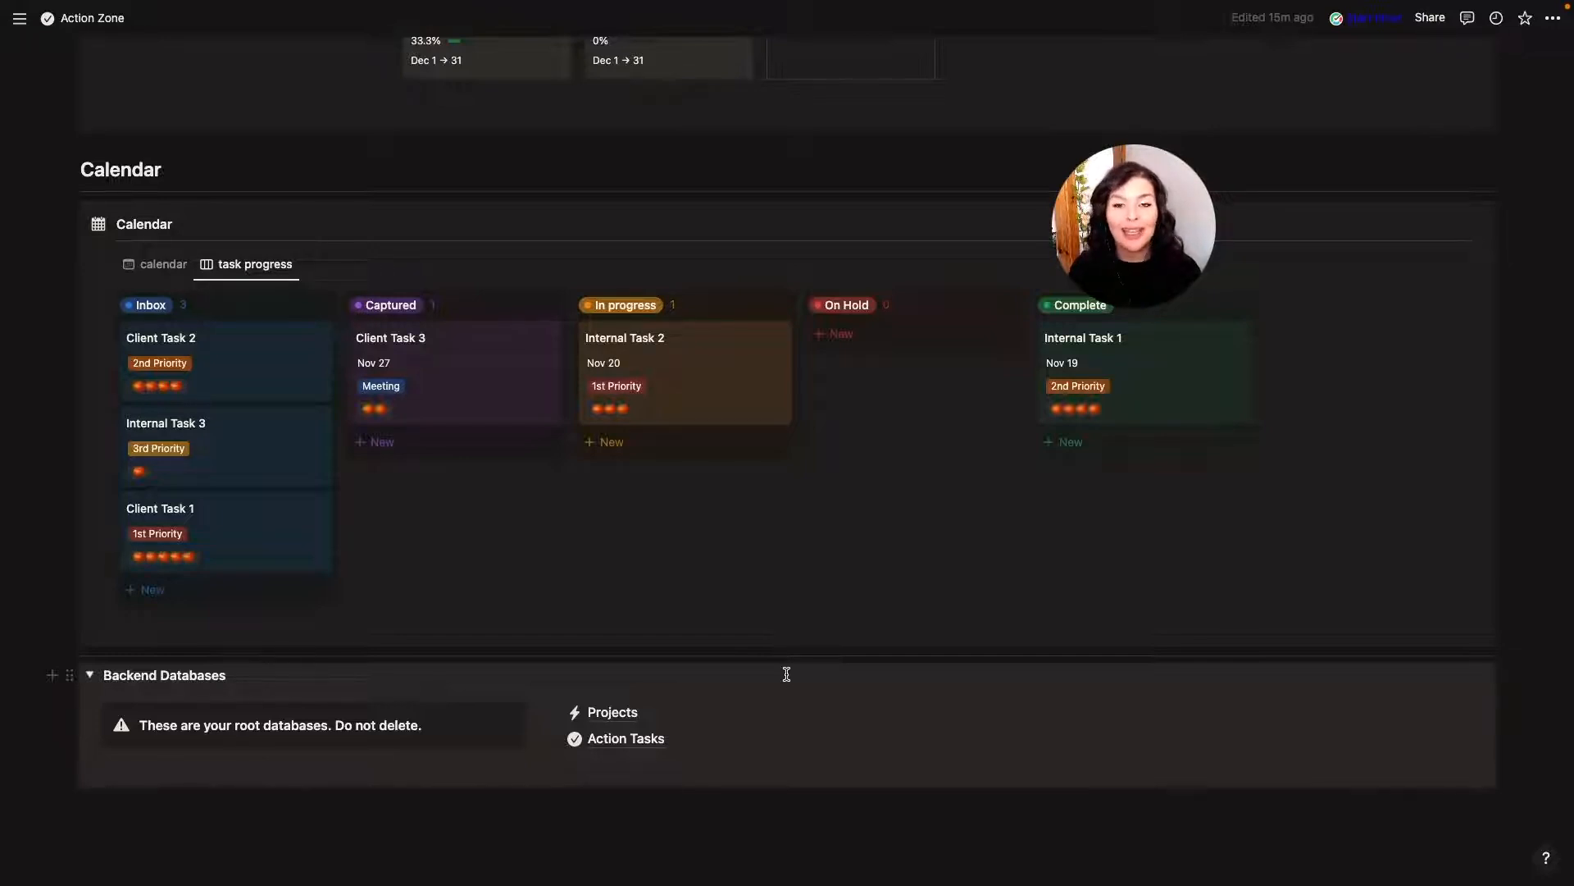
left_click(632, 747)
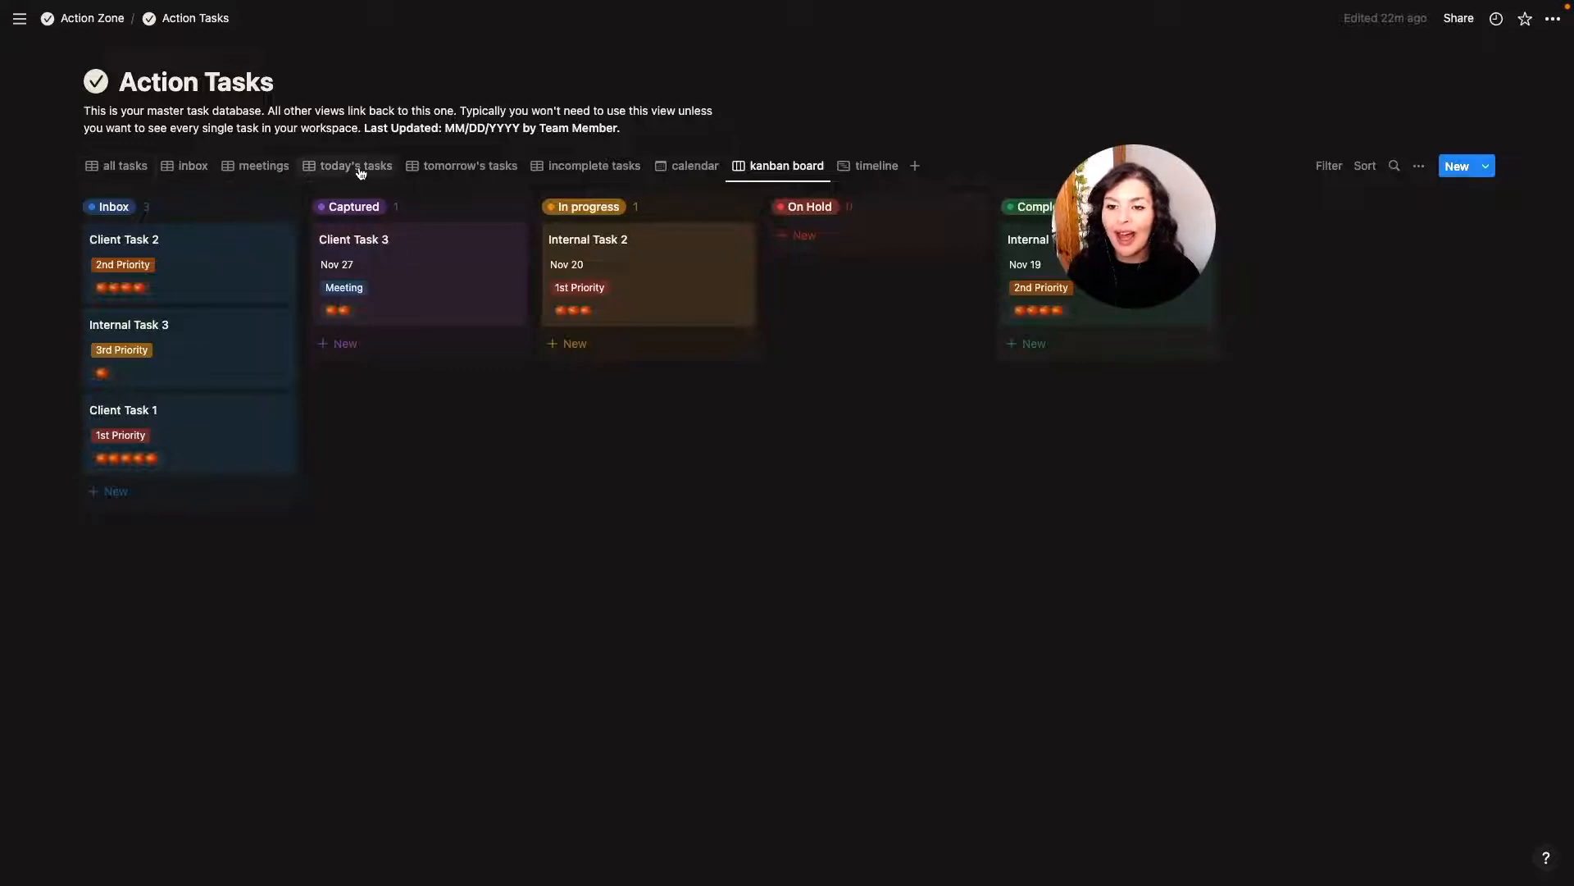
left_click(116, 167)
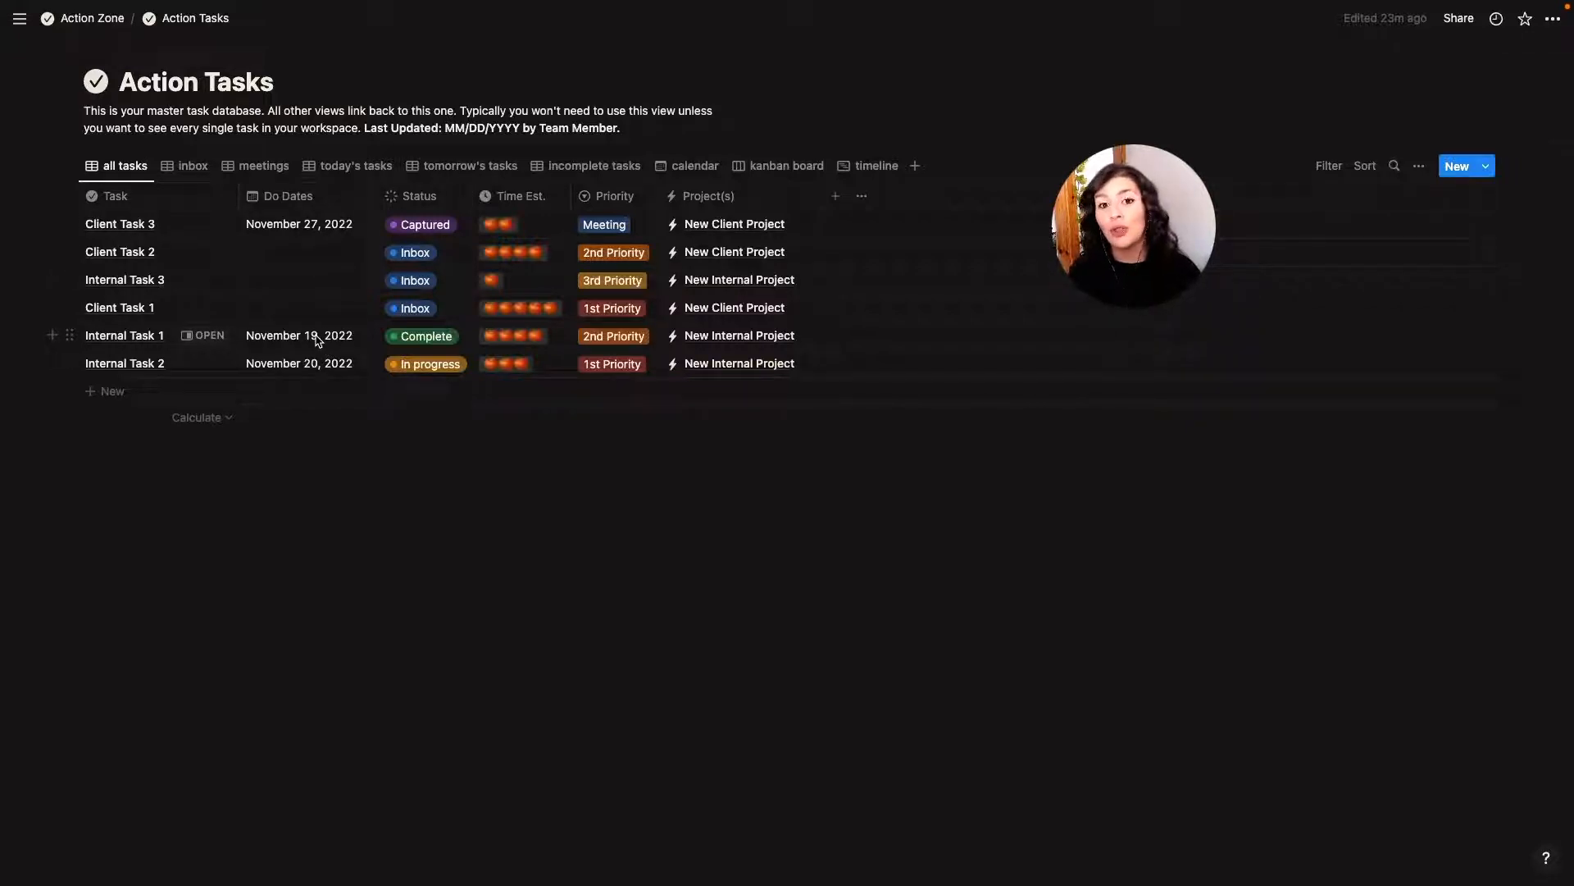
Examine the Status property's settings from Internal Task 3, including the editing options of the Inbox status
left_click(446, 278)
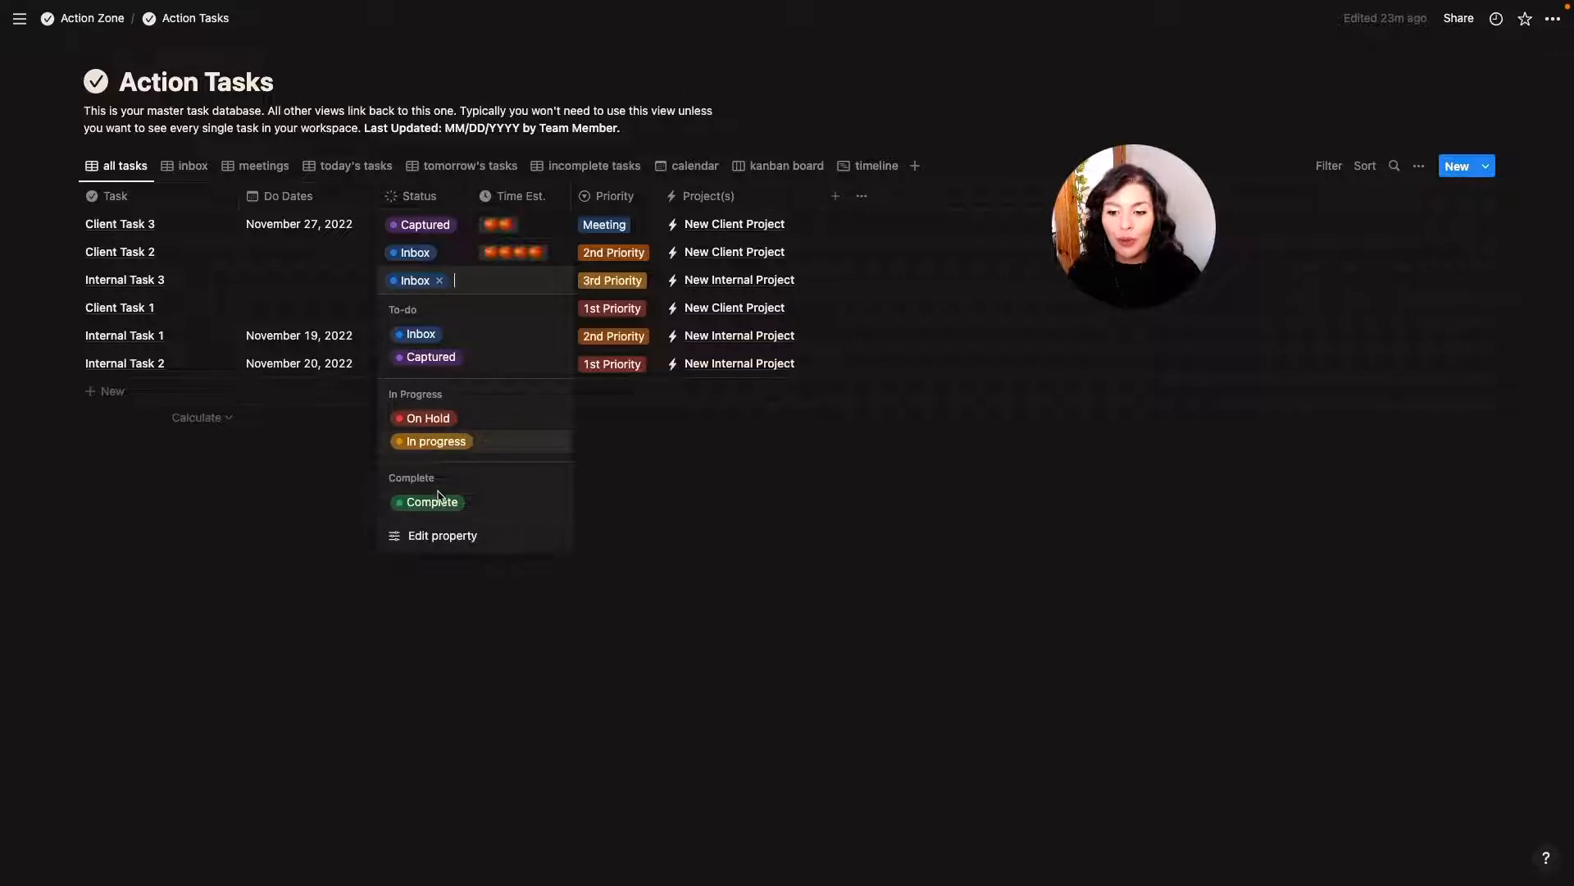
left_click(428, 534)
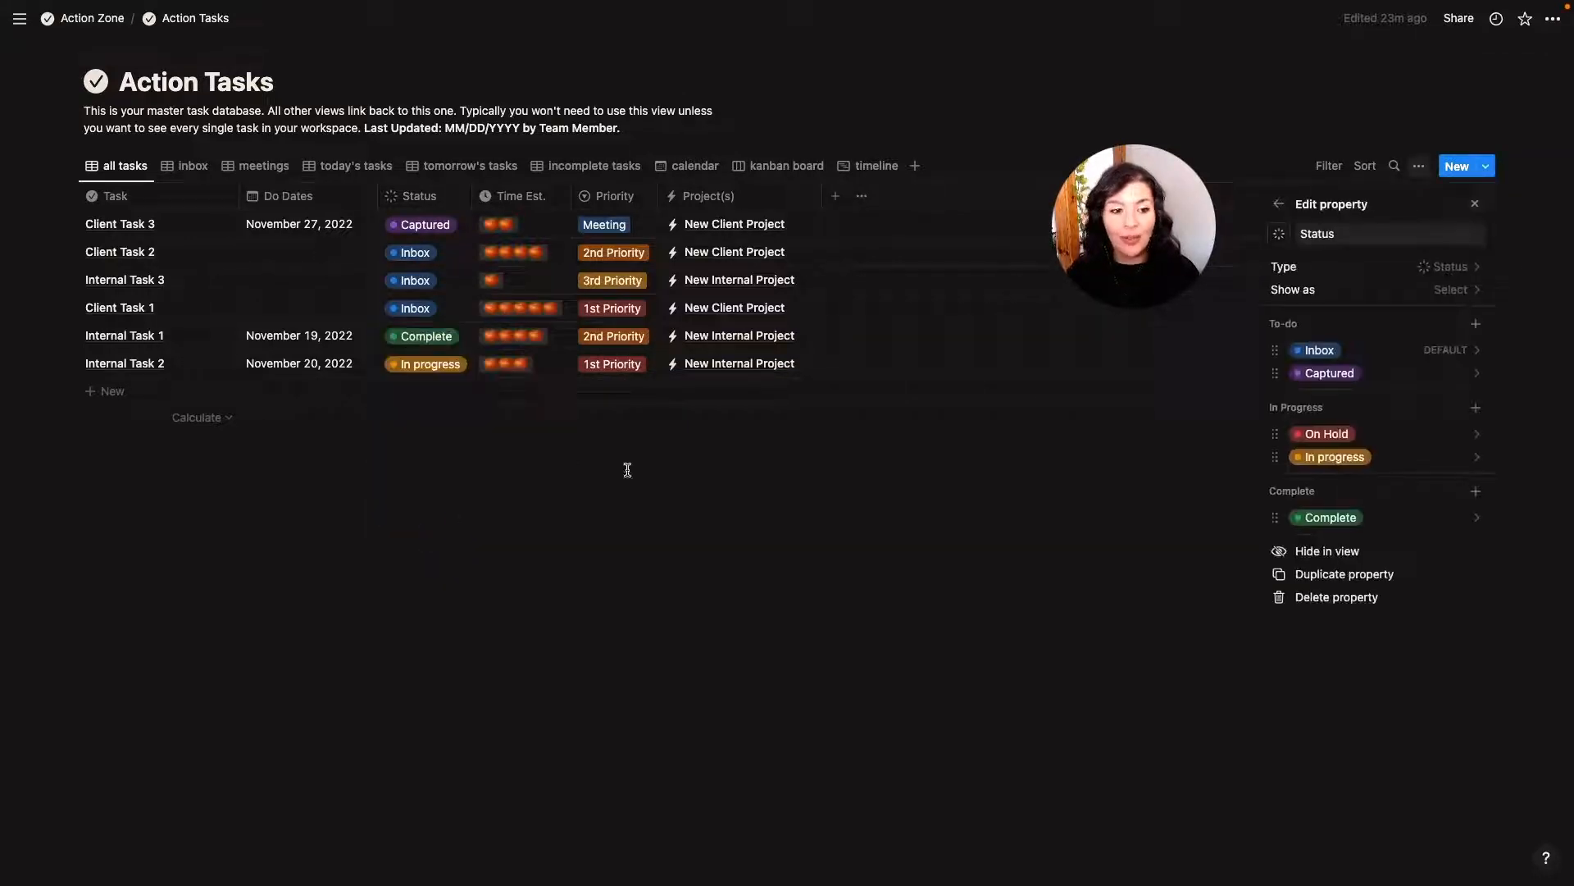
left_click(1319, 352)
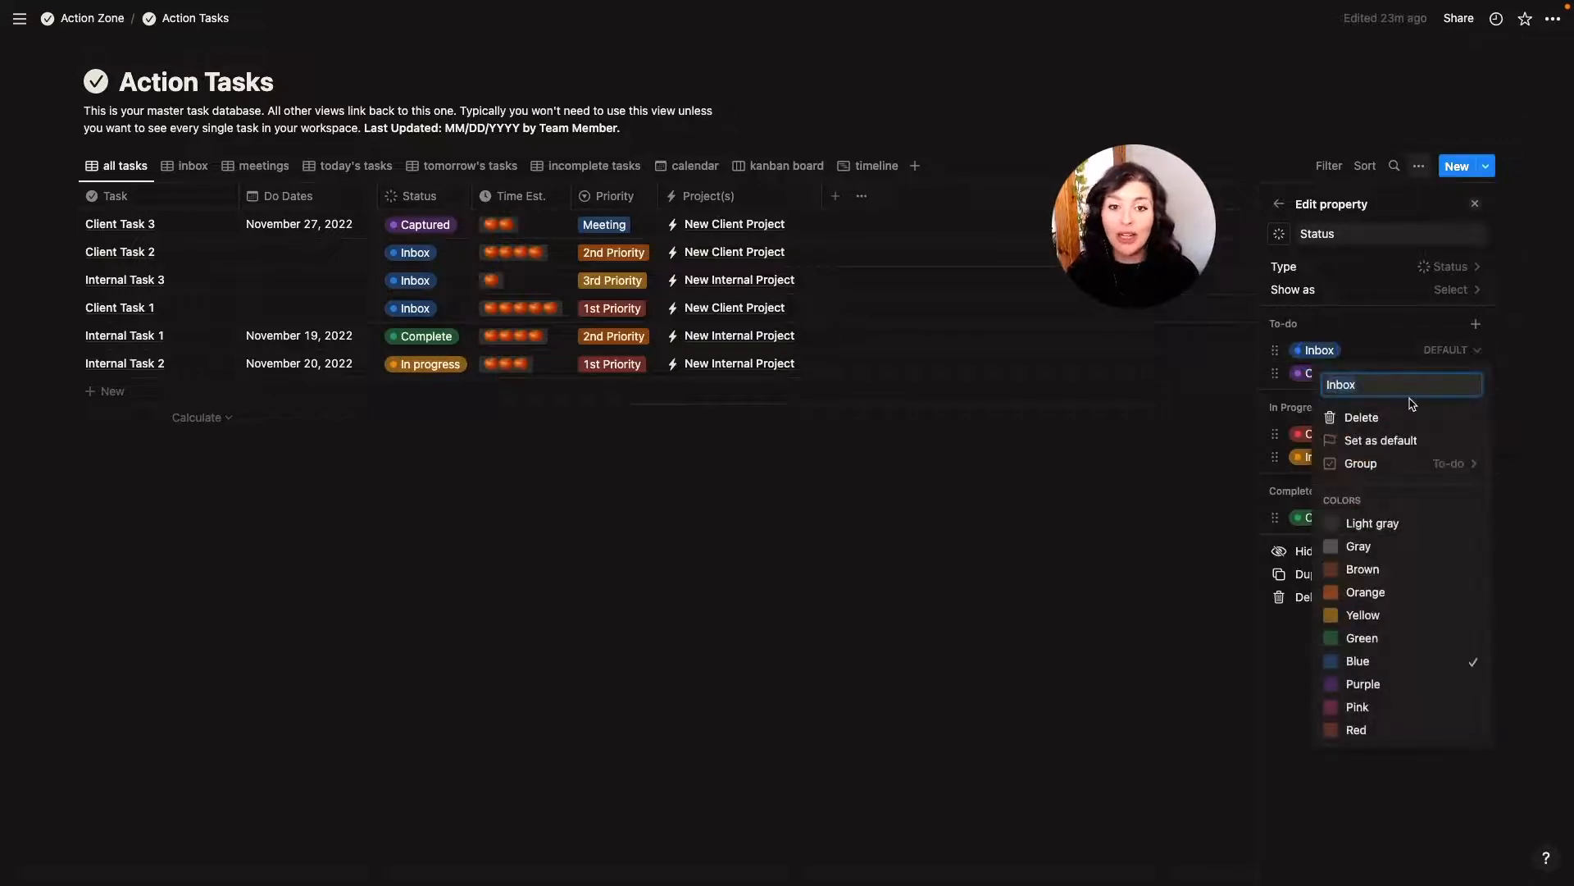
left_click(1368, 335)
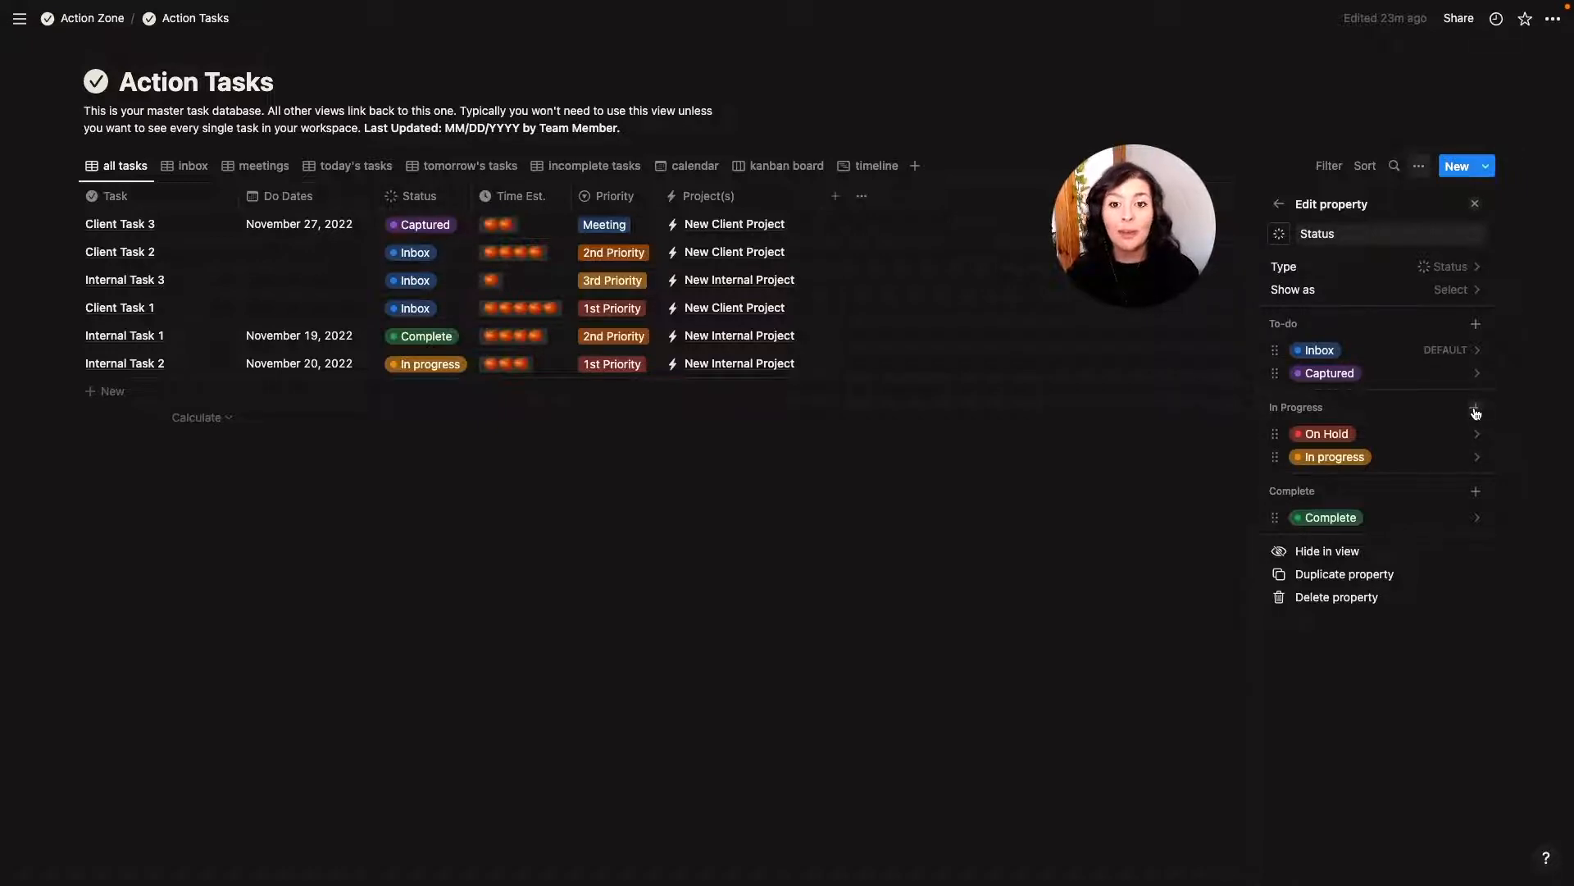
Examine the Time Est. options of Client Task 3 and the settings of the five-tomato option, leaving the value as is
left_click(516, 280)
left_click(531, 231)
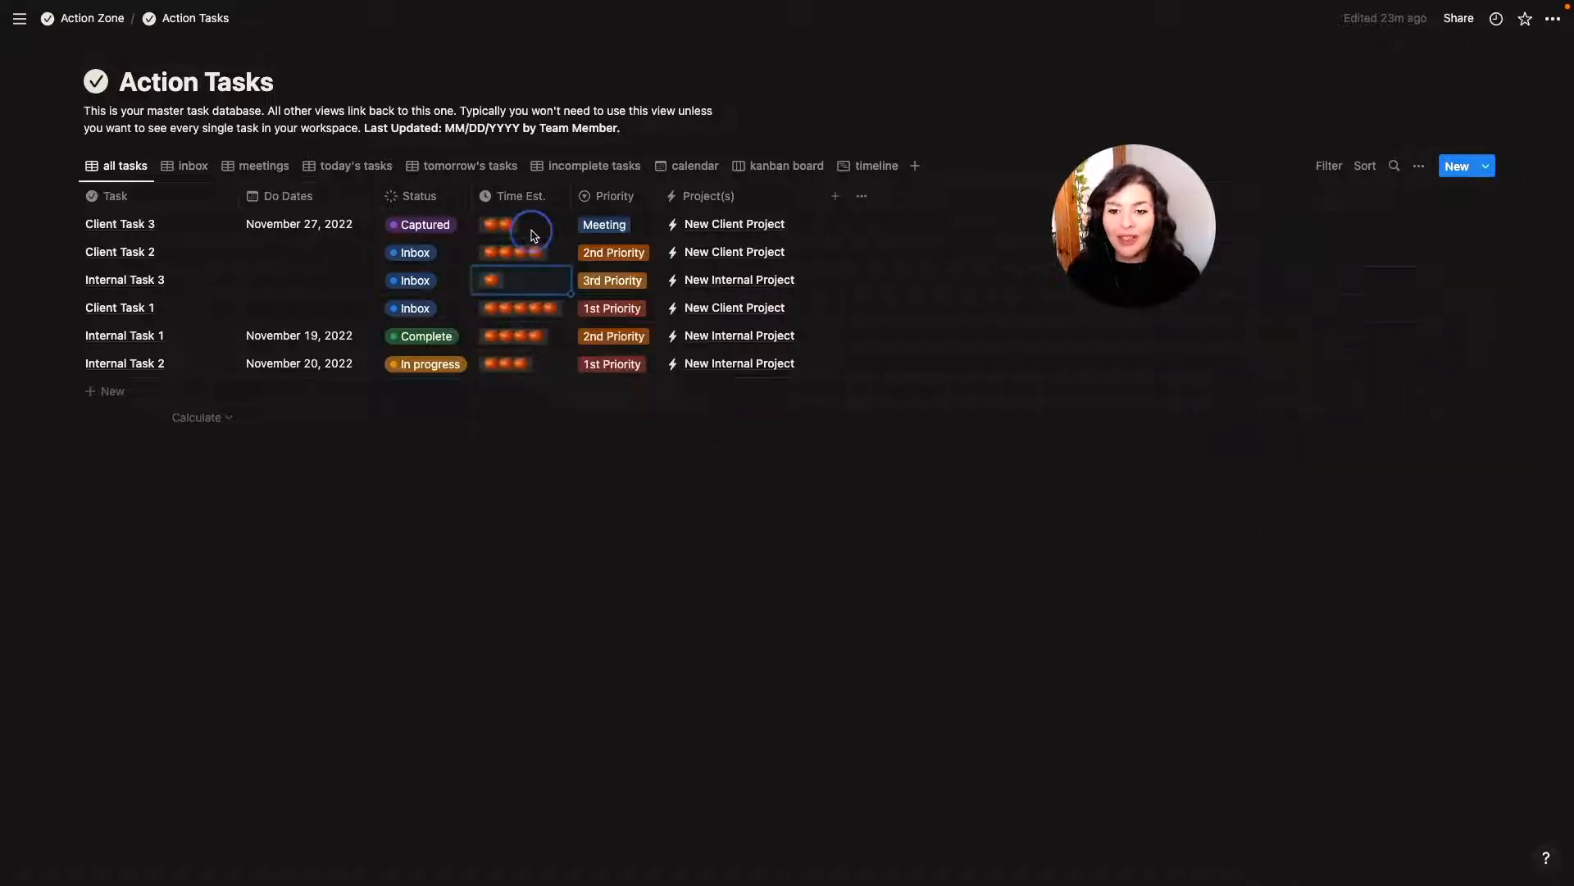
left_click(532, 230)
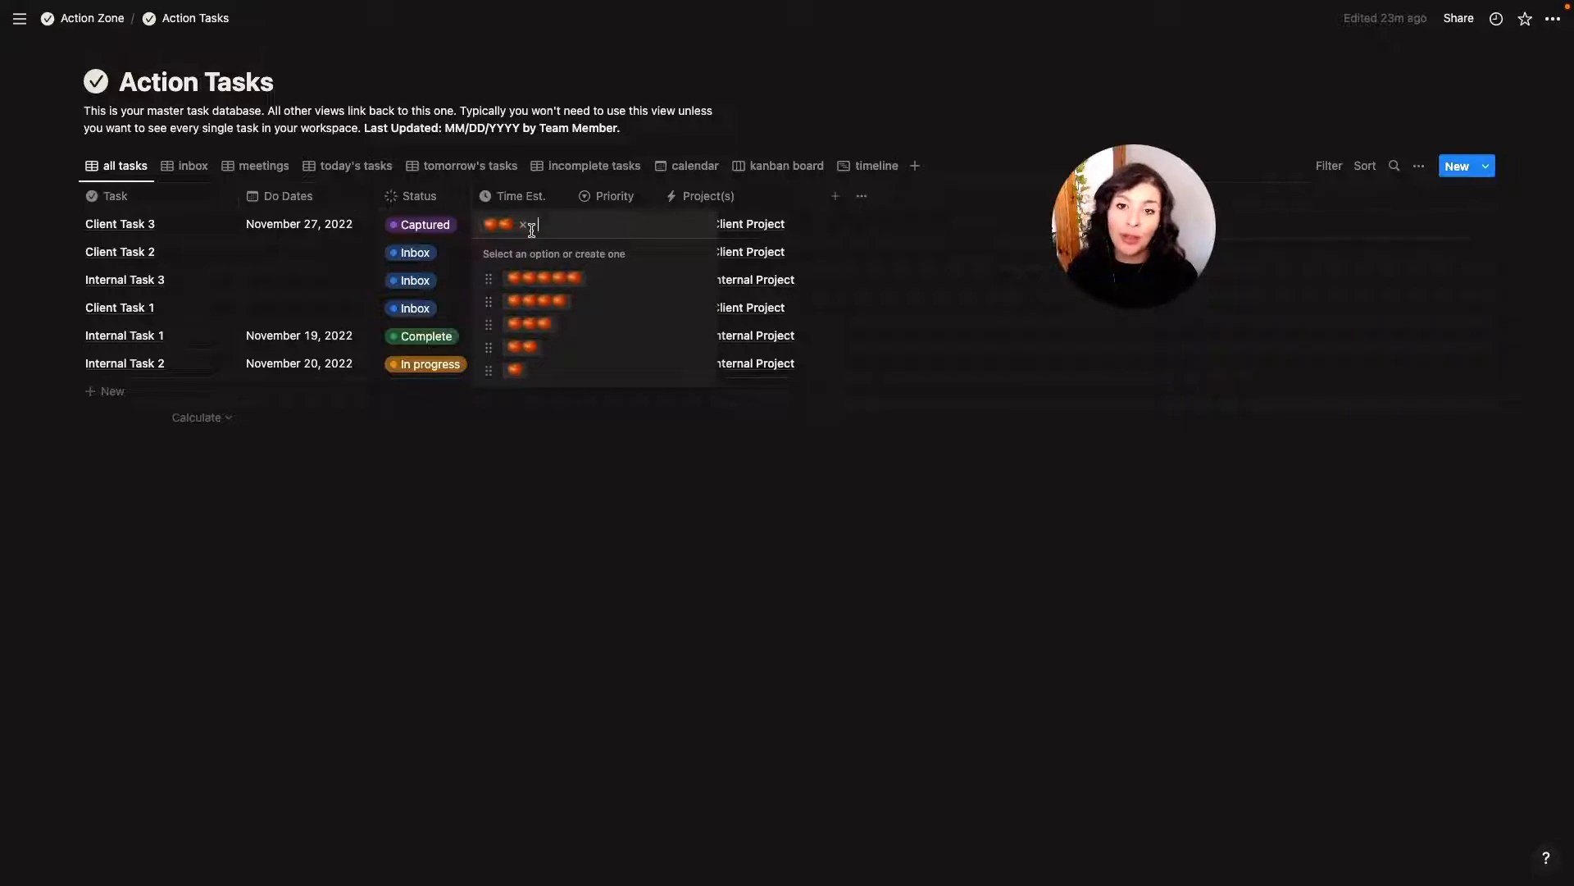
left_click(701, 278)
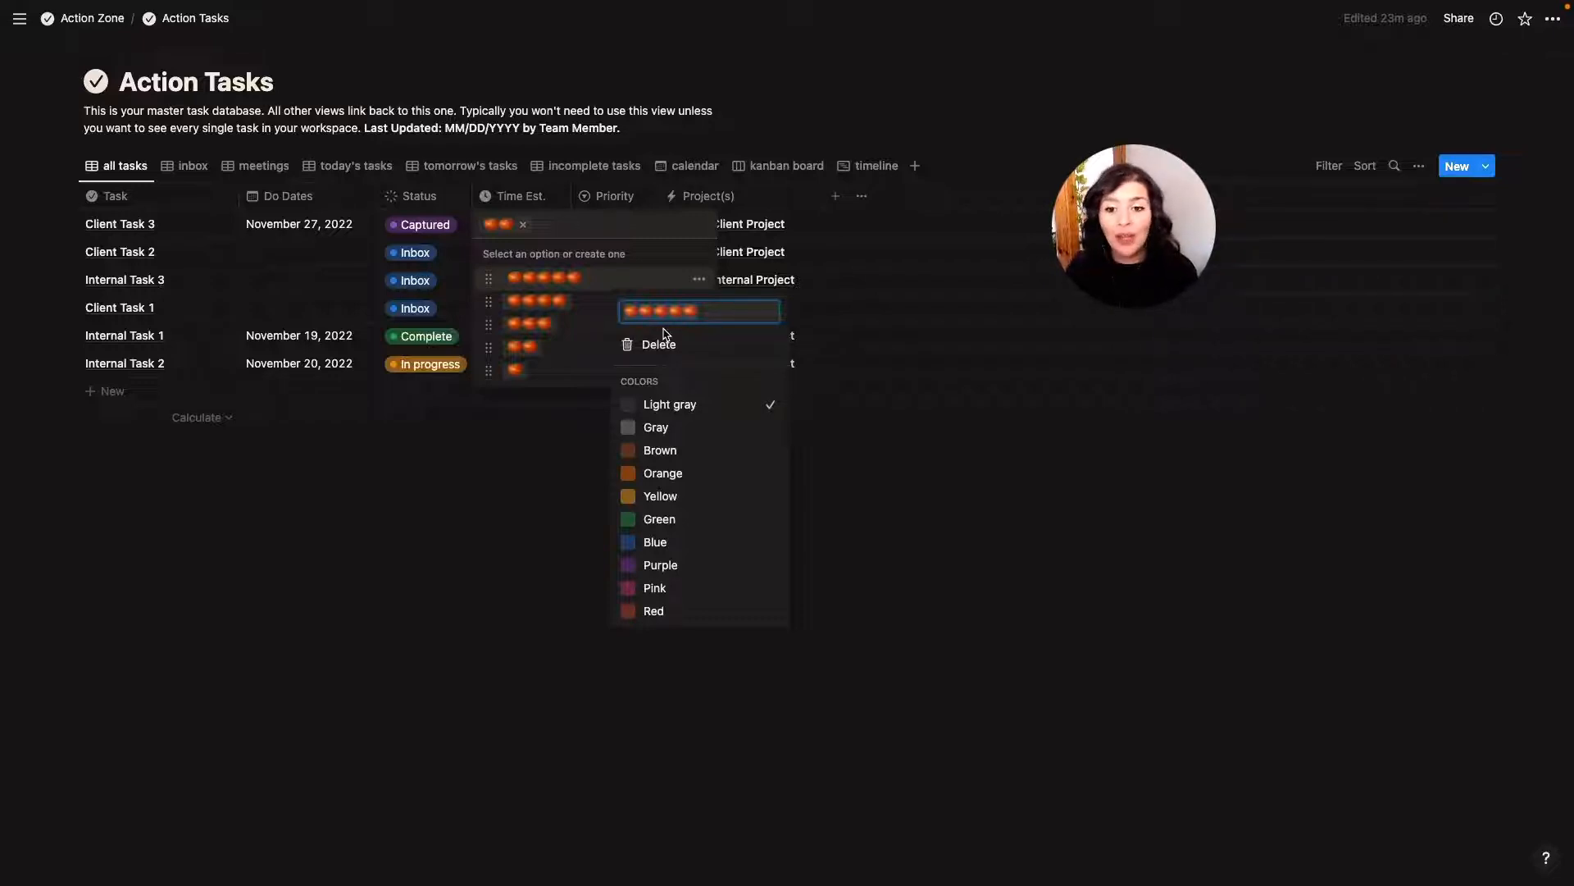
left_click(627, 283)
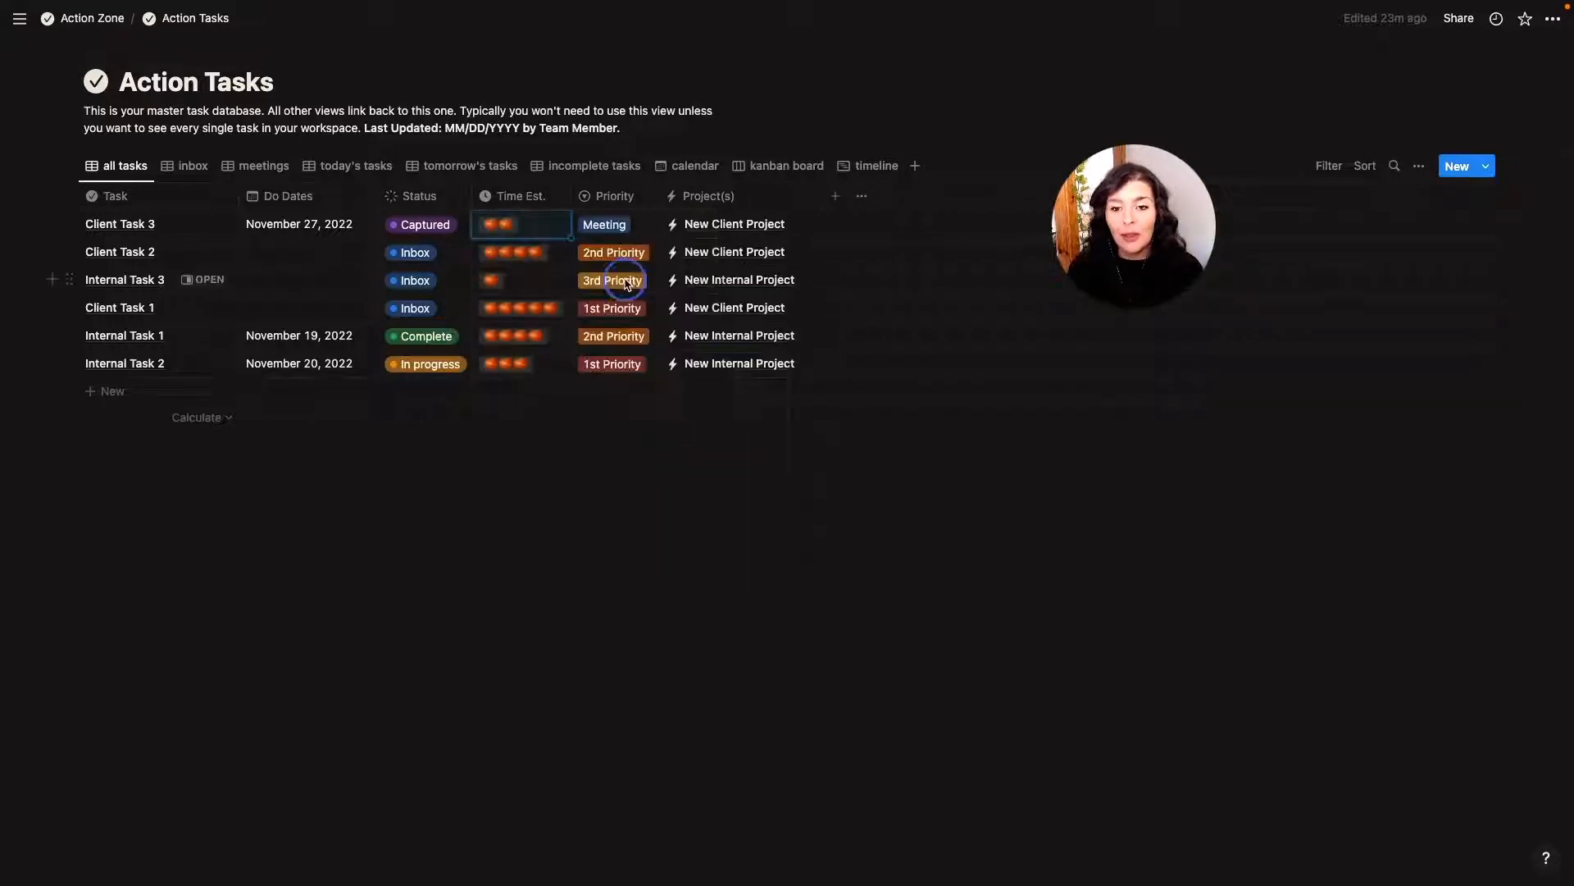
Examine Internal Task 3's Priority options and the 1st Priority option's settings, and try entering a new option named "Typing"
left_click(627, 282)
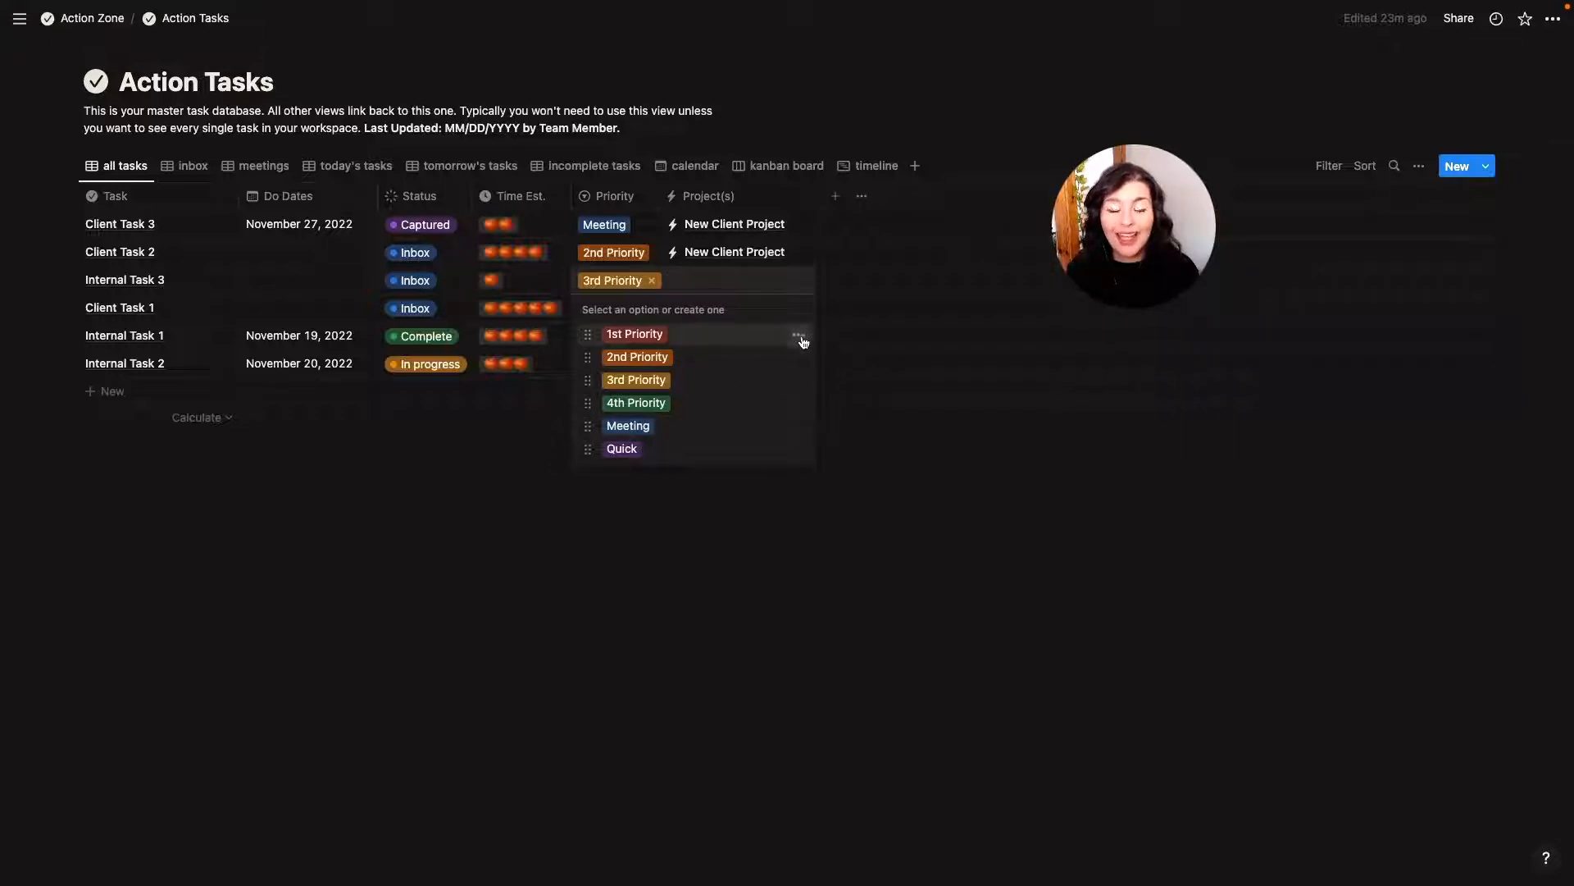
left_click(800, 337)
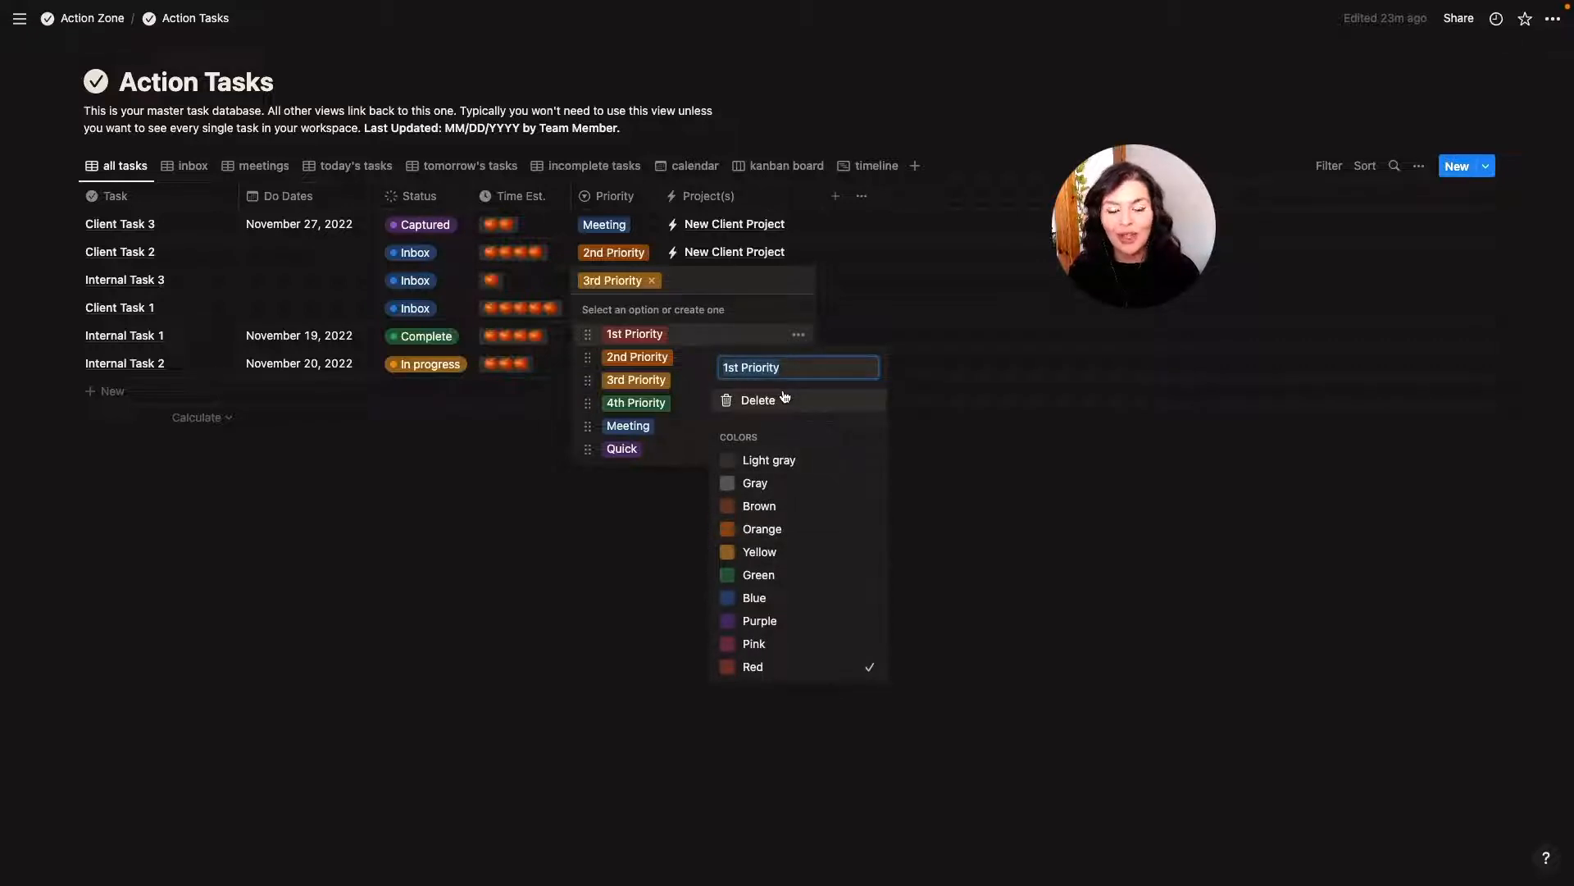
left_click(693, 281)
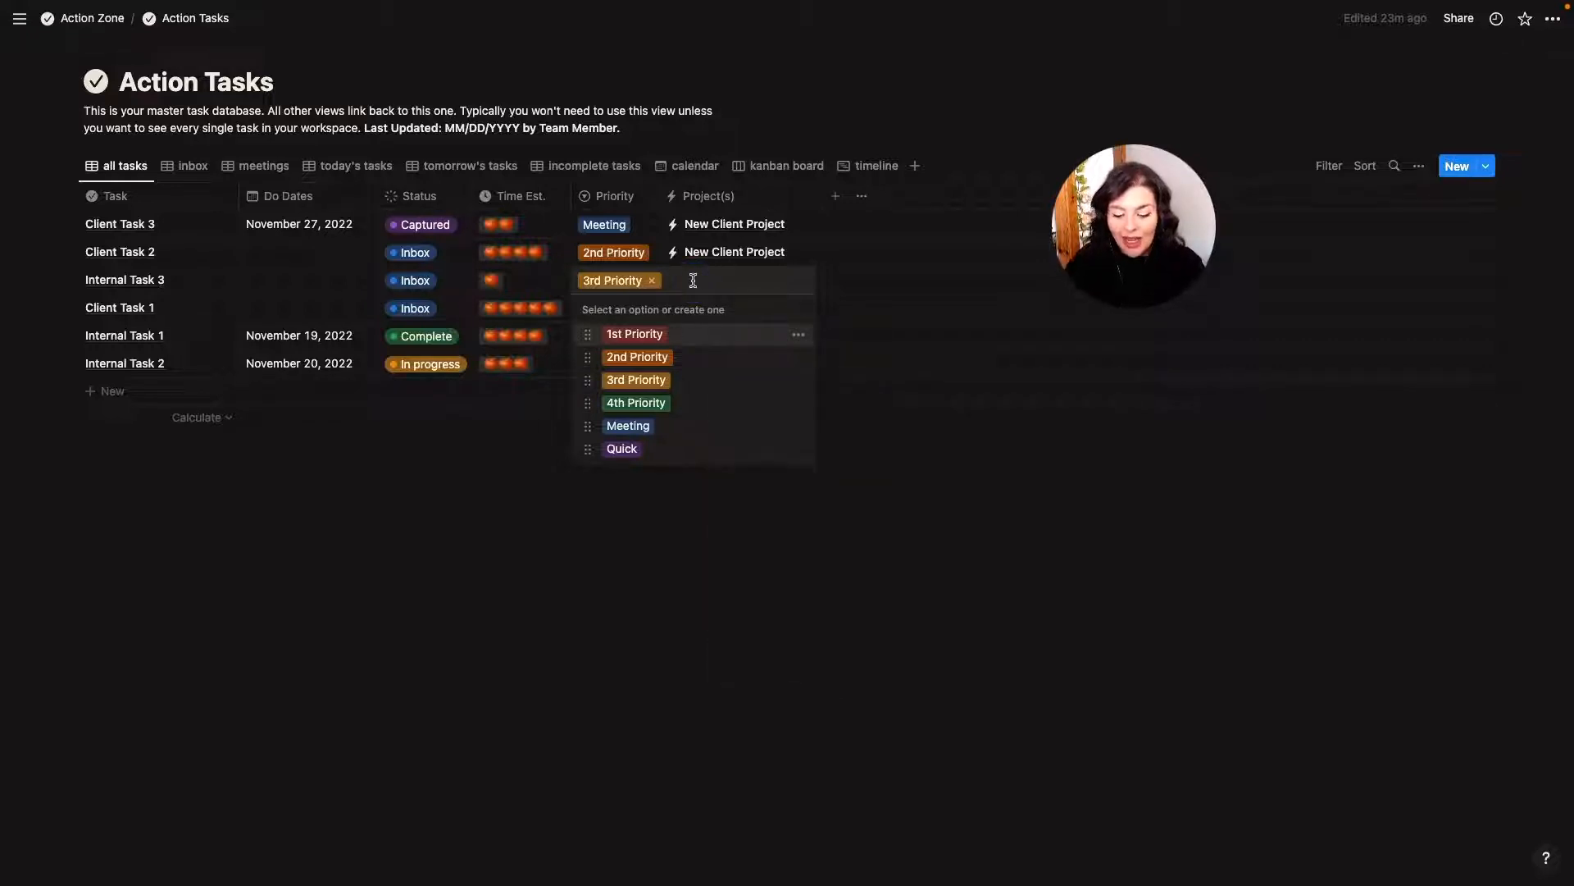
type("Typing")
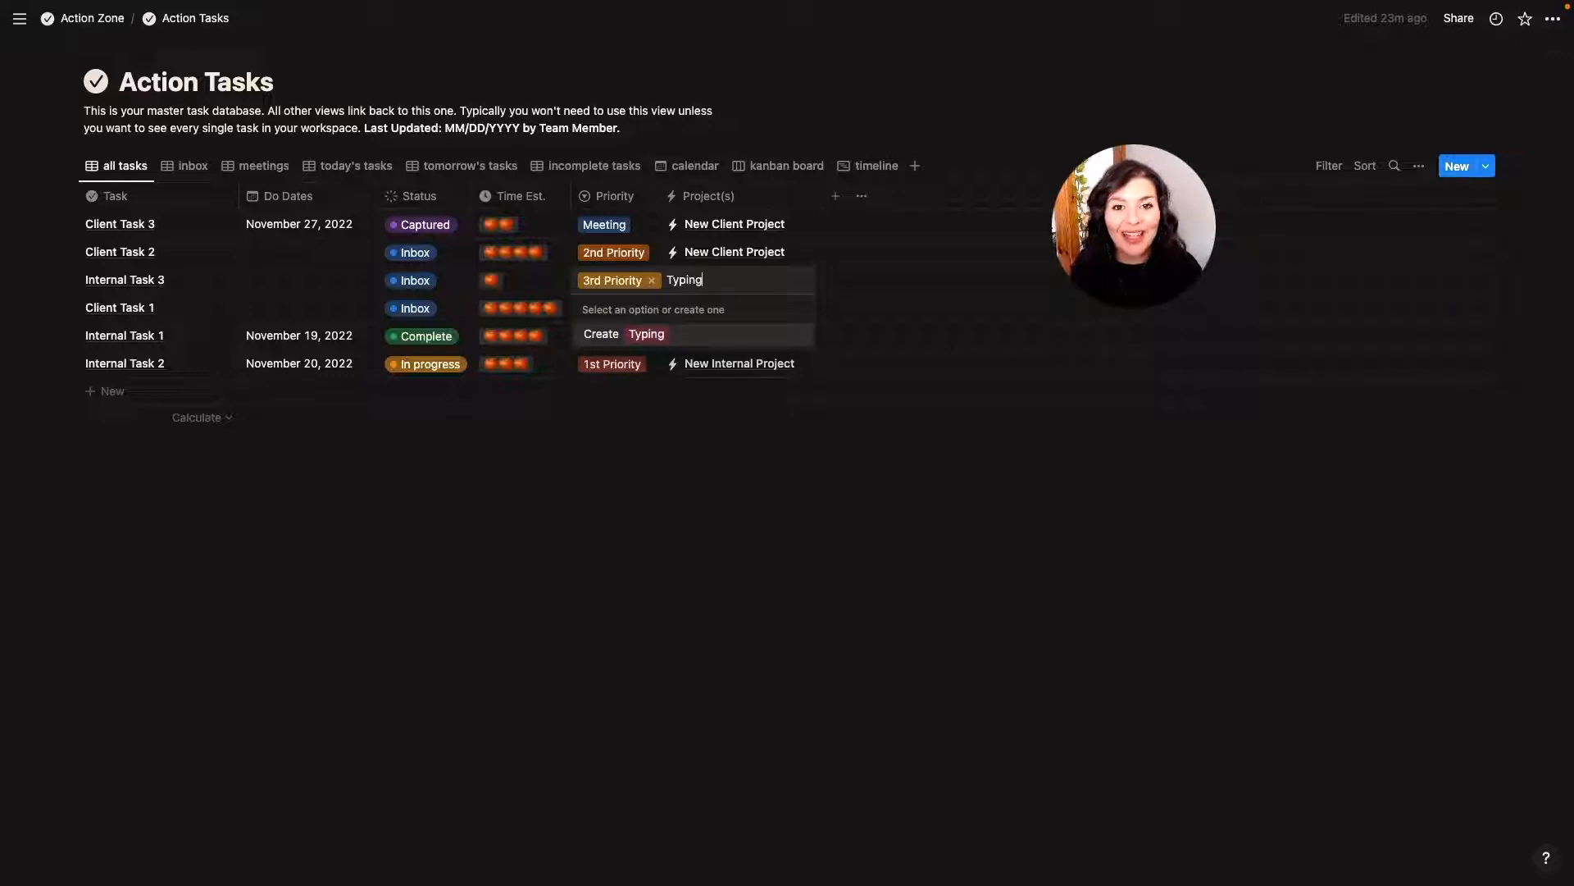
key("Escape")
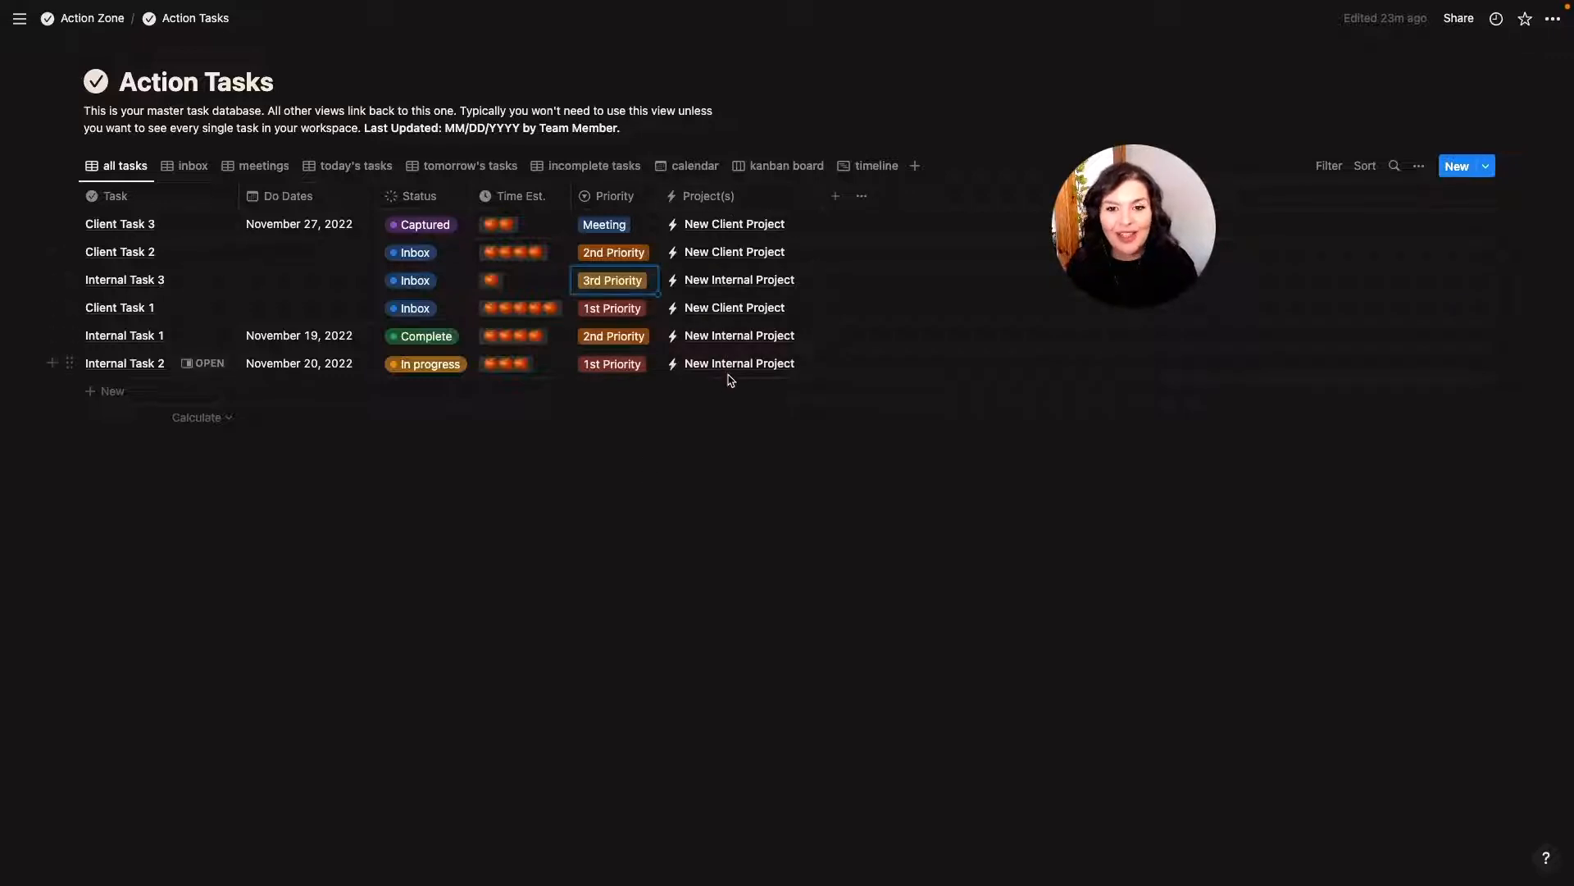
Examine the property settings of the Project(s) relation column in the all tasks view
left_click(714, 199)
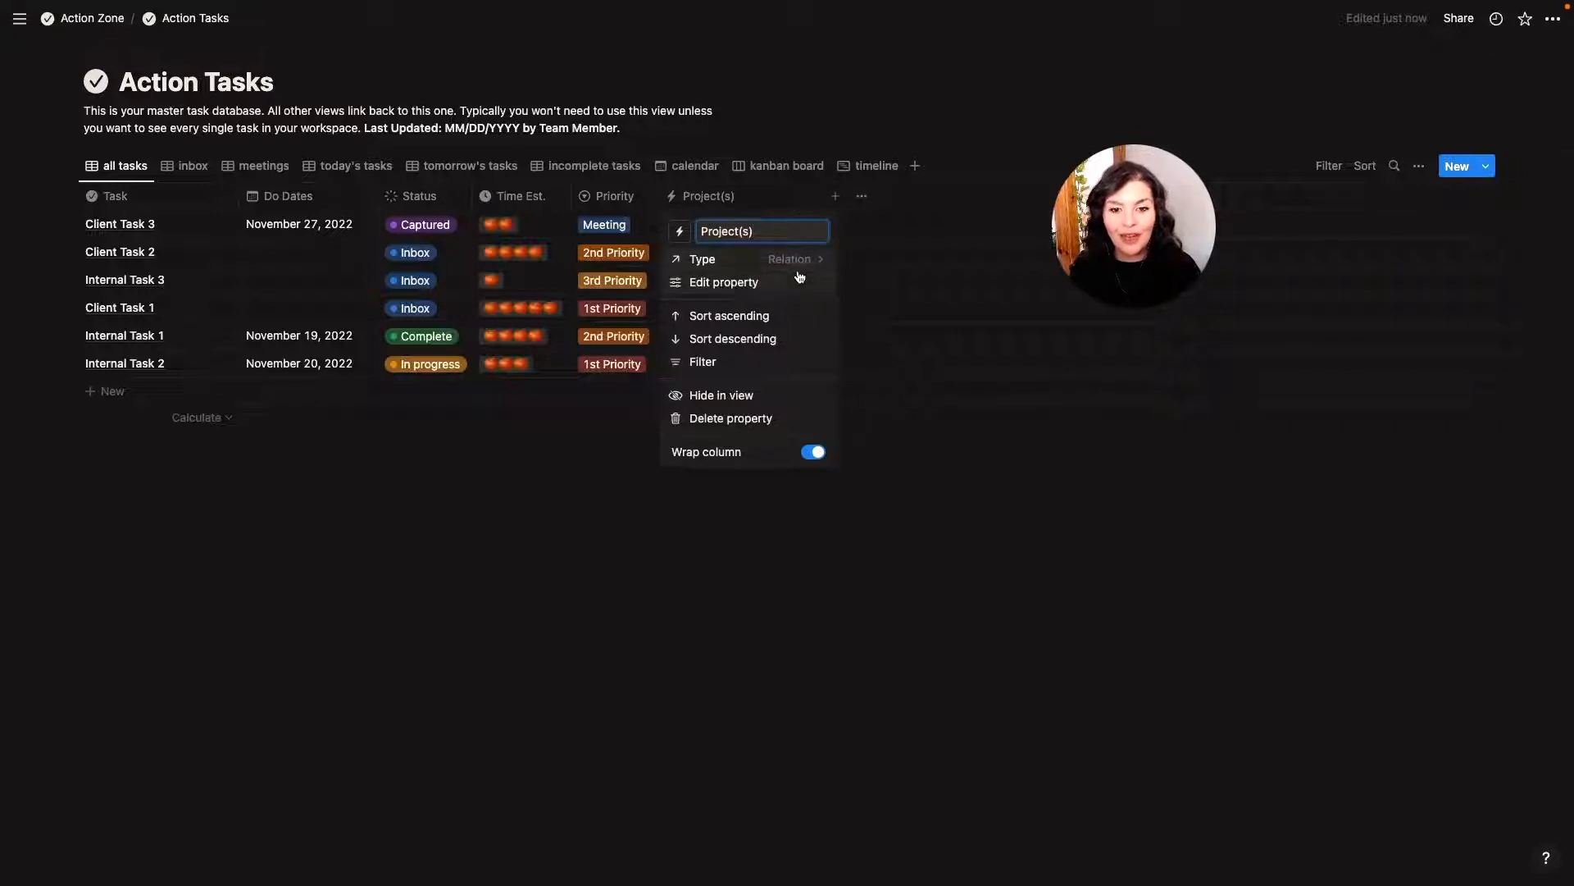
left_click(771, 284)
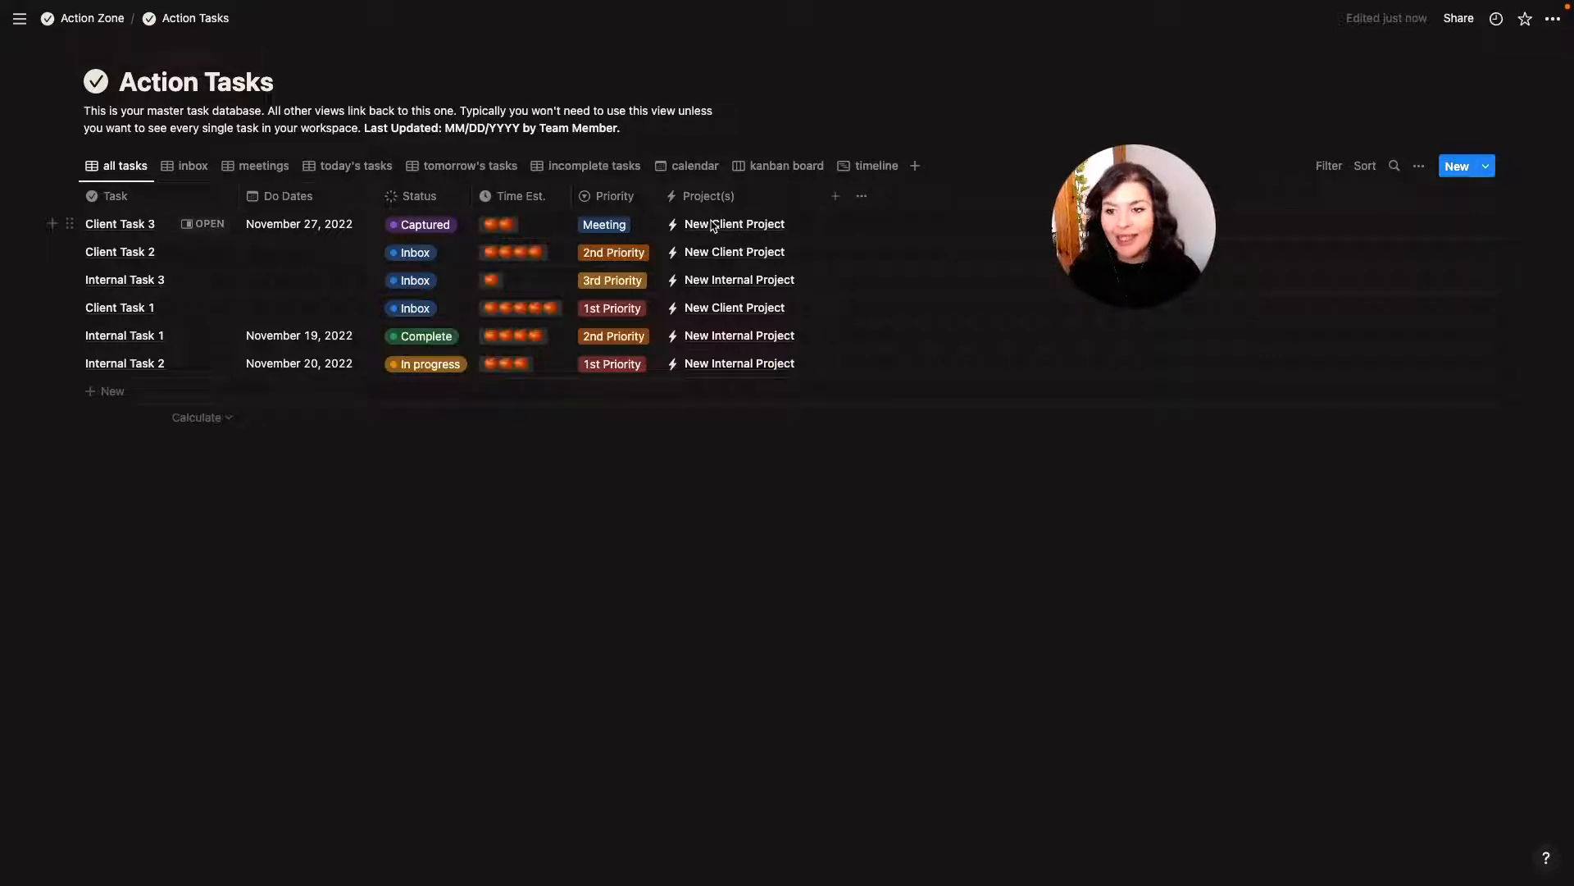
Review the inbox view with its Status filter displayed, and switch to the meetings view
left_click(175, 168)
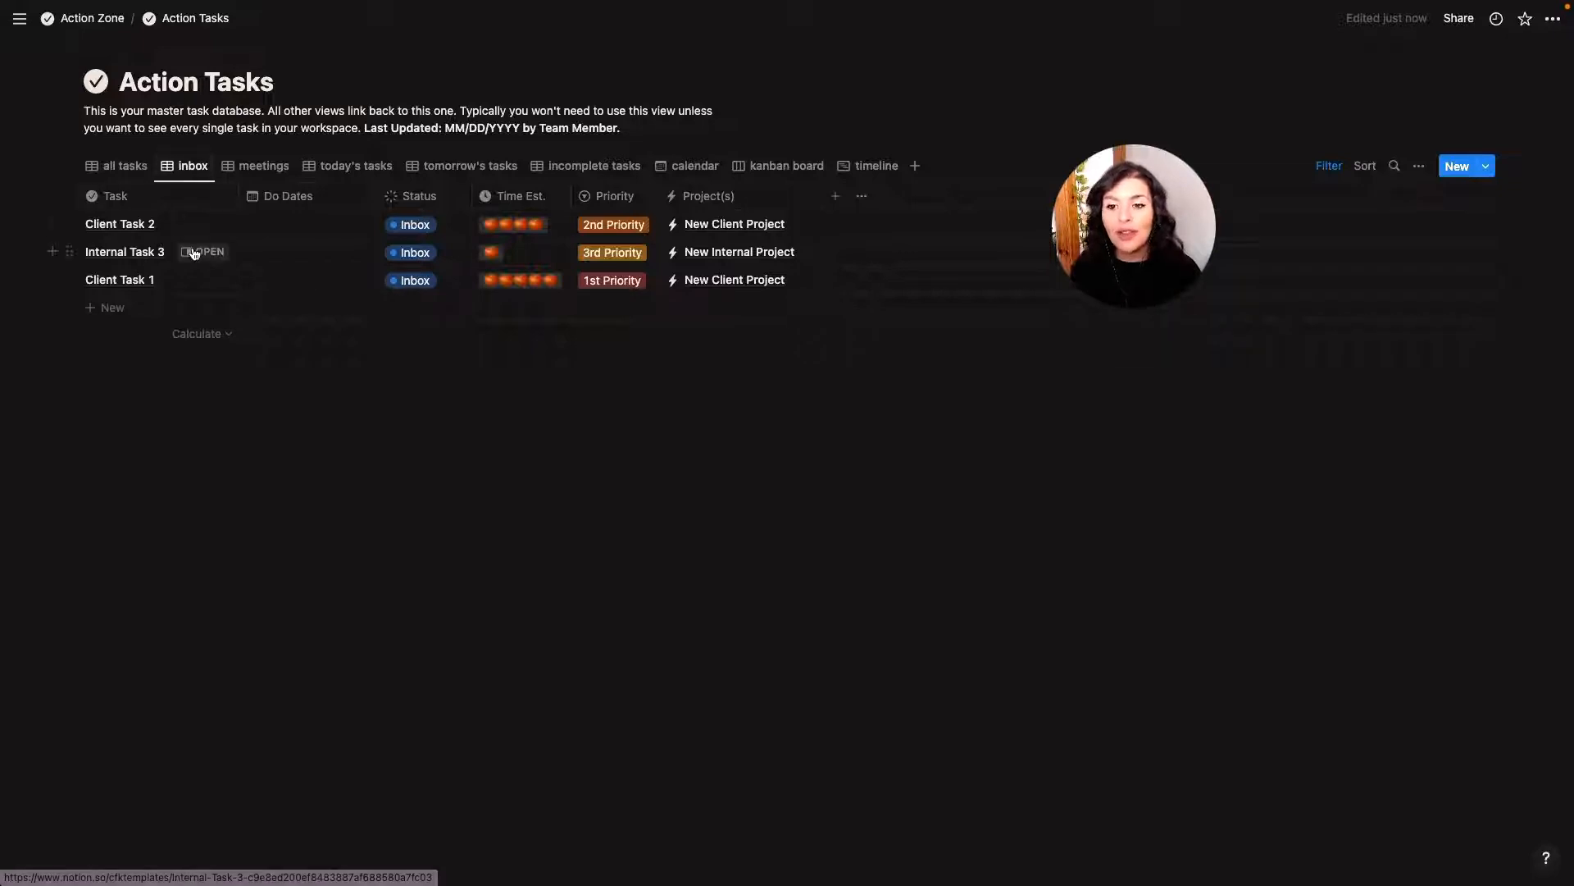
left_click(1329, 165)
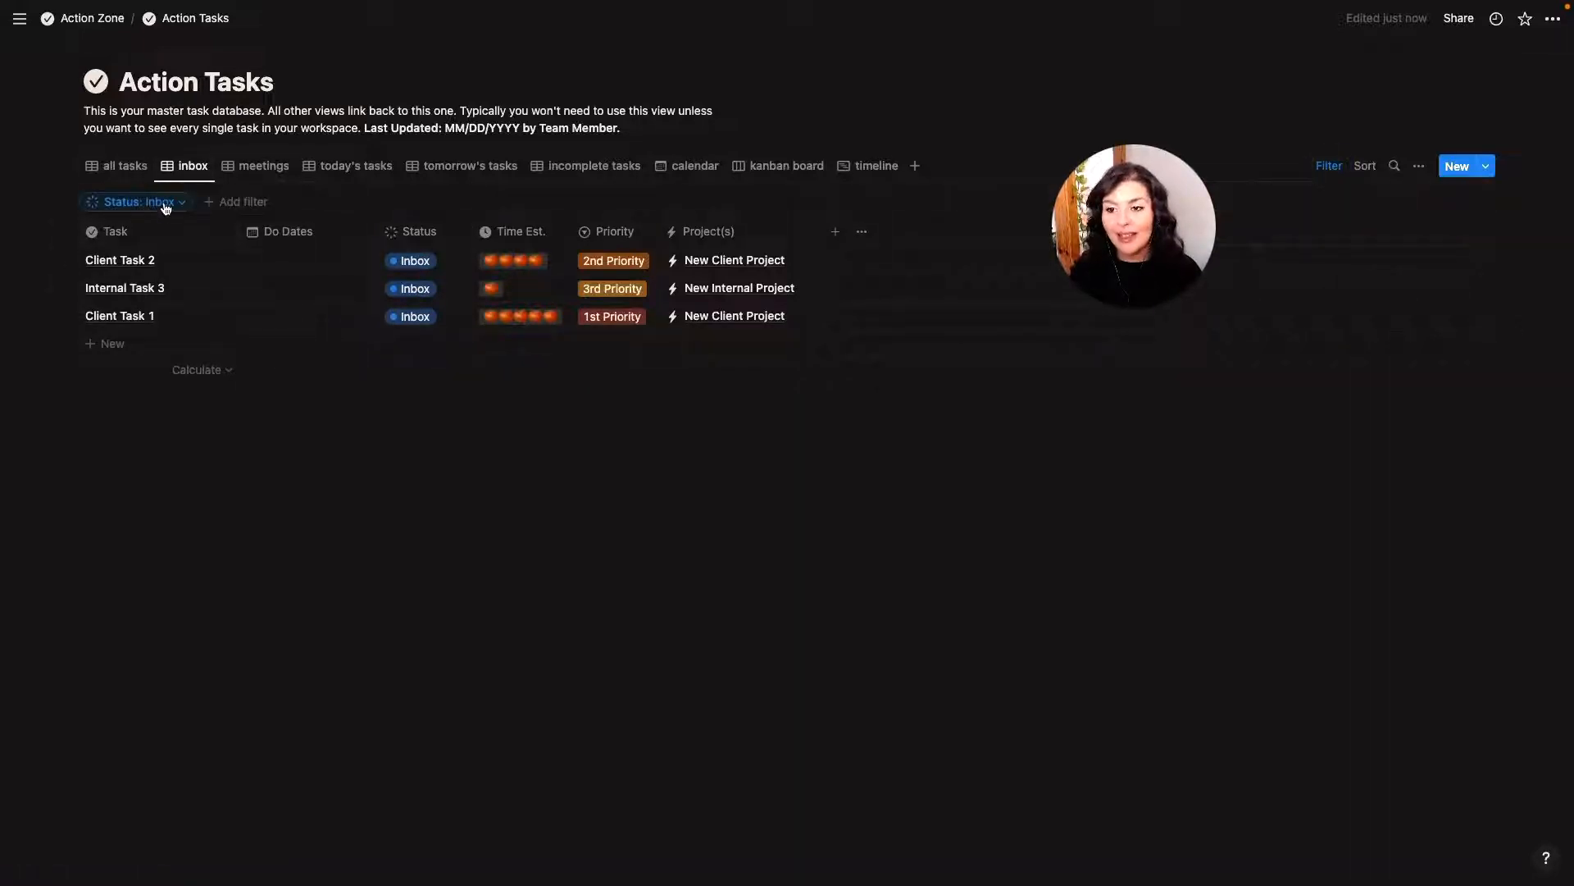
left_click(365, 442)
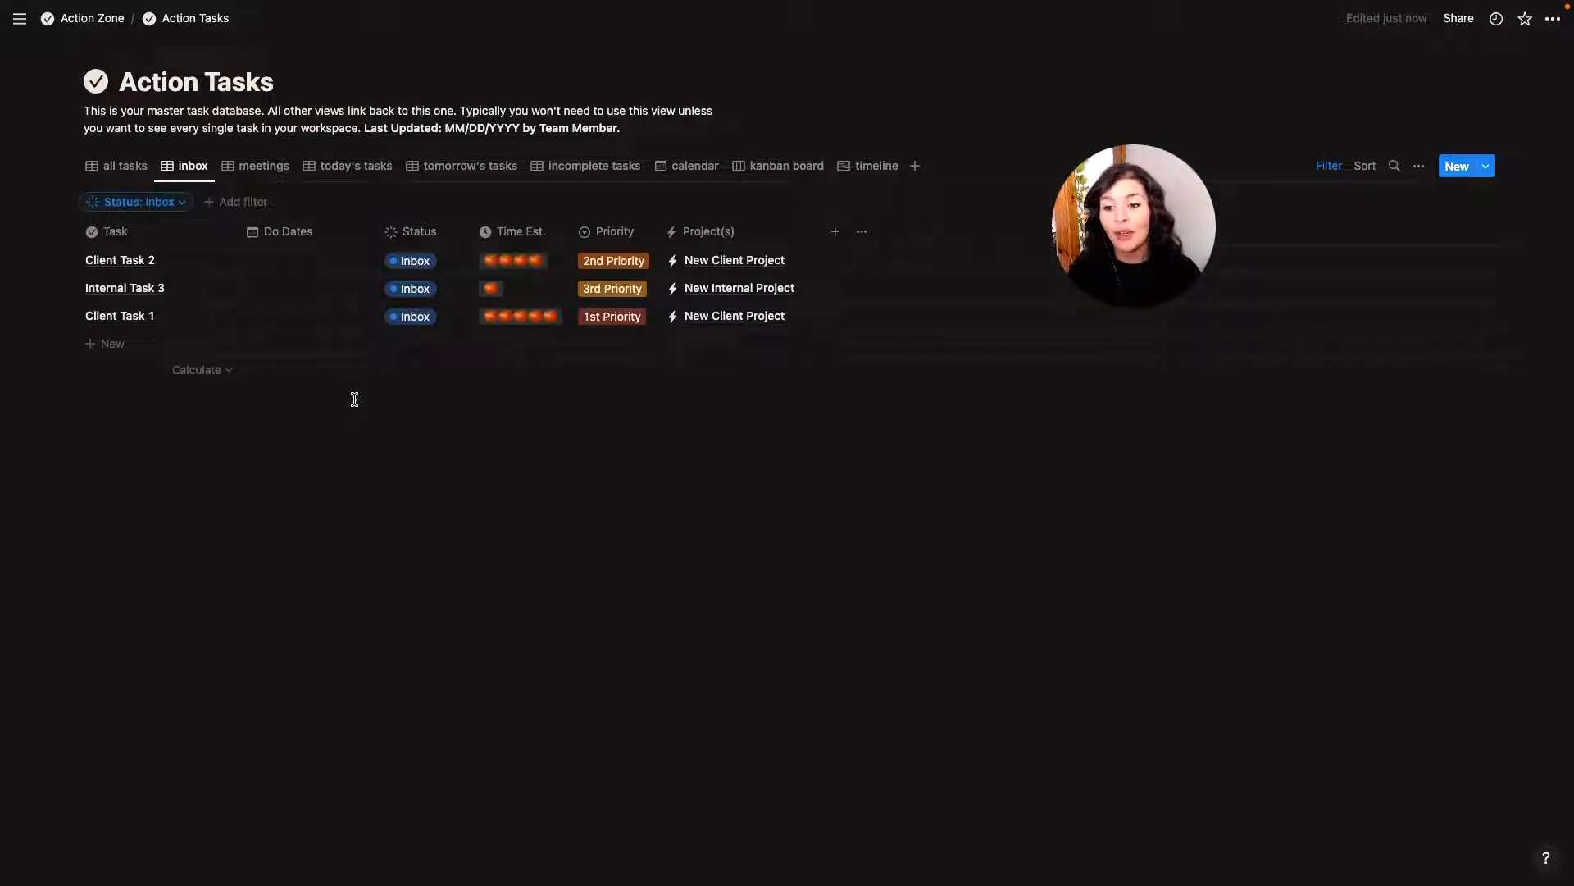
left_click(264, 170)
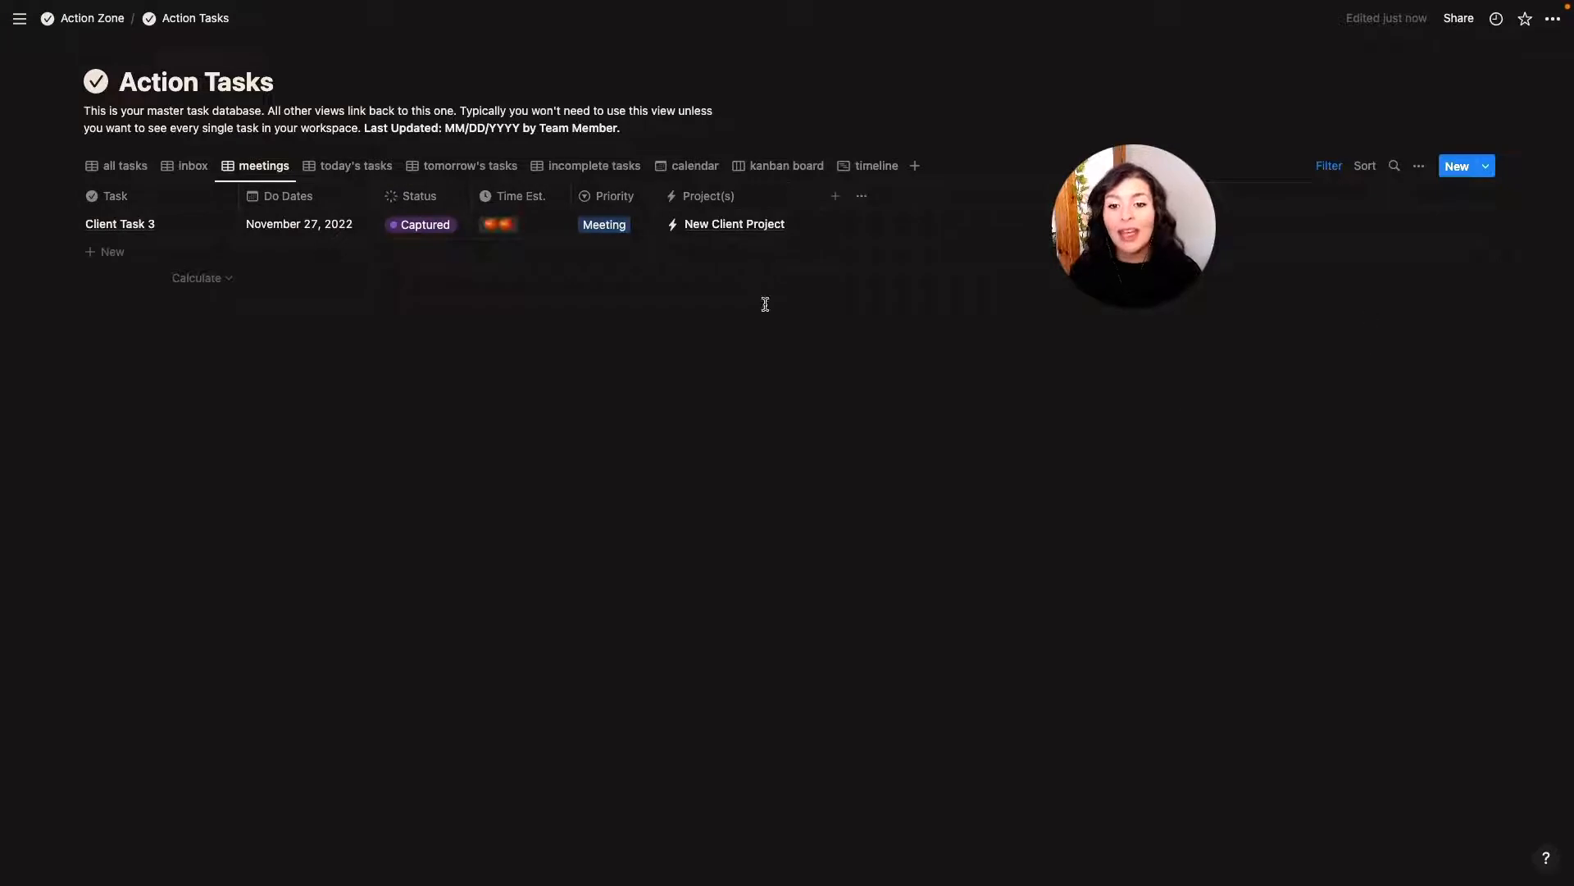
Examine Client Task 3's Priority options in the meetings view and display the view's Priority filter, leaving the value as is
left_click(611, 223)
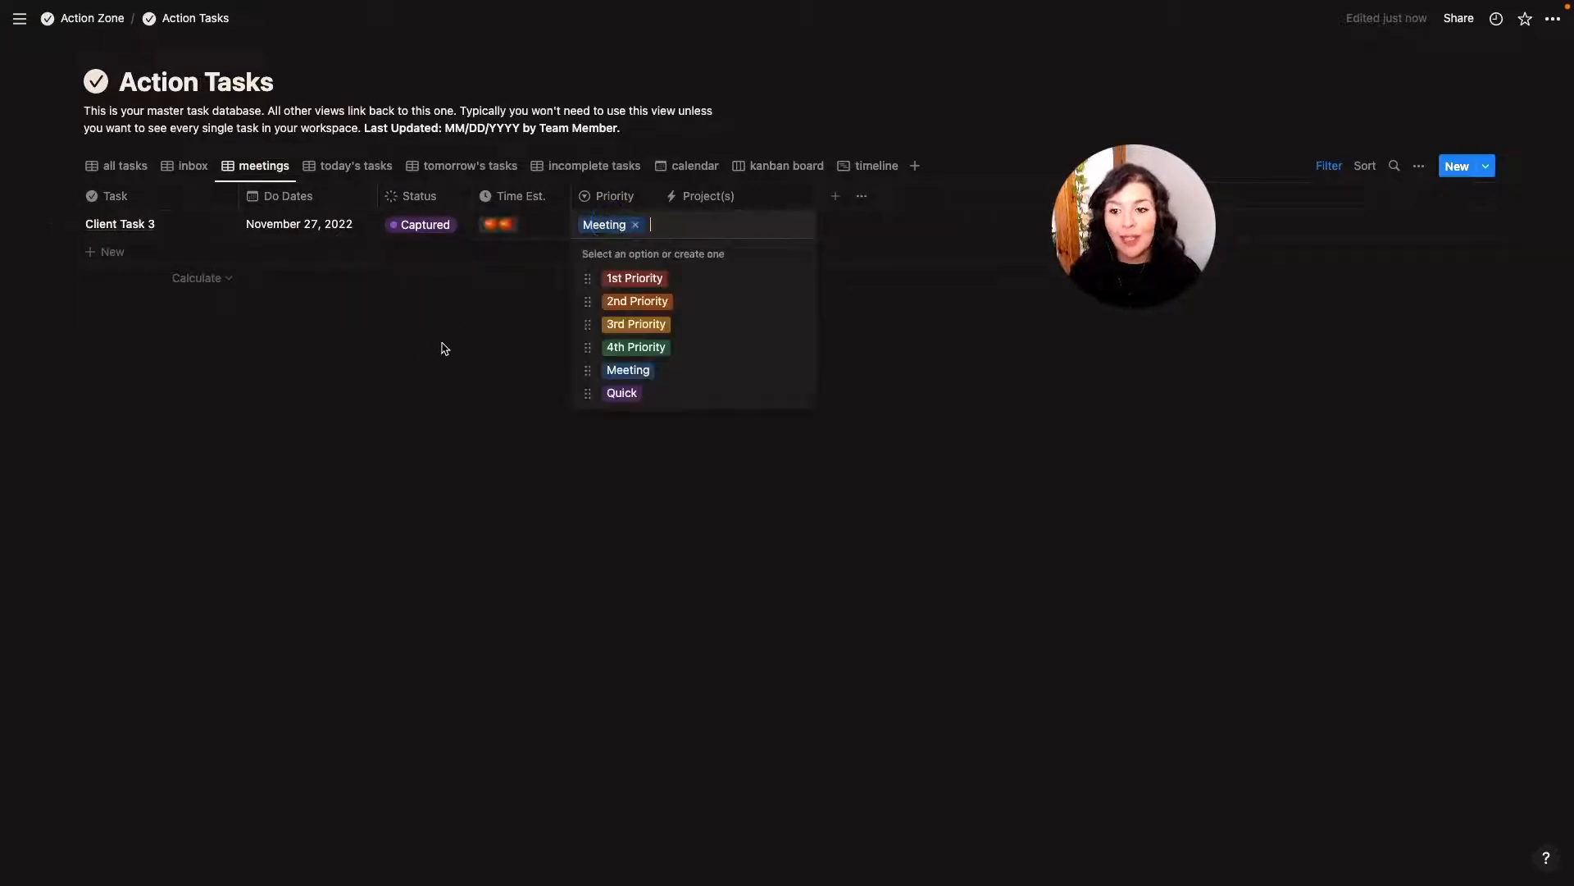
key("Escape")
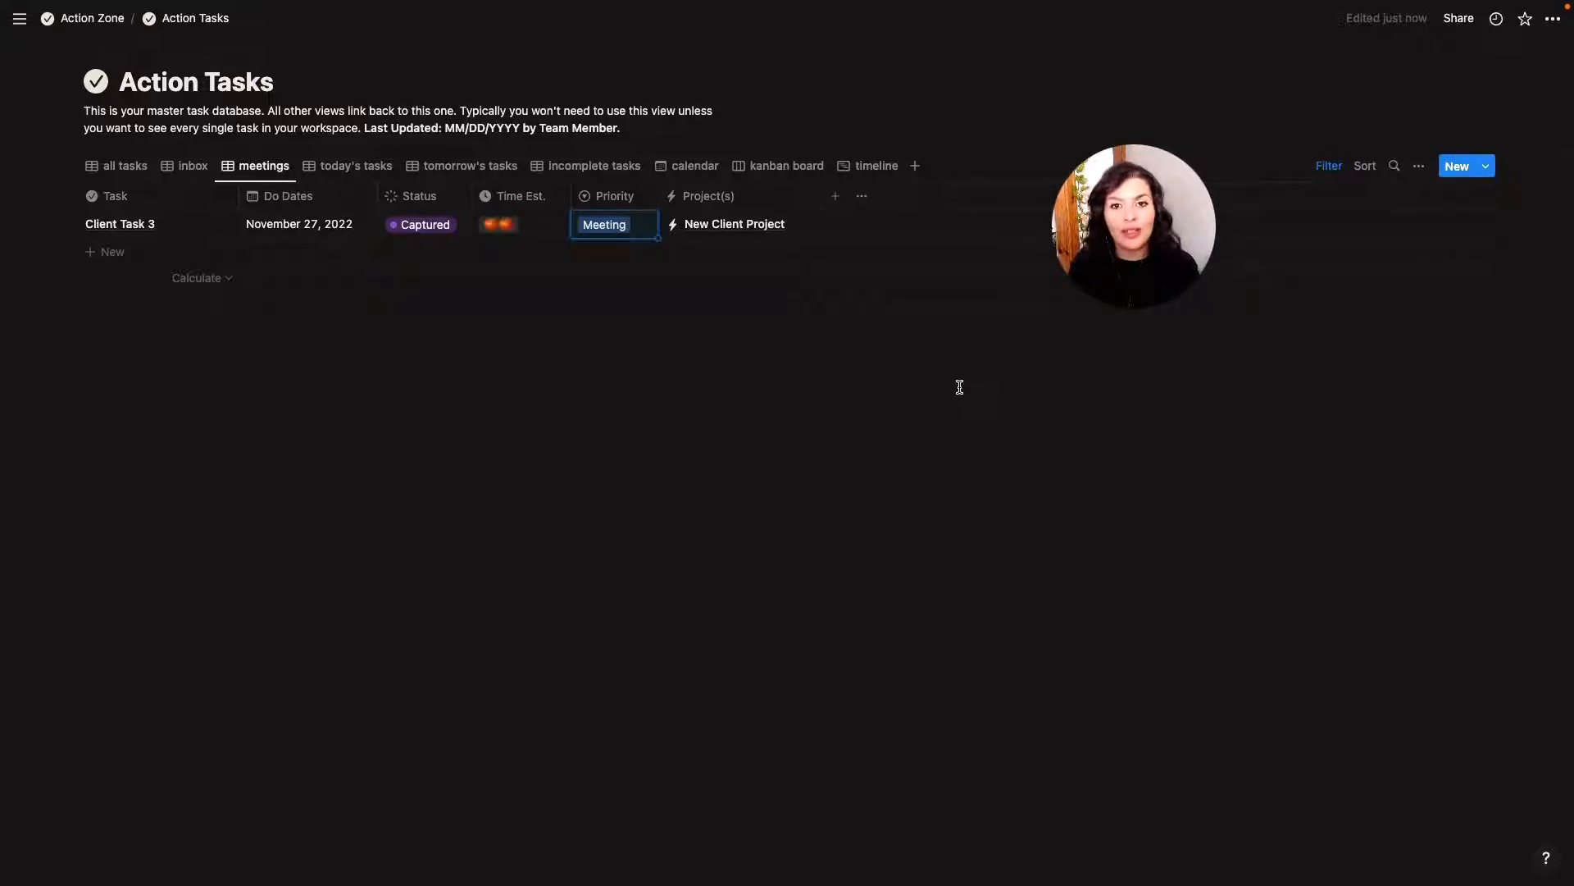
left_click(1329, 166)
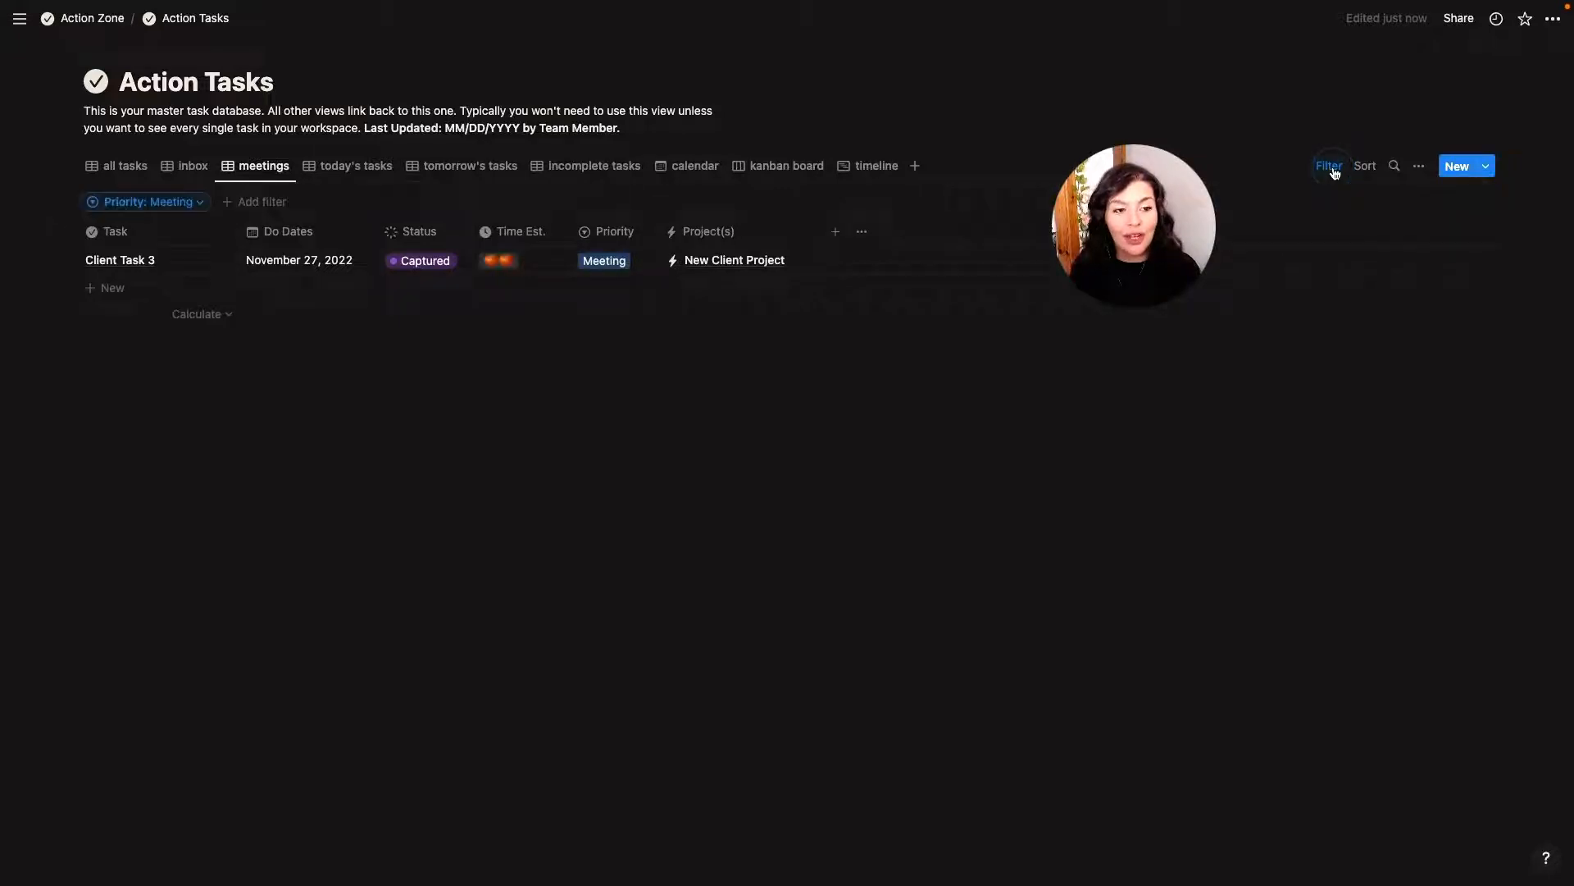
left_click(638, 261)
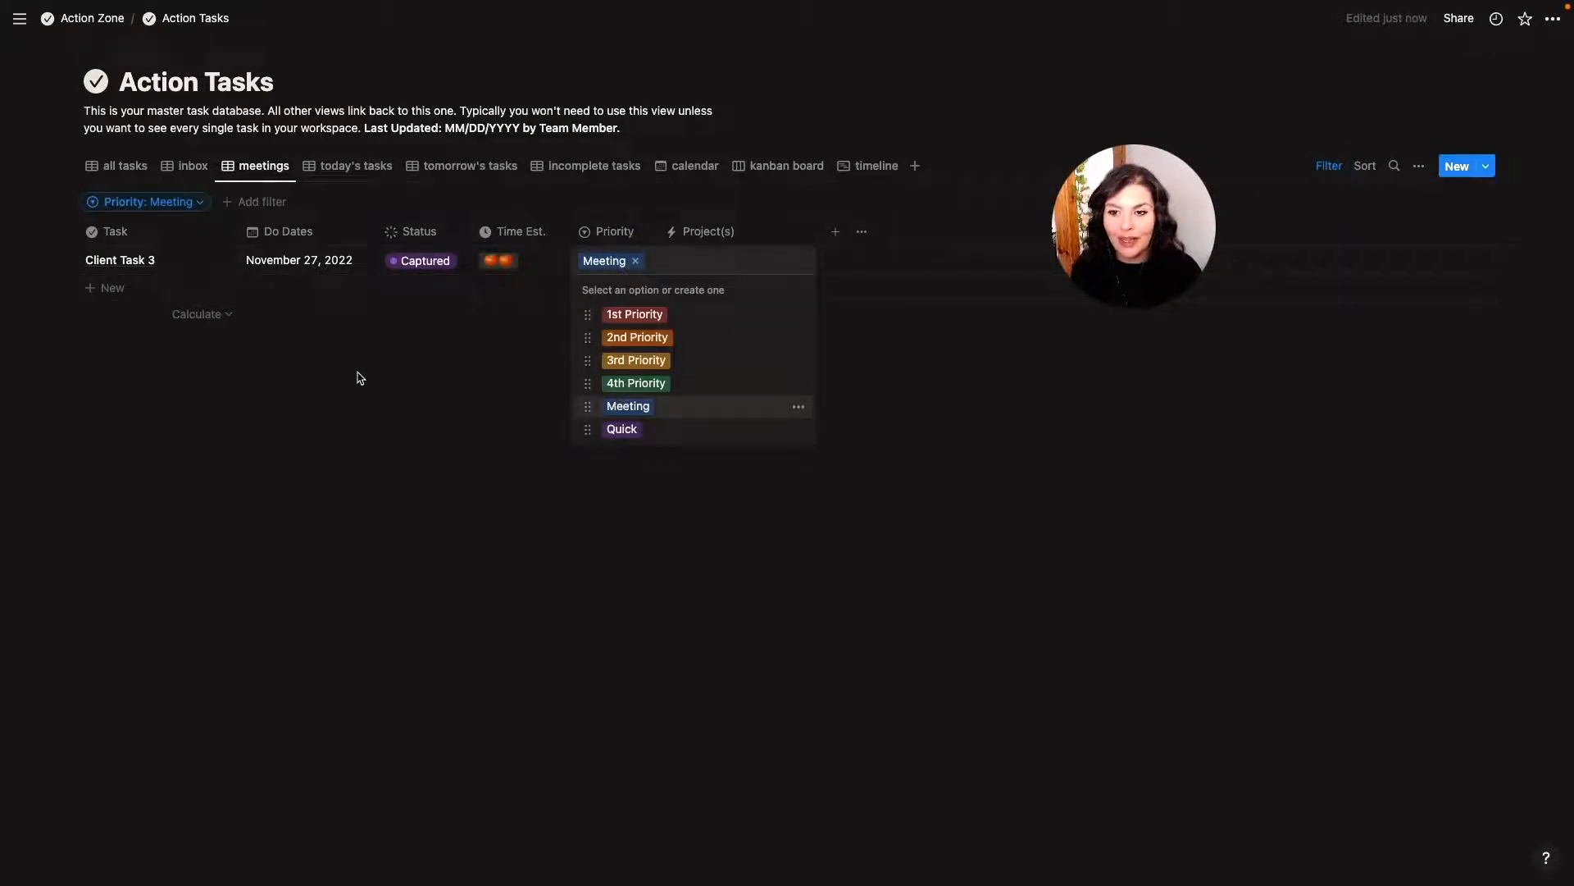
Switch to the today's tasks view and examine its Do Dates filter rule and Status filter
left_click(344, 165)
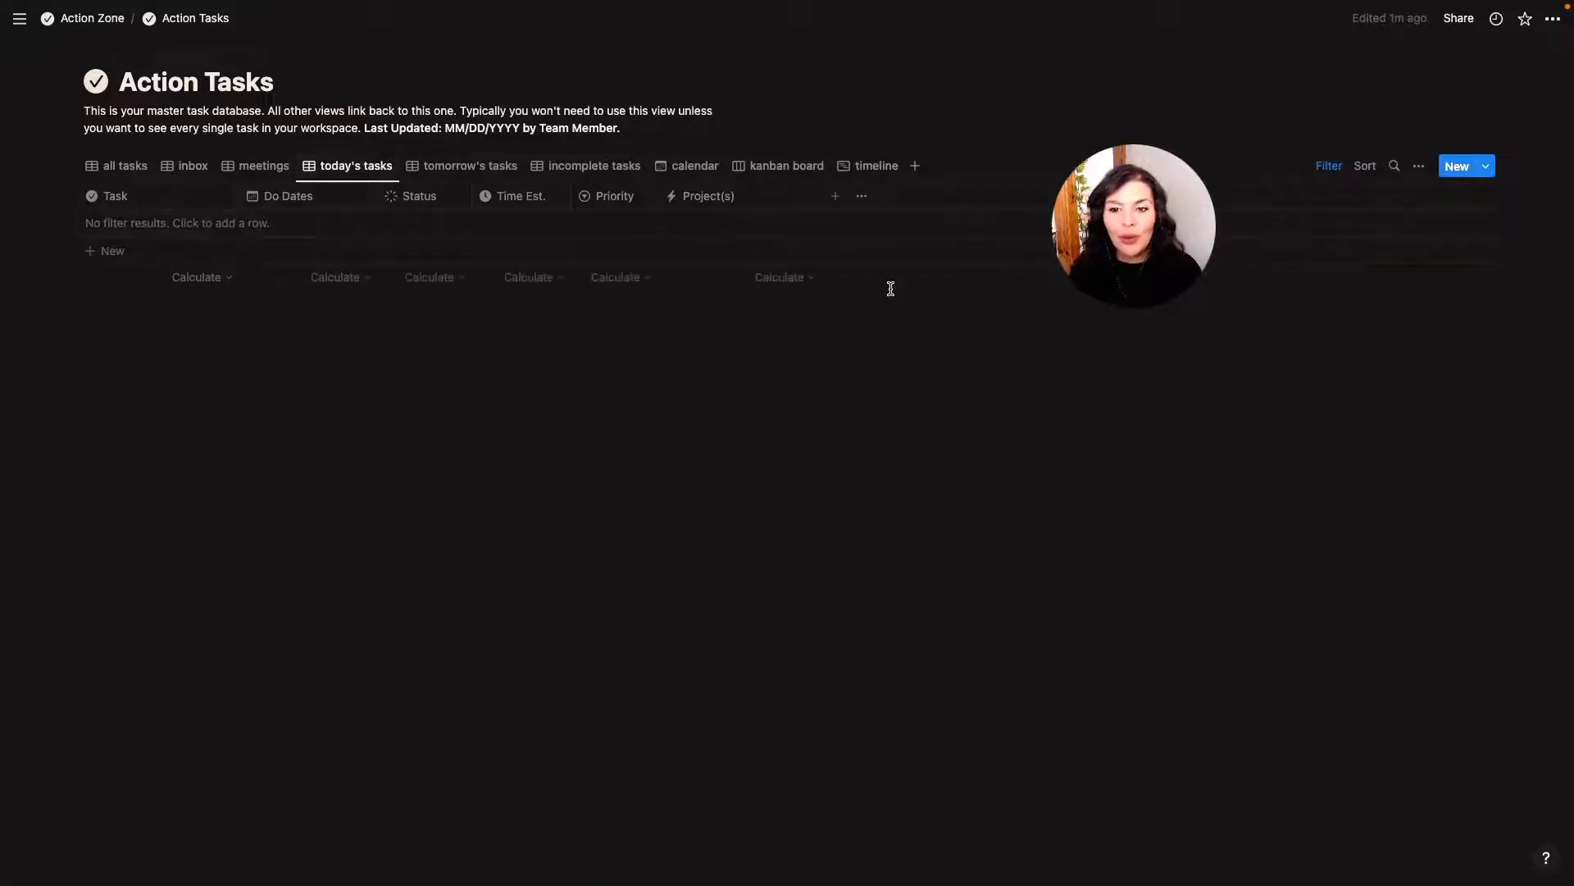
left_click(1330, 167)
left_click(128, 202)
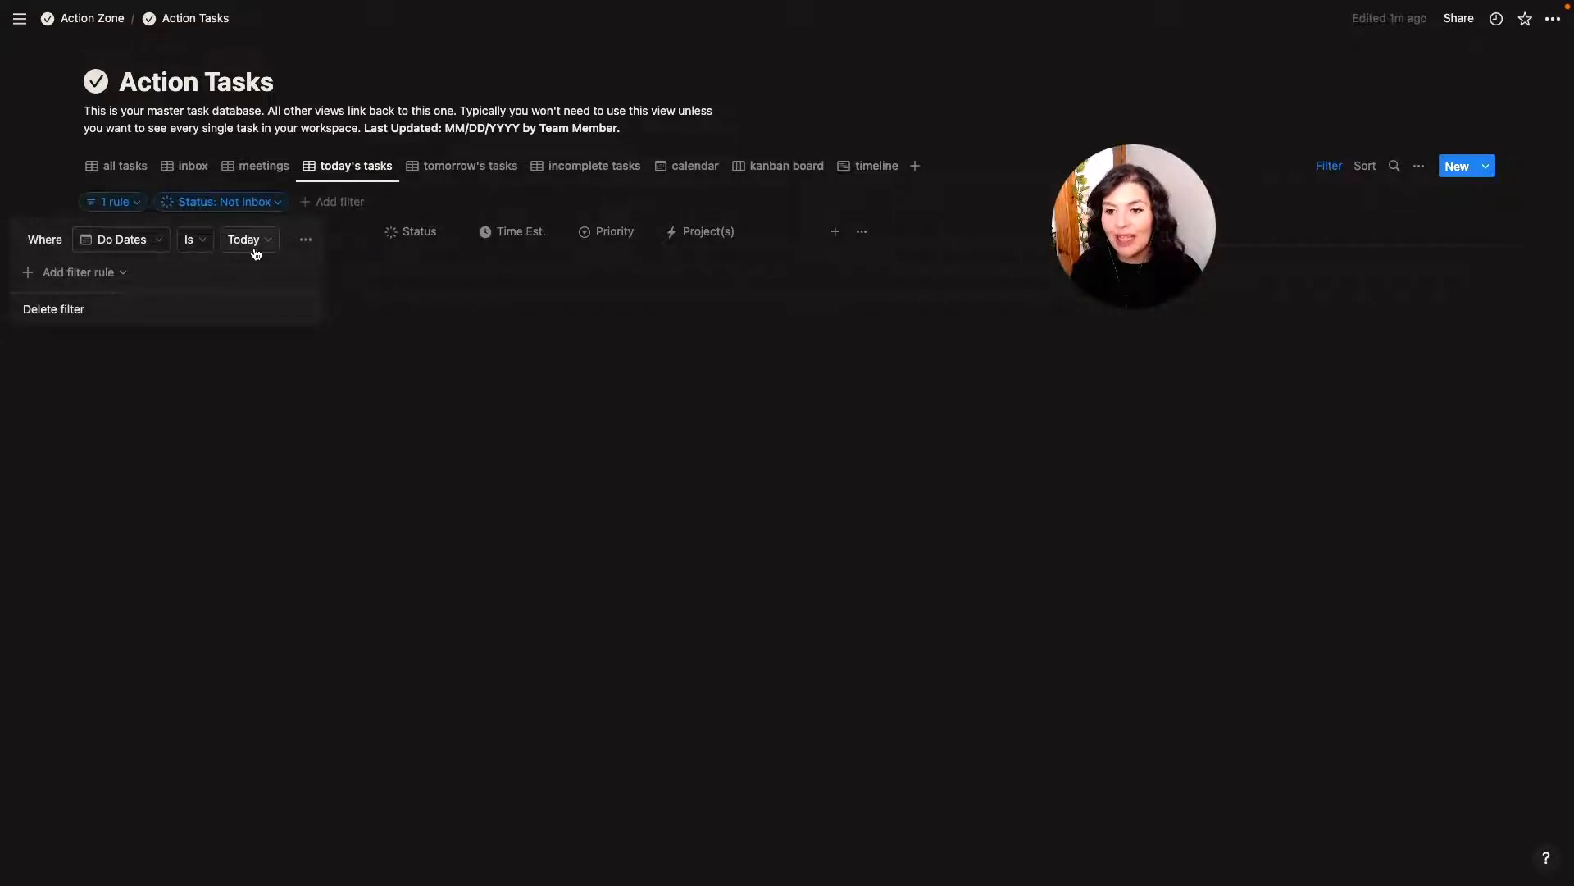
left_click(260, 203)
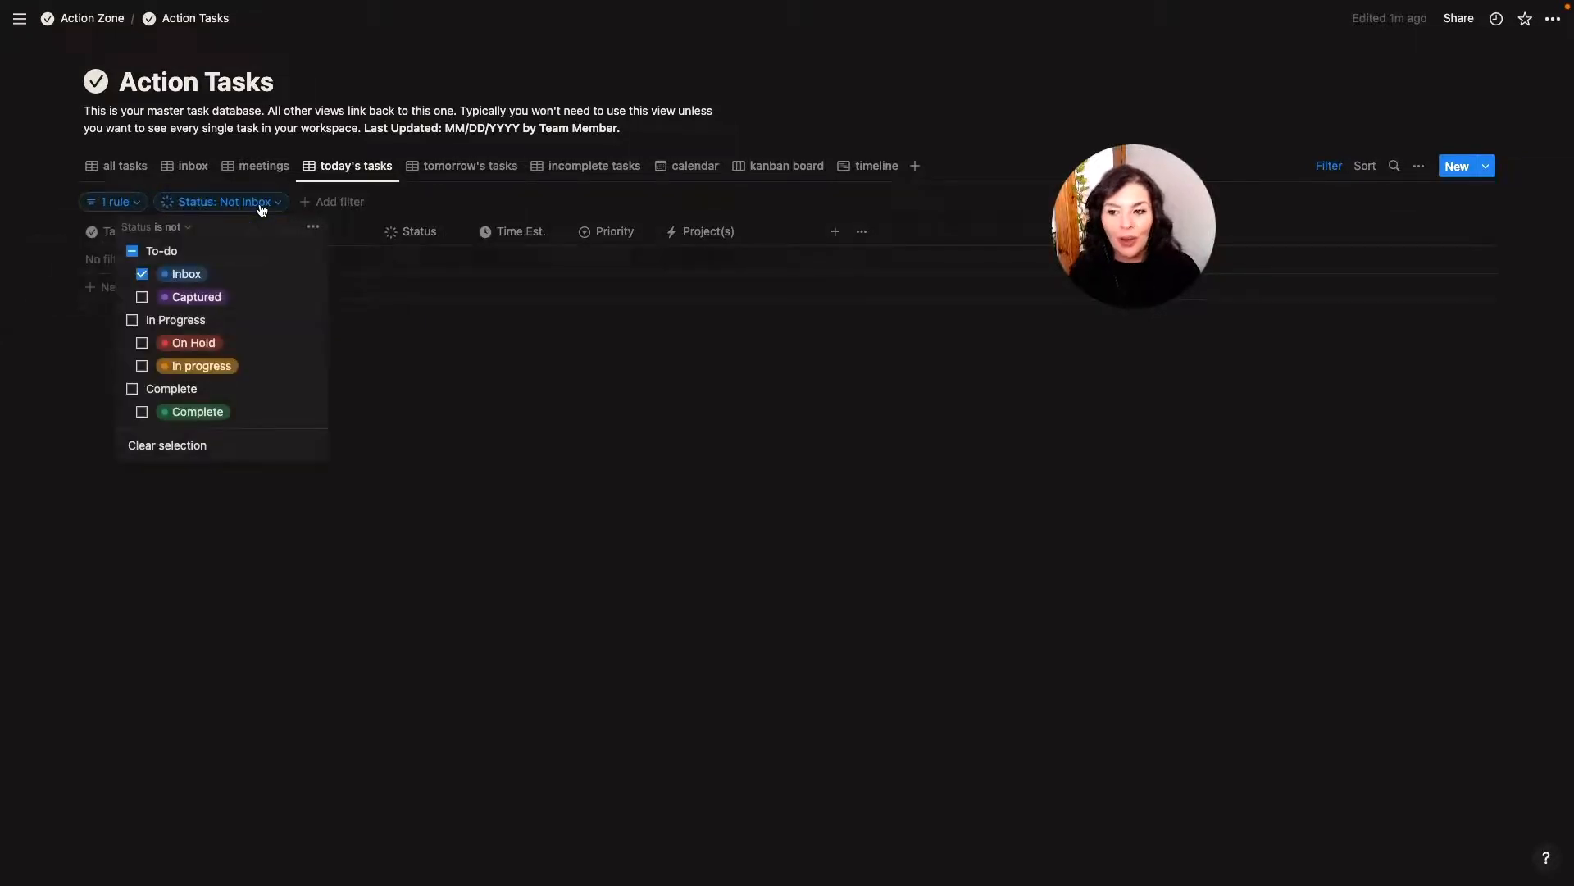
Switch to the tomorrow's tasks view and examine its Do Dates filter rule
left_click(457, 169)
left_click(459, 167)
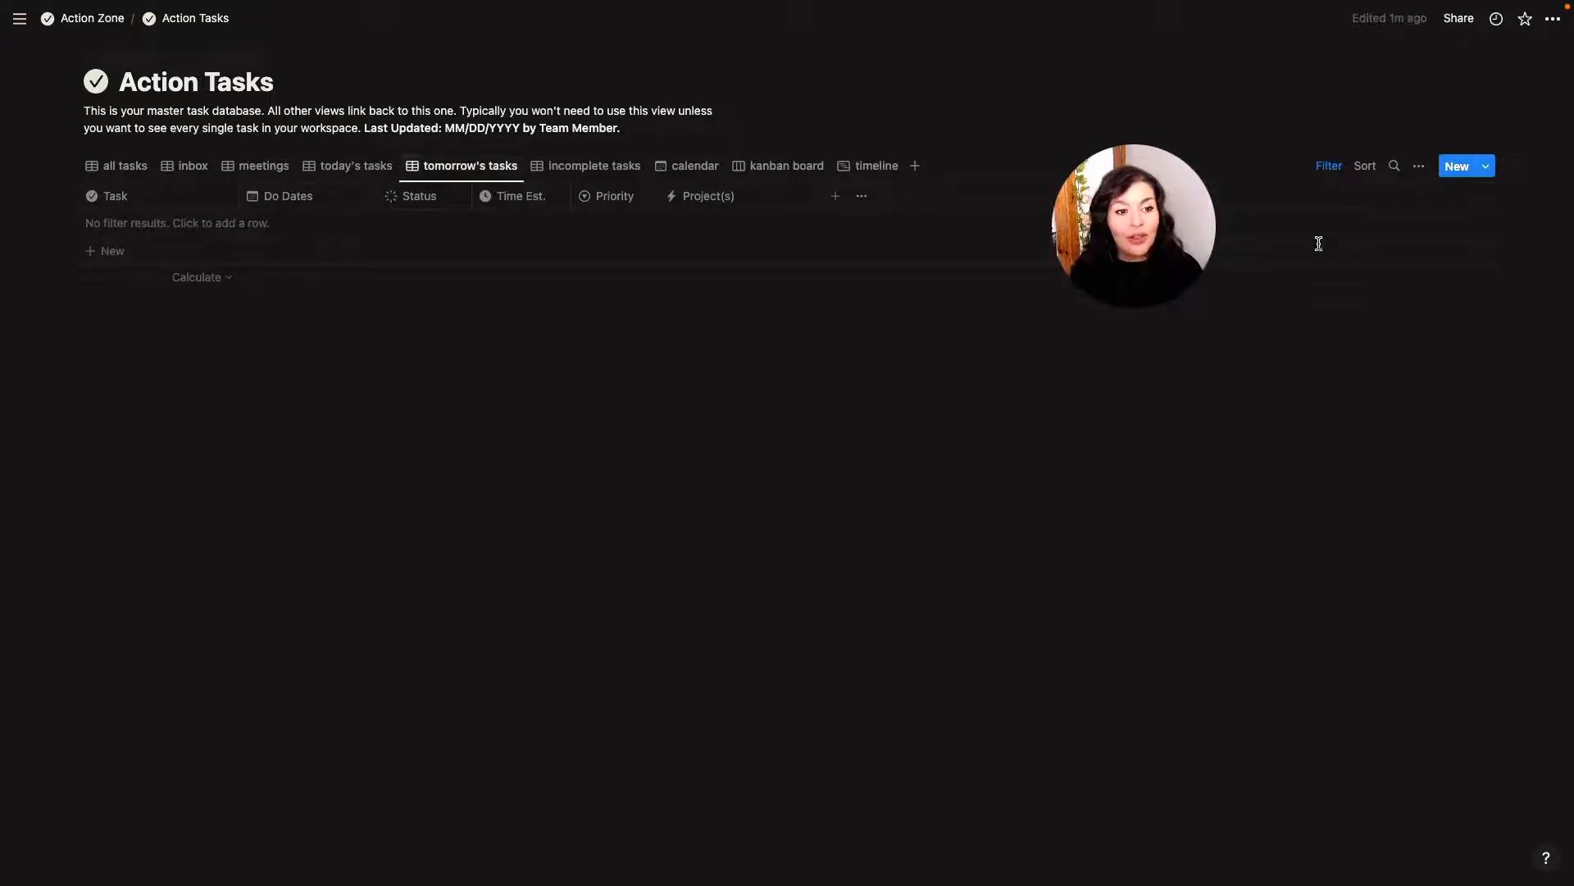
left_click(1327, 166)
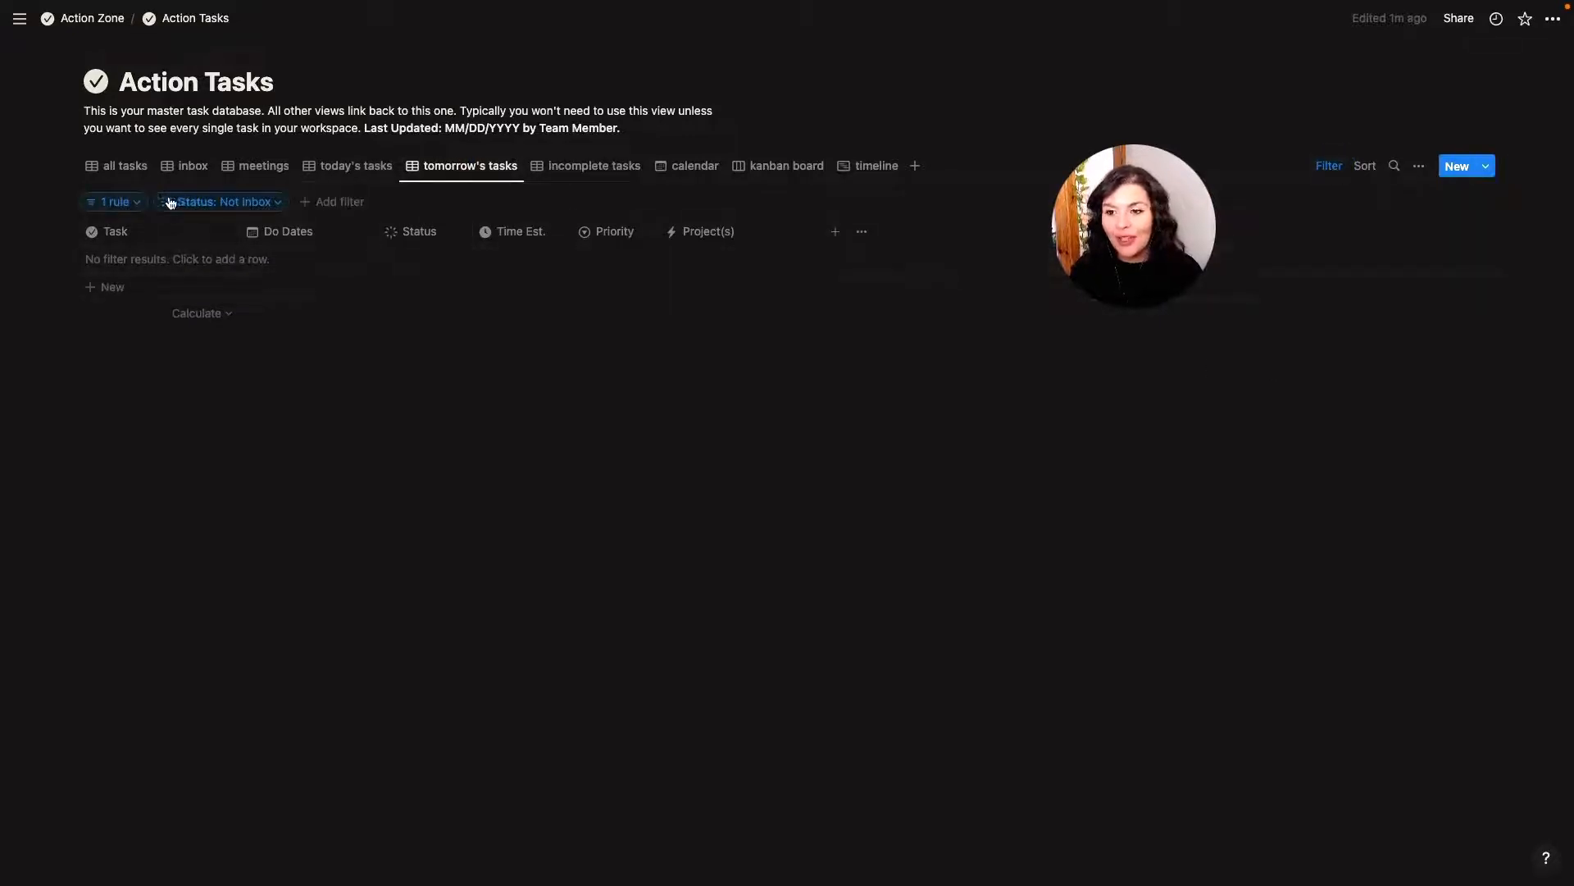
left_click(116, 204)
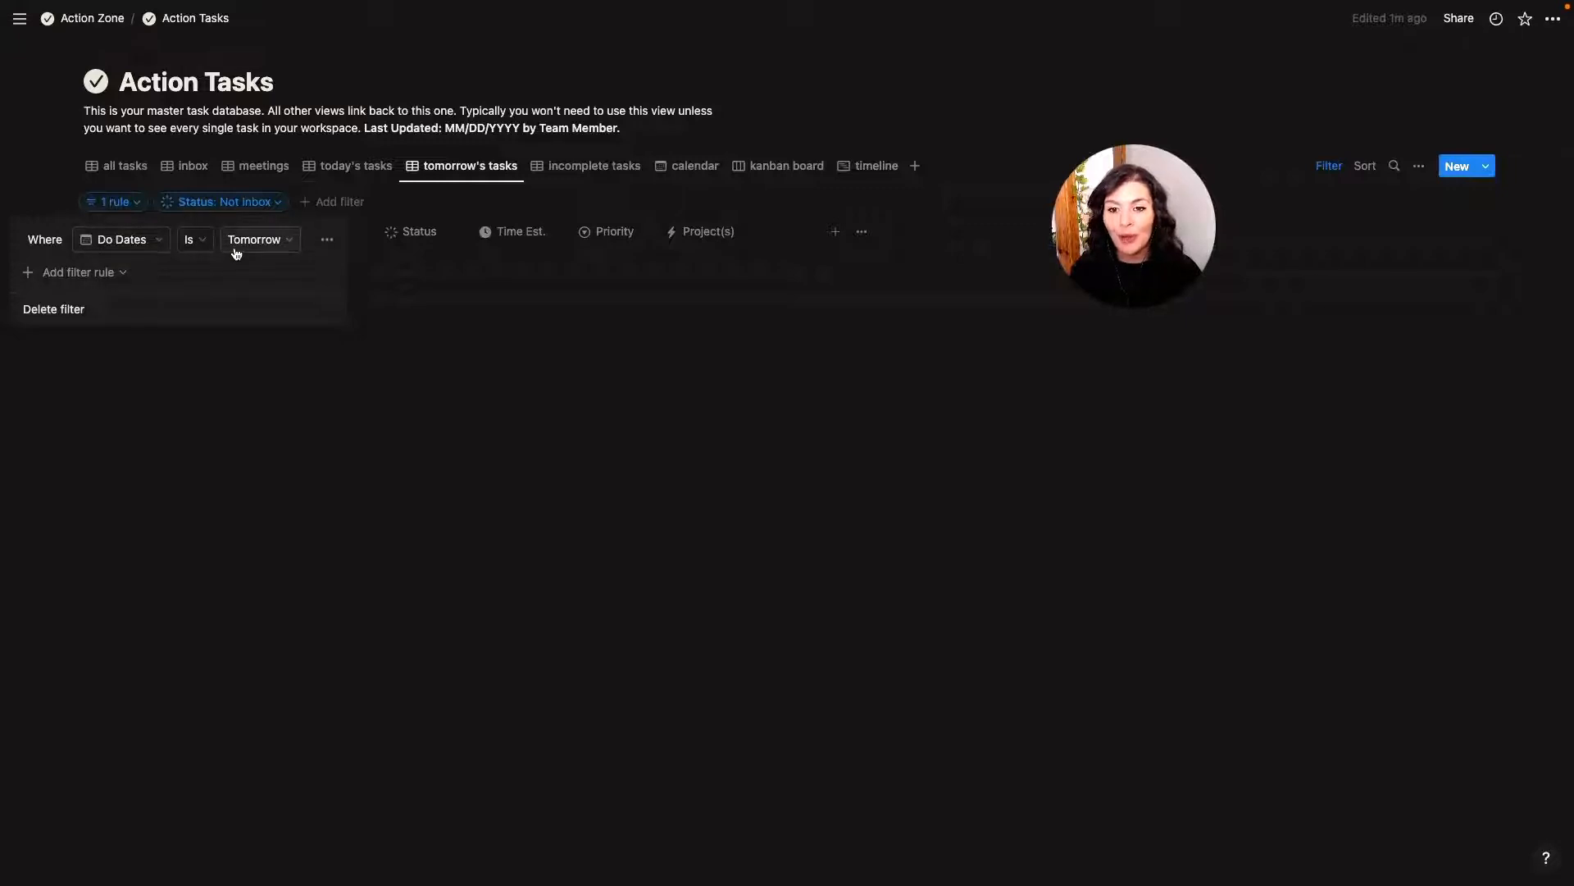
Switch to the incomplete tasks view and examine its Status filter and Do Dates filter rule
left_click(592, 170)
left_click(592, 171)
left_click(592, 171)
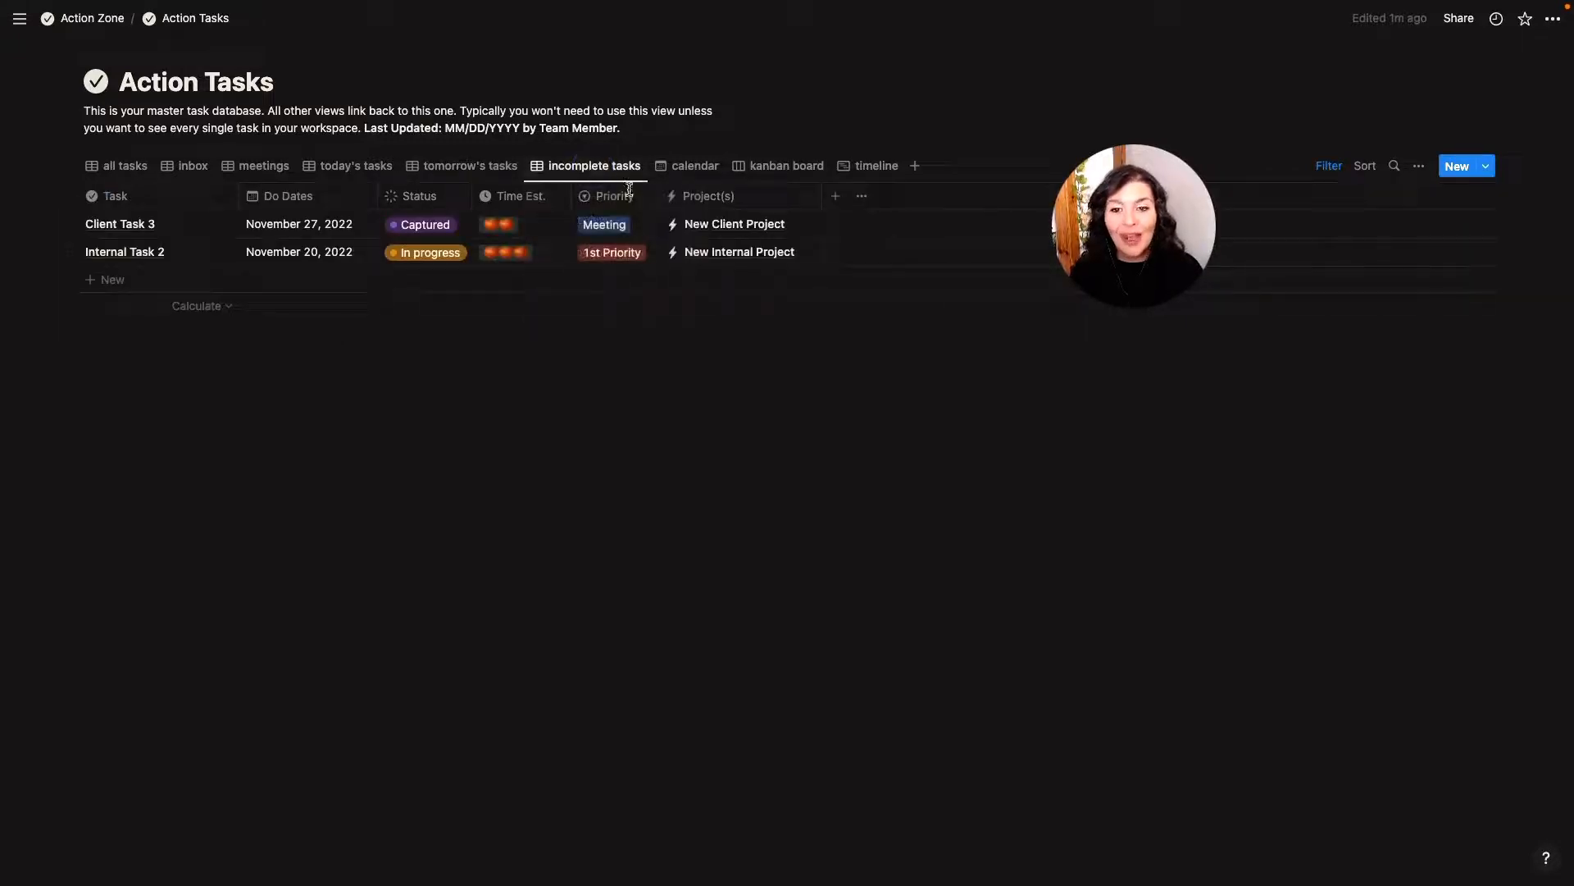
left_click(1326, 167)
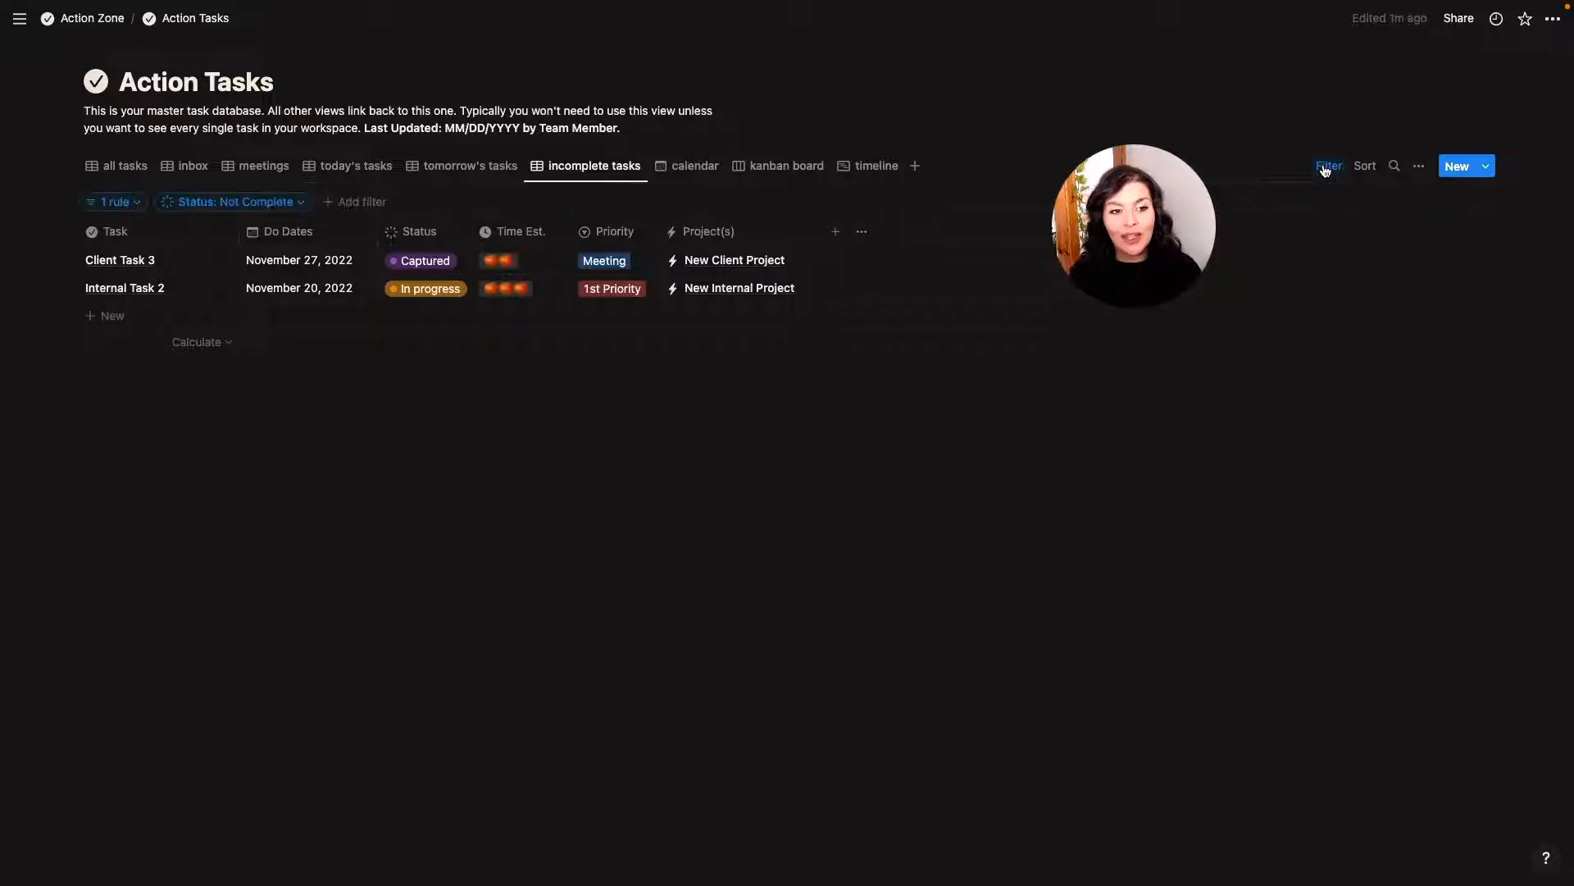
left_click(274, 211)
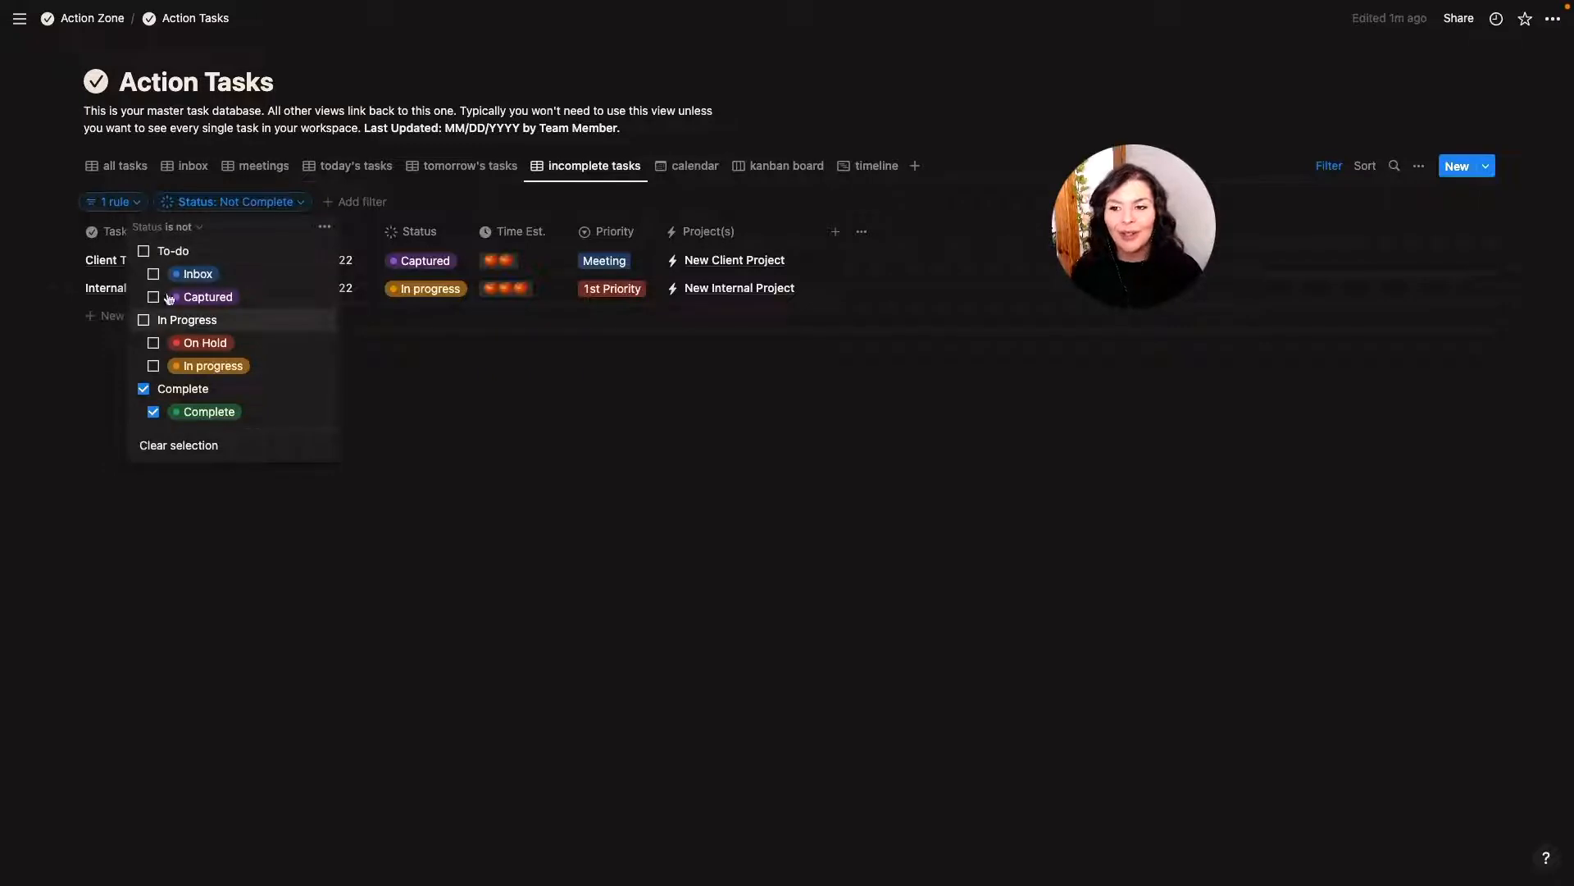
left_click(133, 203)
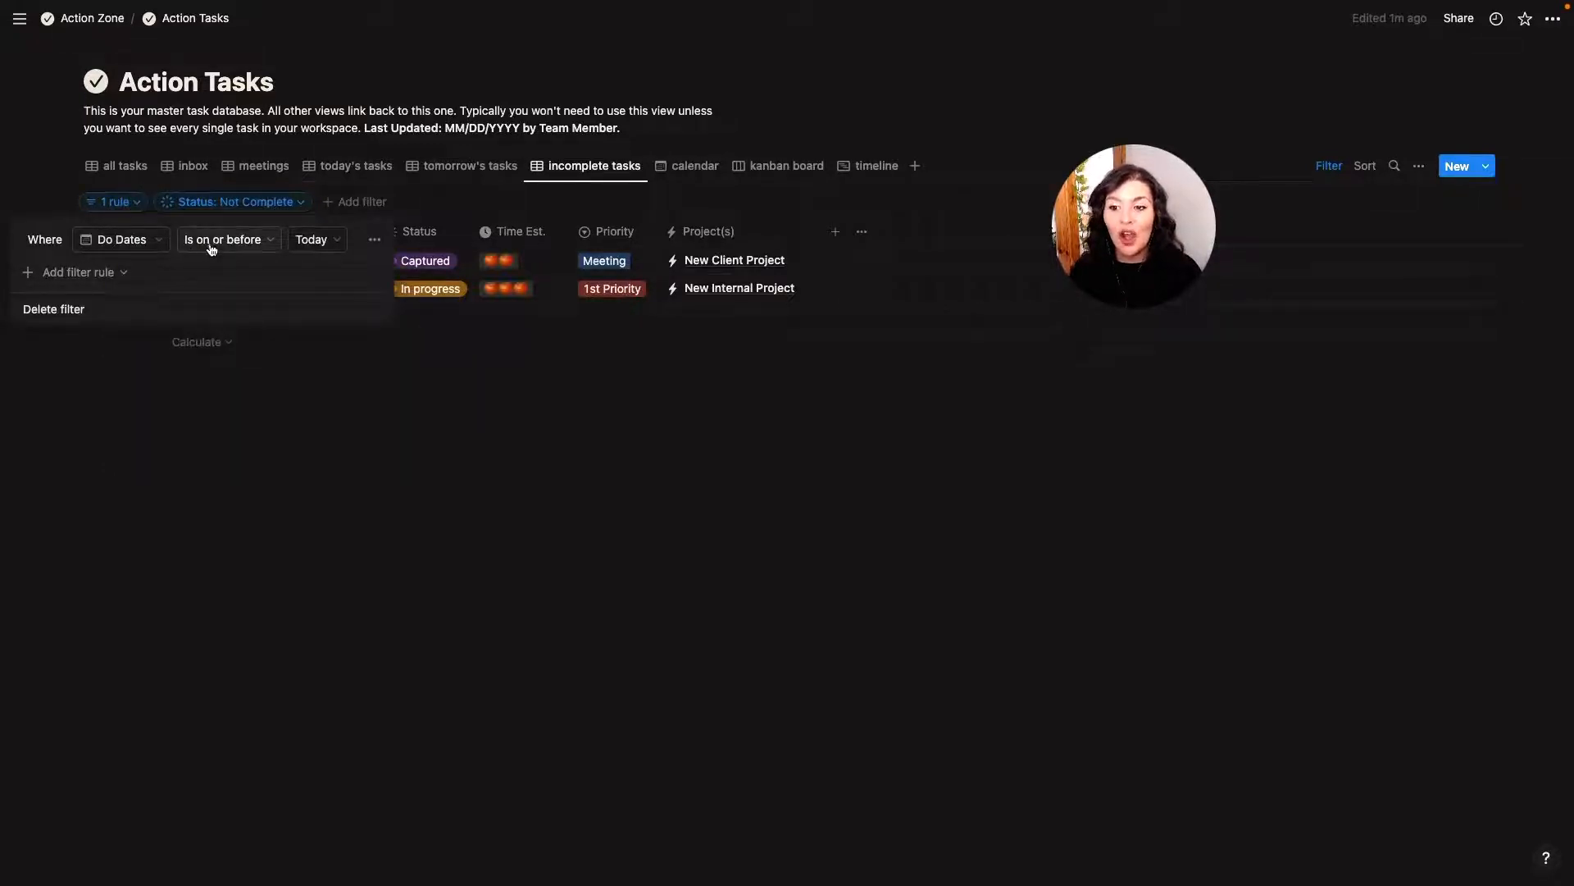
left_click(425, 369)
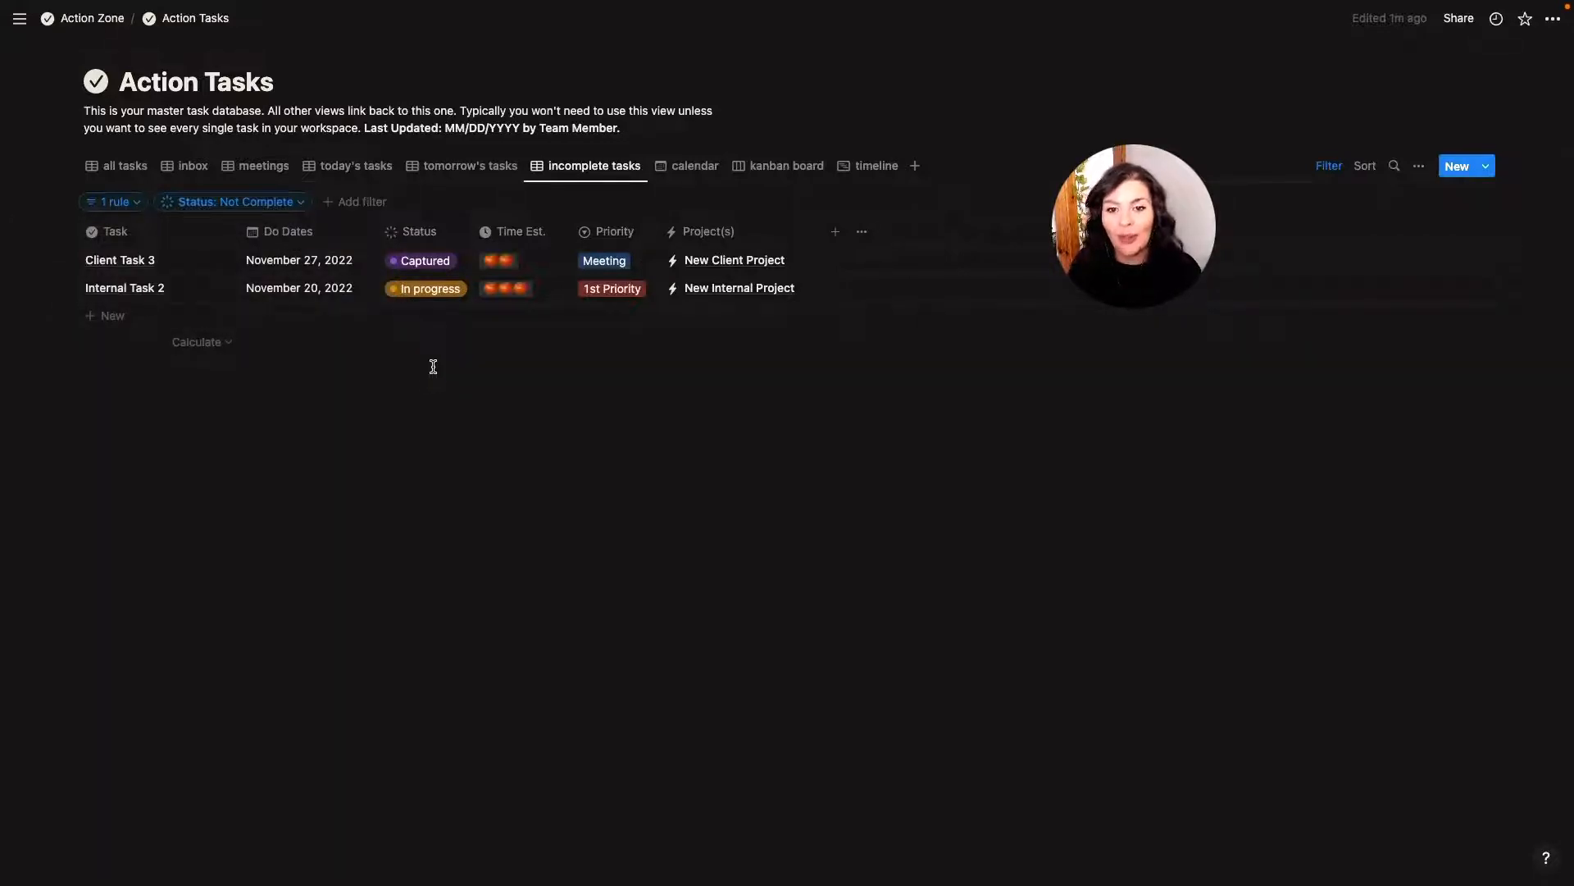
Look over the calendar and kanban board views, and examine the calendar view's layout options
left_click(697, 172)
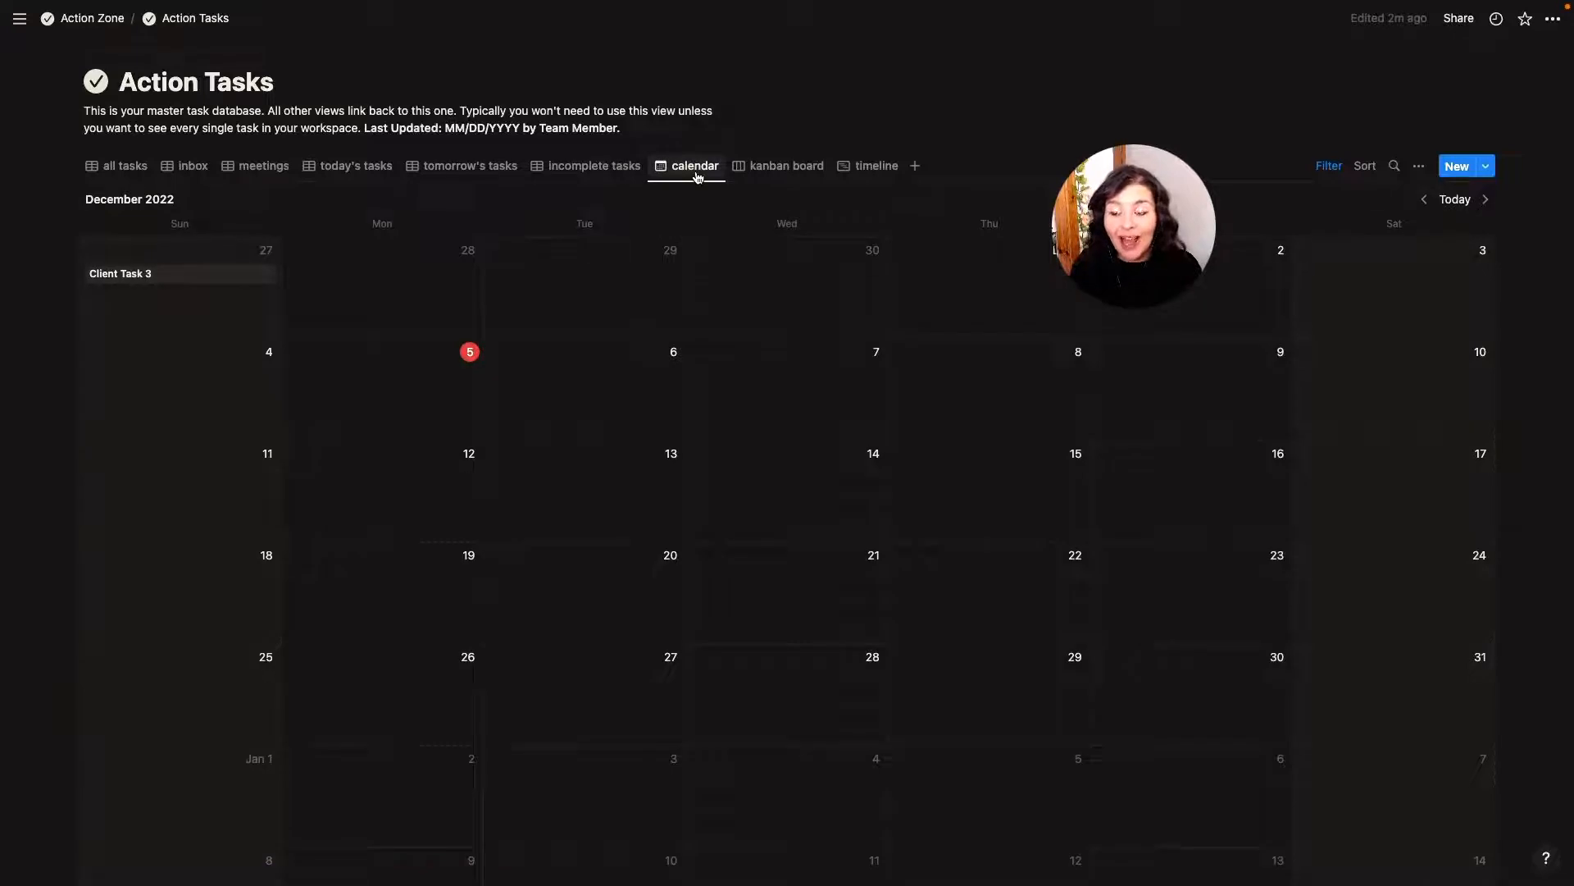
left_click(781, 174)
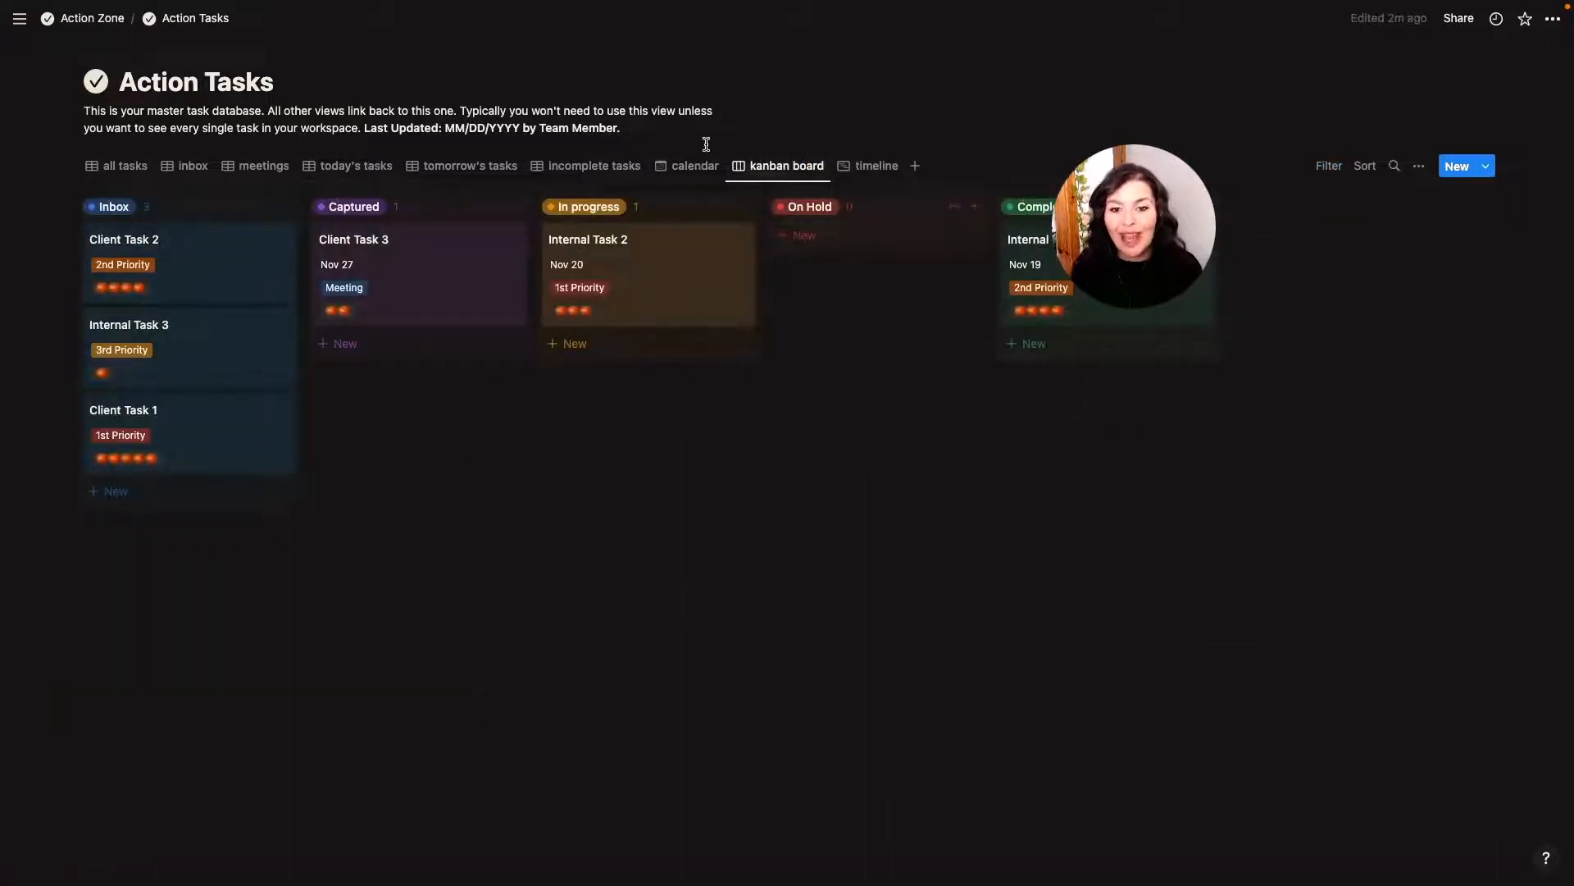
left_click(678, 167)
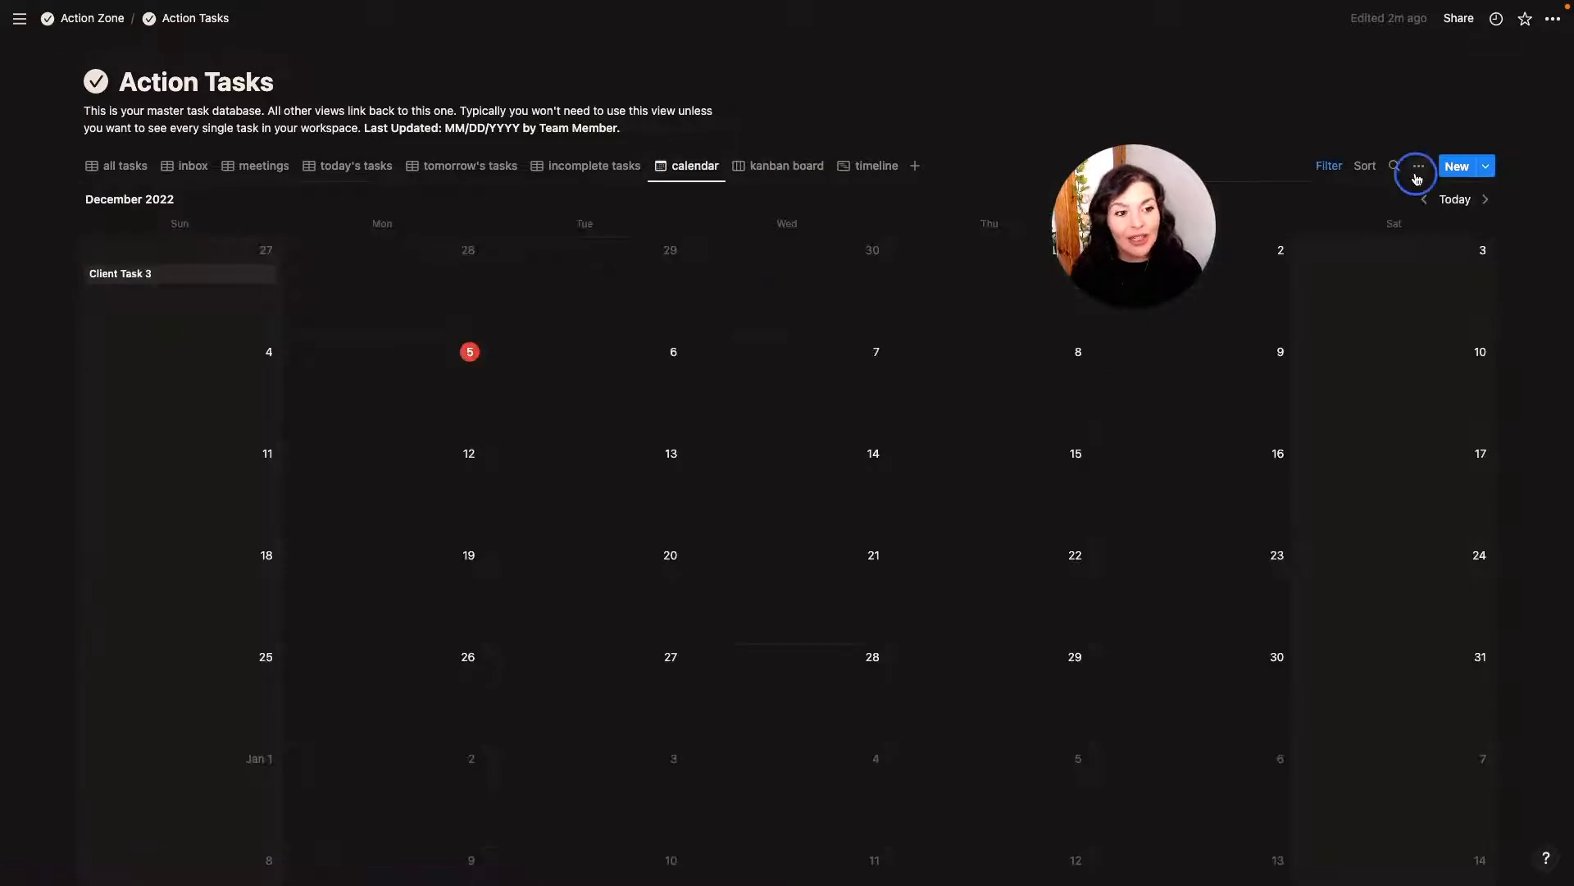
left_click(1419, 166)
left_click(1431, 268)
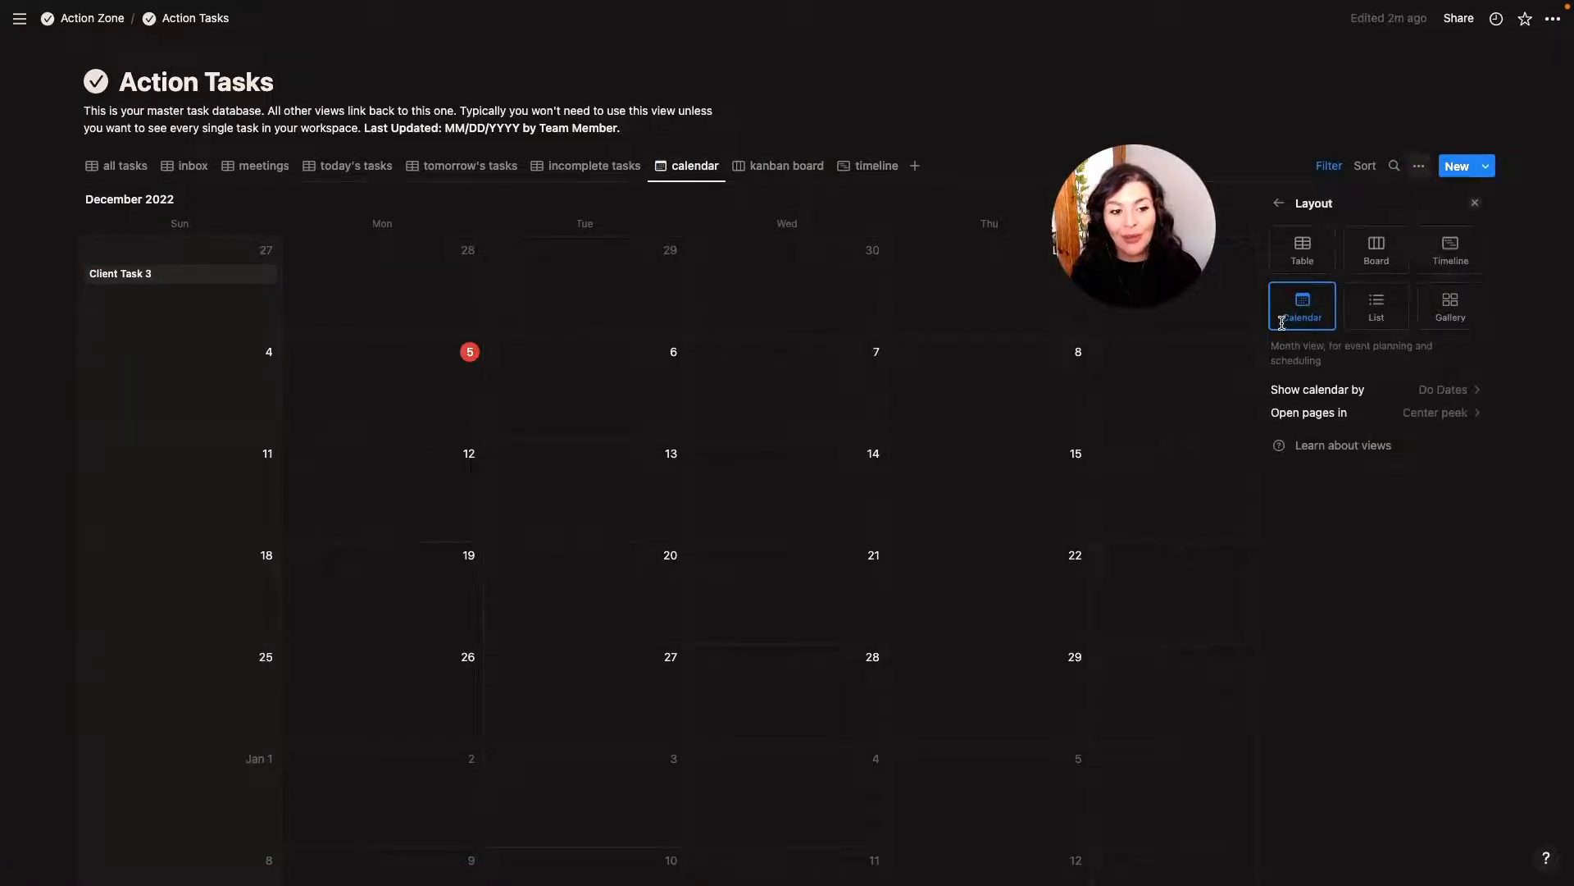
Review the kanban board's layout options and its Status grouping settings, including the visible groups
left_click(783, 167)
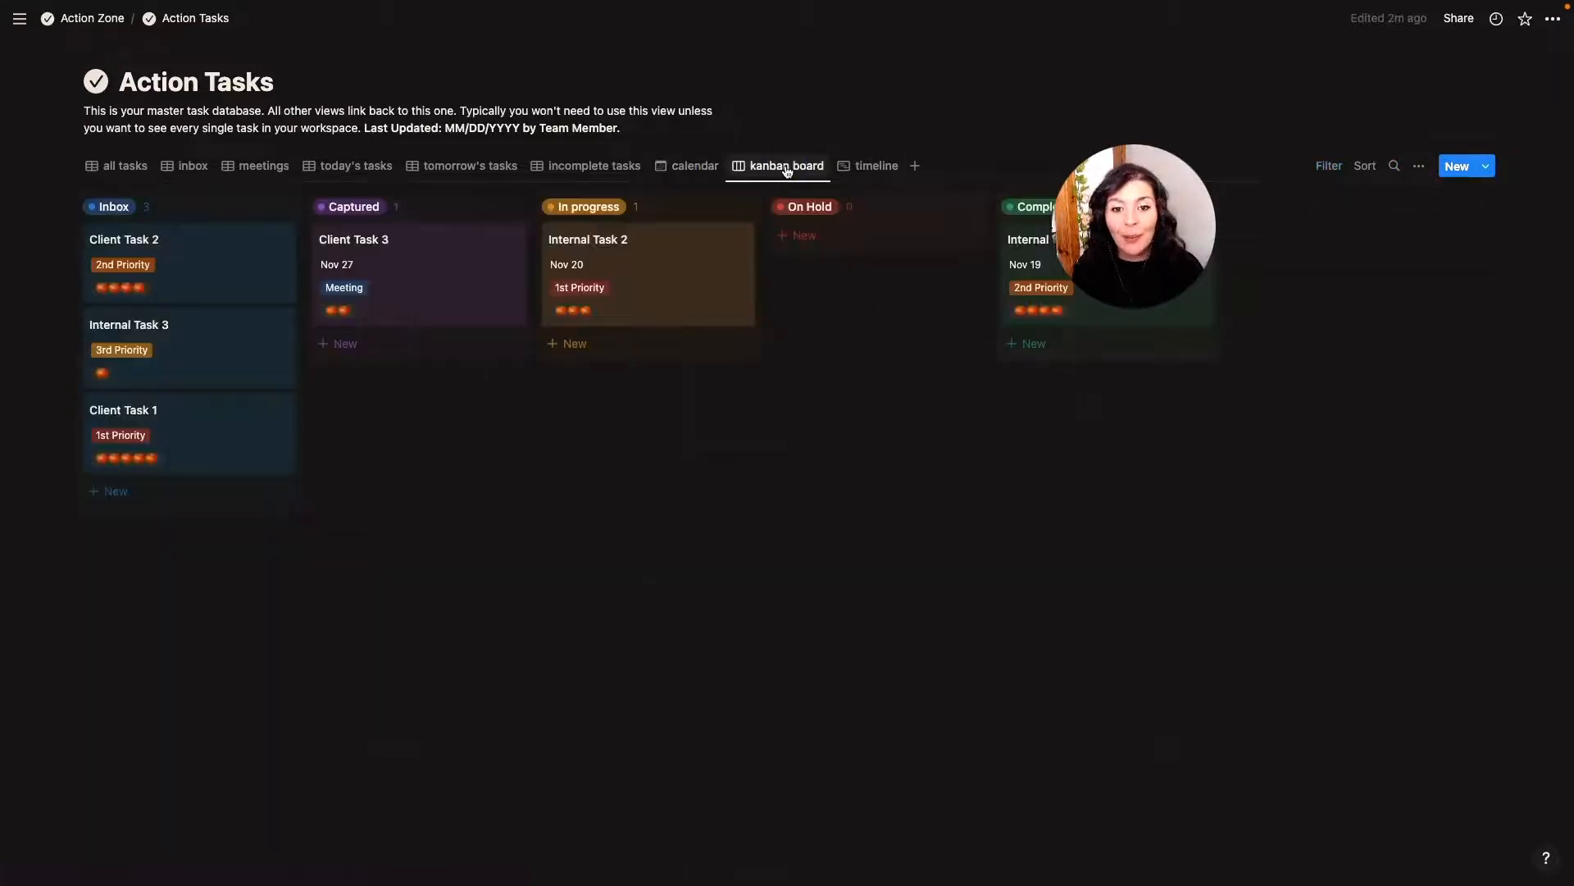
left_click(1419, 167)
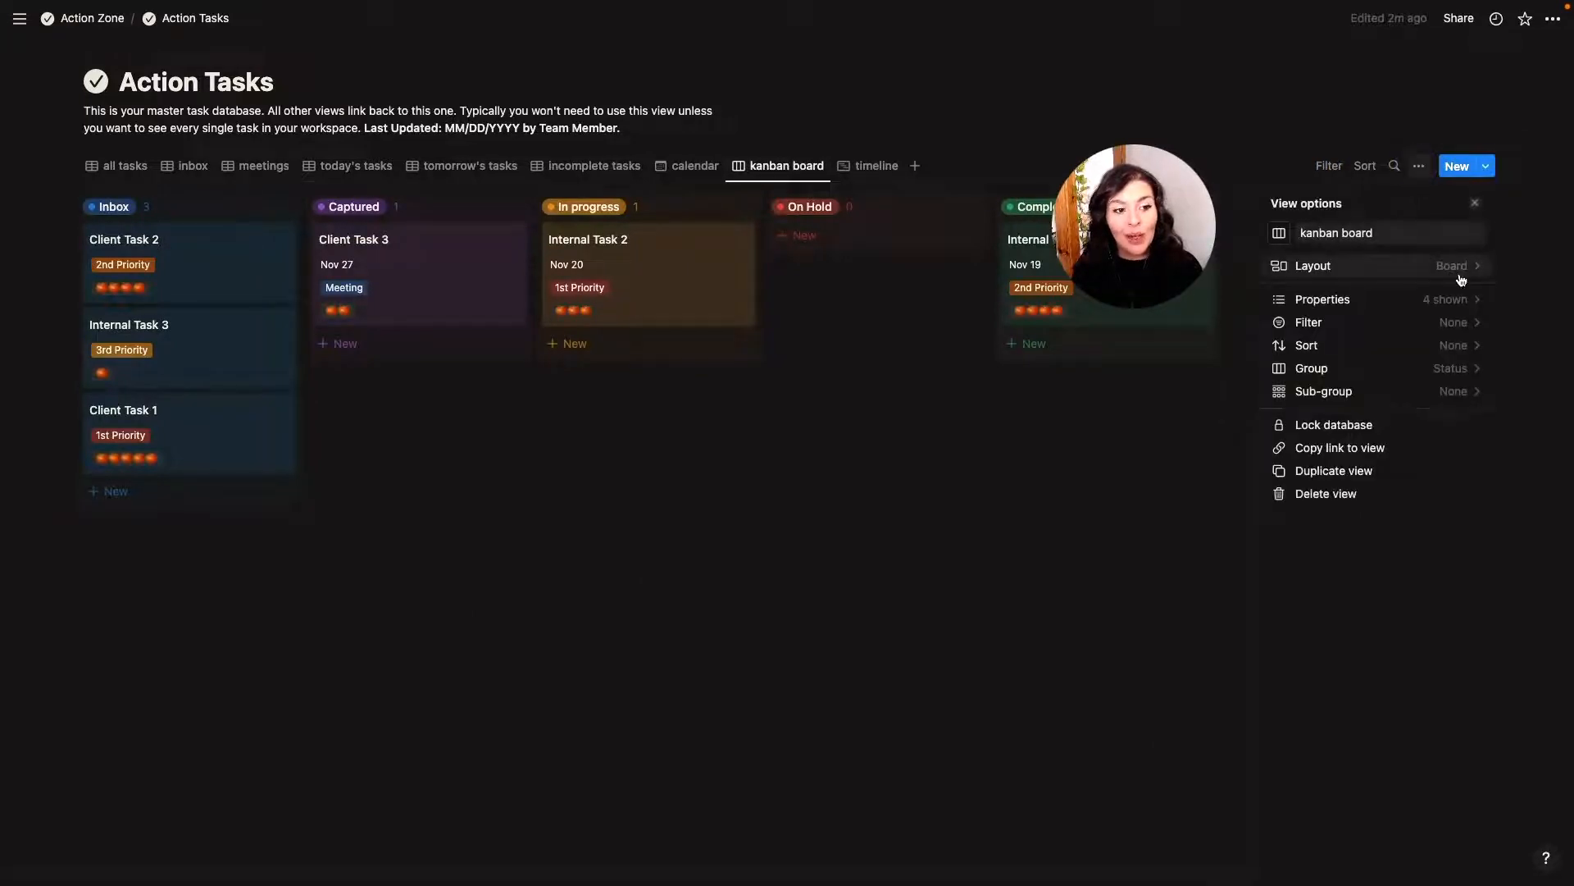
left_click(1459, 272)
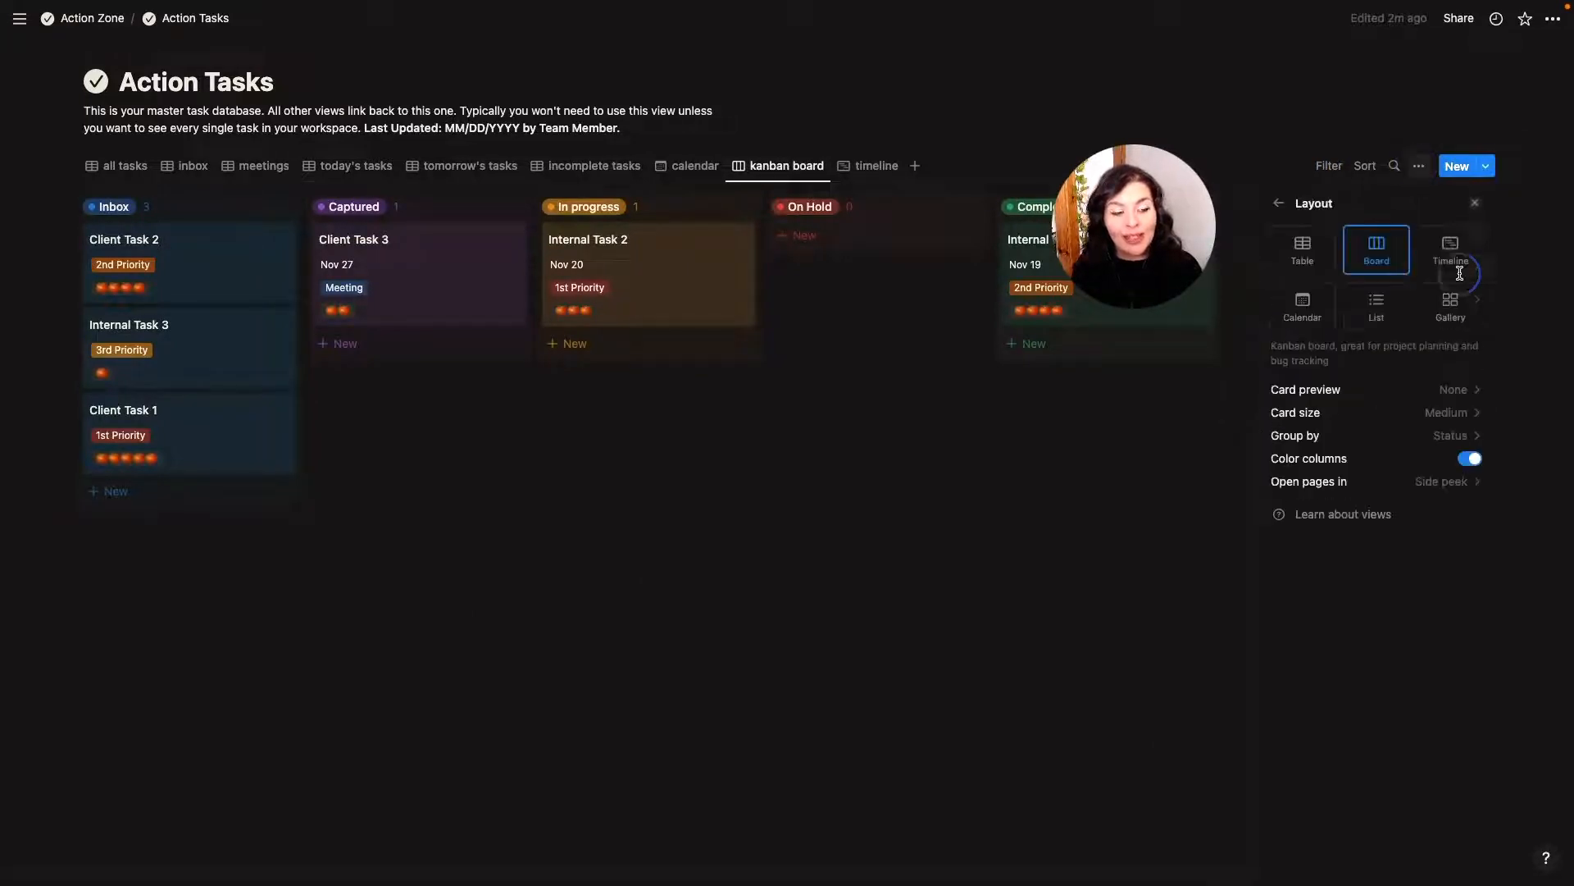
left_click(1473, 441)
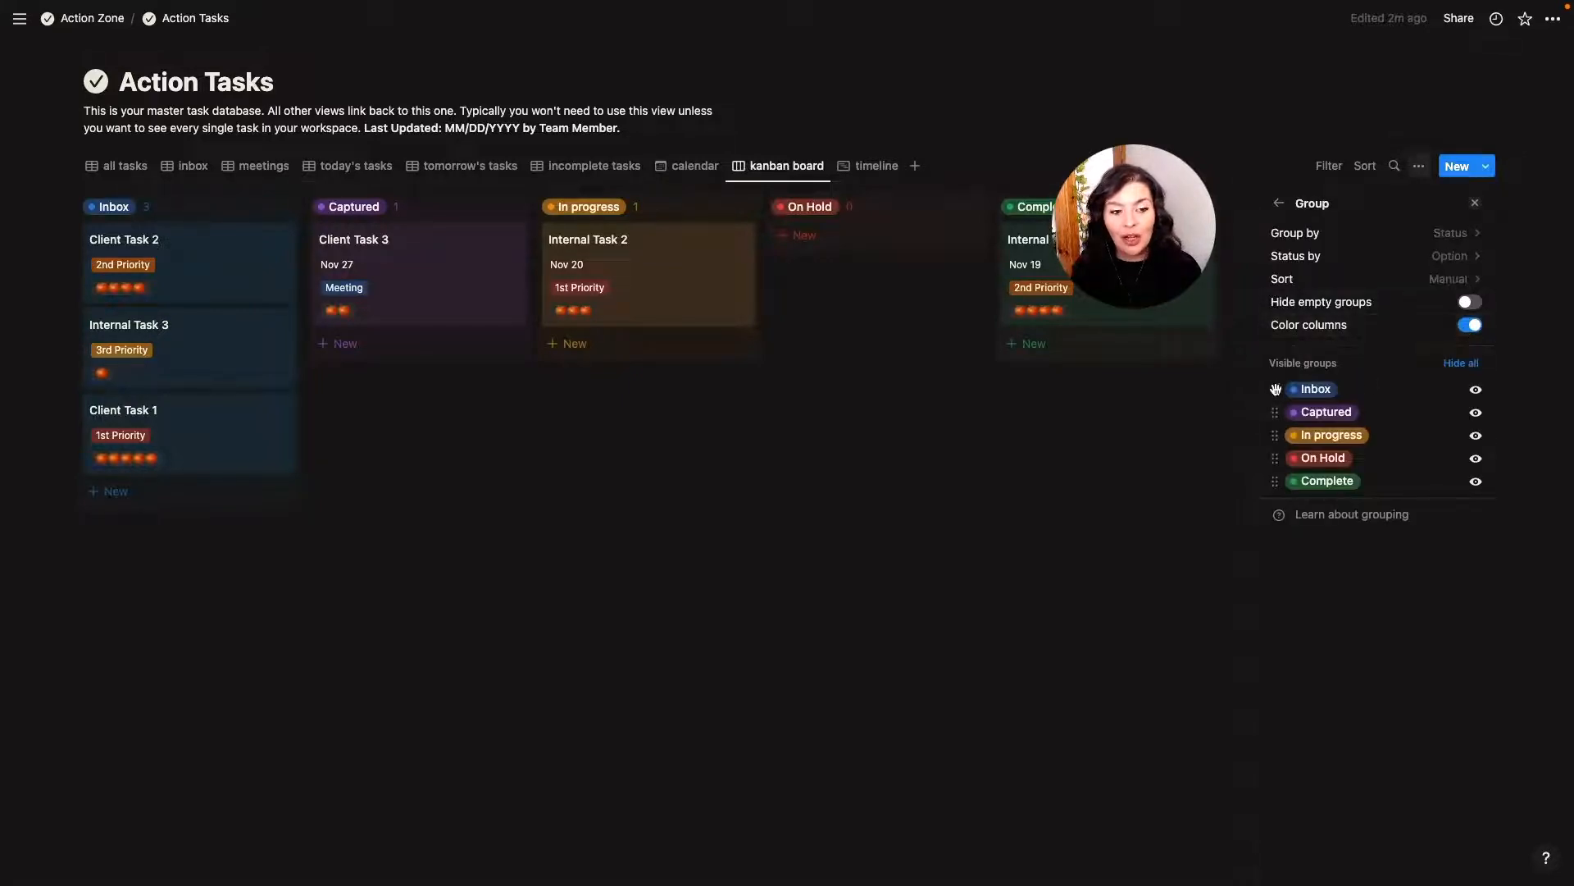
mouse_move(1275, 389)
left_mouse_down()
mouse_move(1272, 435)
mouse_move(1275, 379)
left_mouse_up()
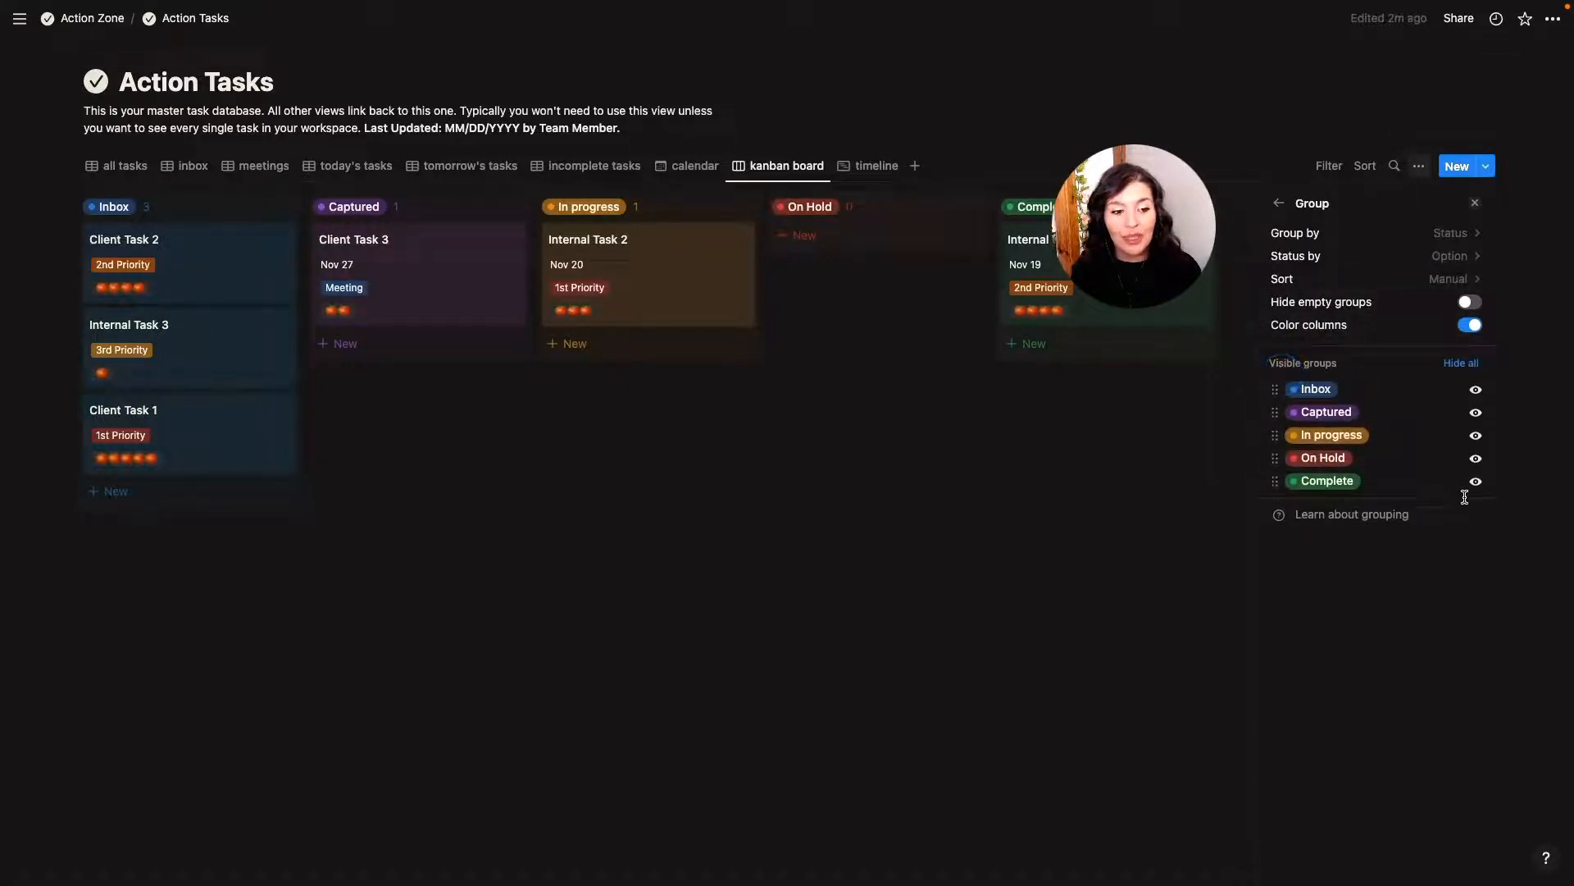
Hide the kanban board's On Hold group, show it again and place it back before Complete
left_click(1476, 458)
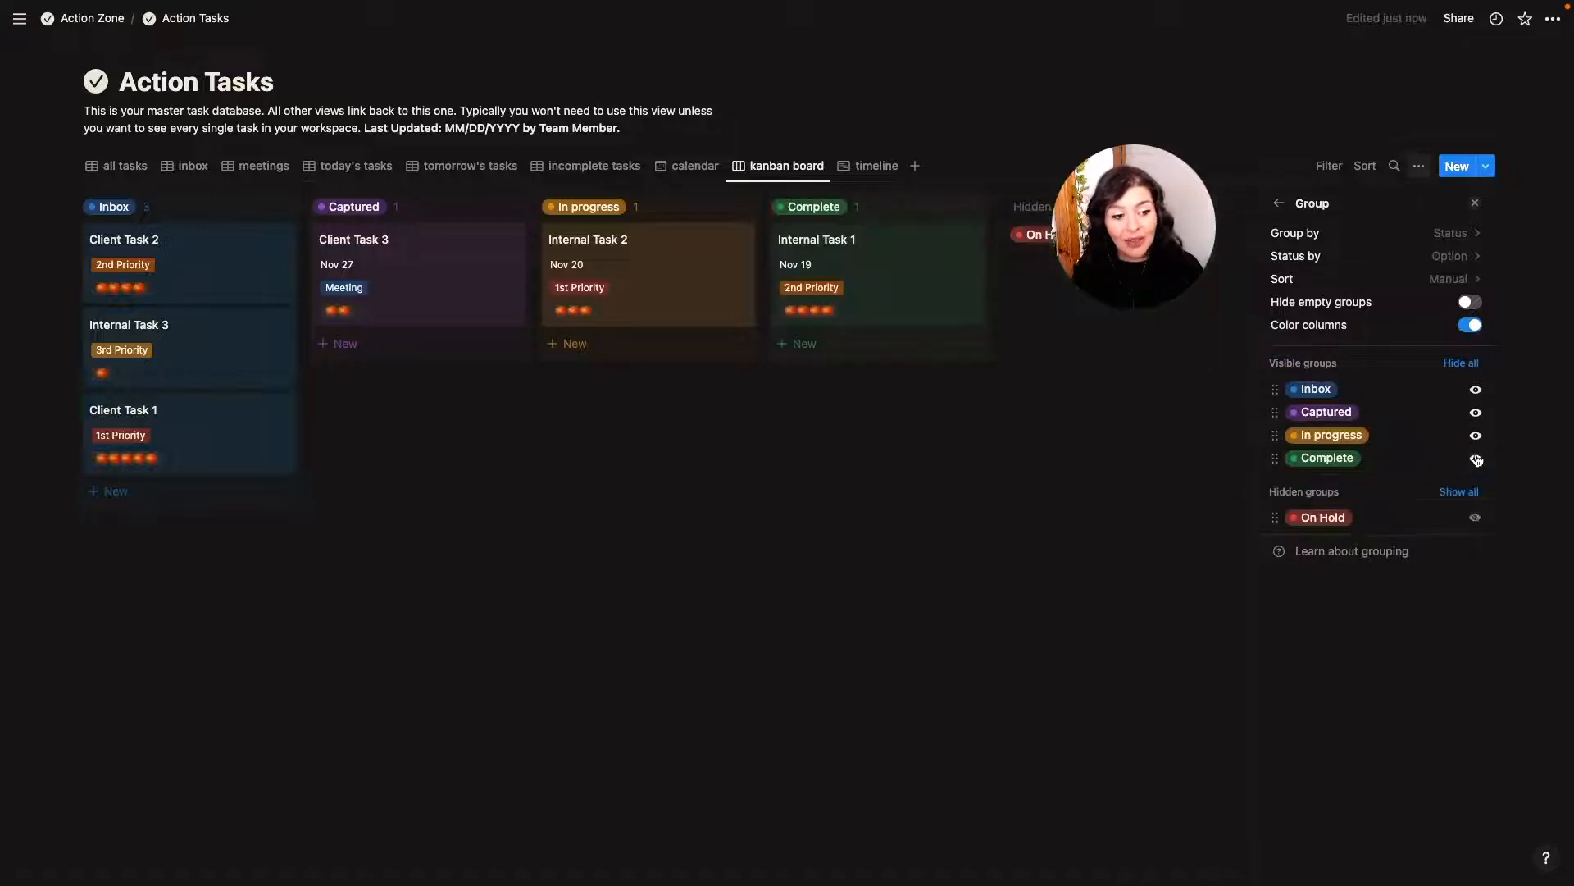
left_click(1475, 517)
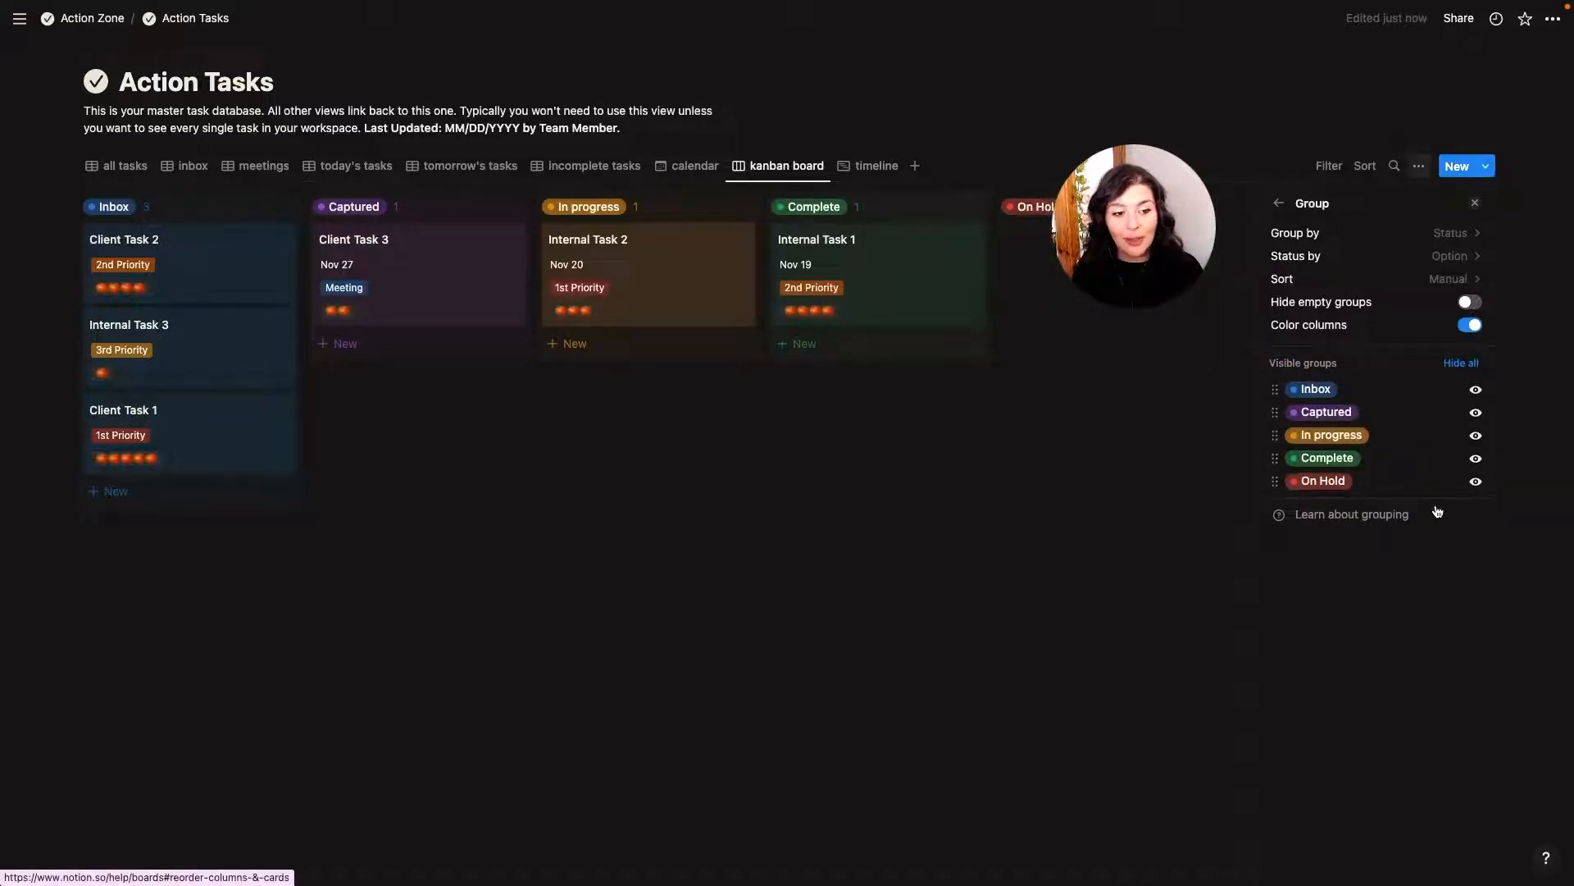
left_click_drag(1275, 479, 1273, 458)
left_click(1279, 202)
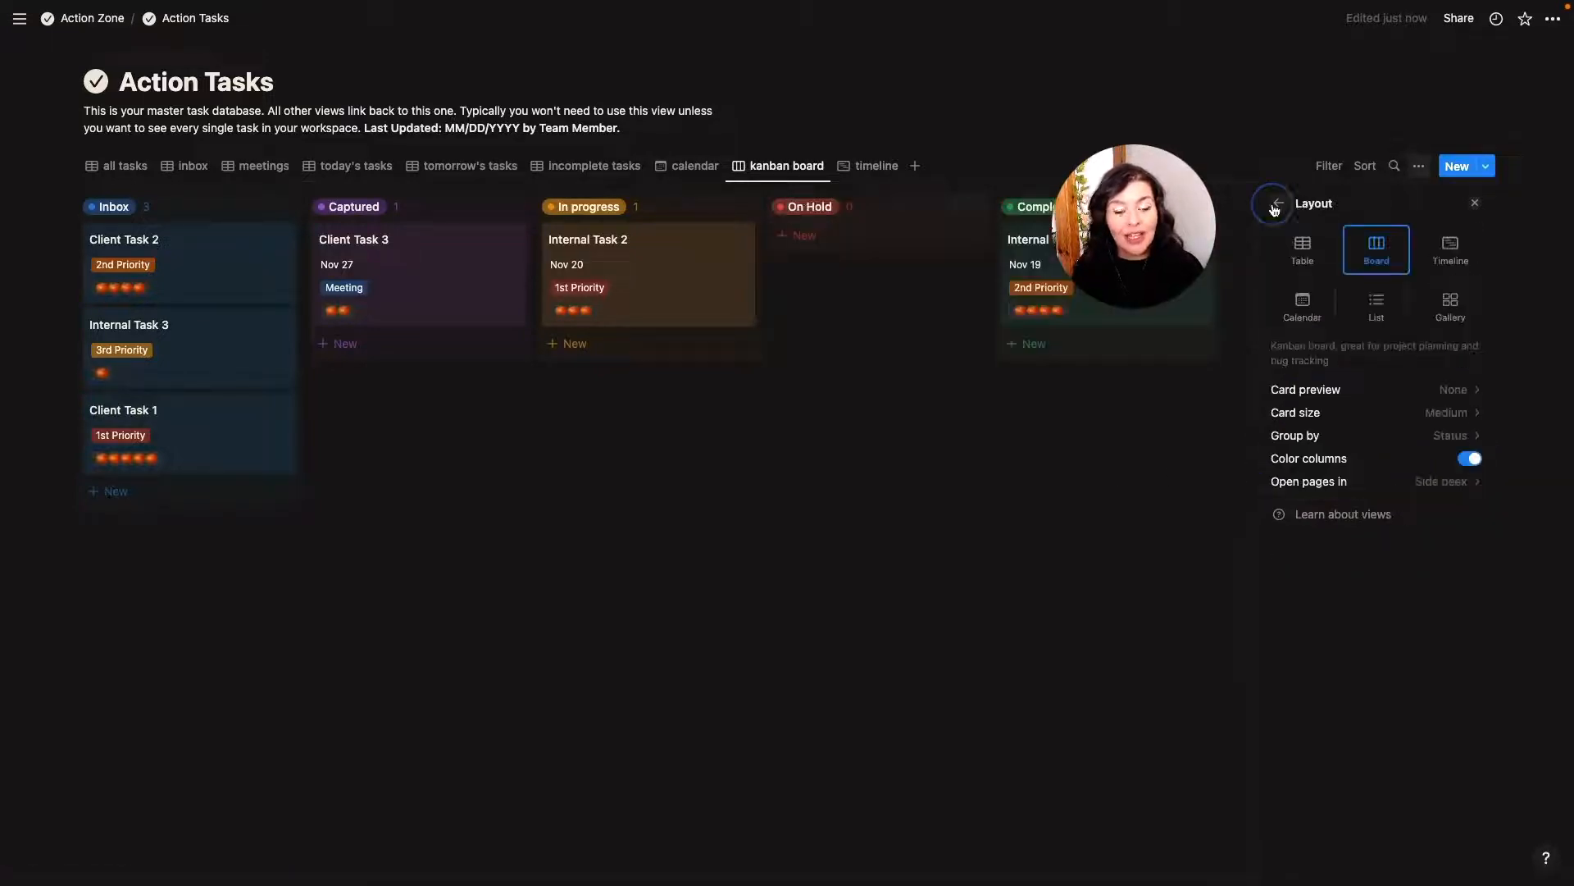
left_click(1278, 202)
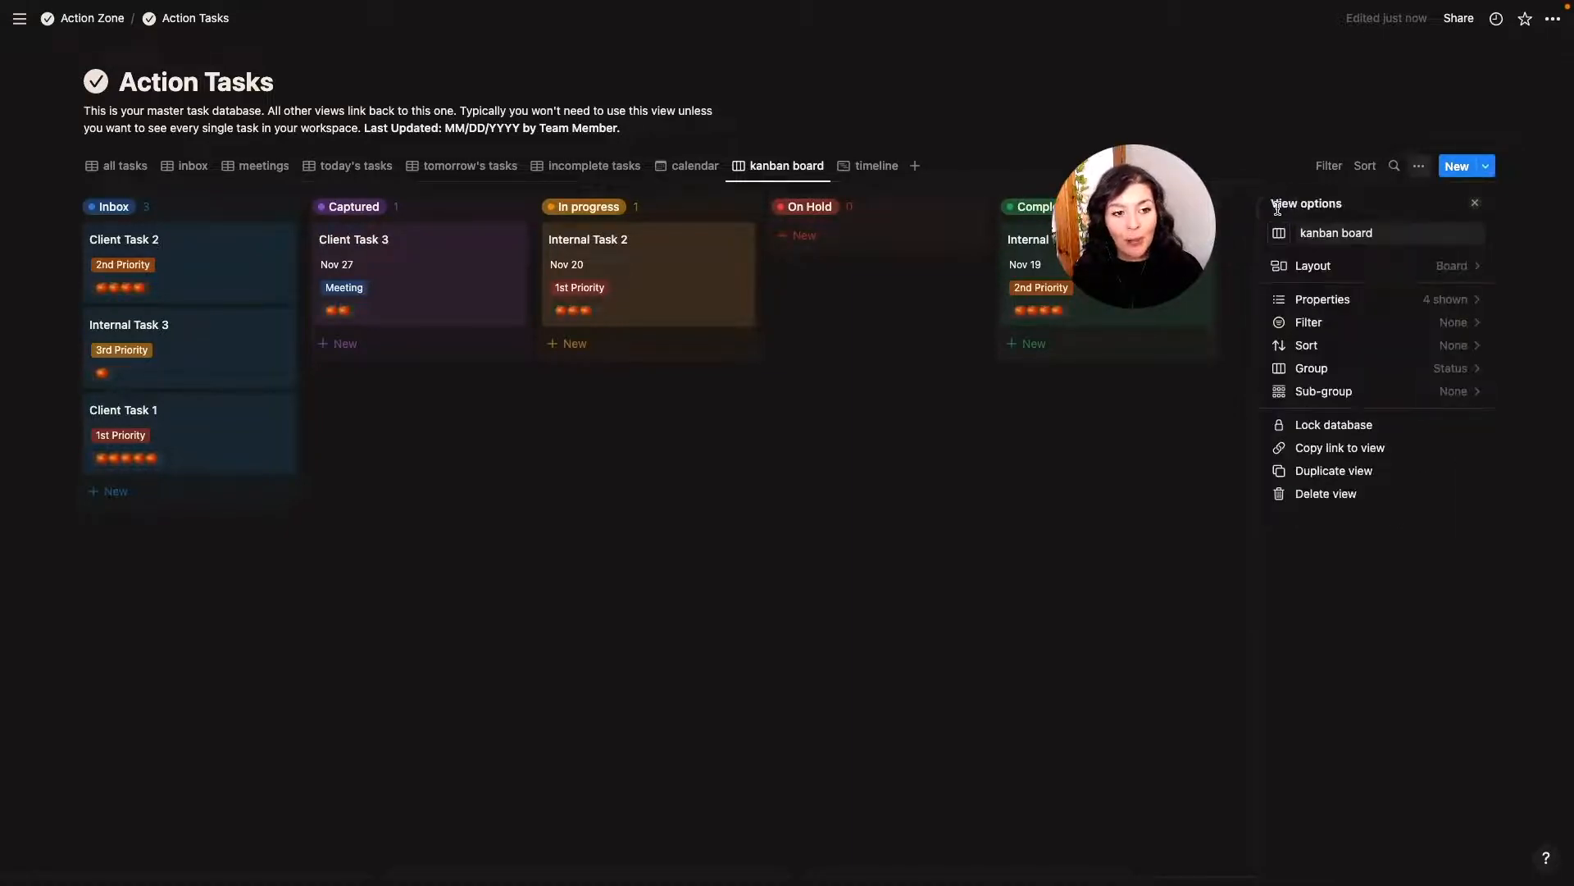
Show the Project(s) property on the kanban board cards, and hide it again
left_click(1453, 299)
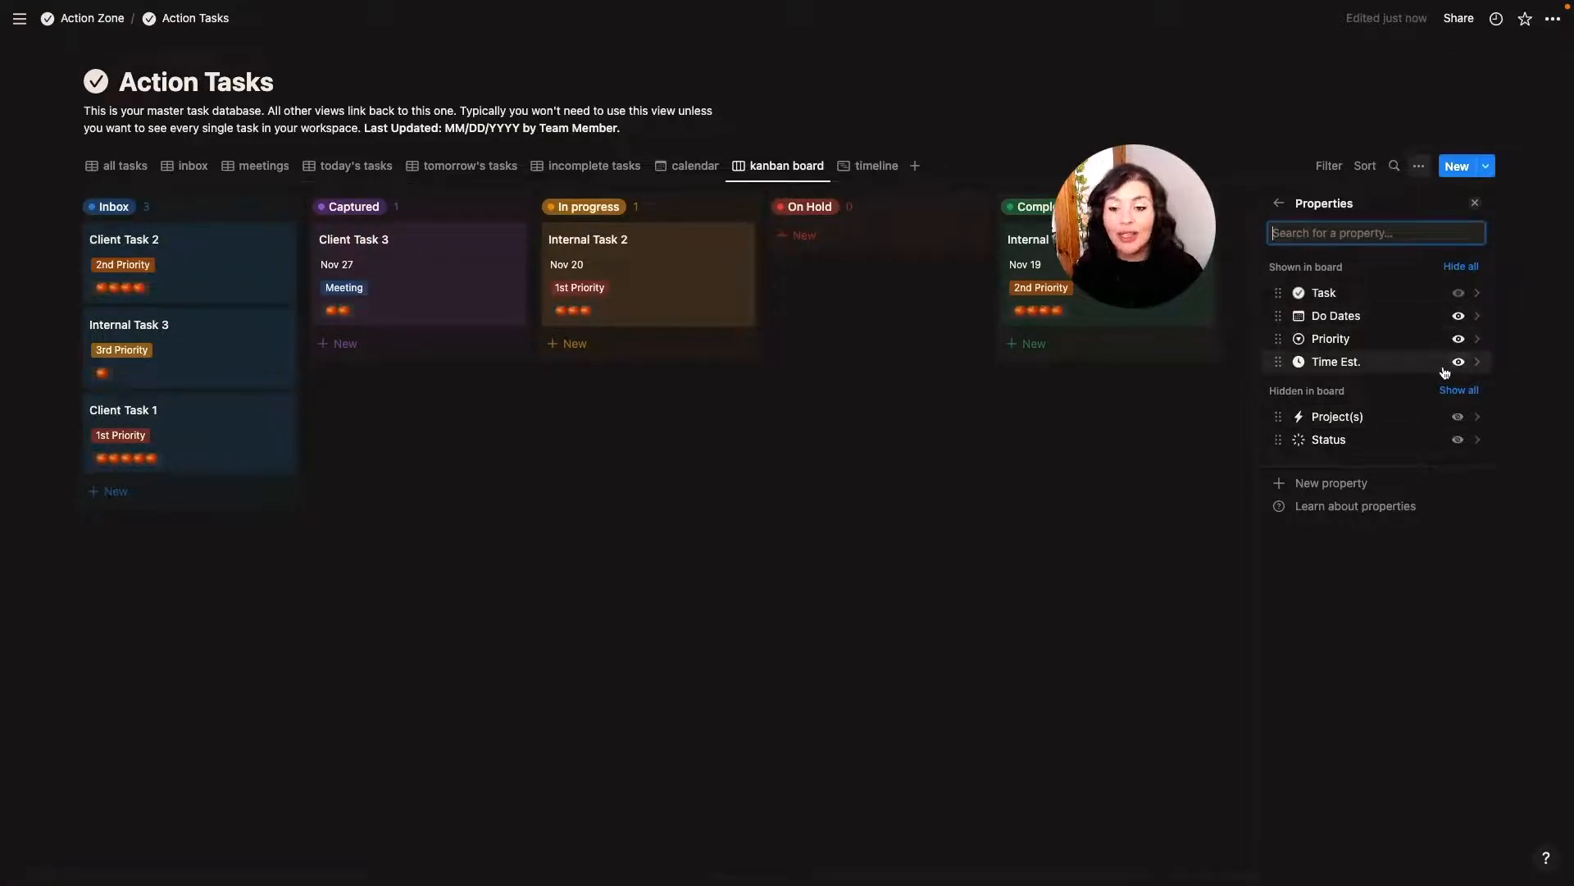
left_click(1458, 416)
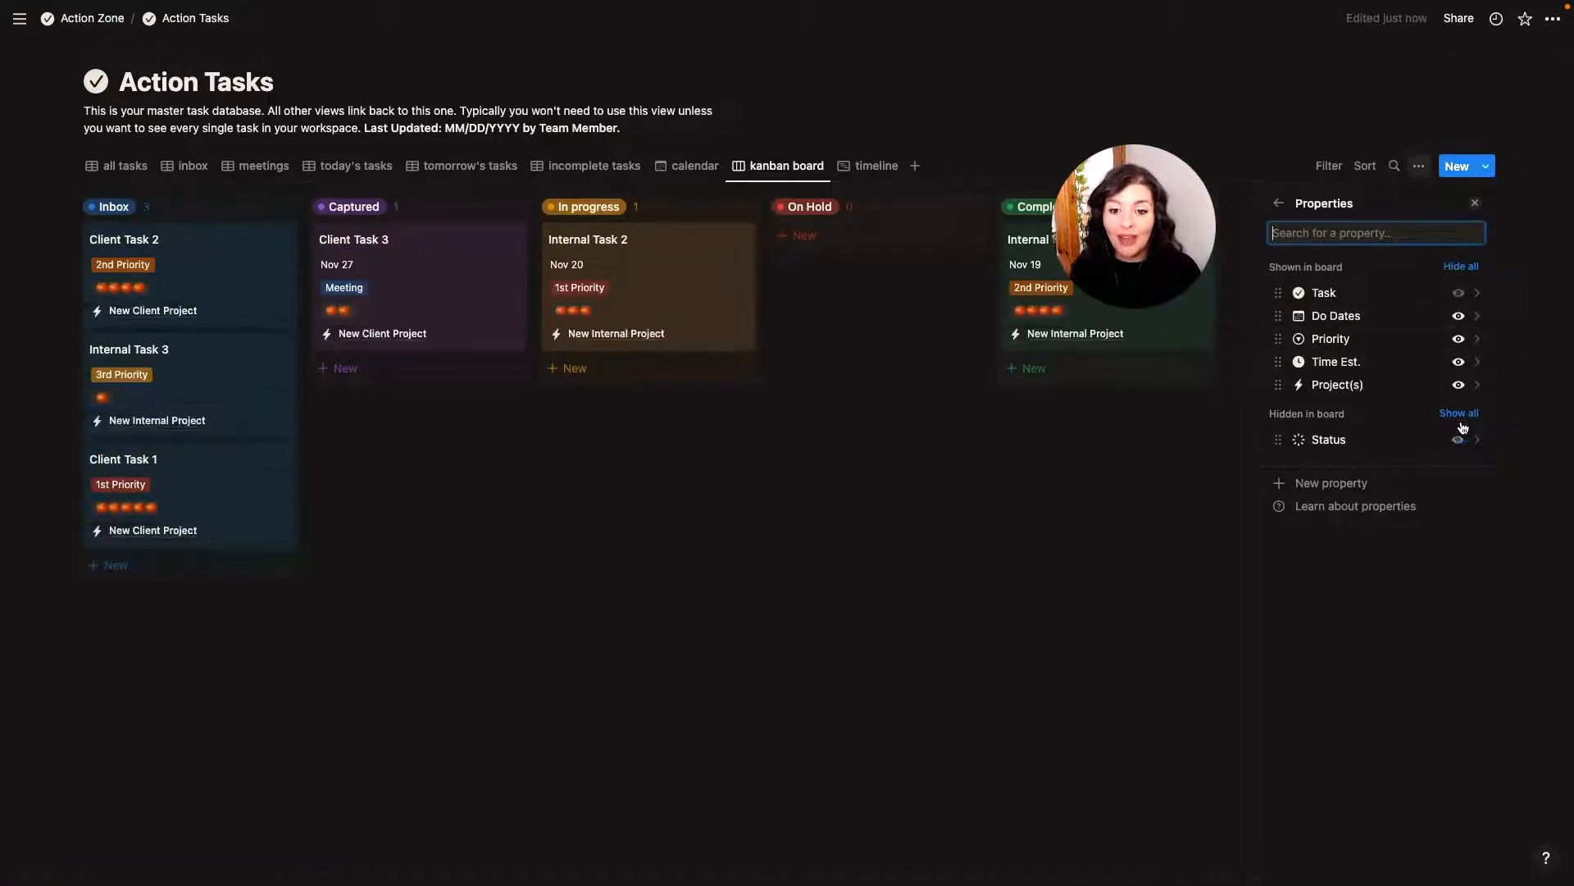
left_click(1458, 385)
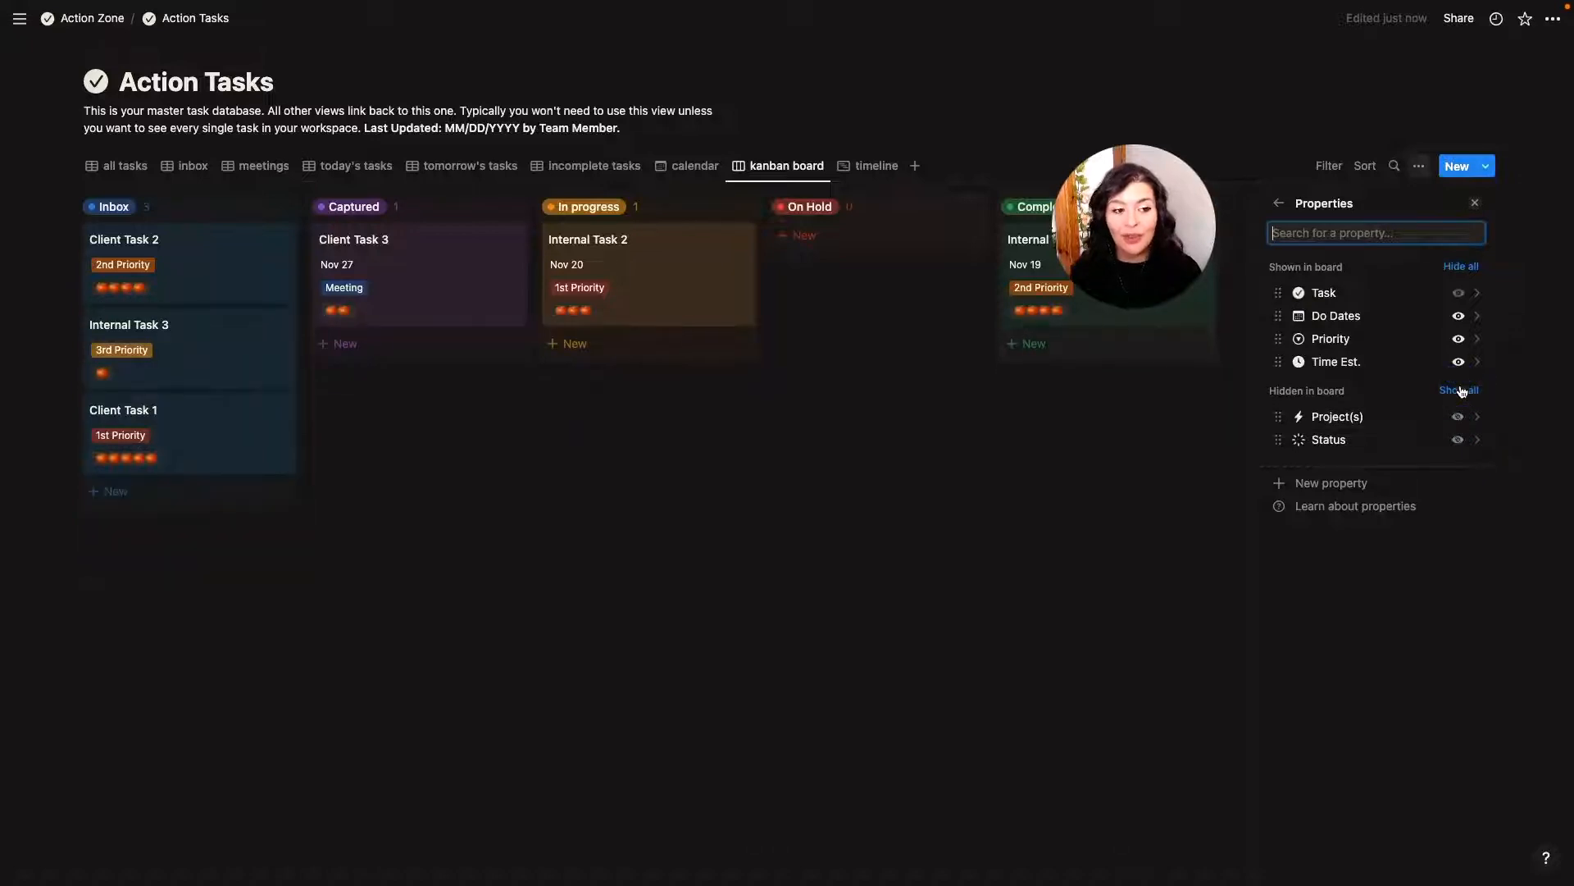
left_click(1077, 472)
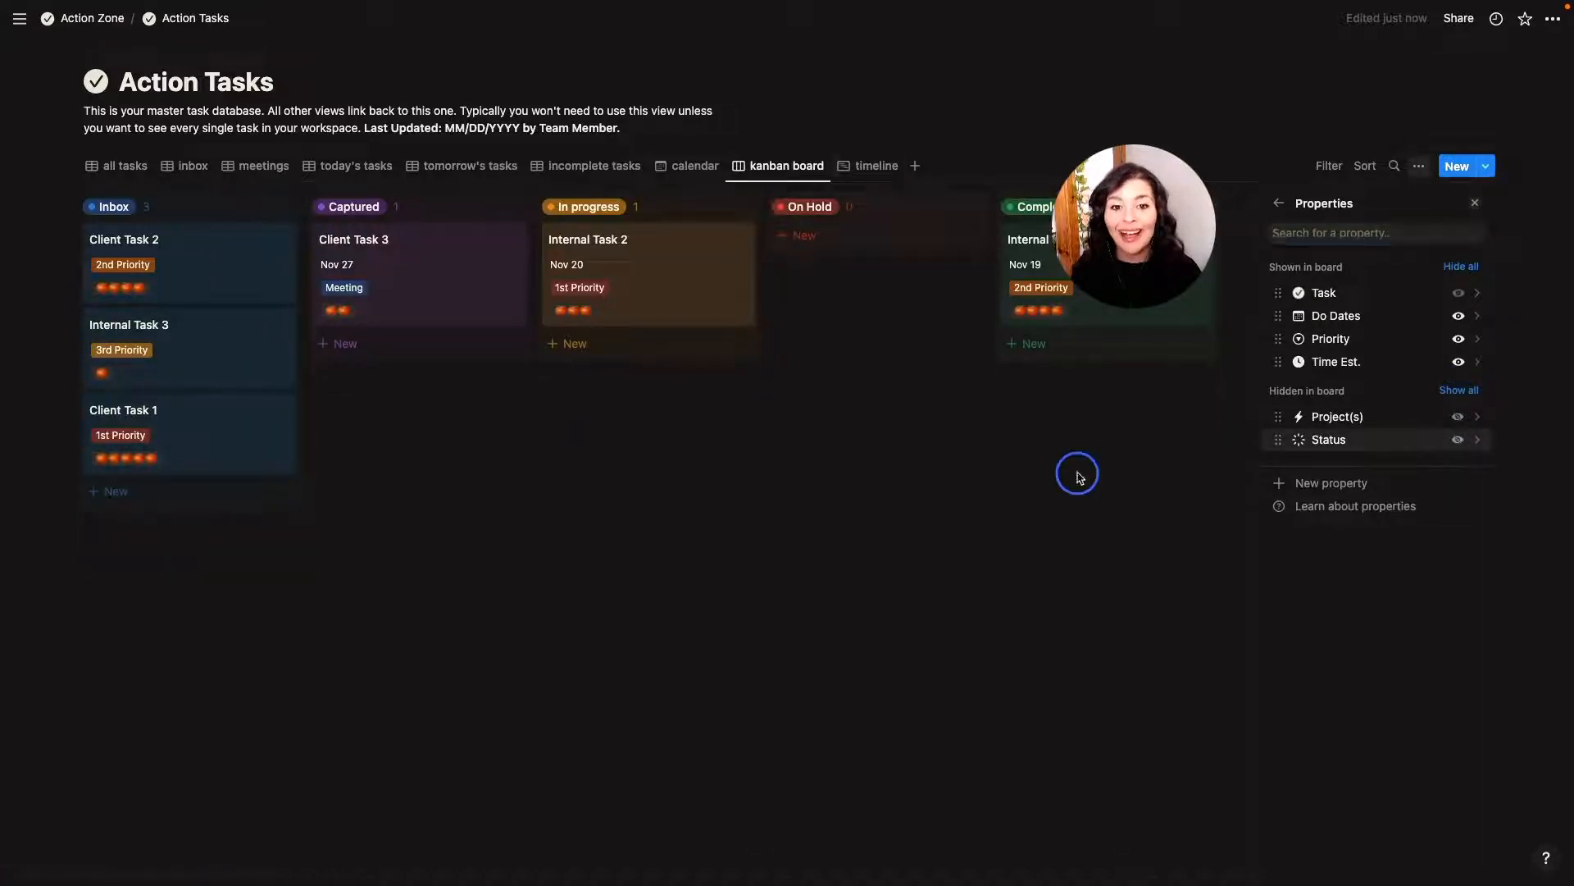
Switch to the timeline view and examine its layout options
left_click(865, 166)
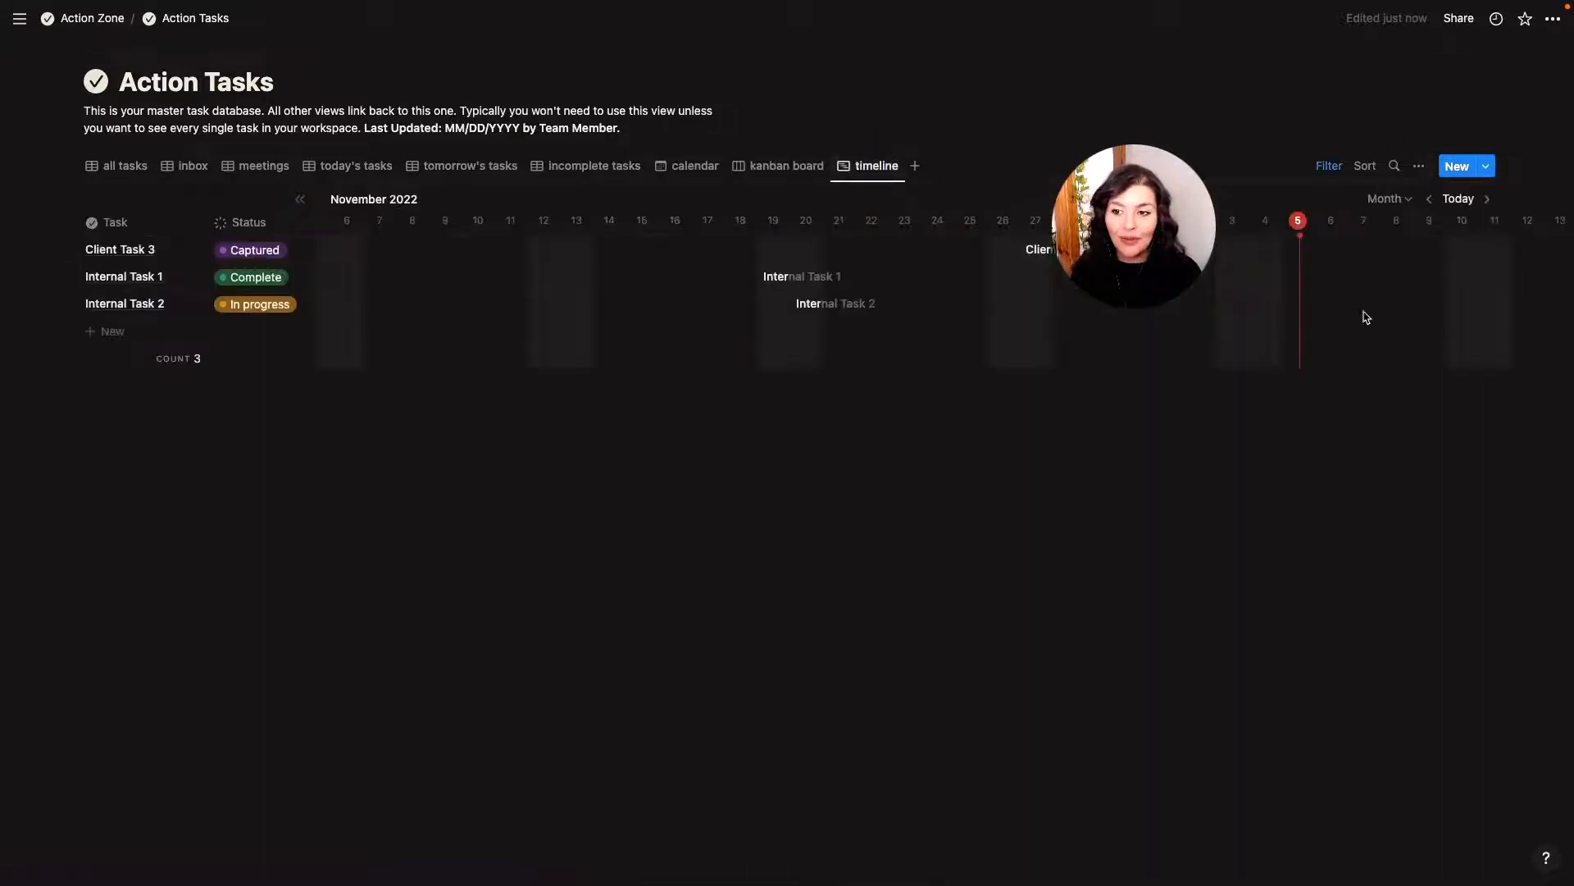
left_click(1420, 168)
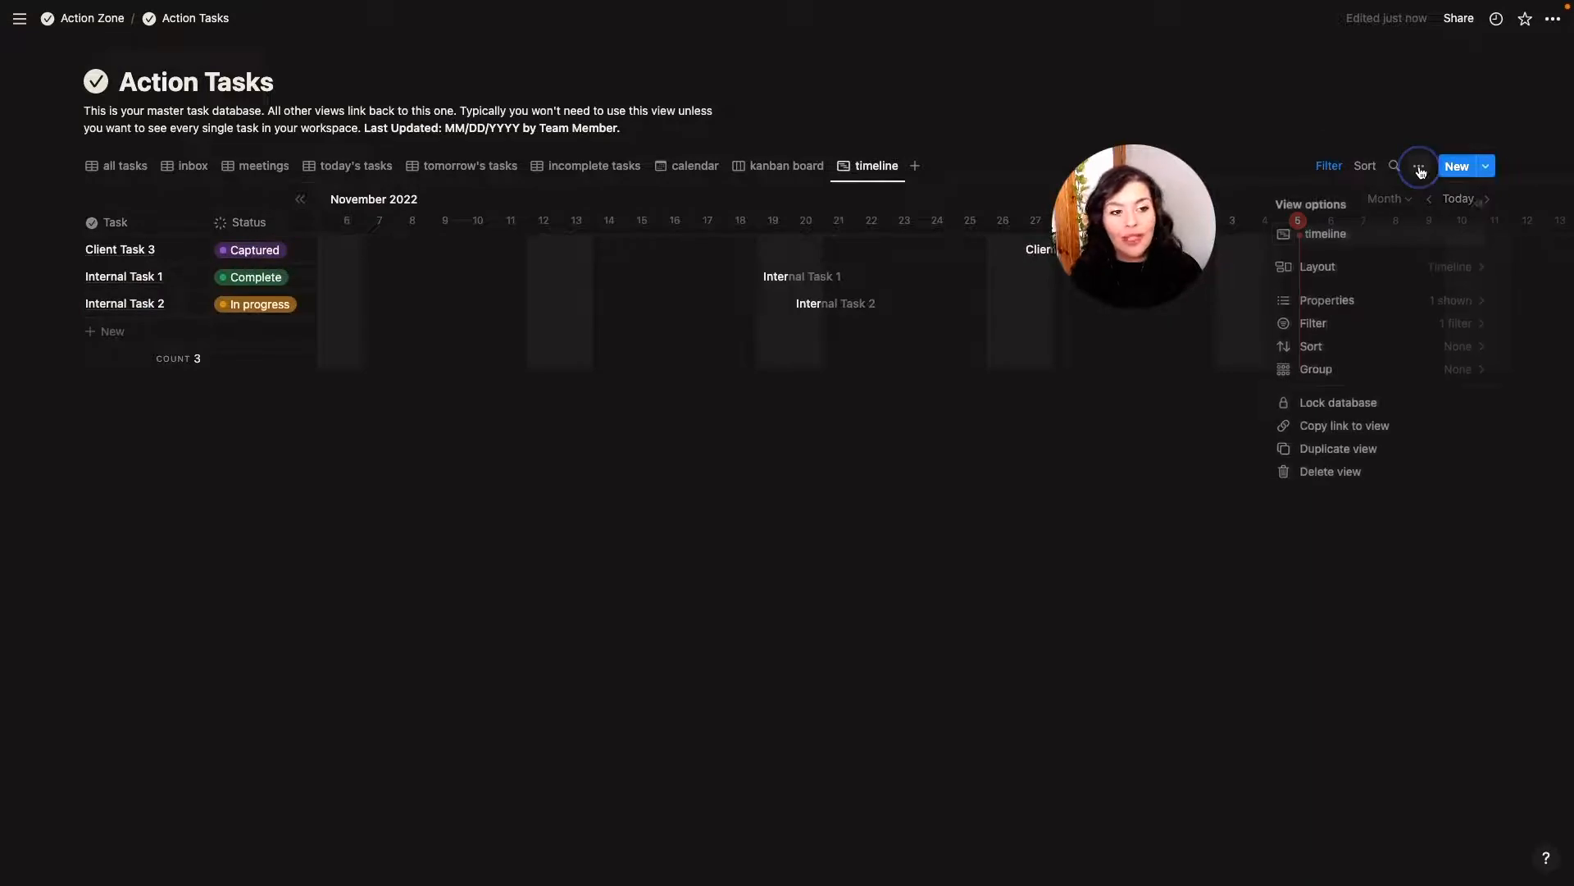
left_click(1366, 264)
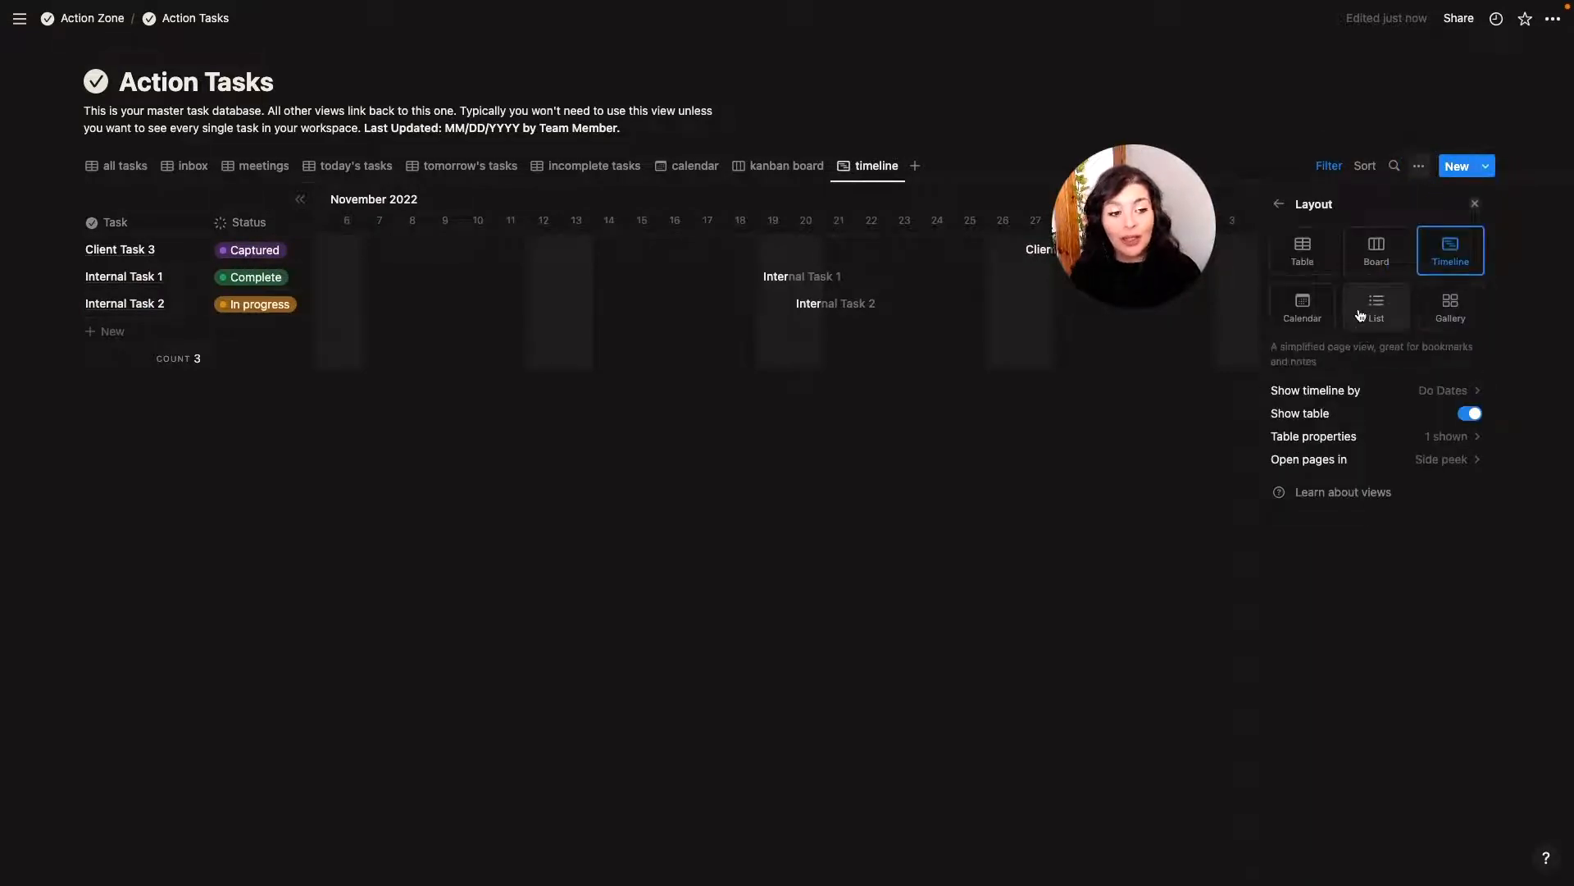
Add a new table view to the Action Tasks database, check its view options and delete that view
left_click(967, 544)
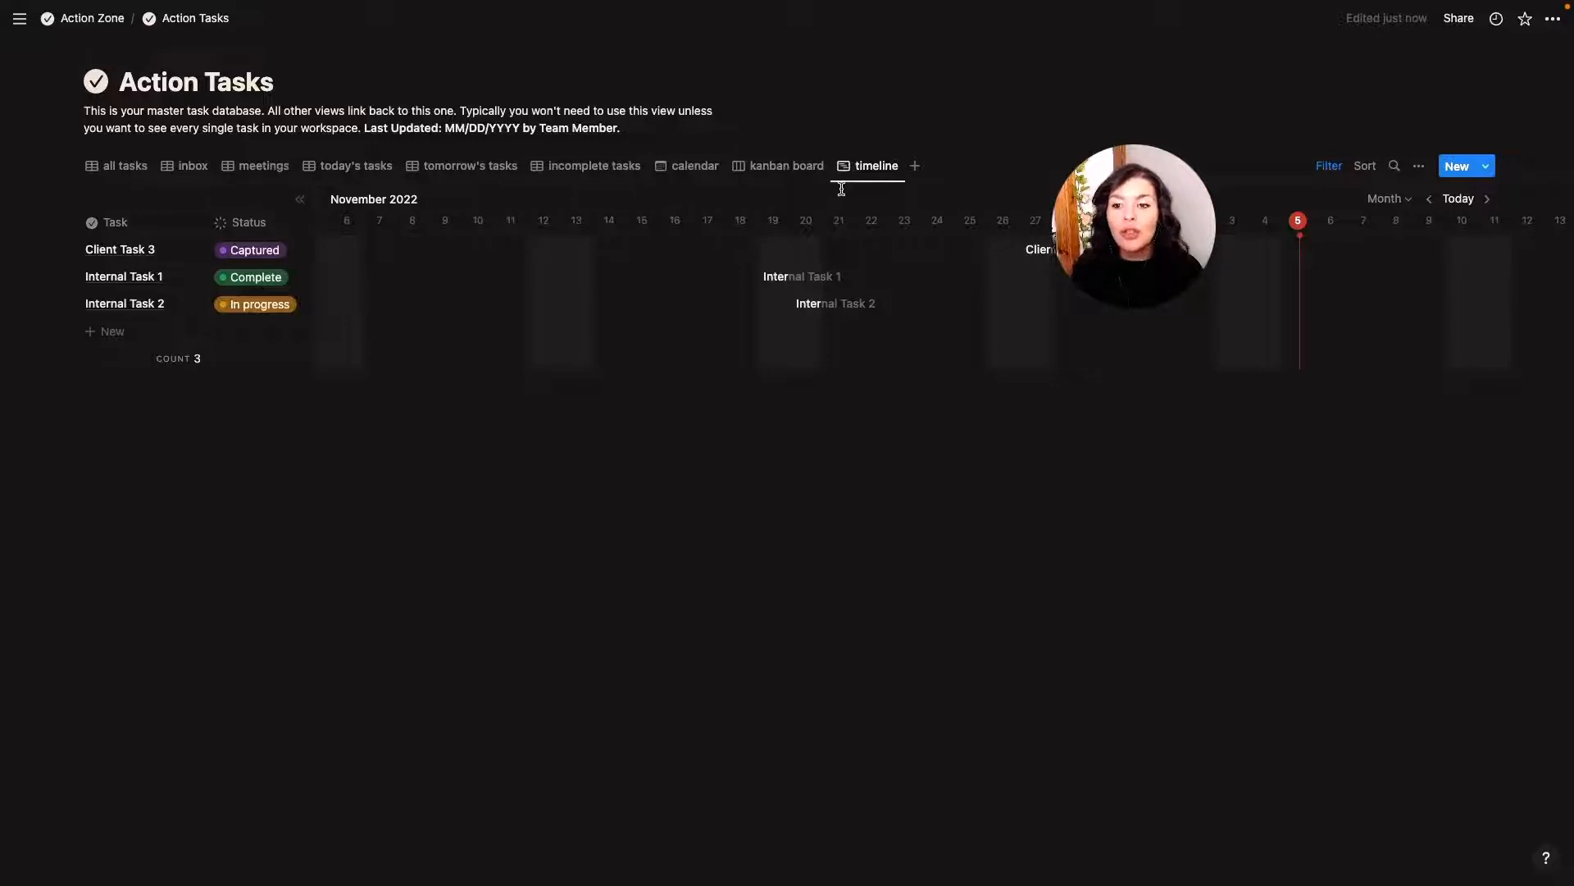
left_click(916, 166)
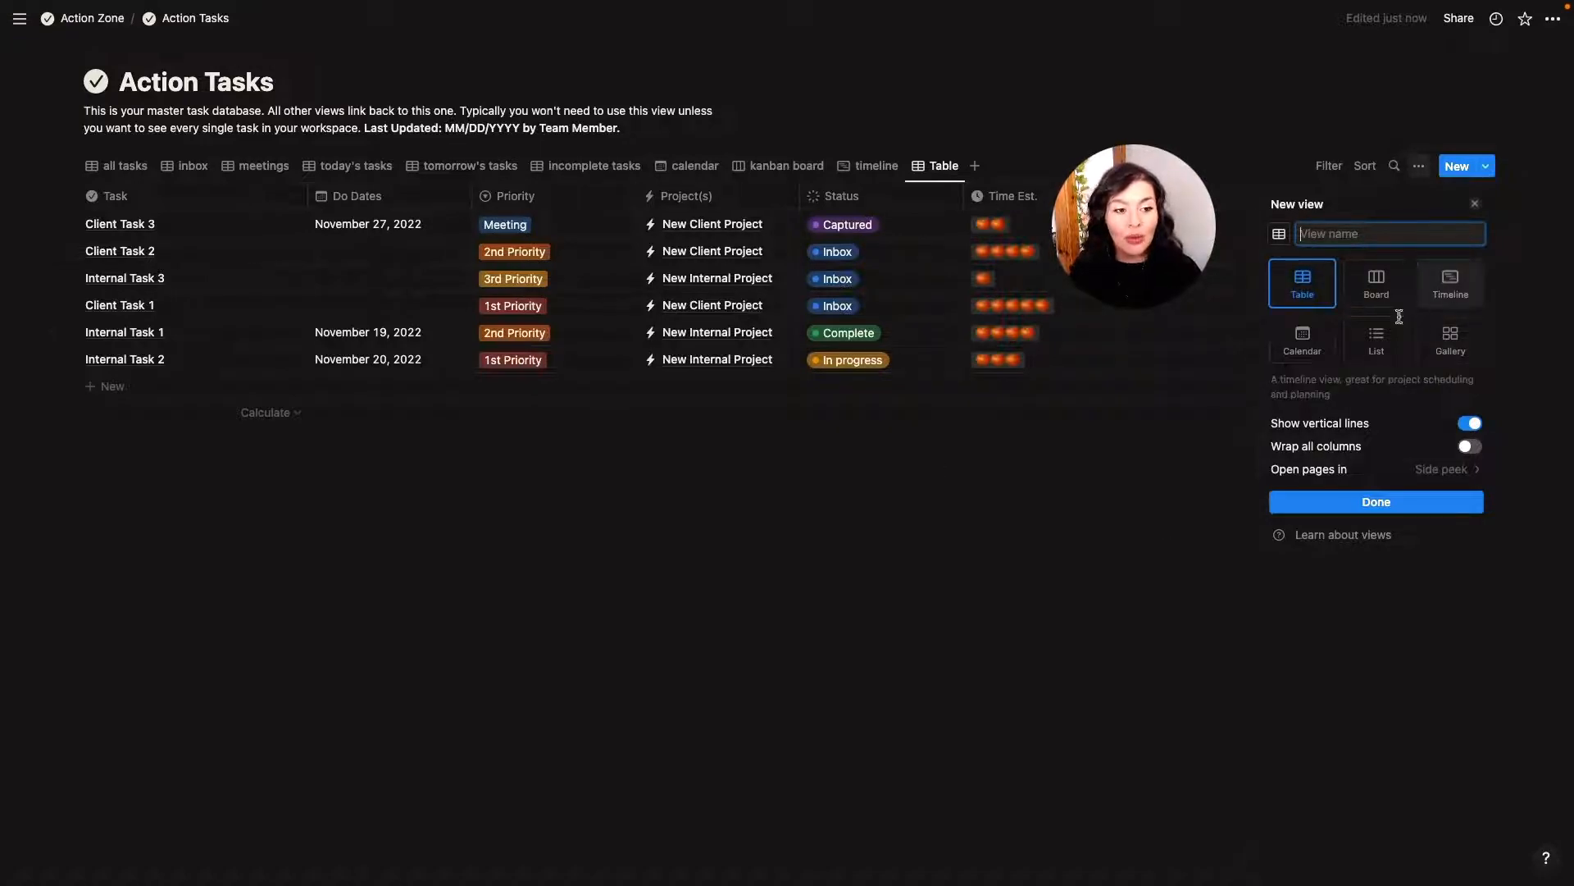
left_click(1476, 203)
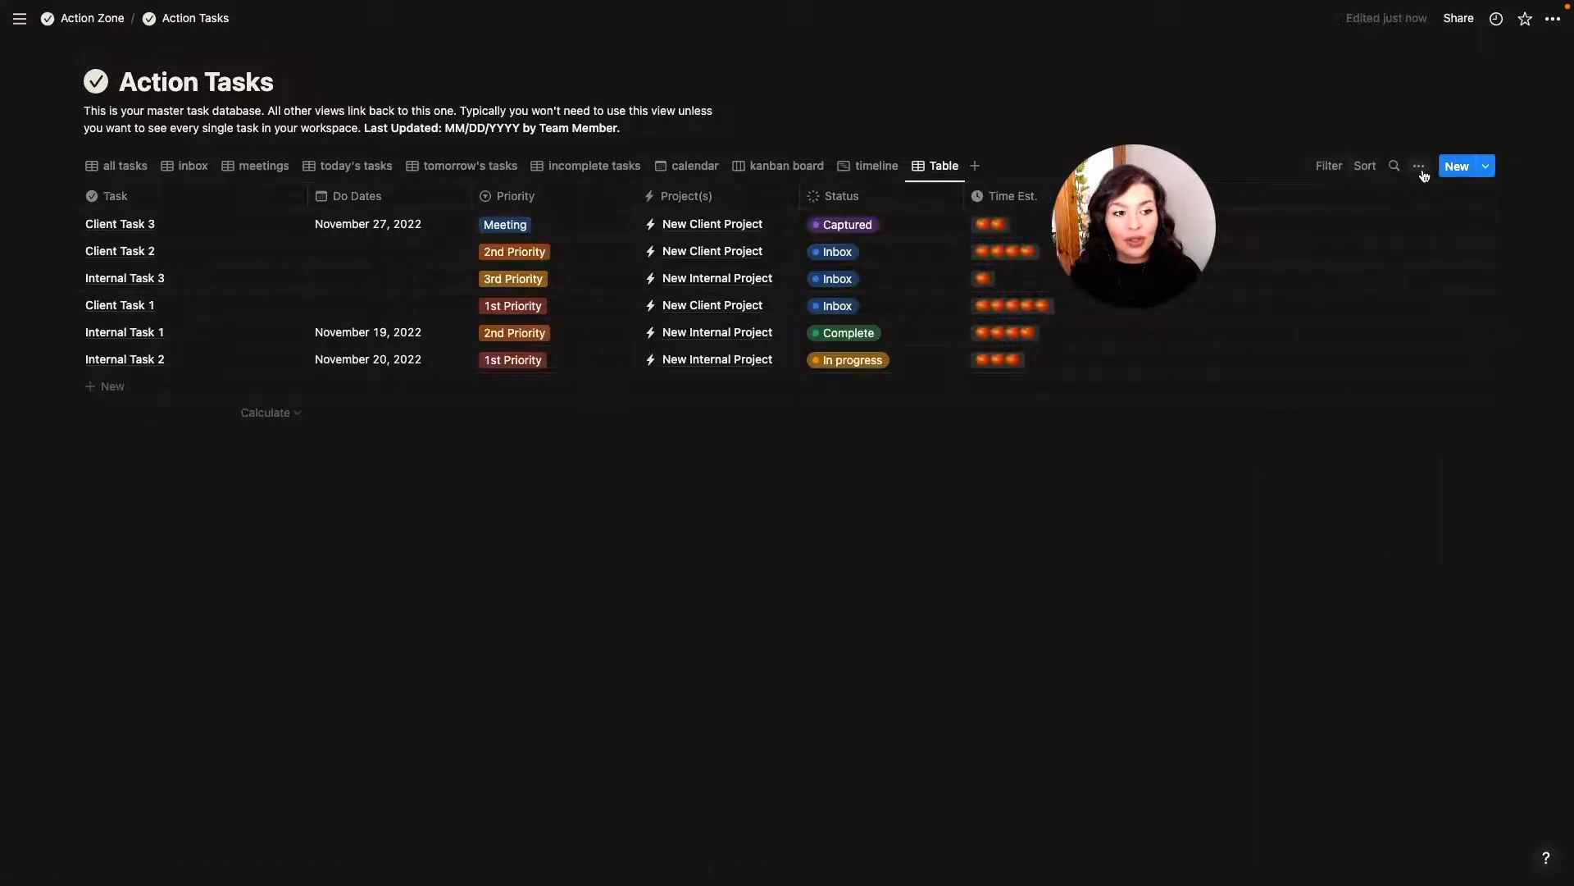
left_click(1420, 168)
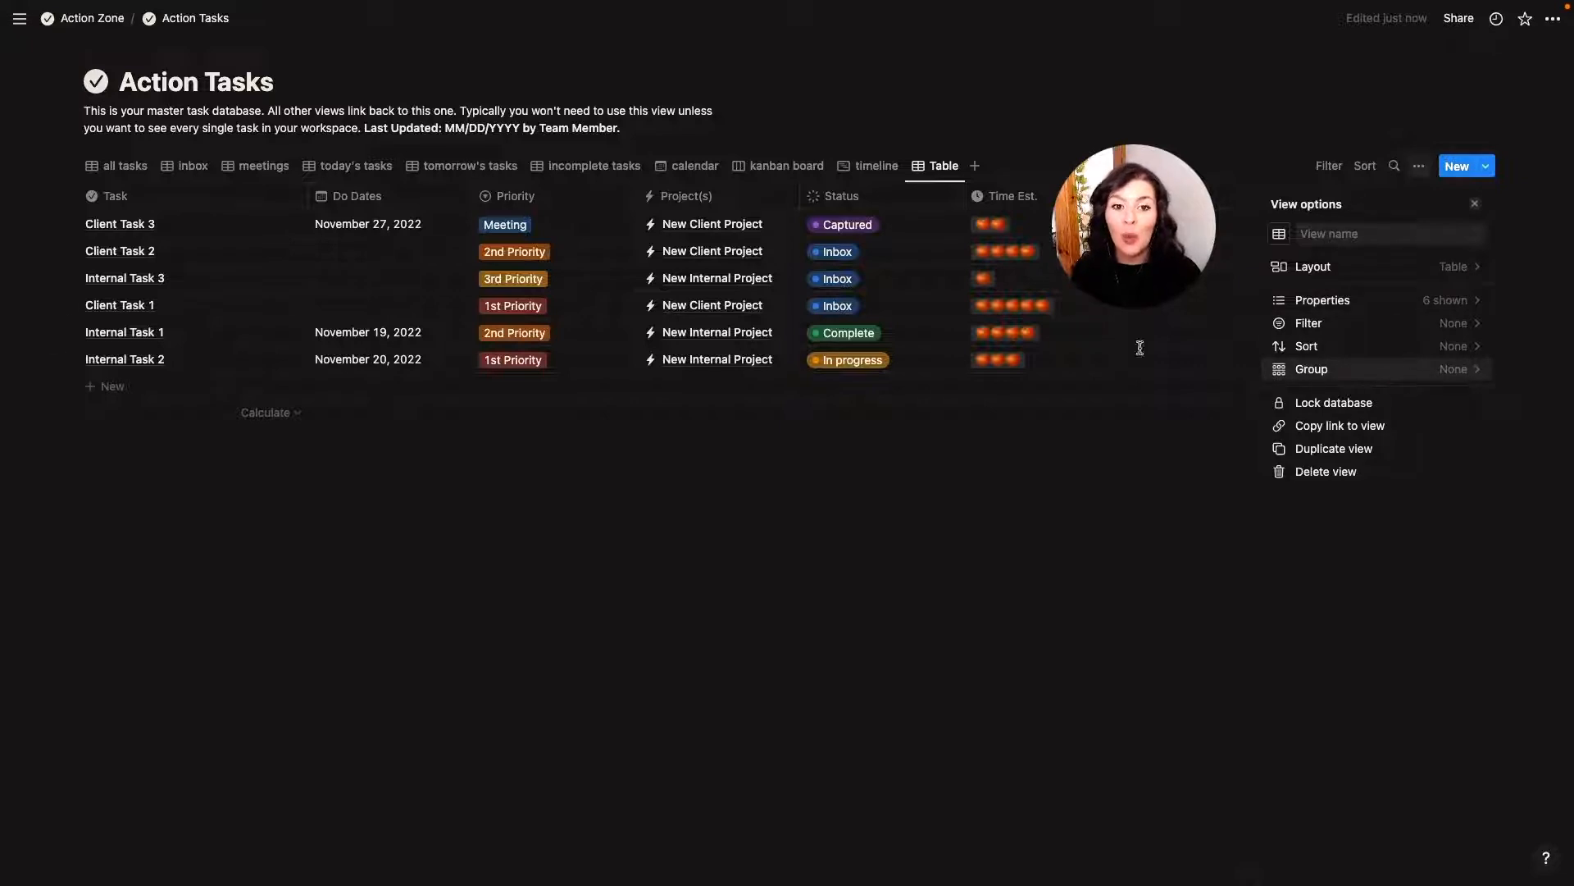
left_click(941, 165)
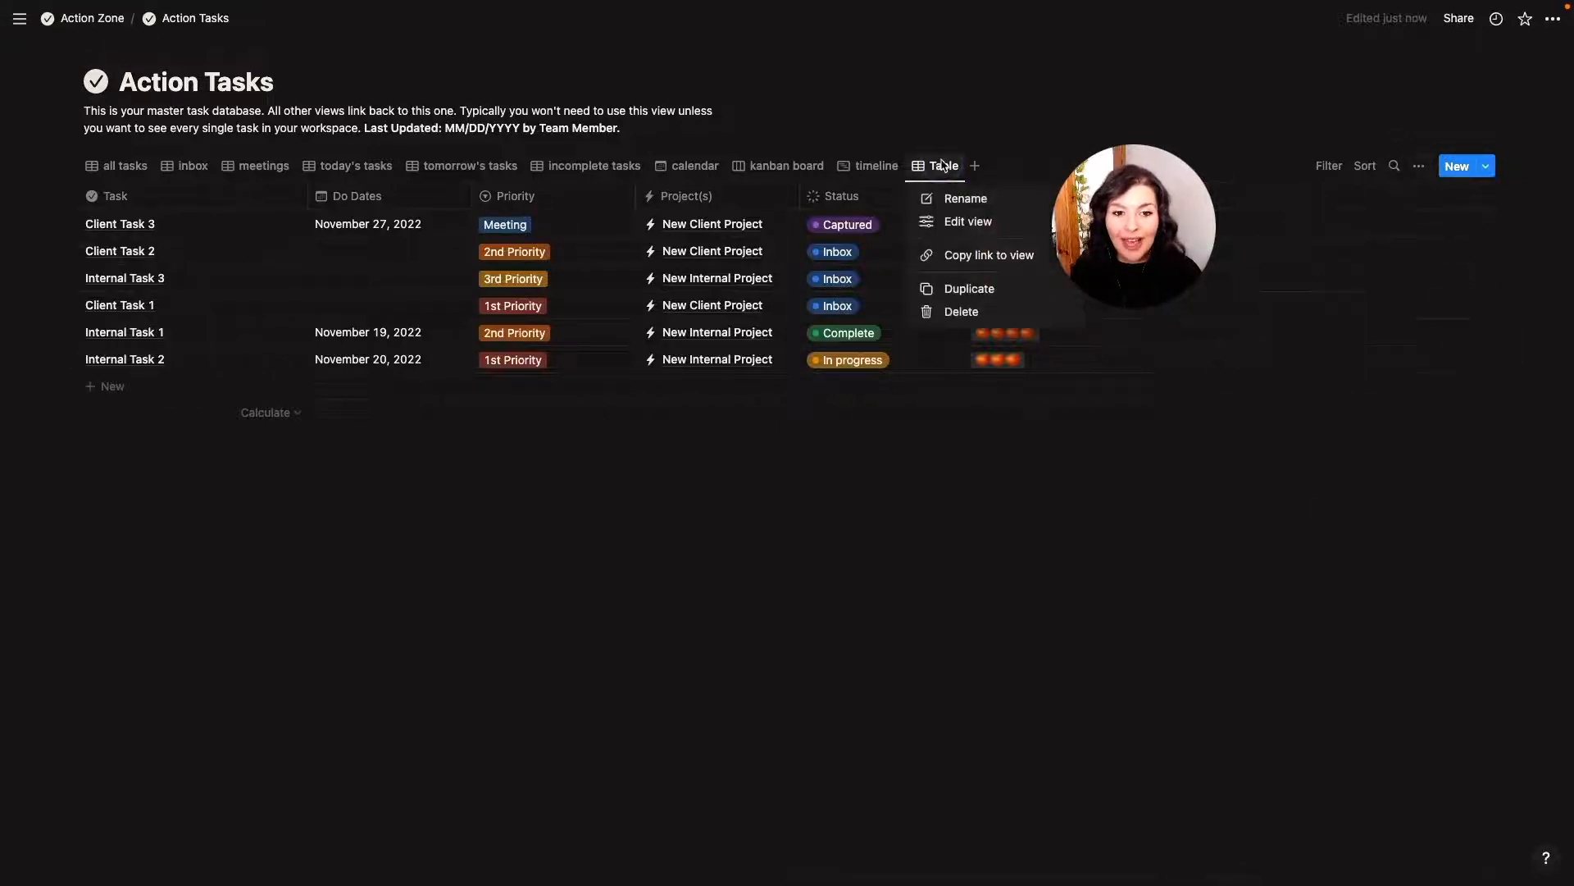
left_click(958, 312)
left_click(805, 450)
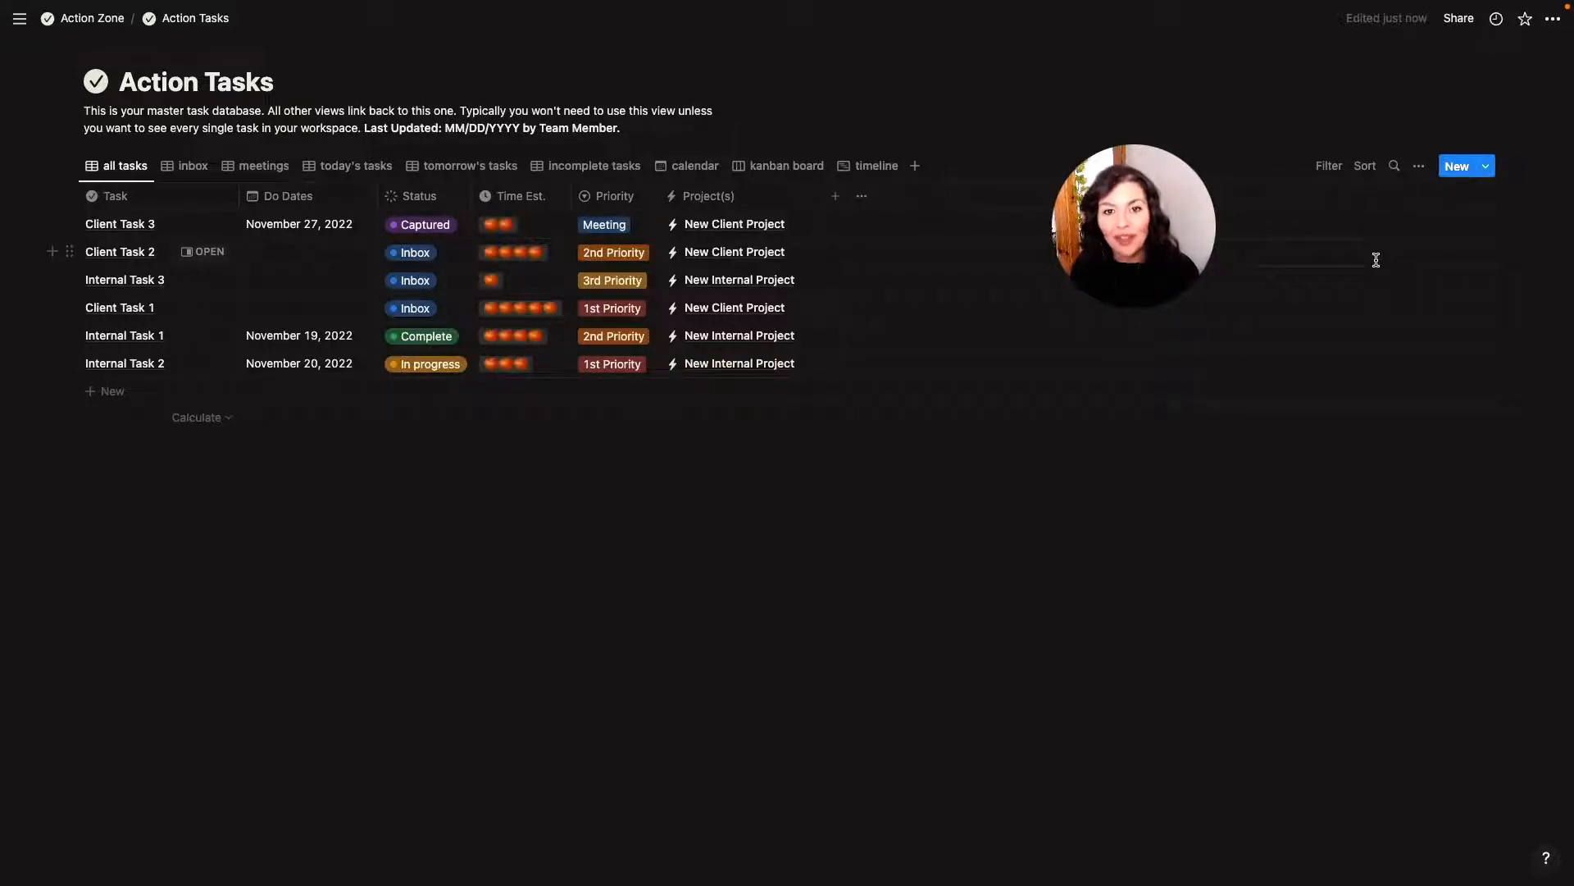
Create an Action Tasks template named Sunday Routine with its Do Dates property set to December 11, 2022
left_click(1485, 167)
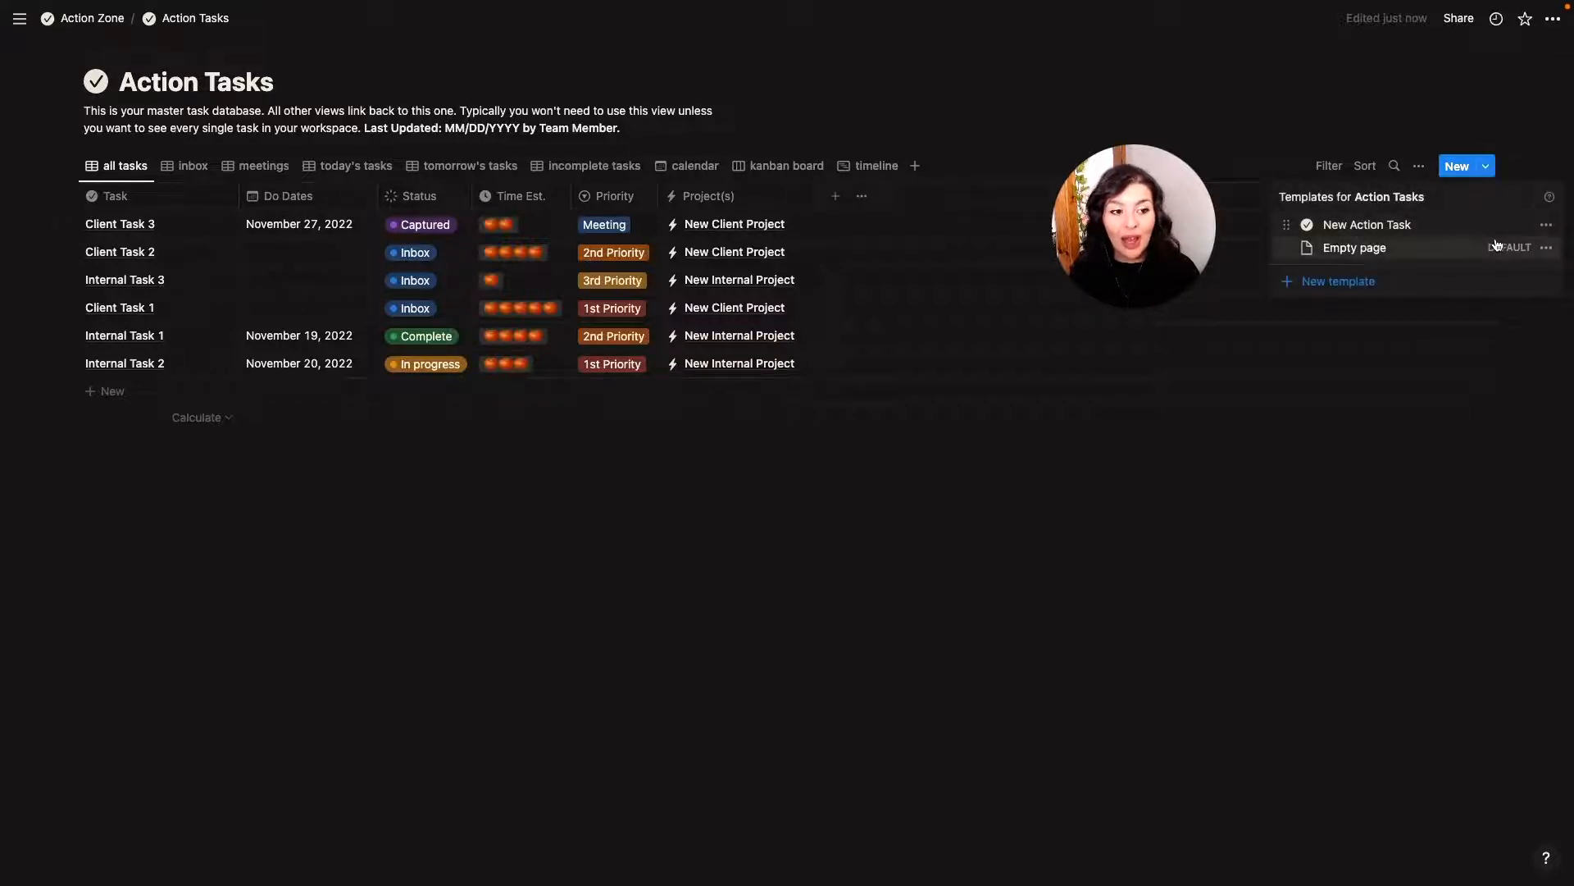
left_click(1346, 279)
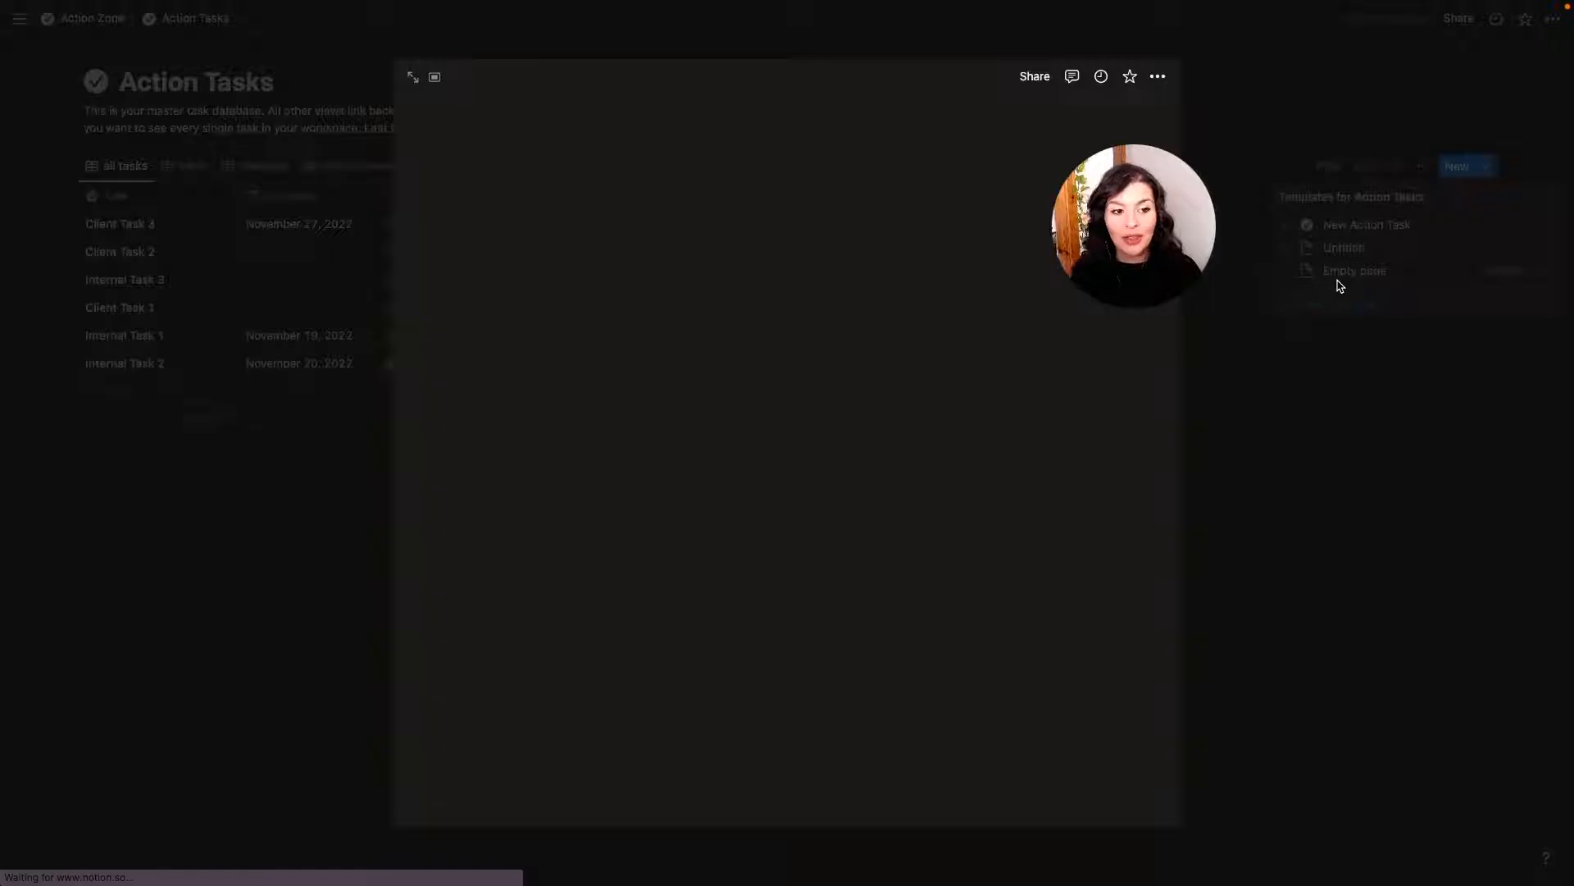
type("Sunday Routine")
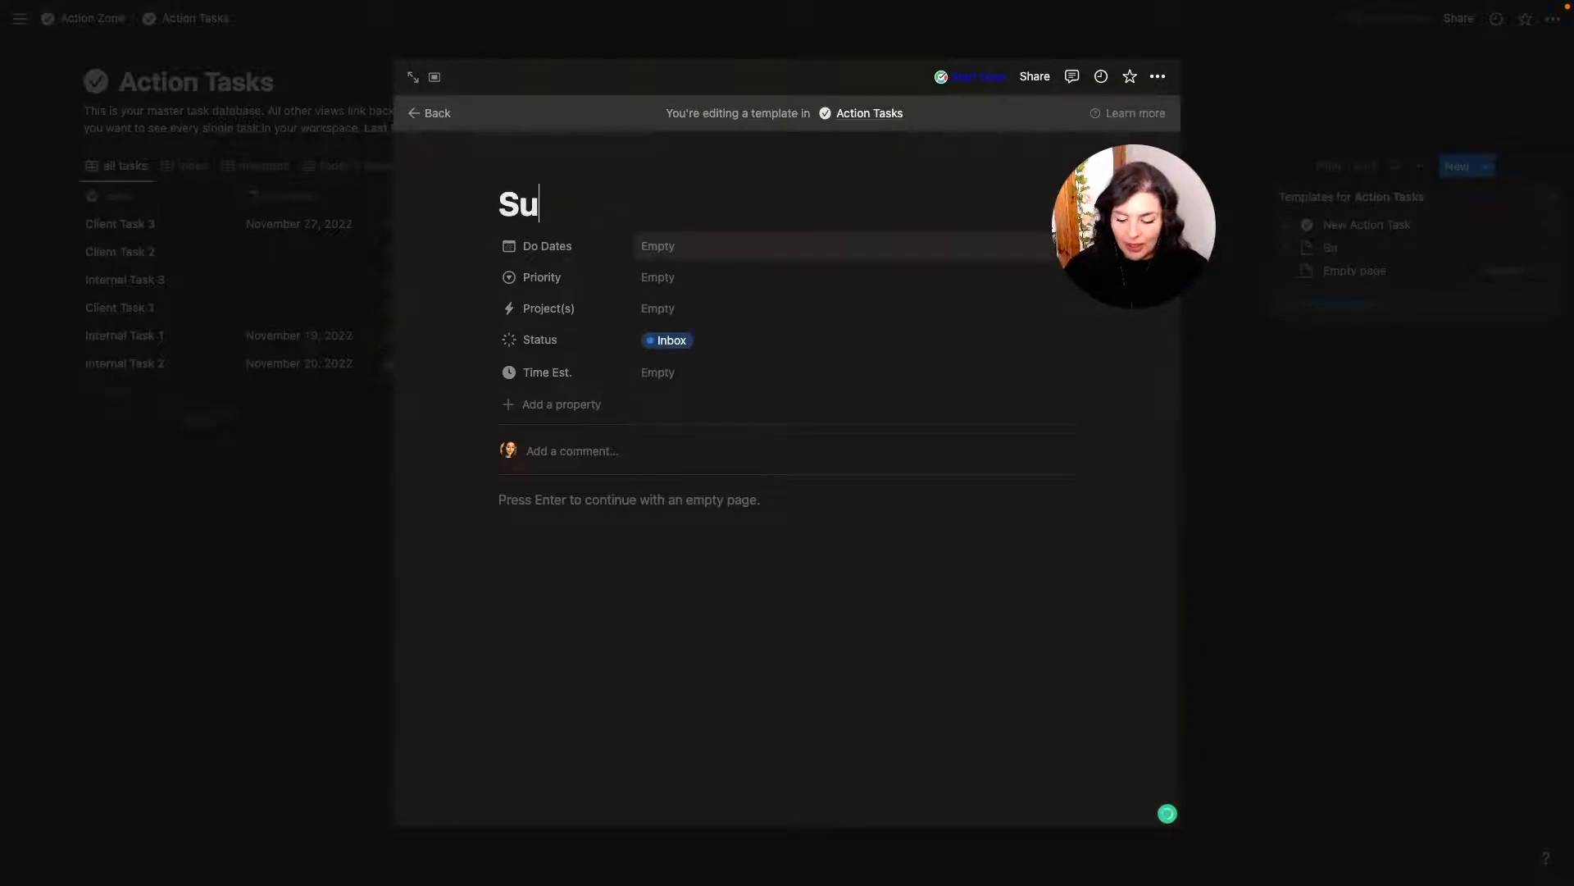
left_click(703, 248)
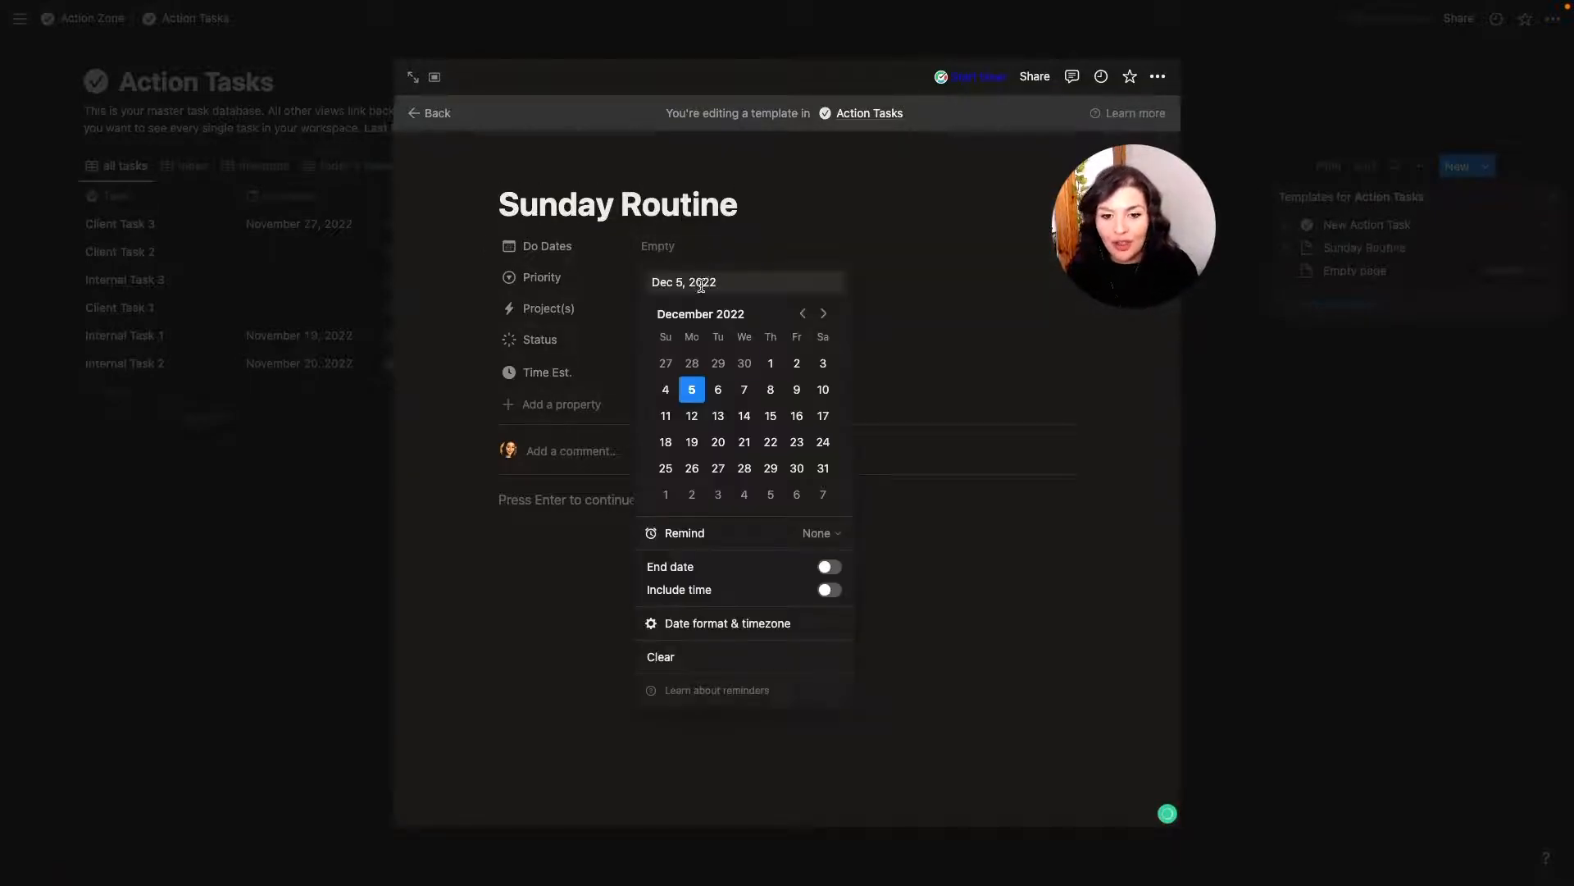
left_click(665, 416)
left_click(574, 502)
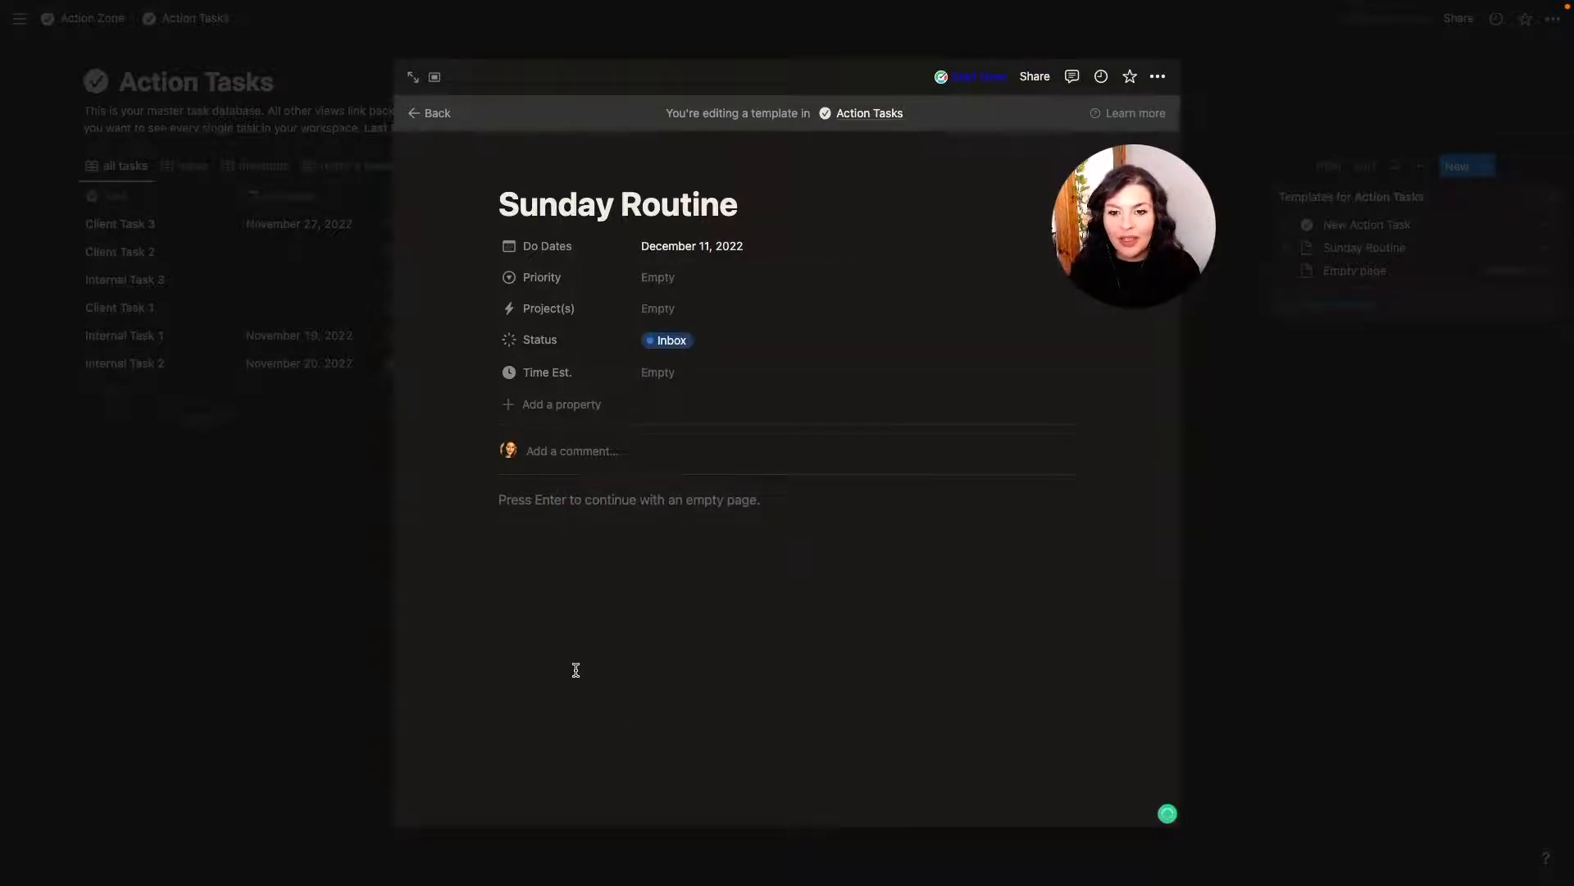
left_click(1385, 490)
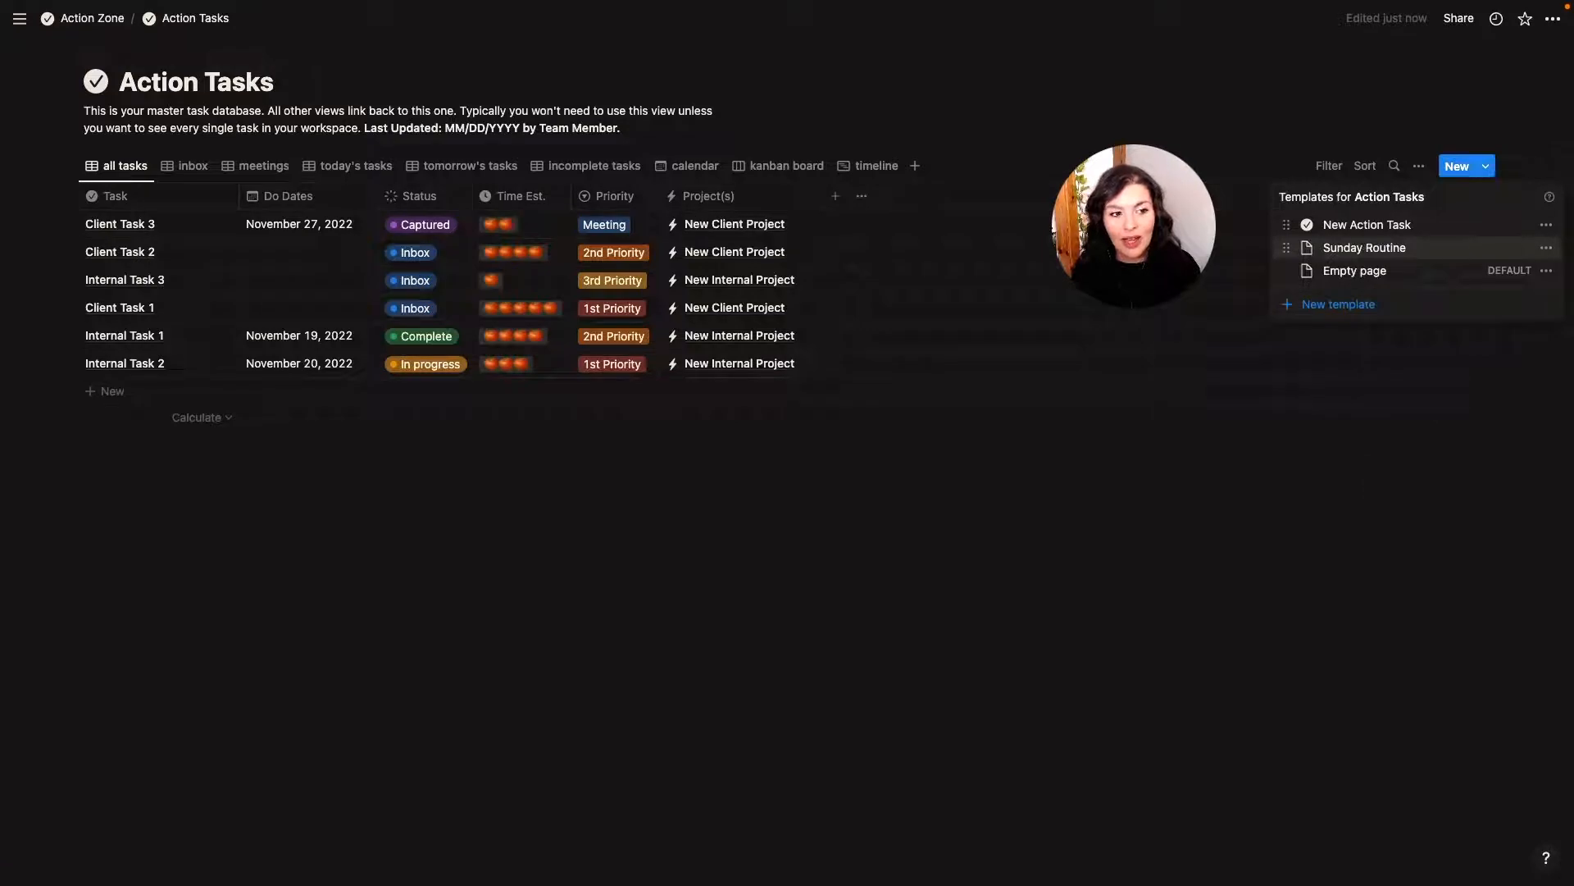
Try to make the Sunday Routine template repeat weekly, adding Sunday to the repeat days and setting the creation time to 09:00
left_click(1547, 248)
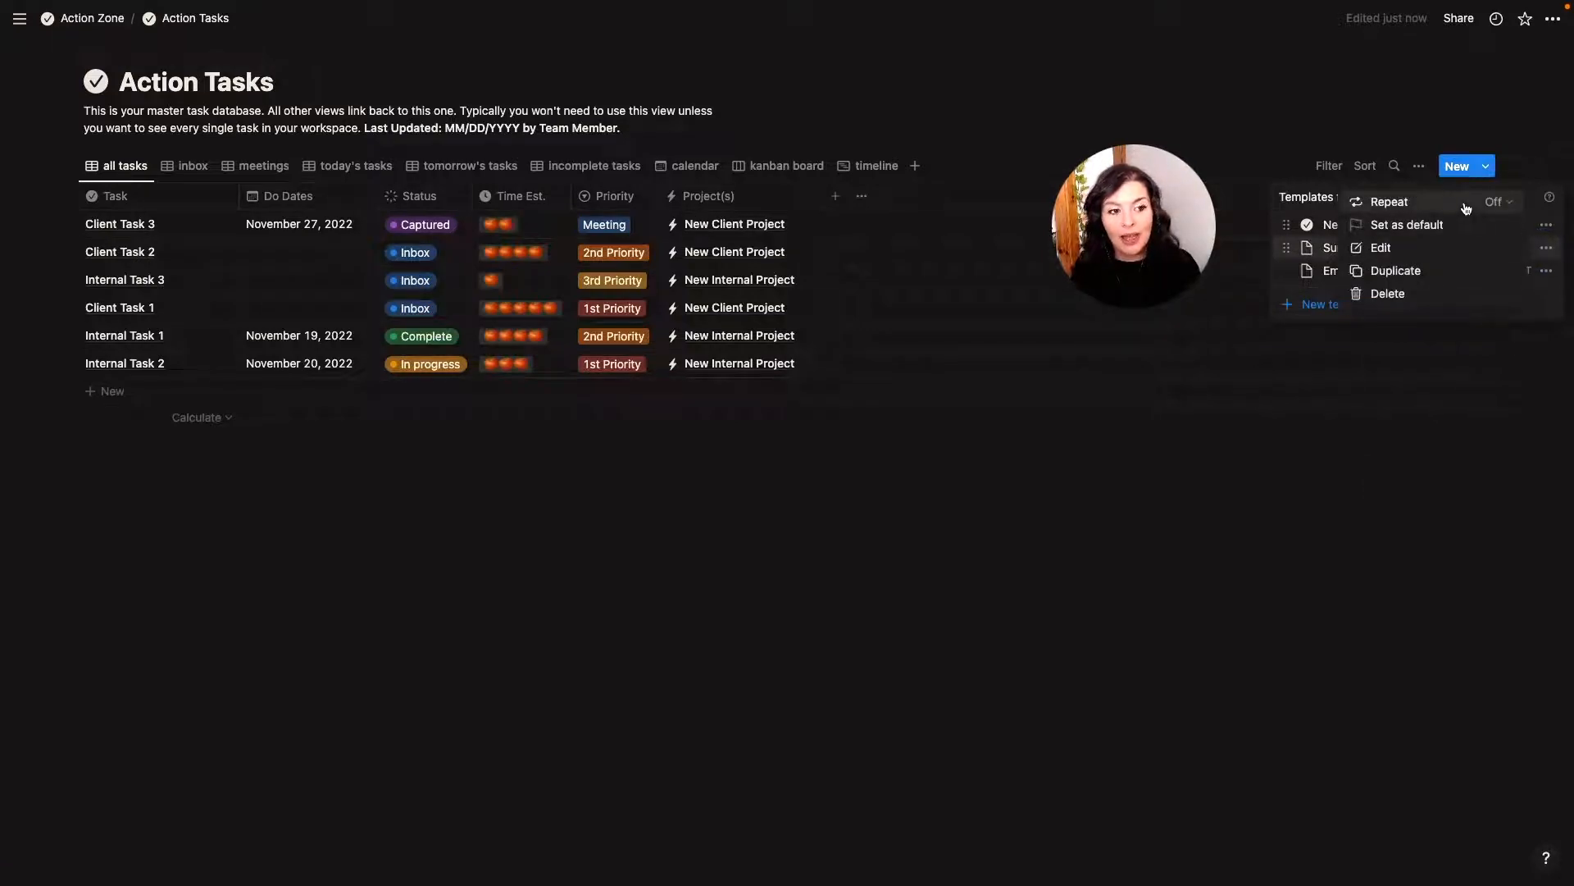
left_click(1466, 205)
left_click(1417, 251)
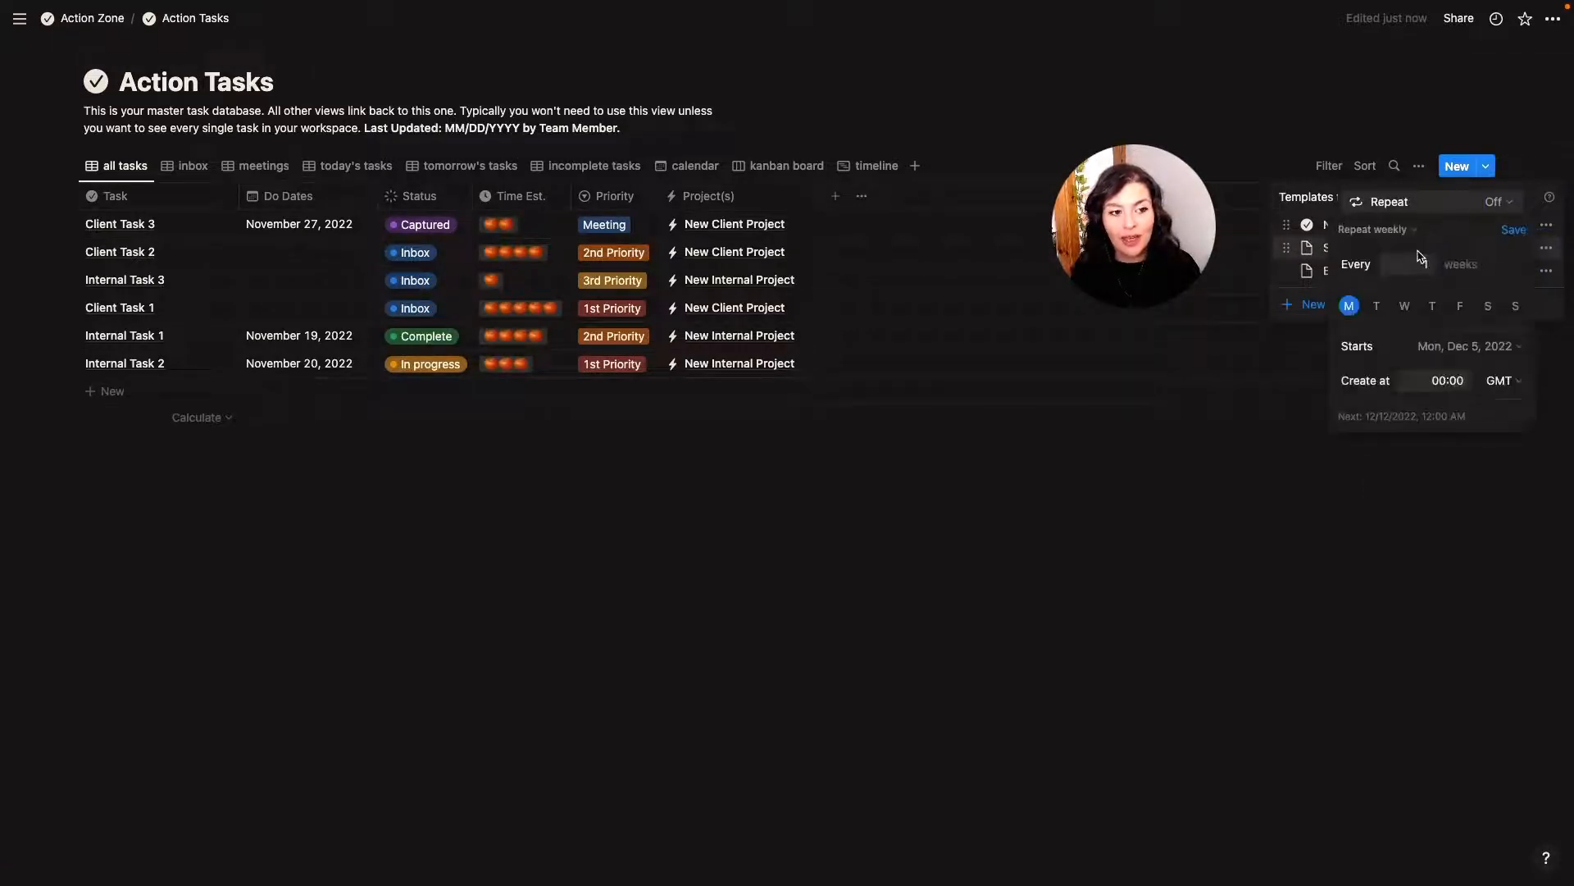
left_click(1516, 306)
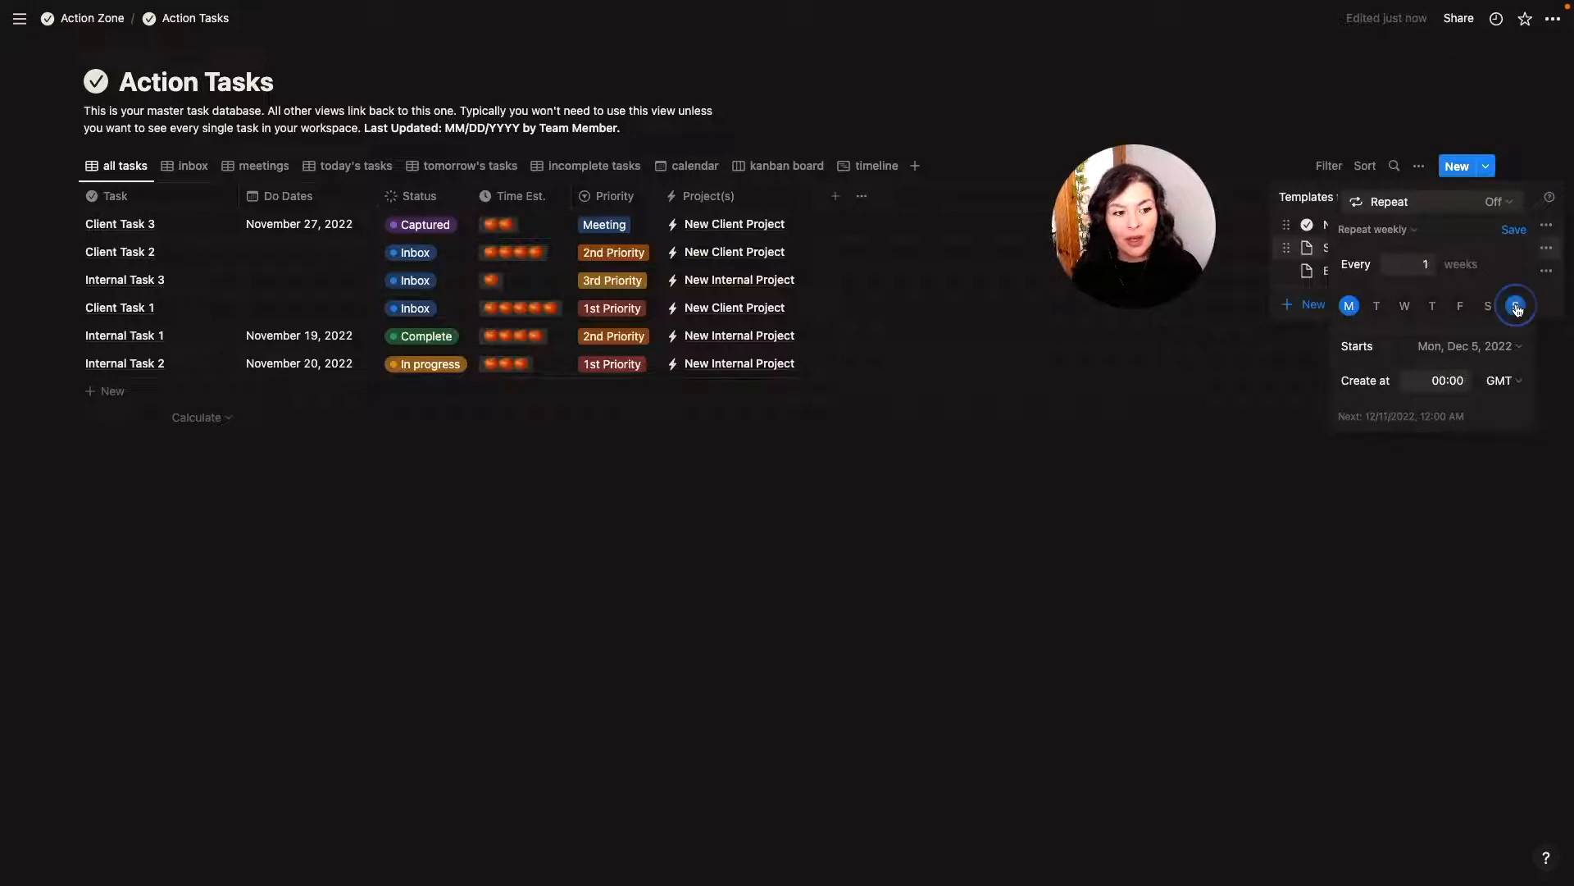
left_click(1445, 381)
key("BackSpace")
type("9")
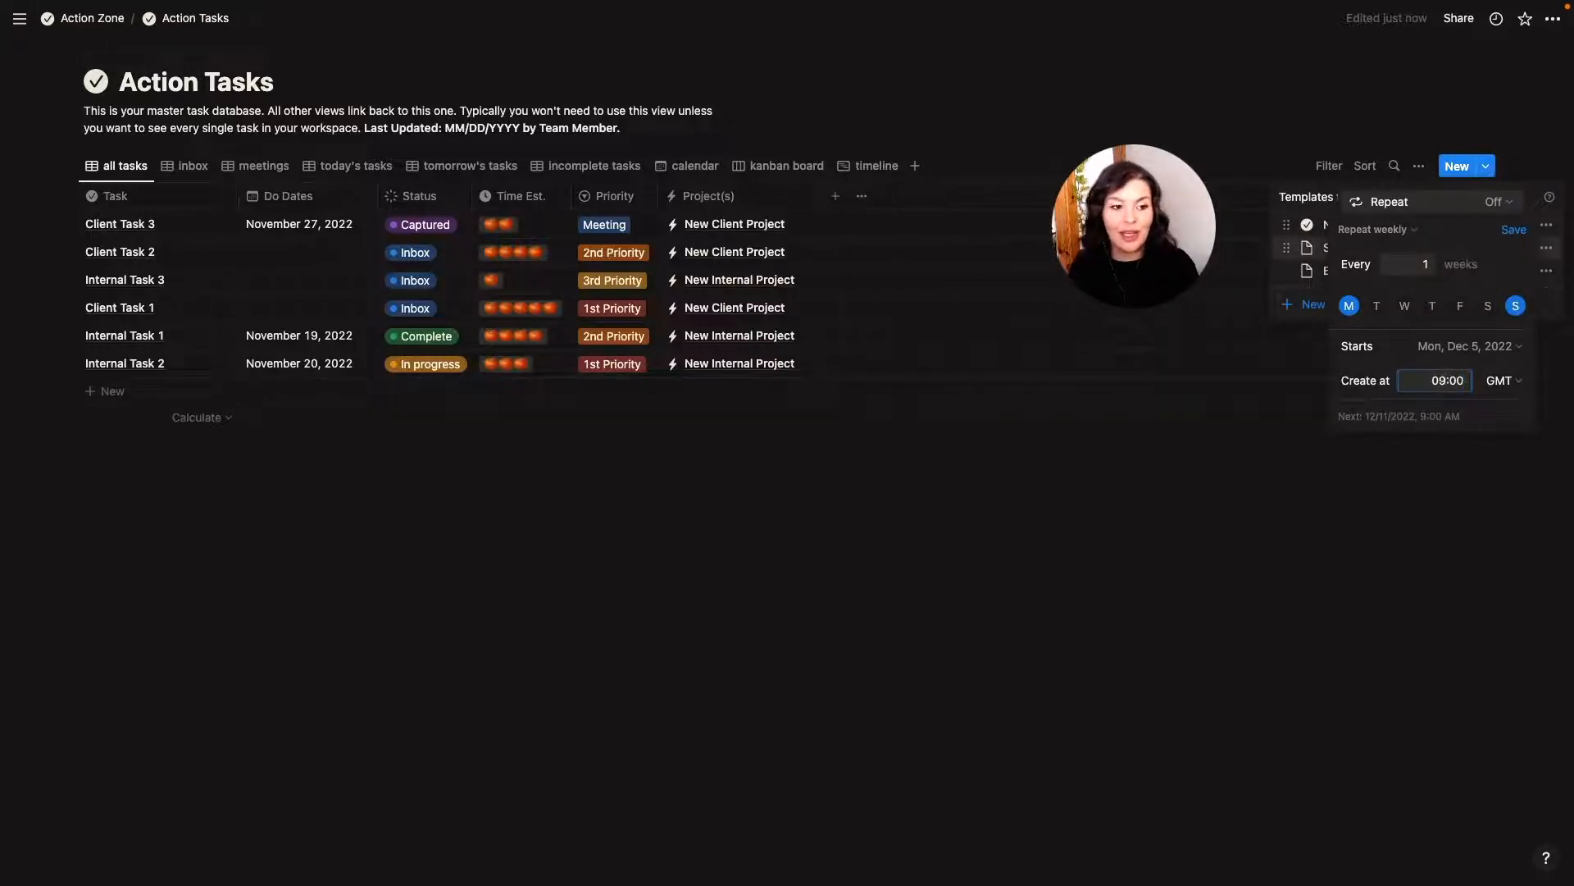
left_click(1429, 510)
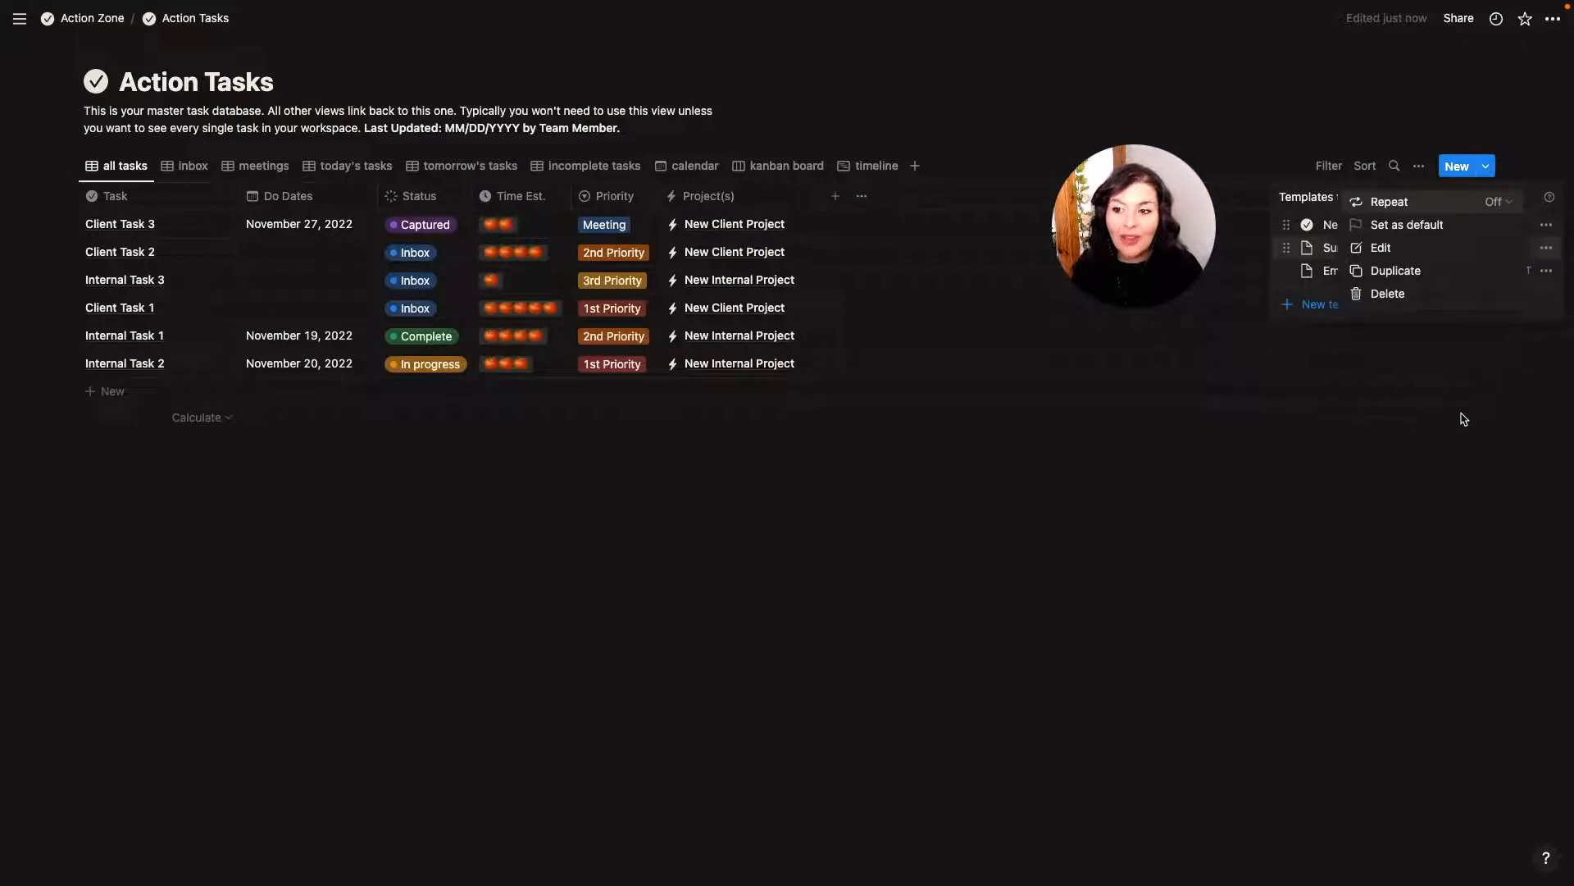
left_click(1331, 454)
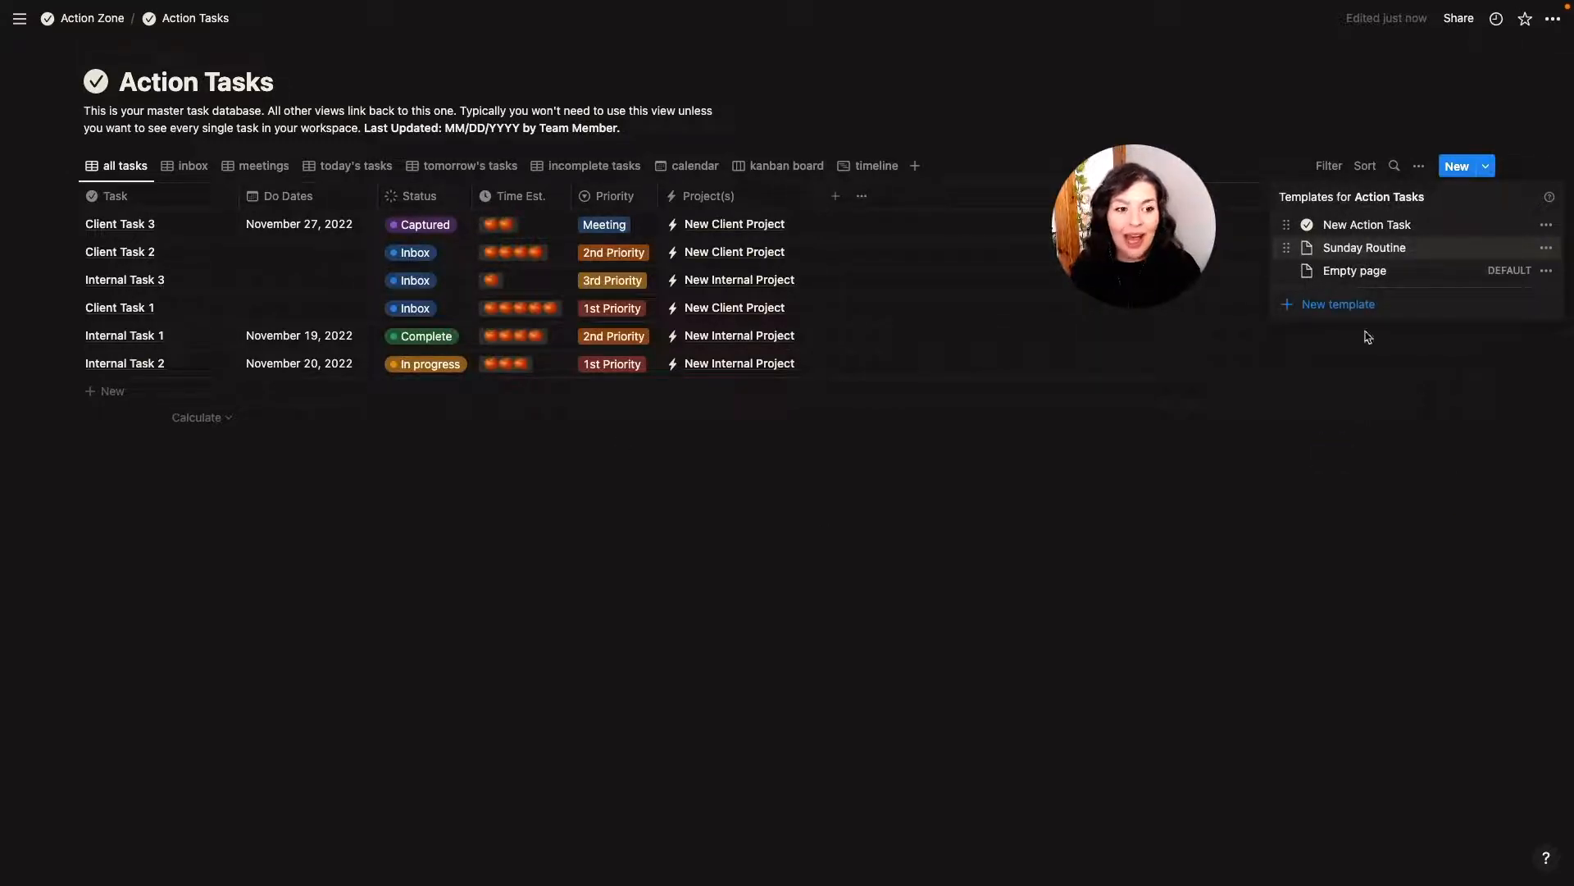
Edit the Sunday Routine template, setting its Time Est. to three tomatoes and its Priority to 2nd Priority
left_click(1547, 248)
left_click(1422, 252)
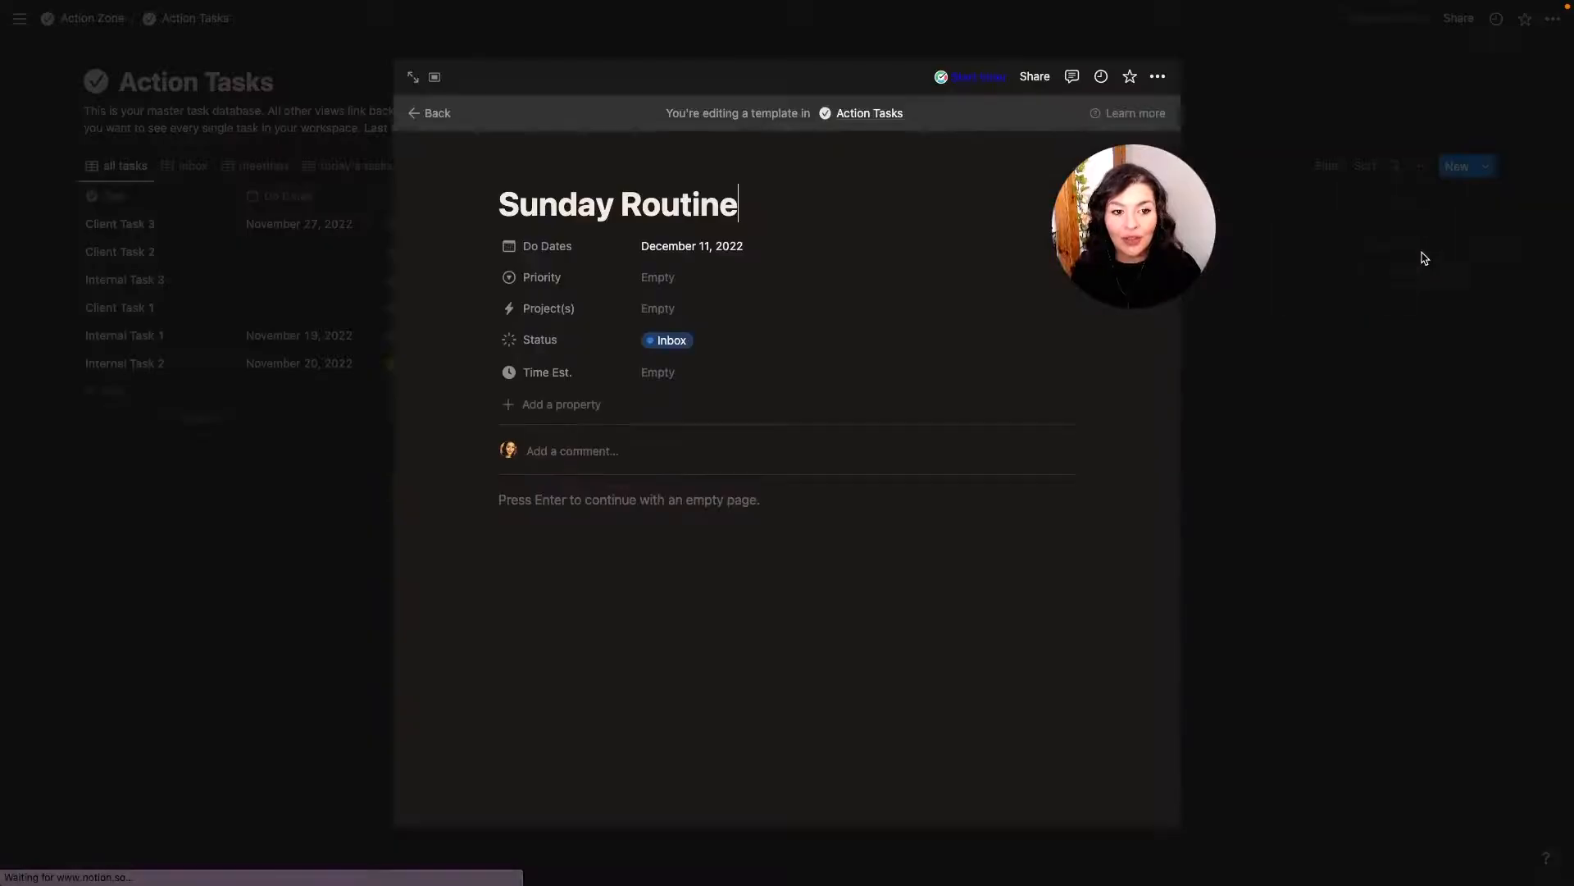
left_click(687, 375)
left_click(690, 473)
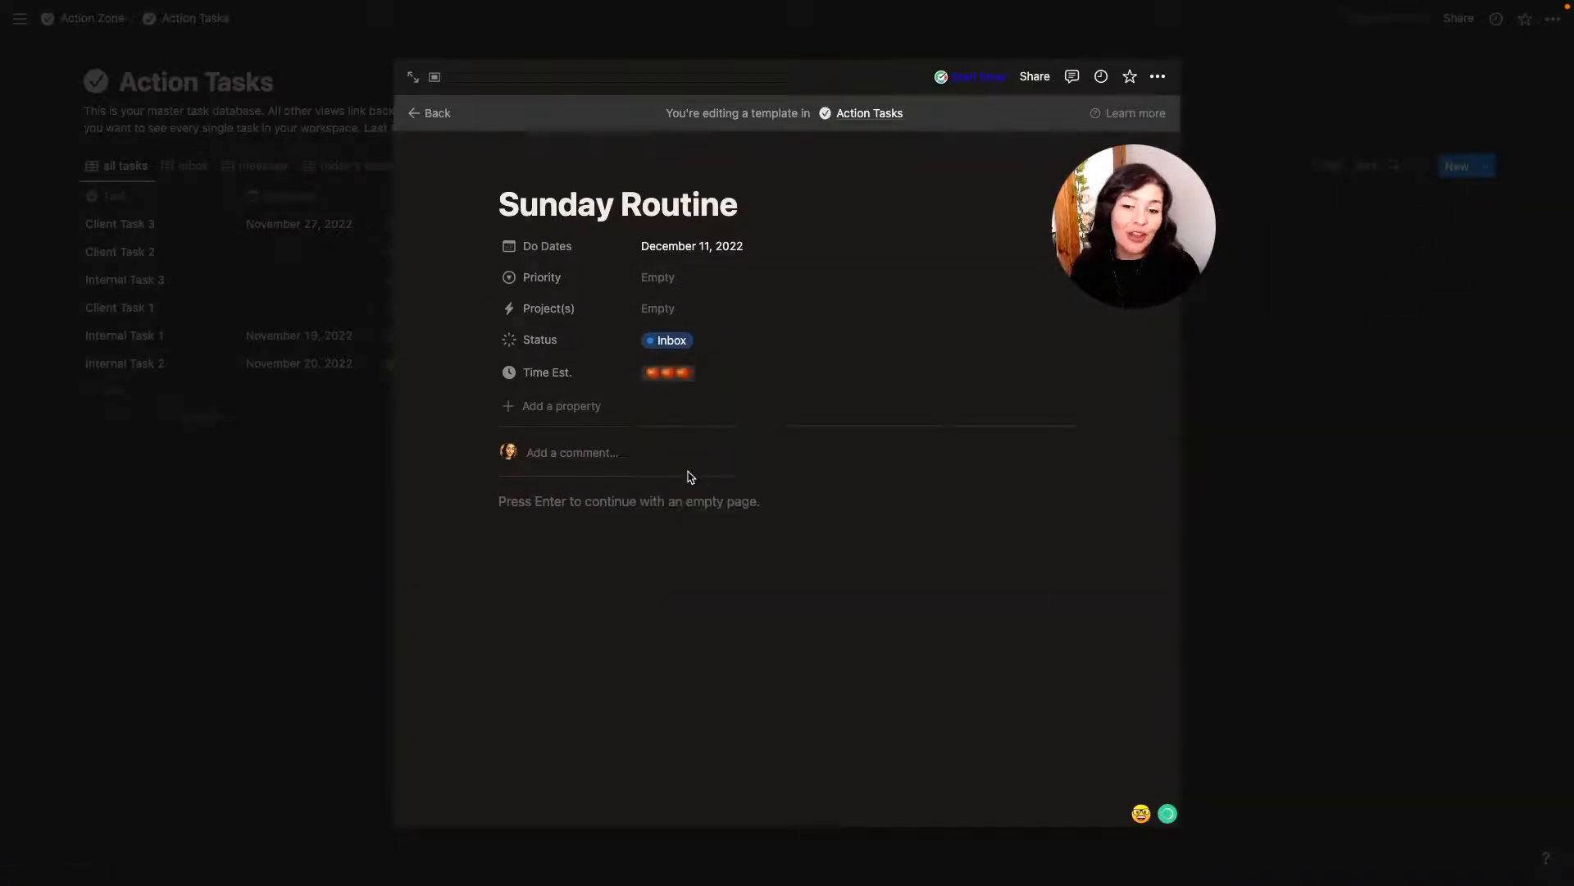
left_click(686, 278)
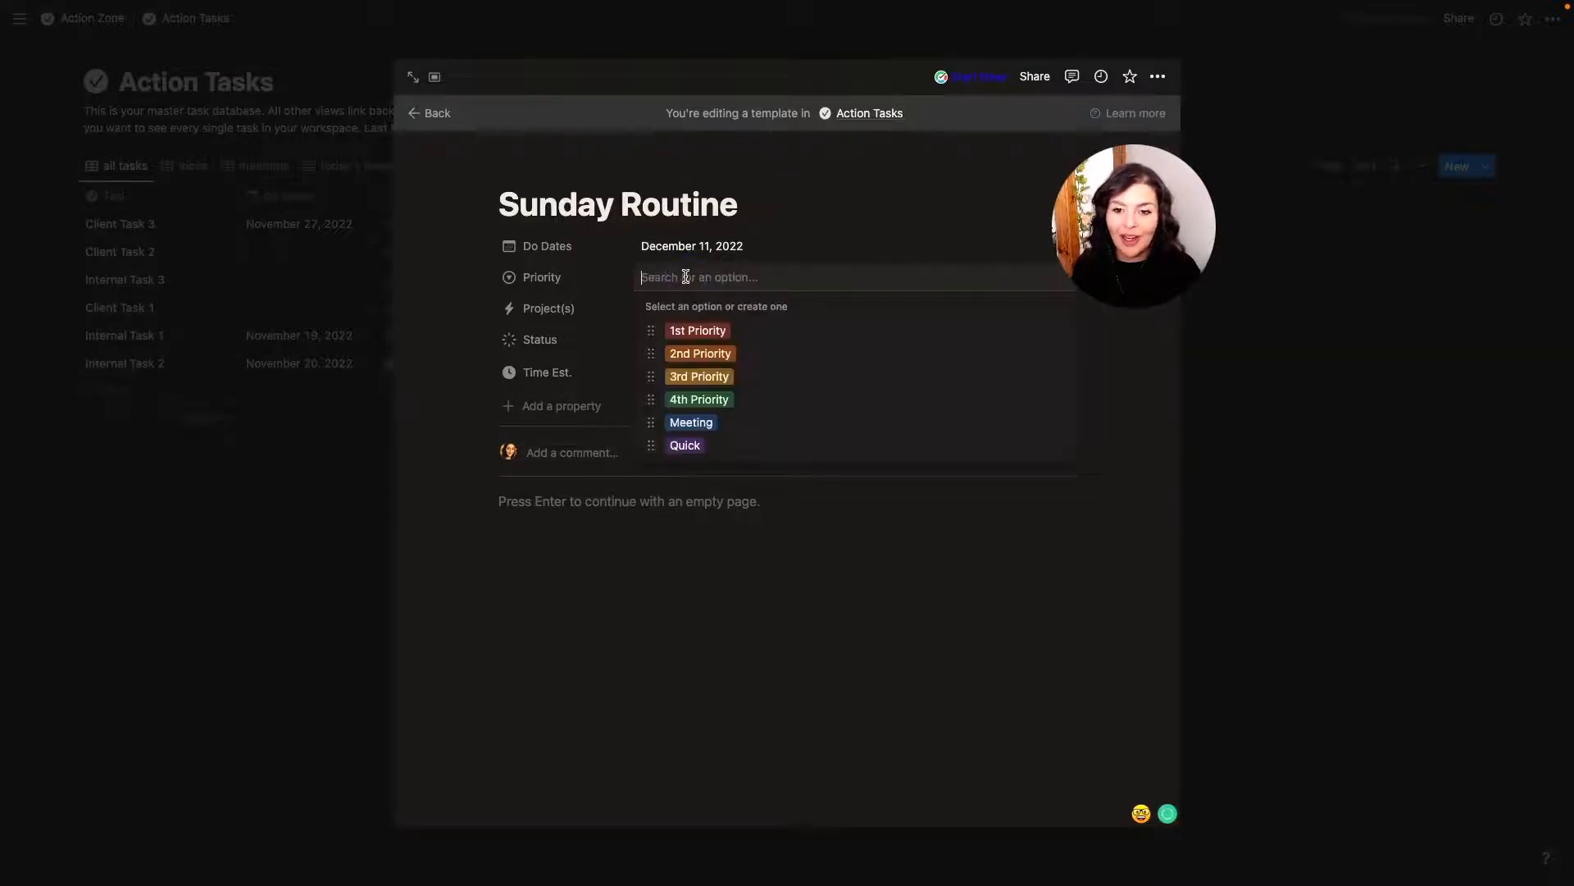
left_click(699, 354)
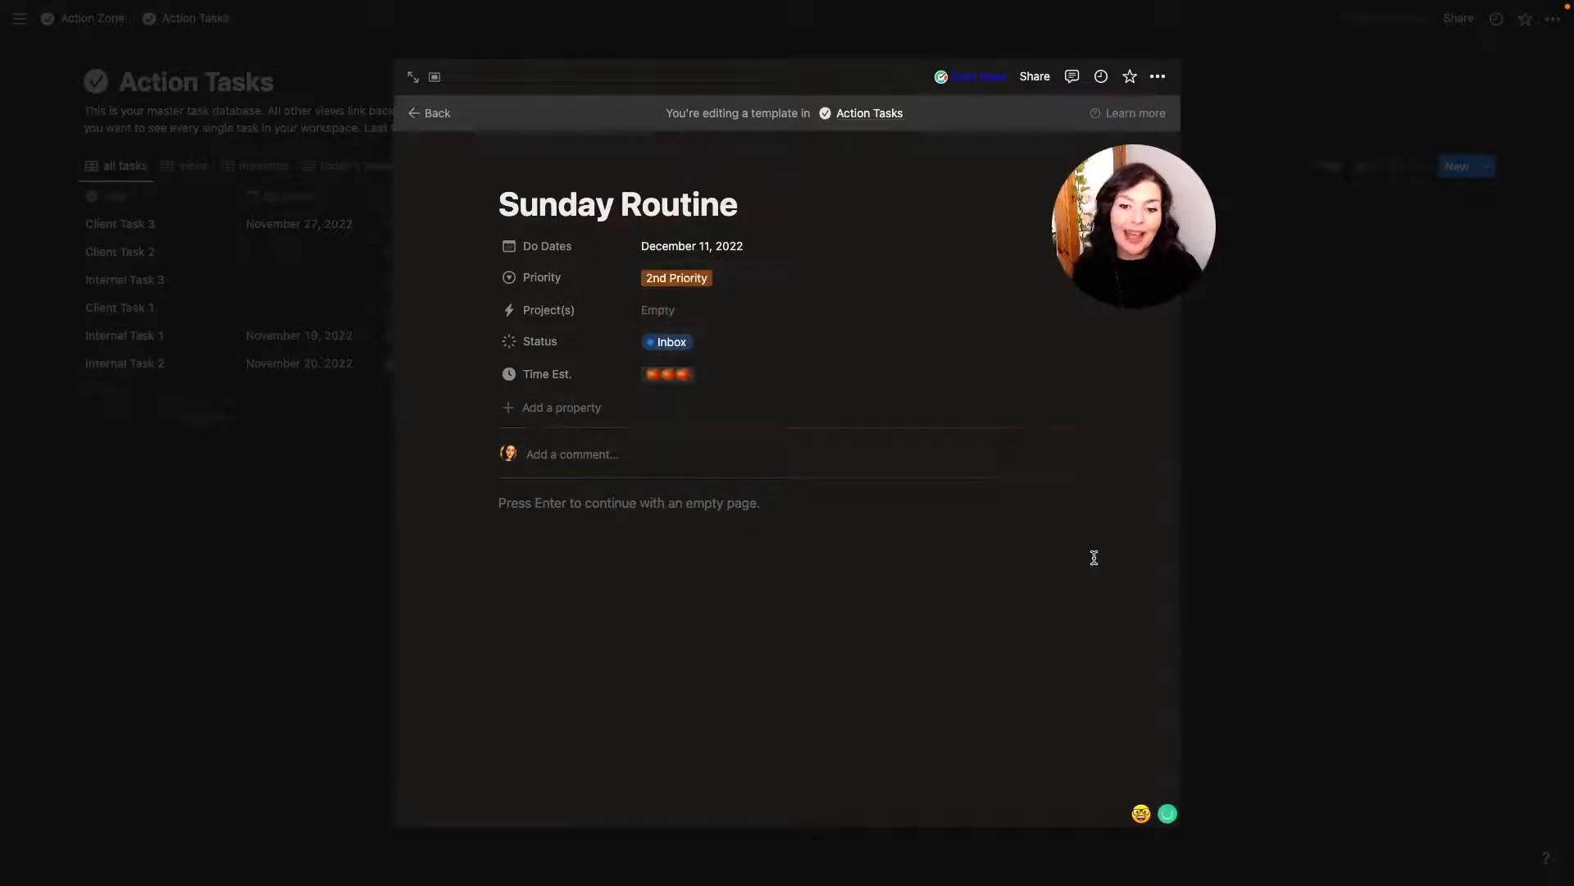
left_click(1296, 563)
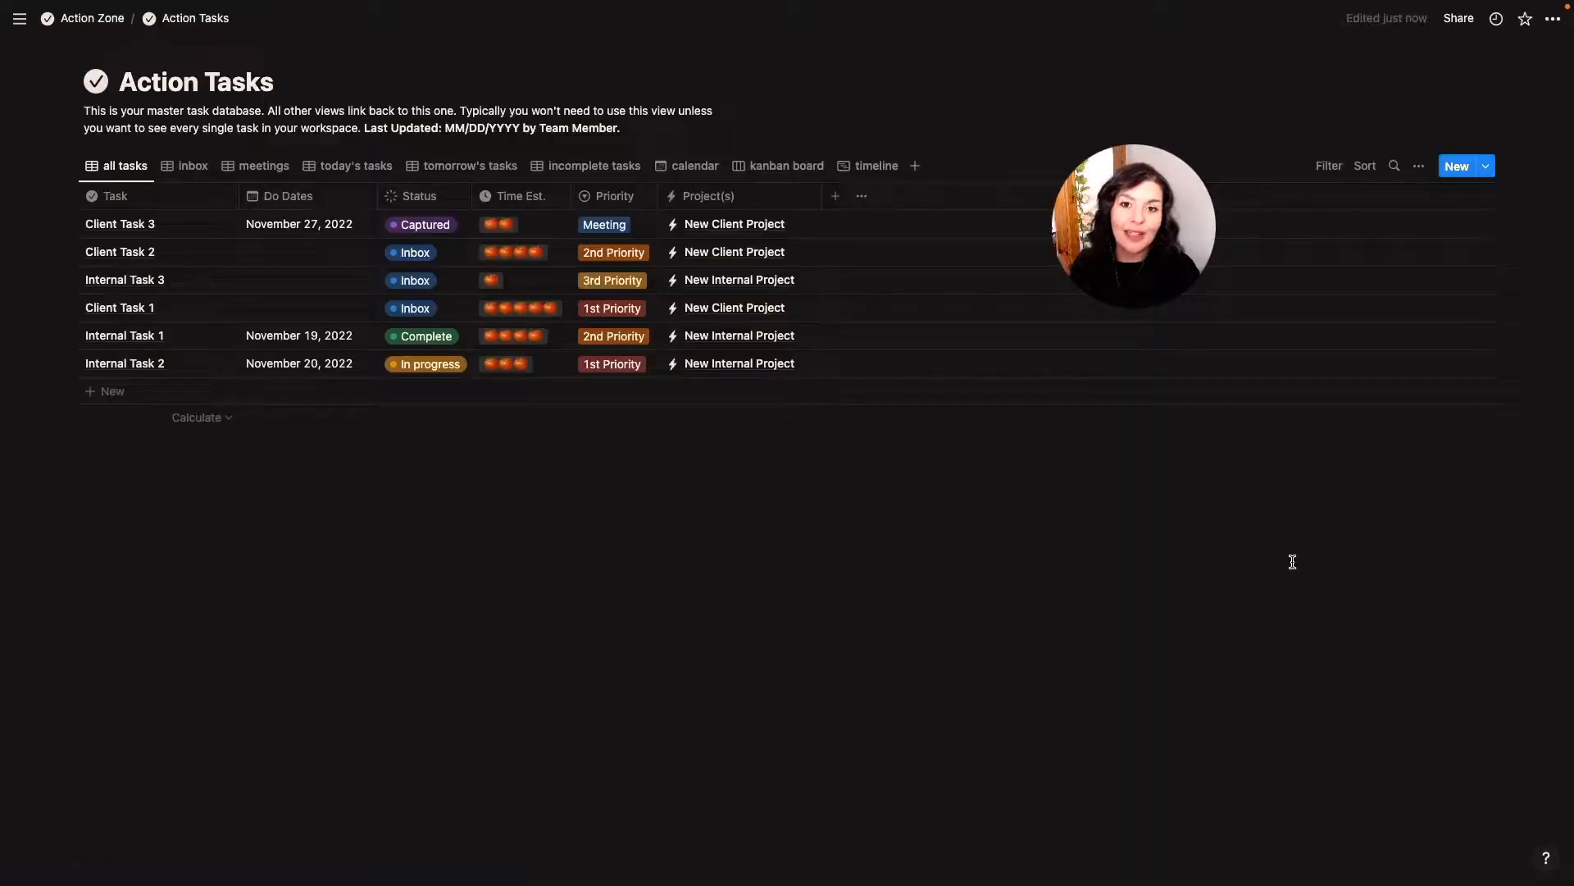
Delete the Sunday Routine template from the Action Tasks database
left_click(1486, 166)
left_click(1546, 248)
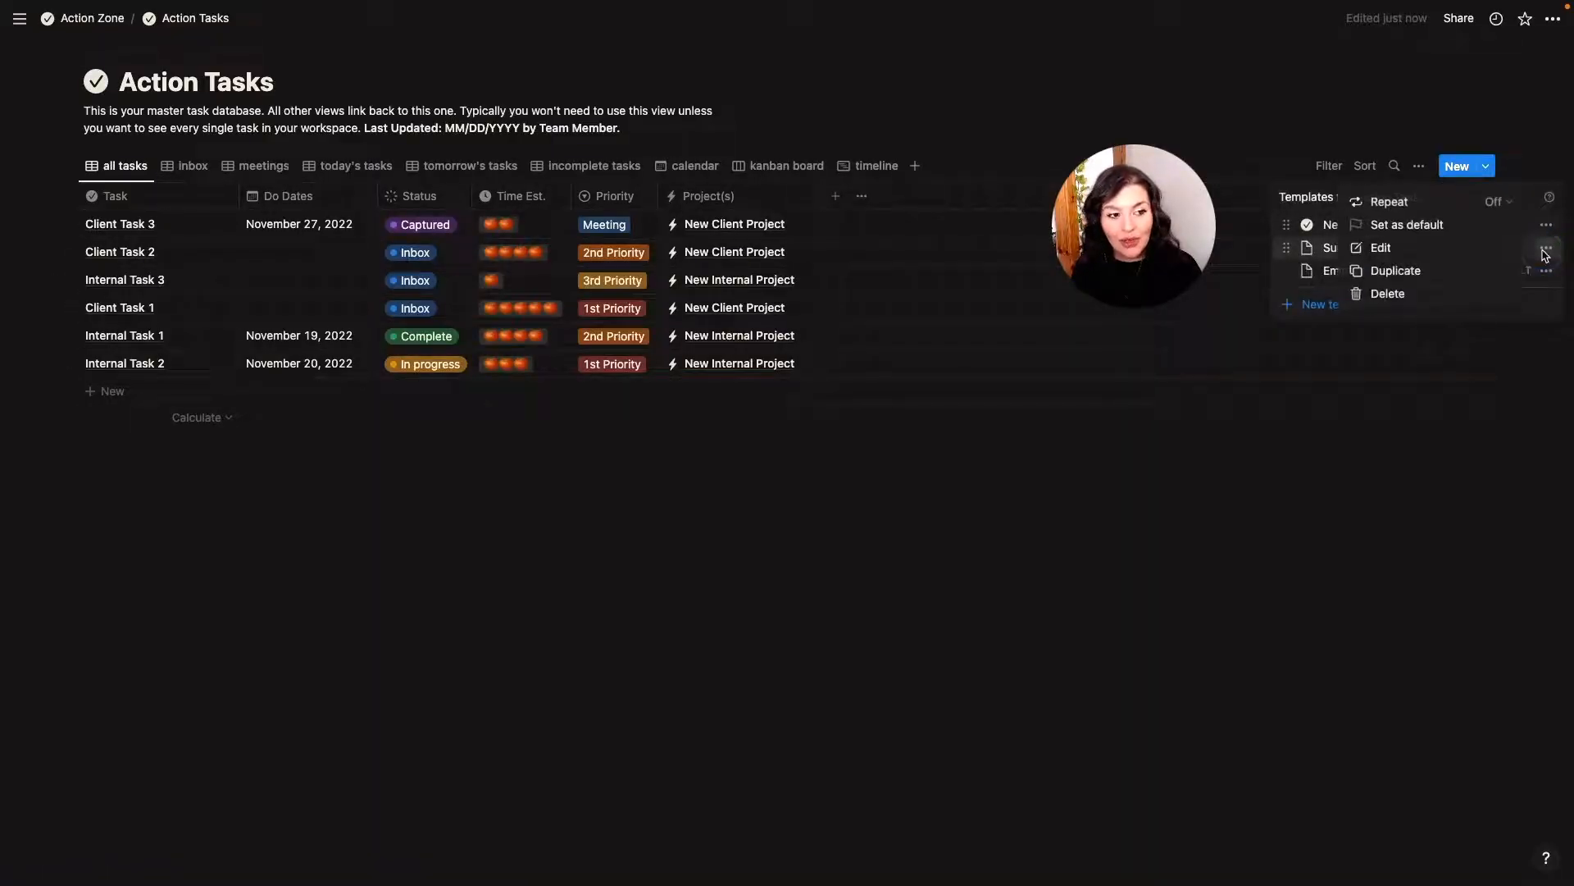
left_click(1390, 296)
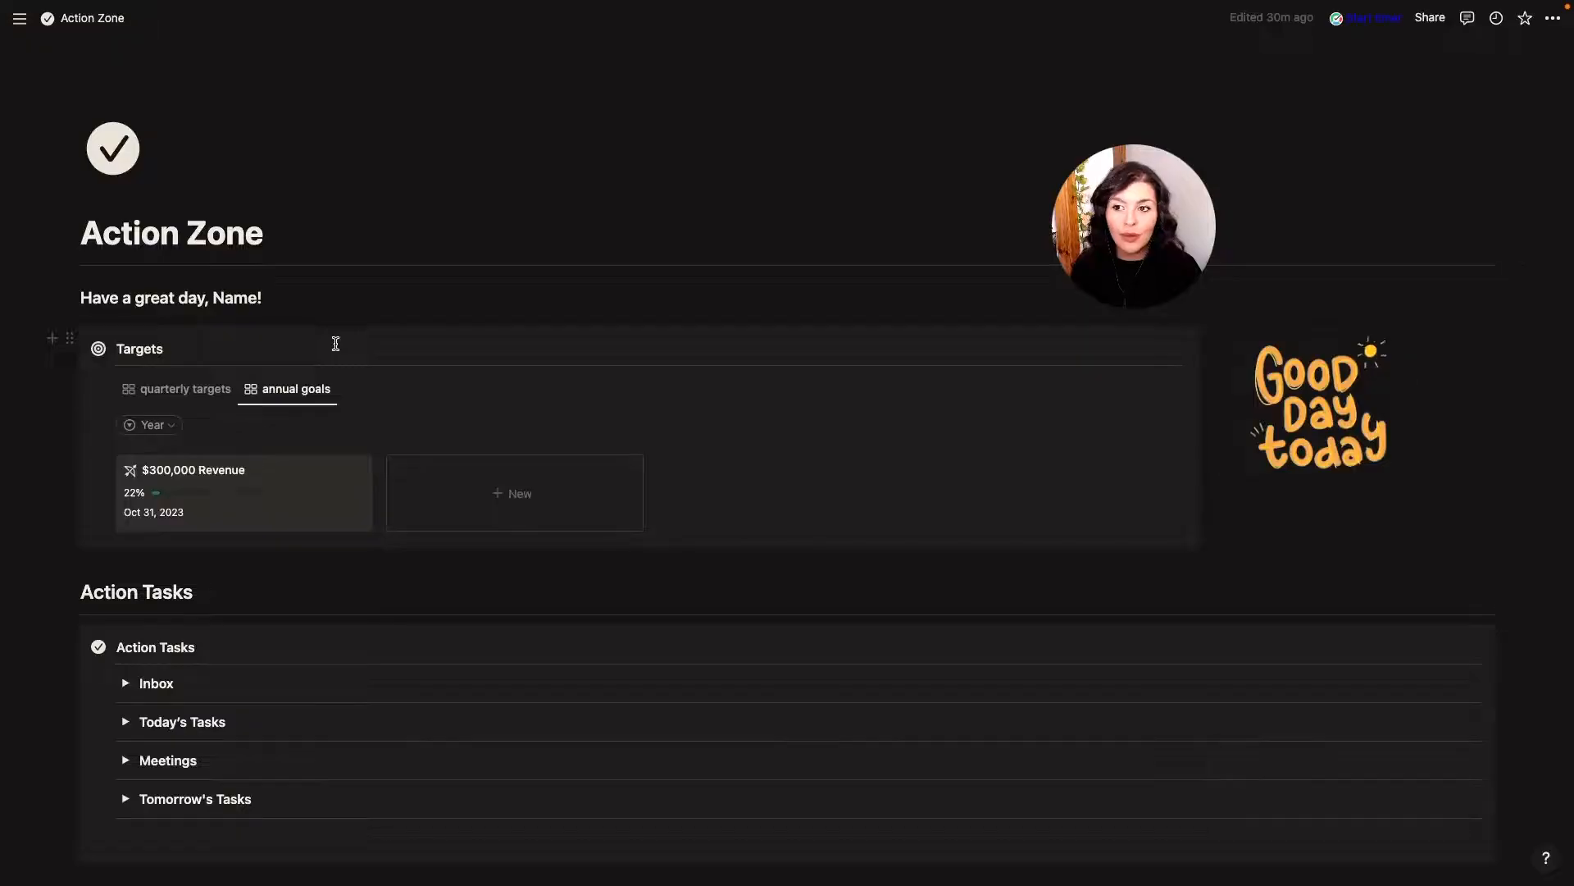
Open the Projects database from the Action Zone dashboard and review the Revenue ($) property's options and number formats
scroll(335, 343, "down", 15)
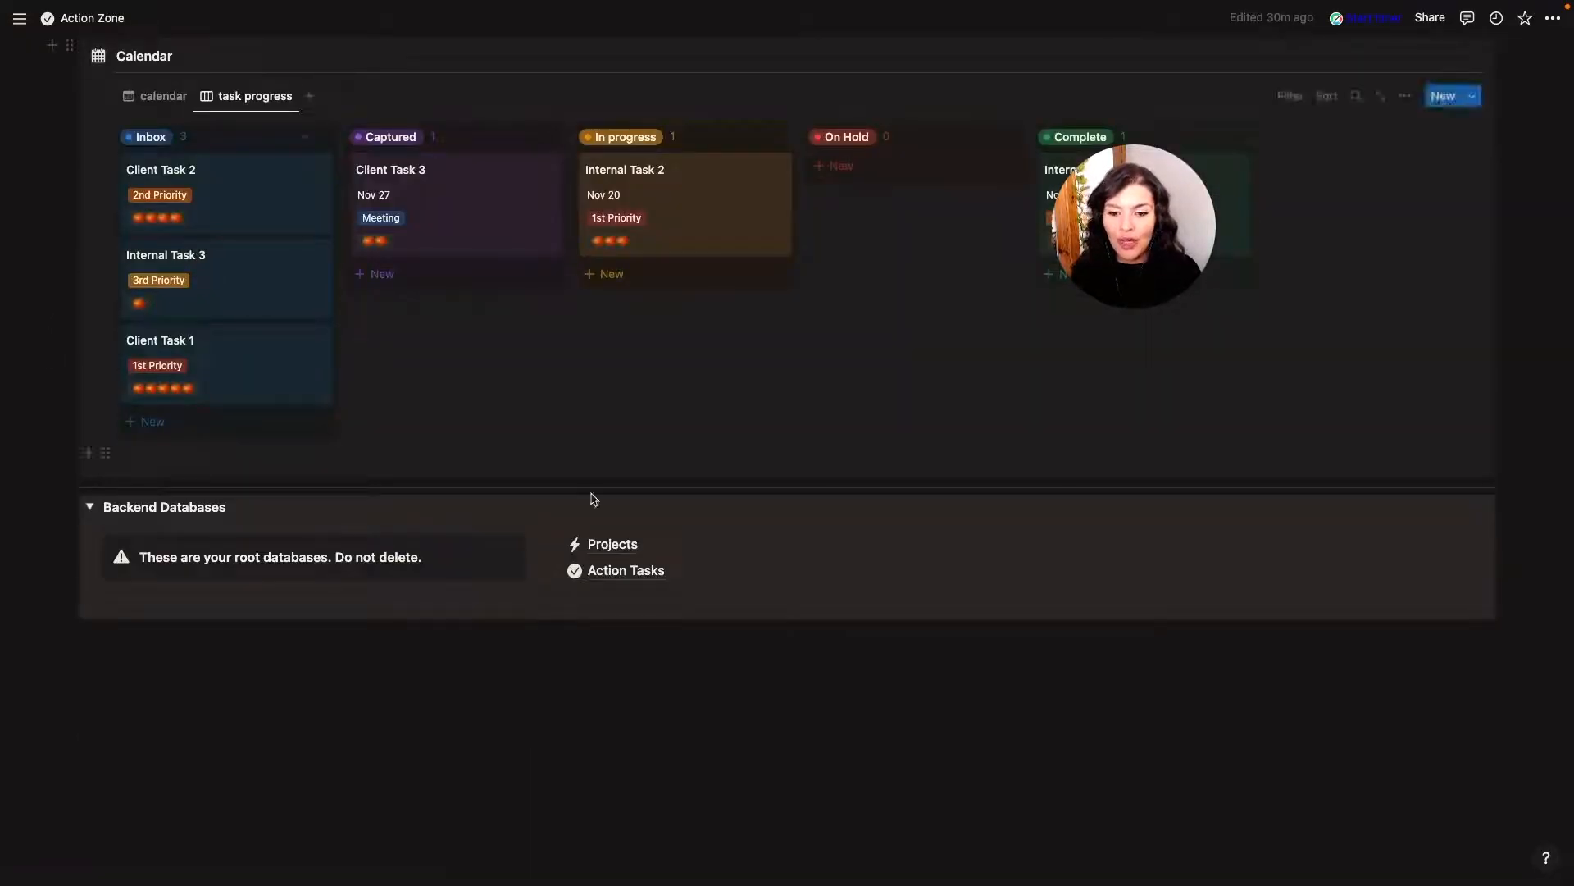
left_click(608, 546)
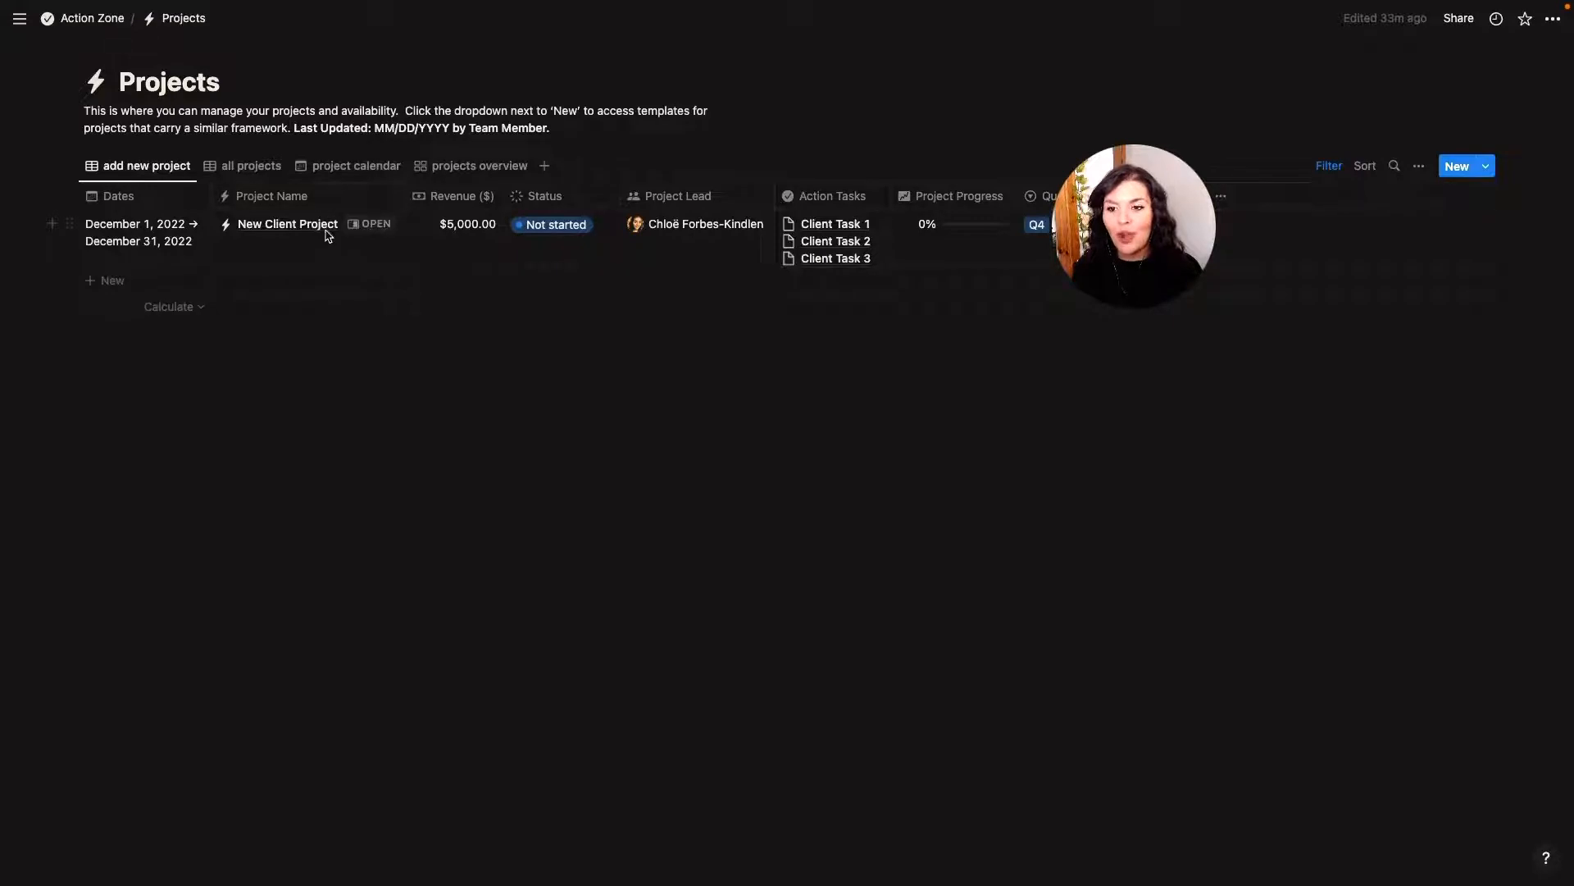
left_click(465, 202)
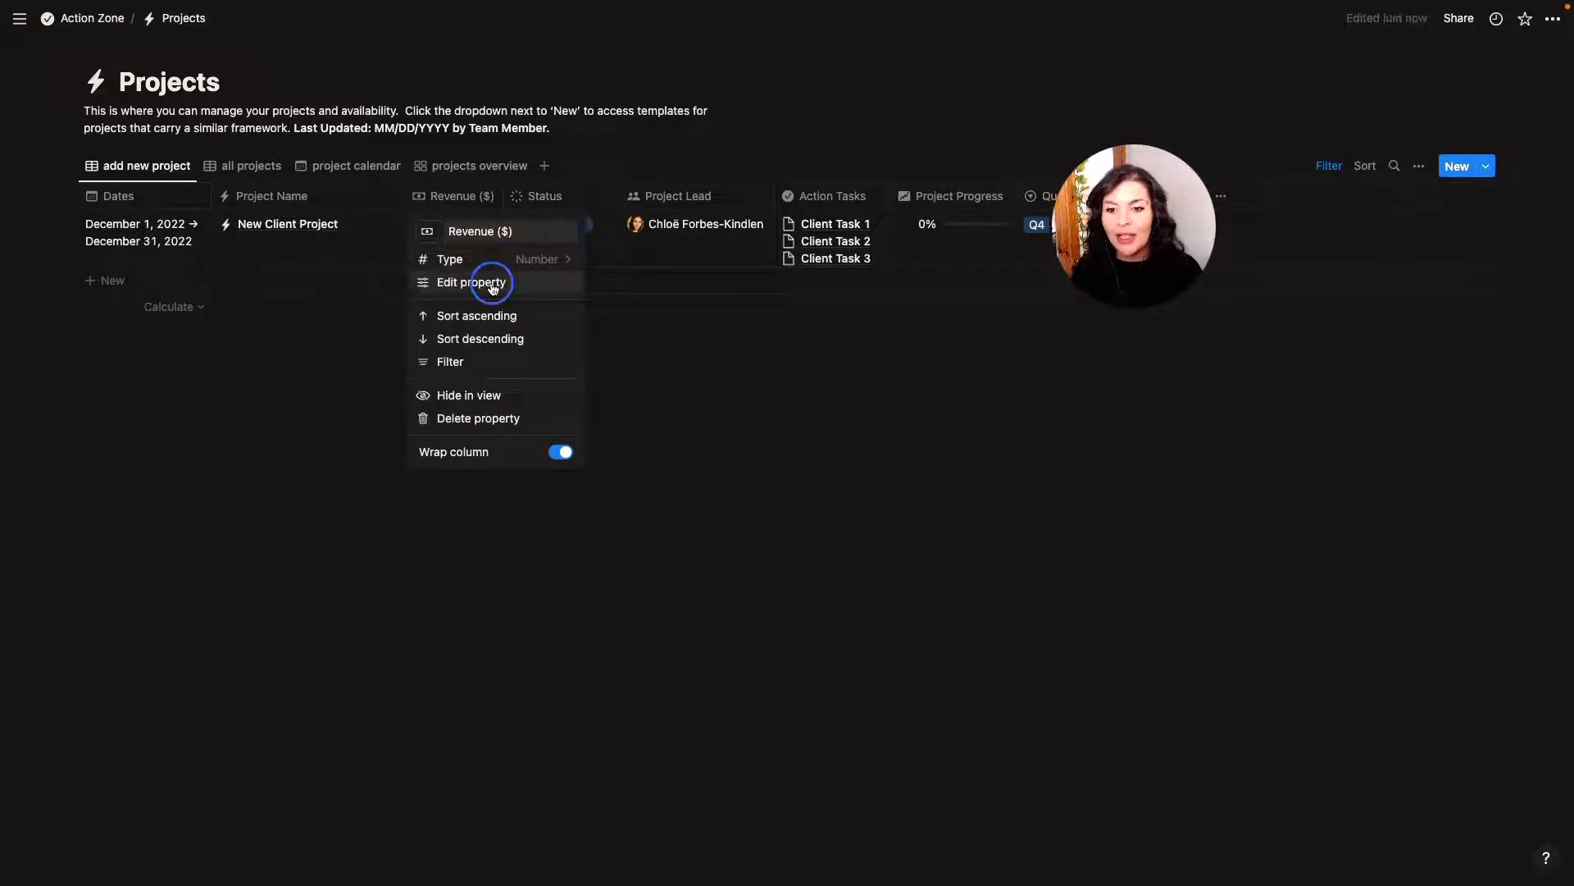
left_click(488, 284)
left_click(1476, 293)
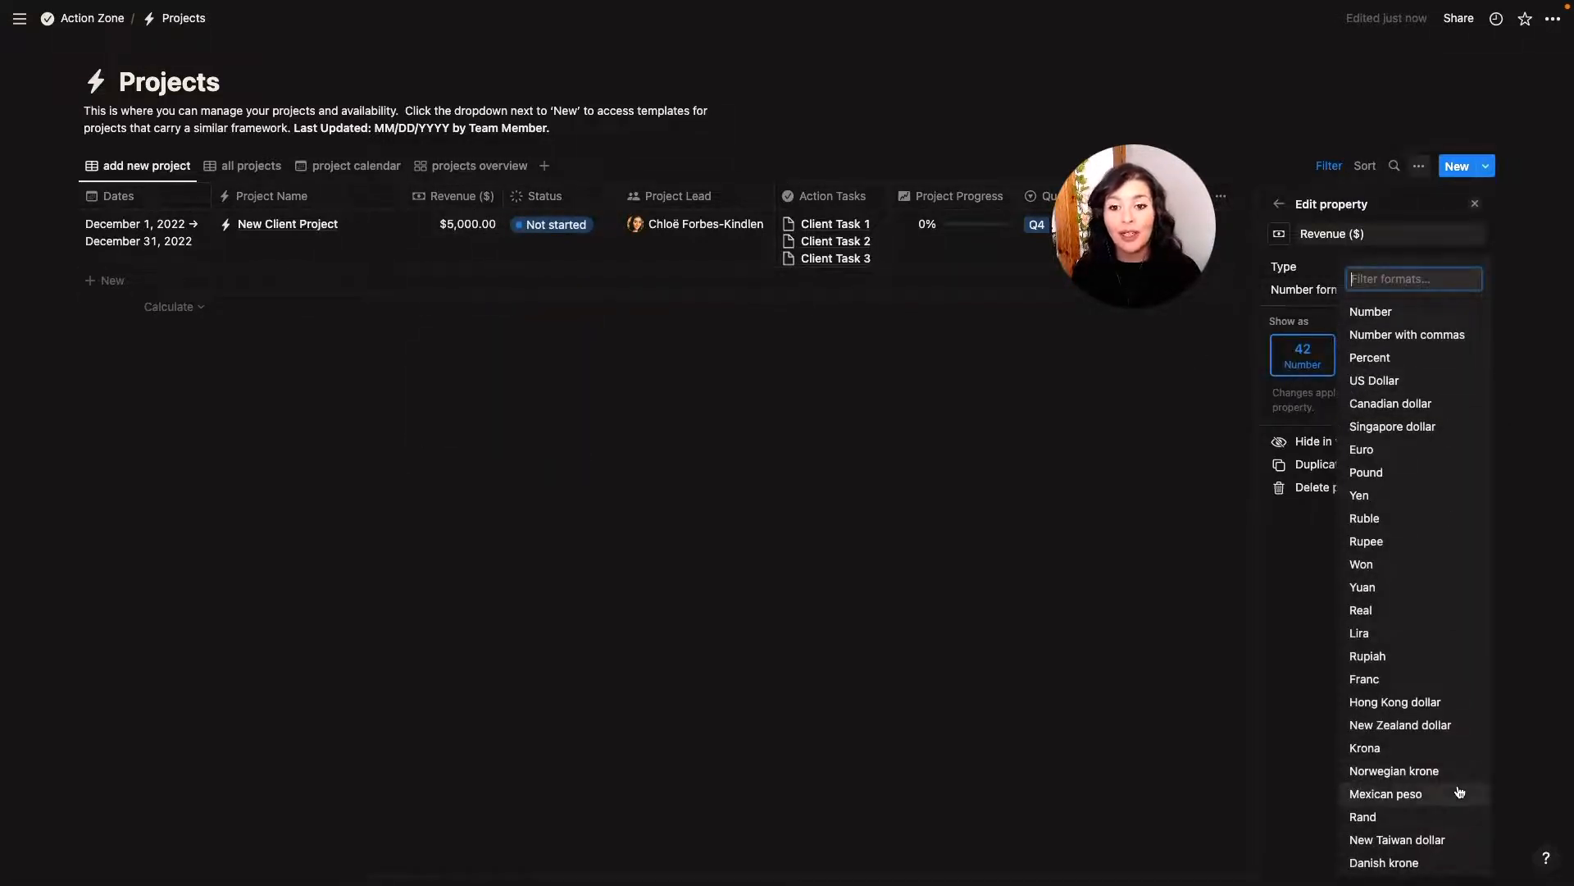
left_click(551, 275)
left_click(549, 366)
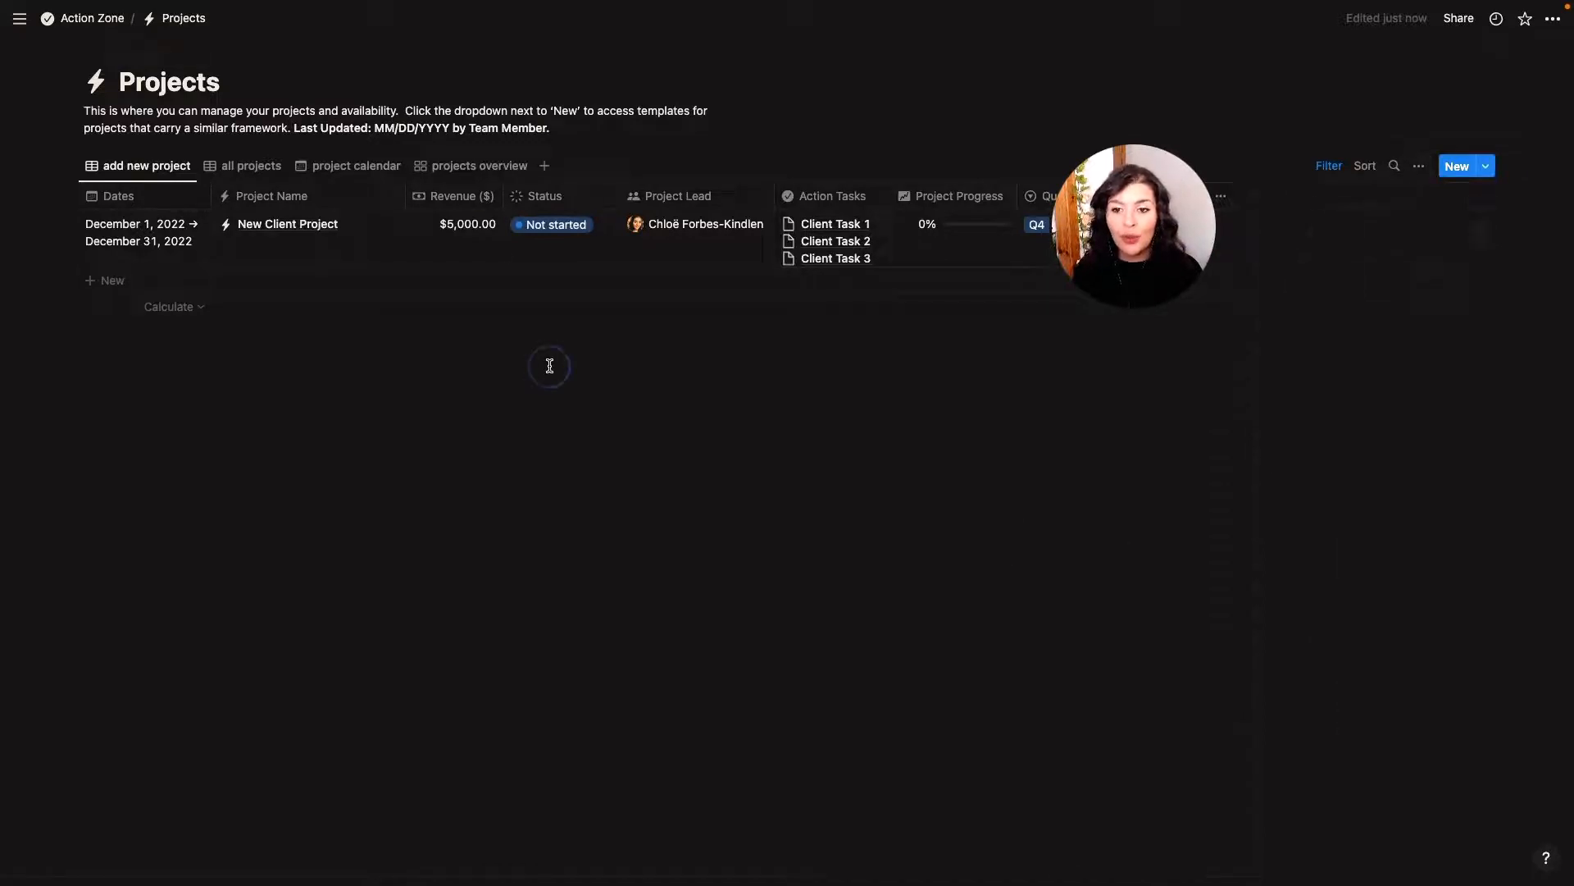
left_click(480, 200)
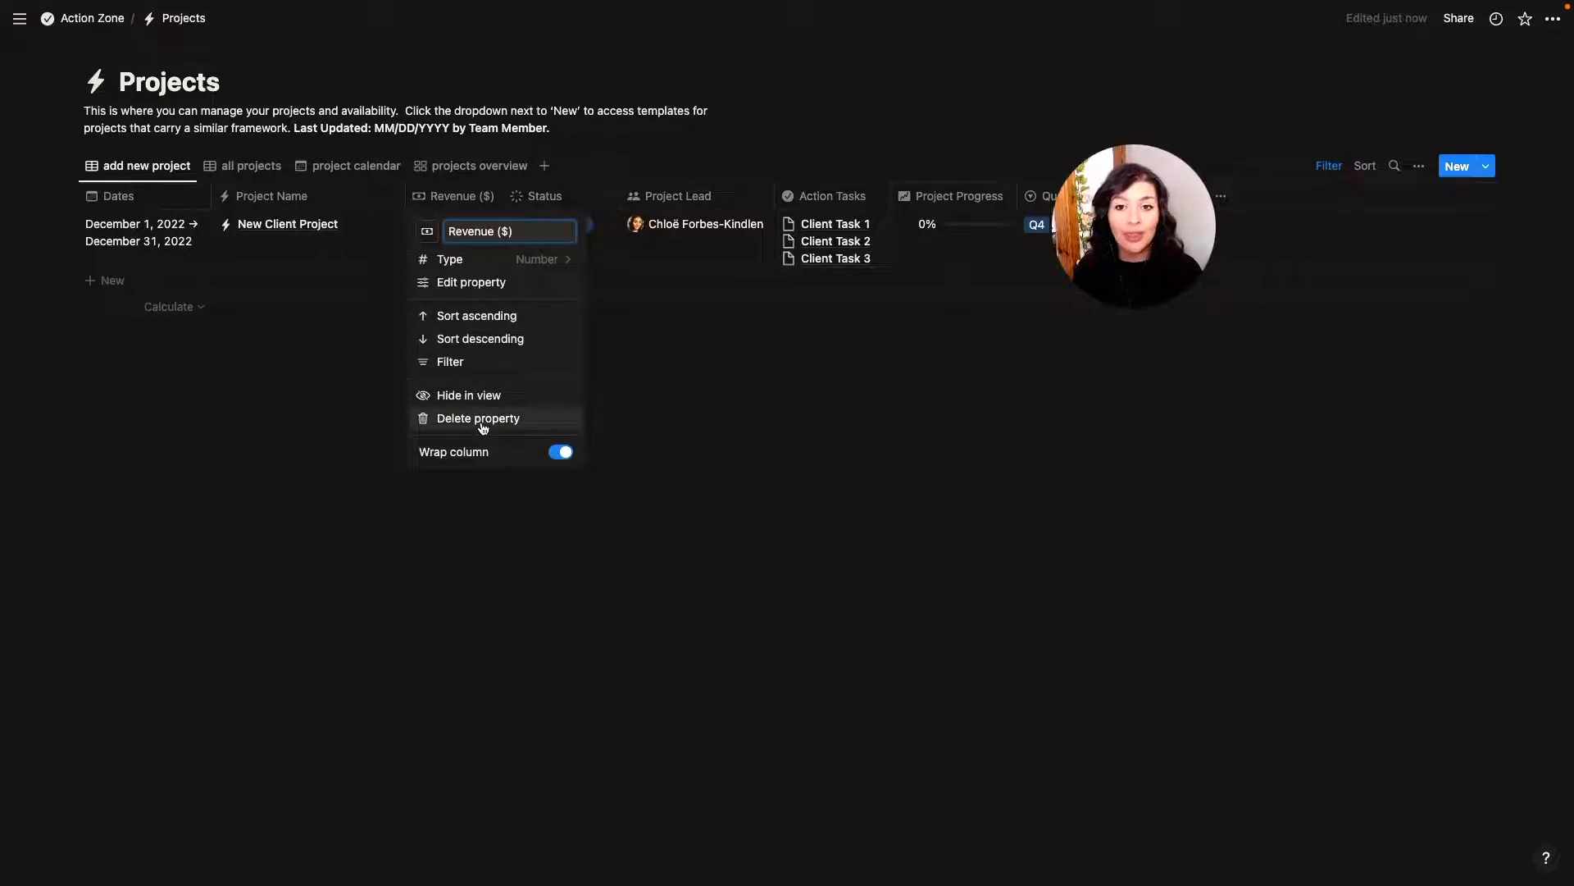
key("Escape")
Examine the Status choices for New Client Project and the Project Lead property's people selection and settings
left_click(552, 244)
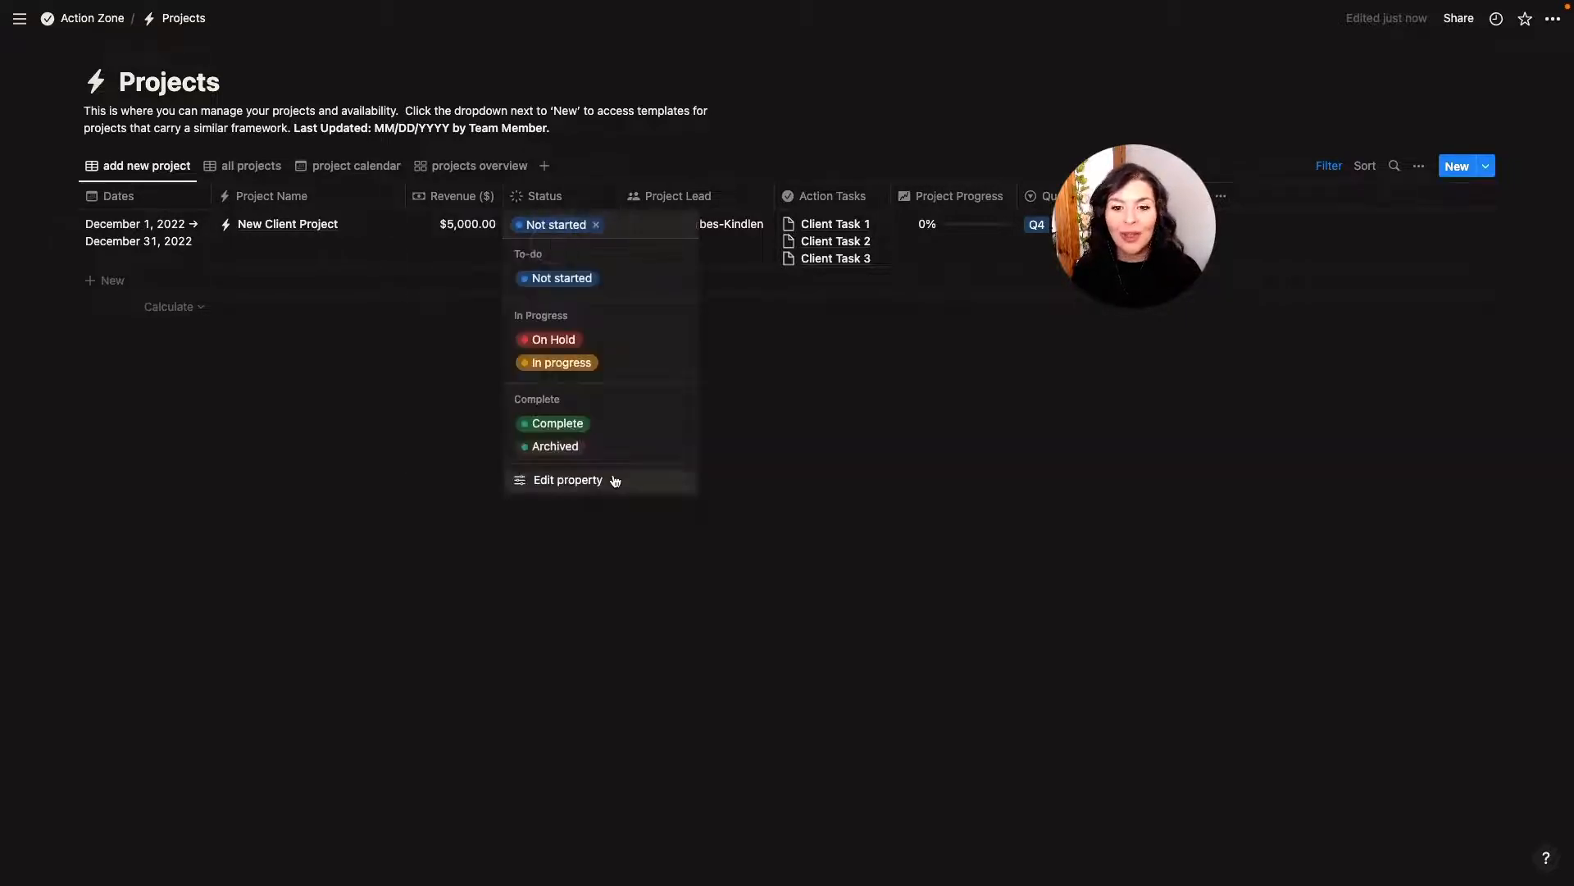
left_click(746, 228)
left_click(705, 223)
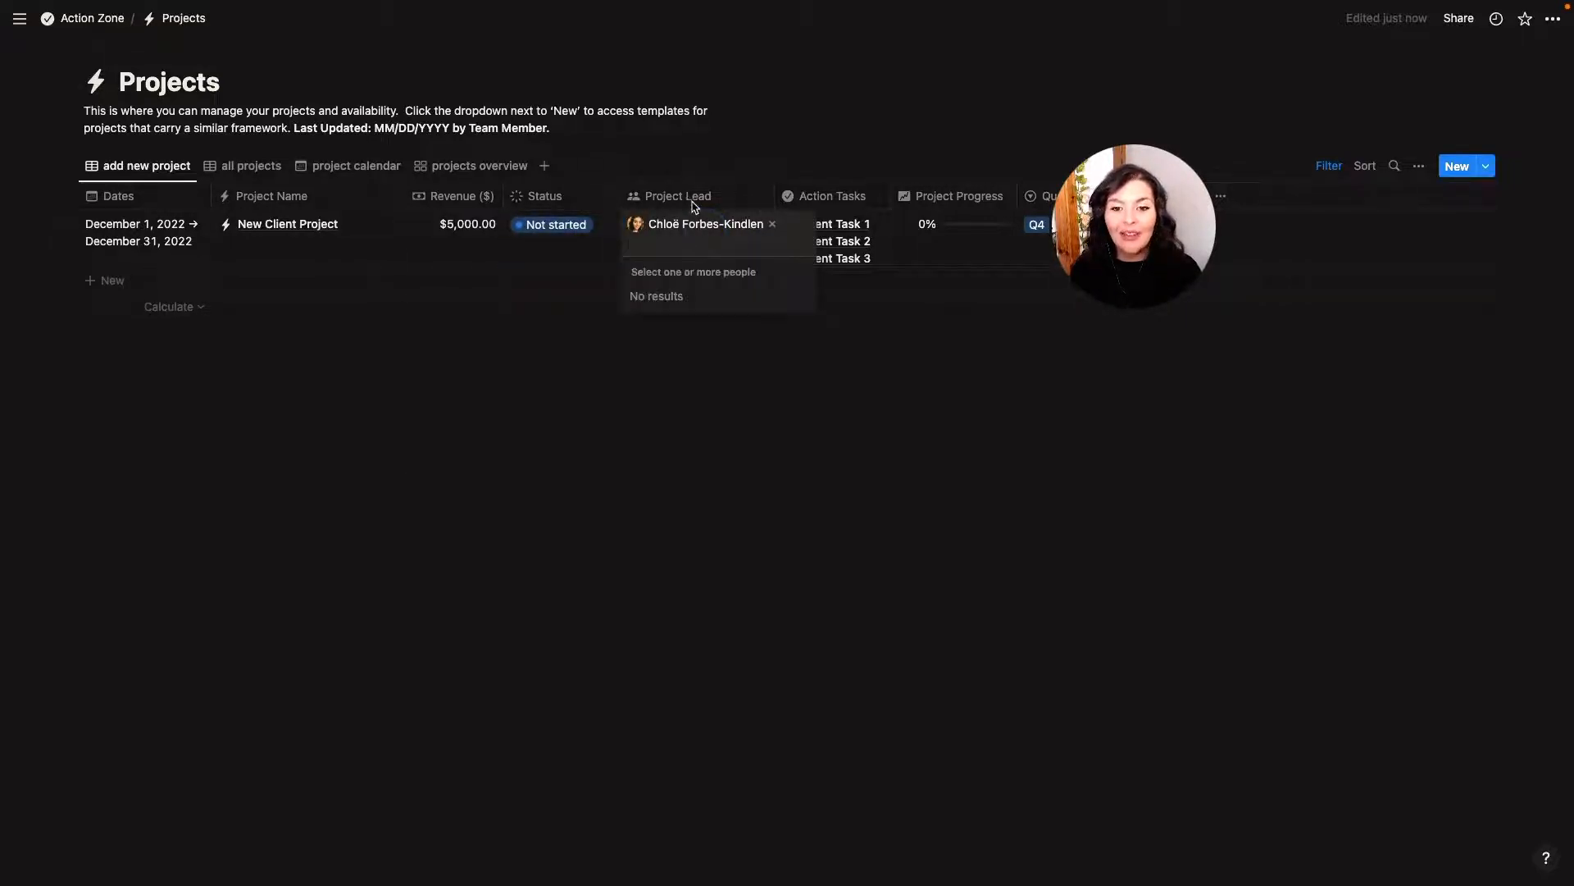
left_click(683, 199)
left_click(680, 197)
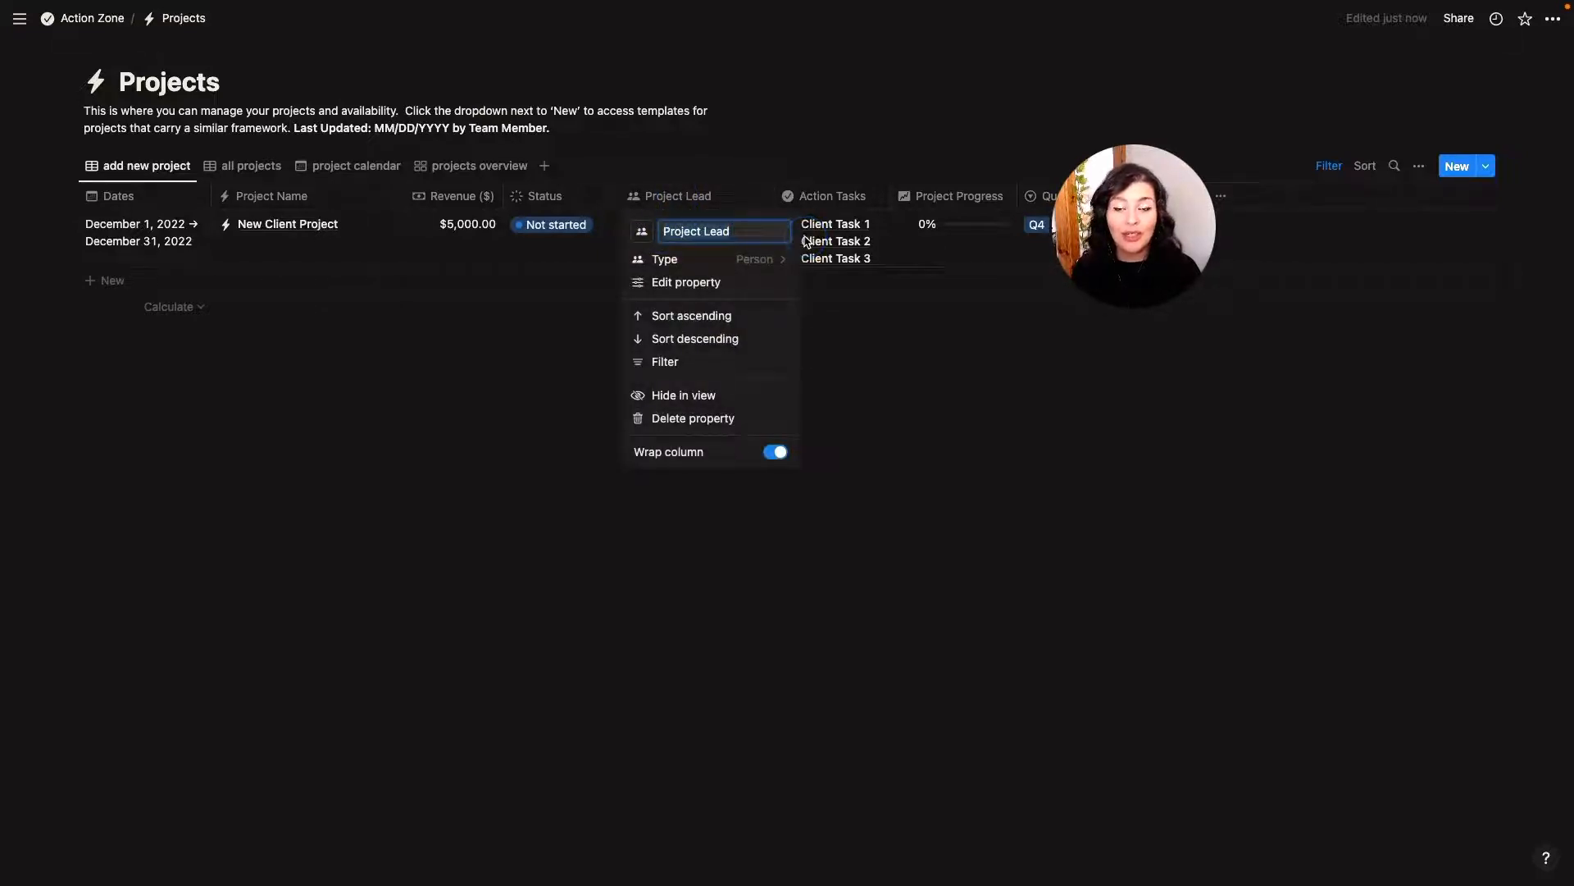
triple_click(710, 228)
left_click(725, 161)
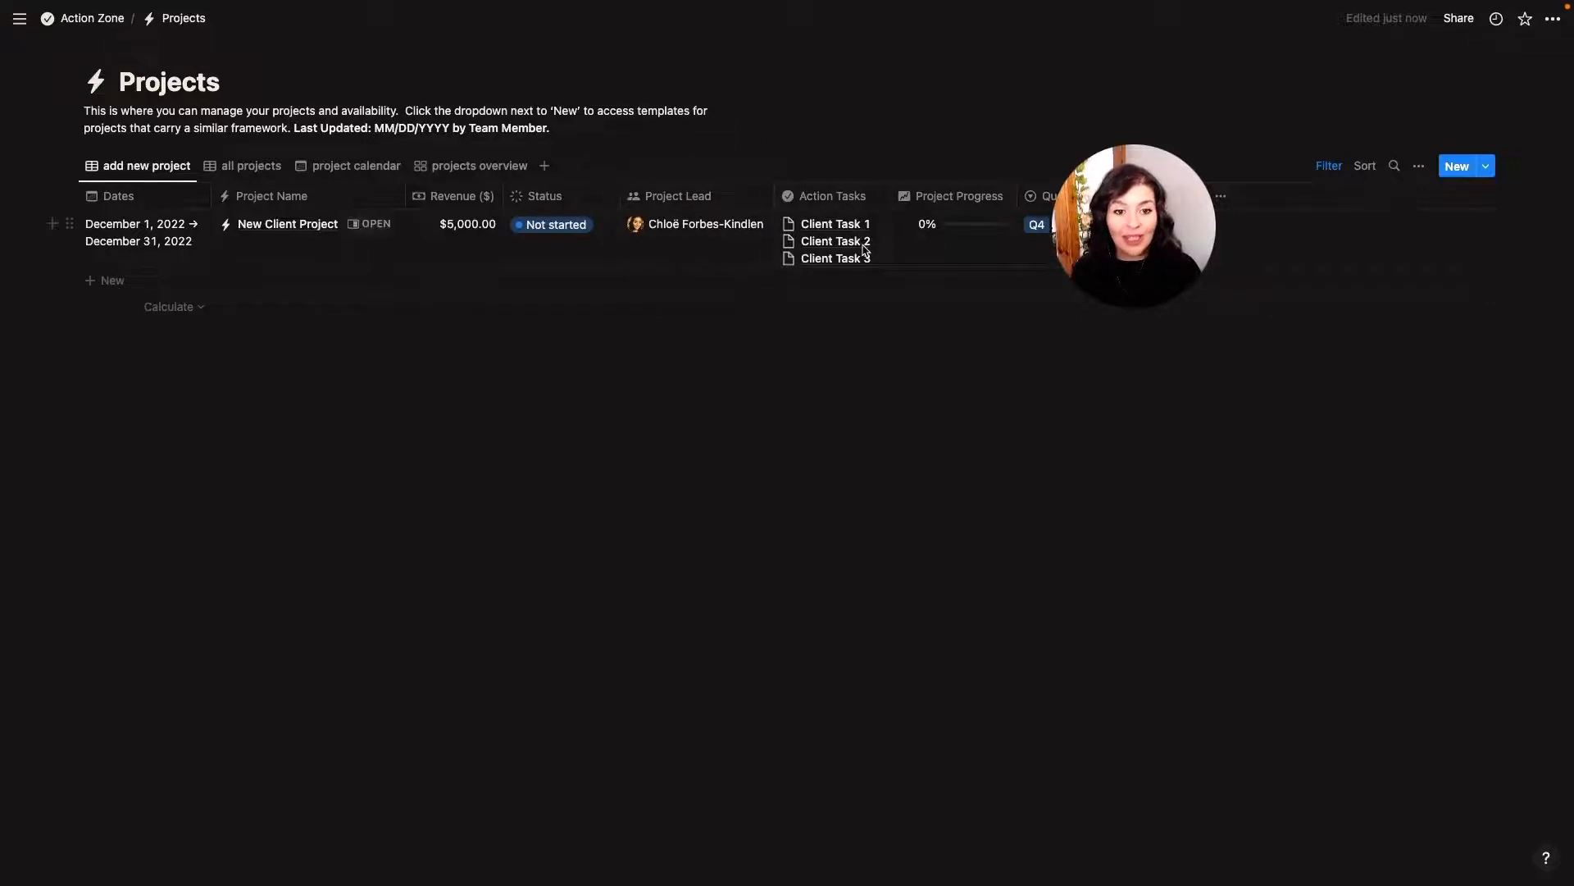
Widen the Action Tasks column slightly and examine the Project Progress rollup's relation, property and Percent per group calculation options
left_click_drag(1157, 198, 1376, 168)
left_click_drag(892, 196, 903, 195)
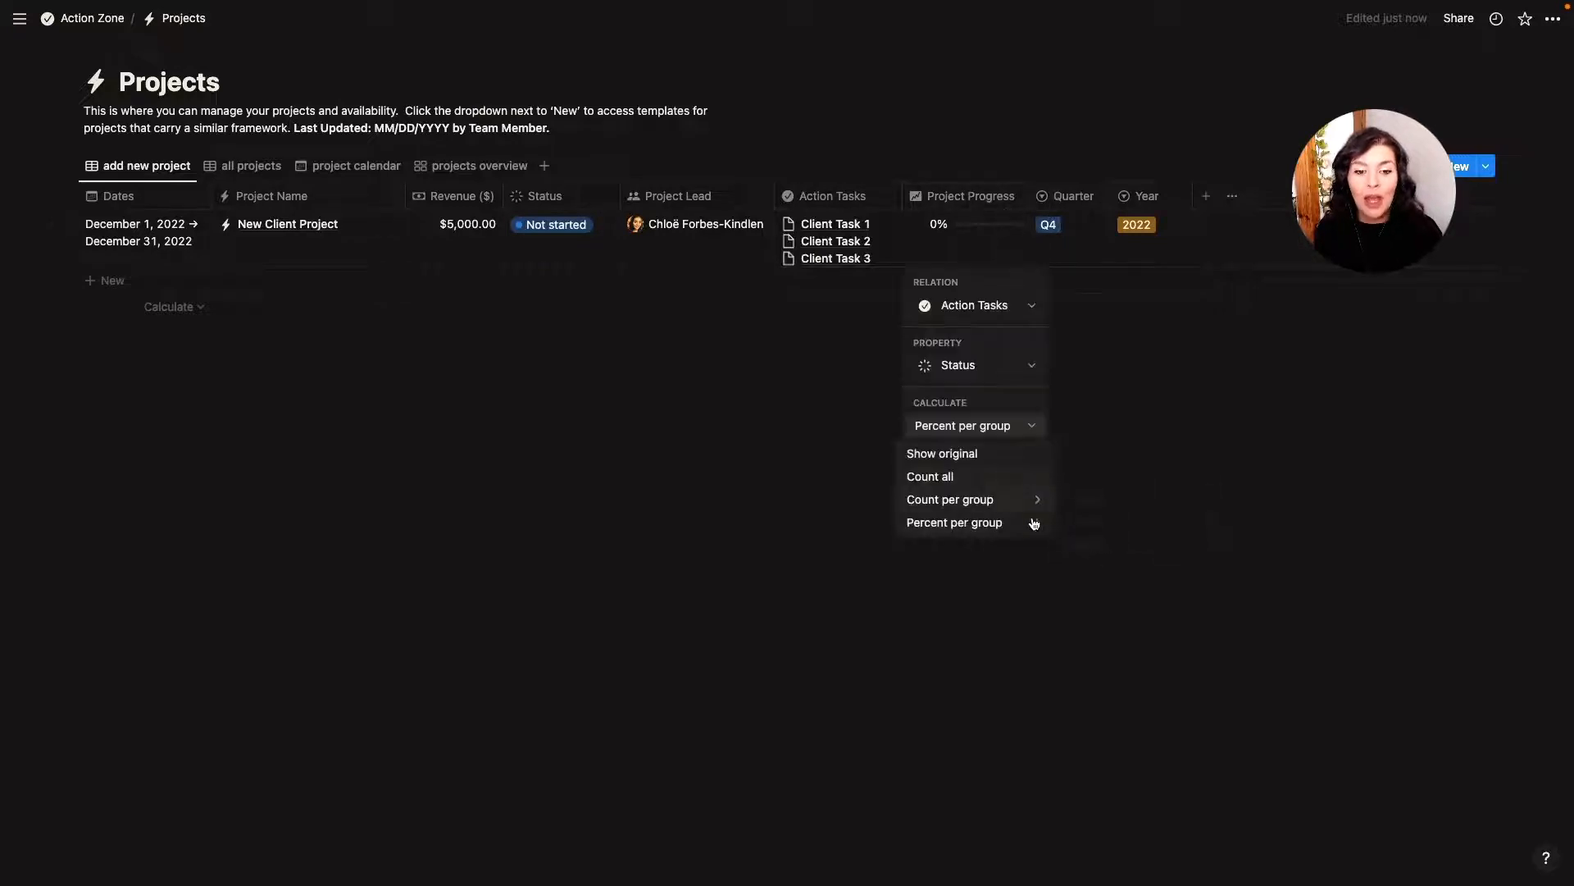
mouse_move(1034, 527)
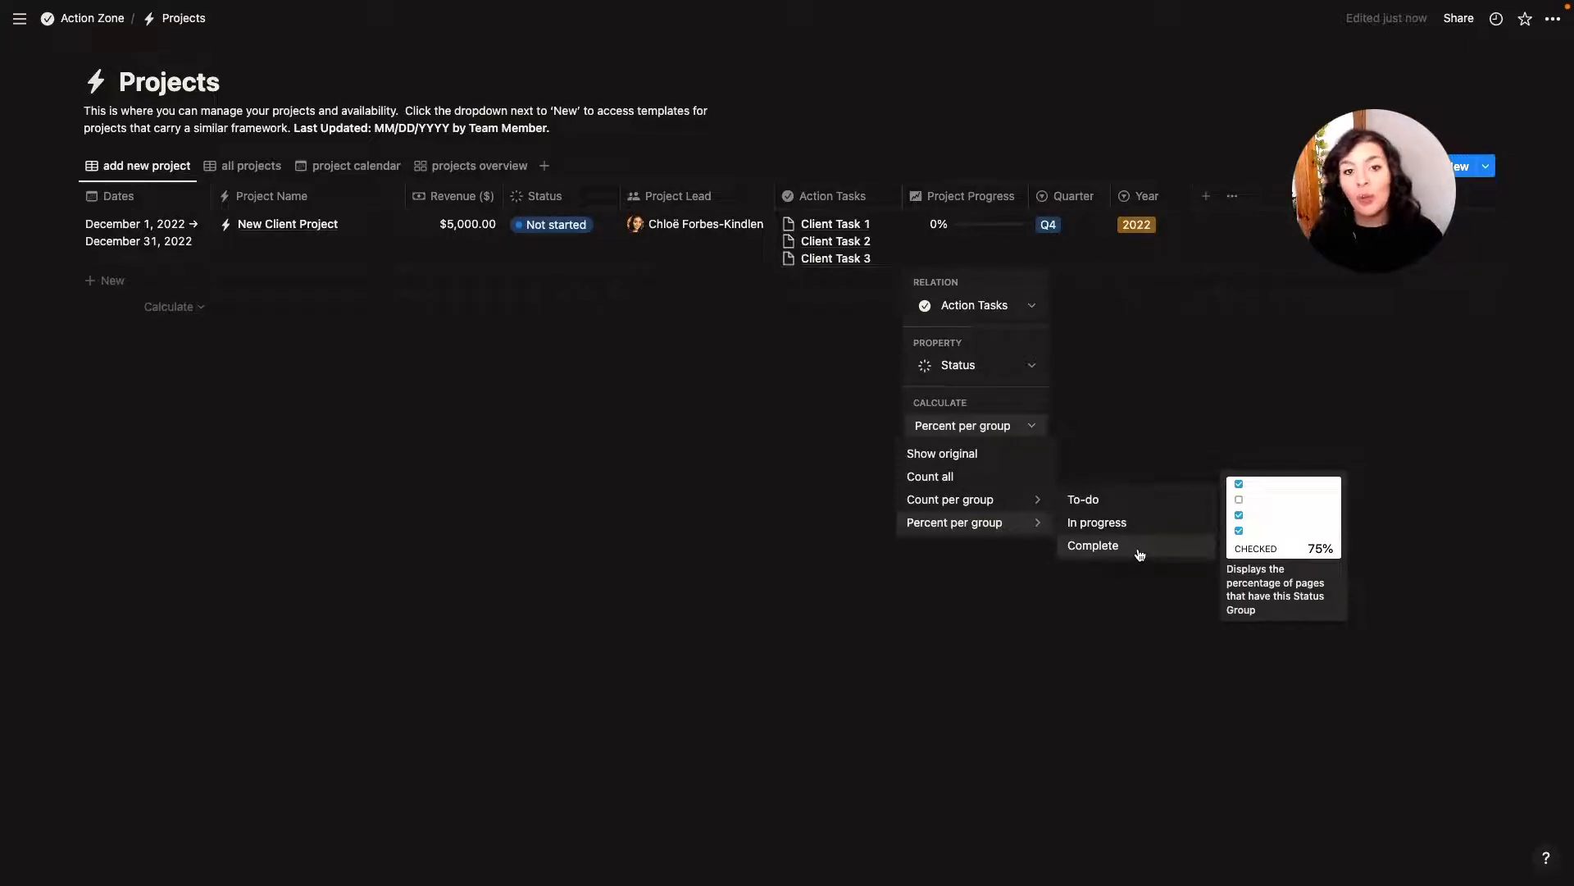
left_click(1085, 246)
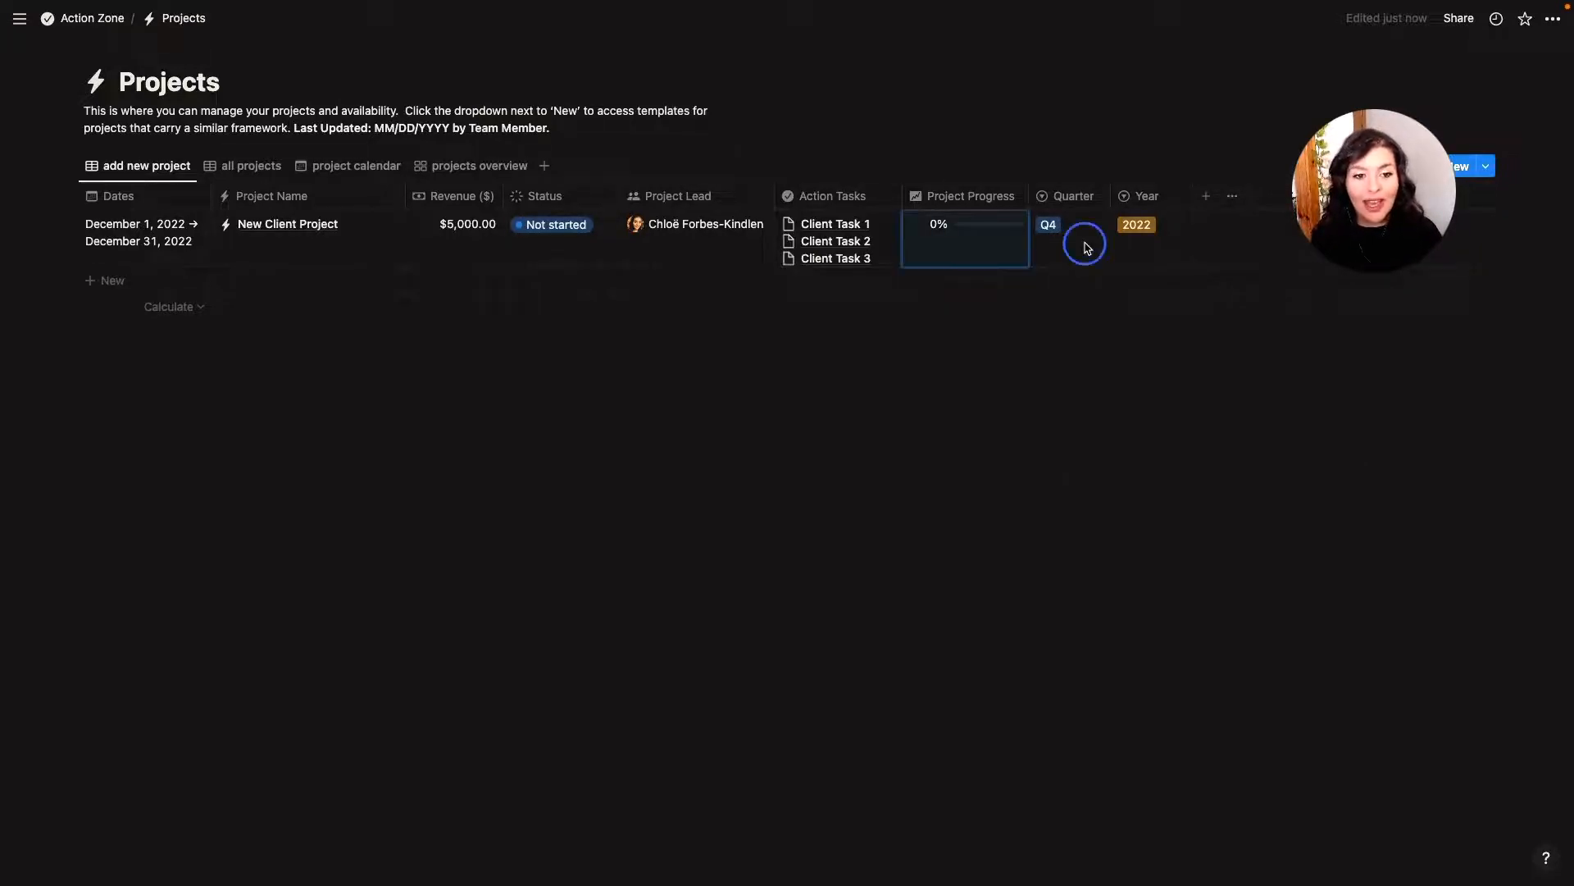
left_click(1085, 246)
key("Escape")
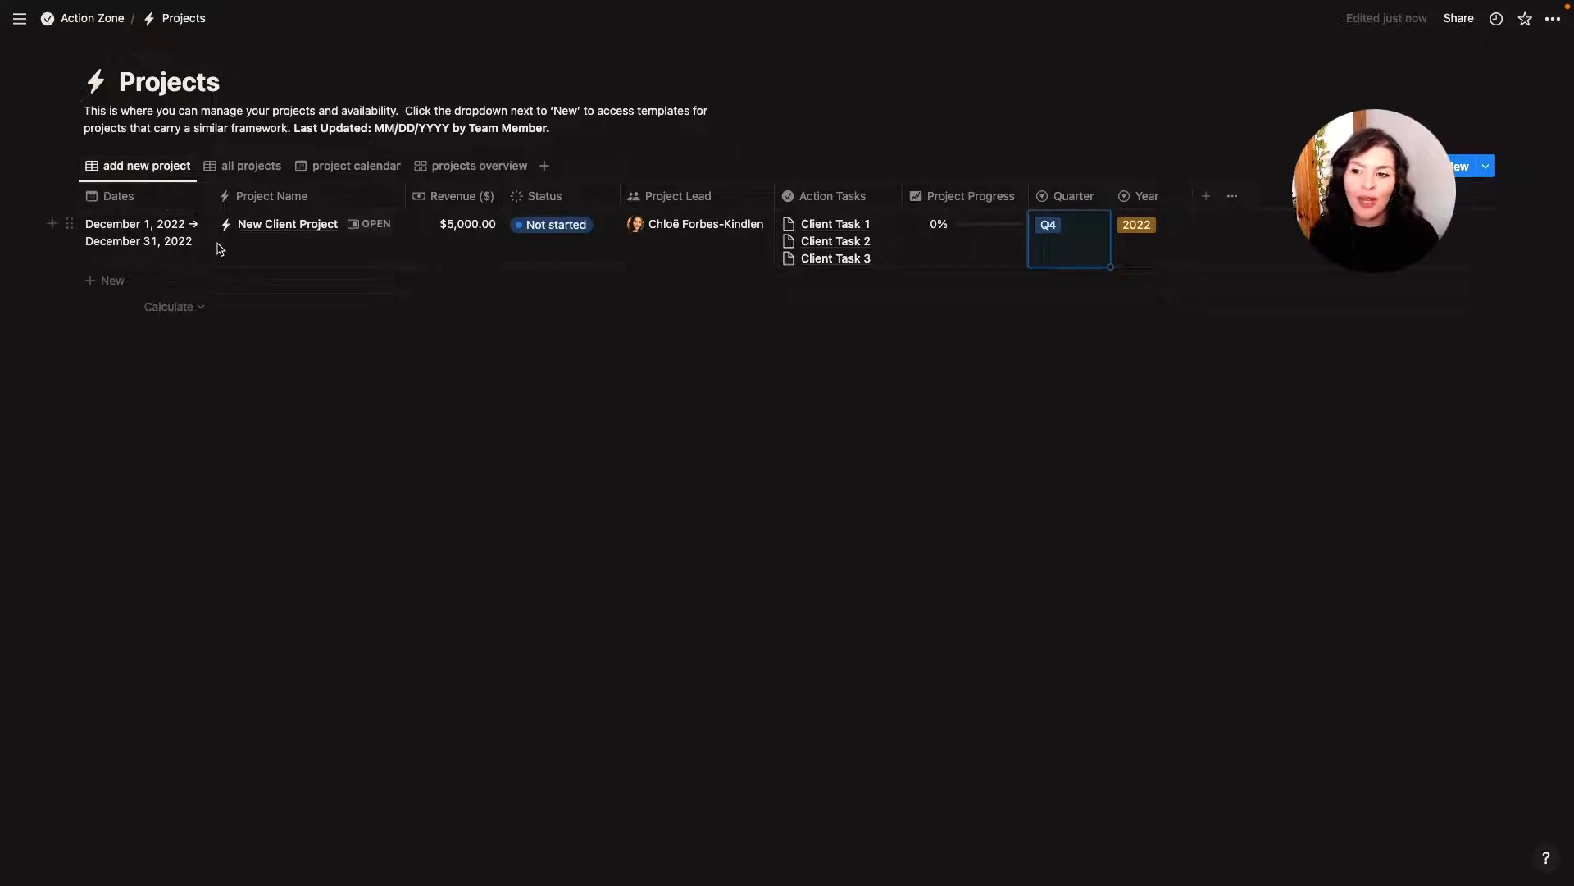
Review the all projects and project calendar views together with their view options
left_click(235, 169)
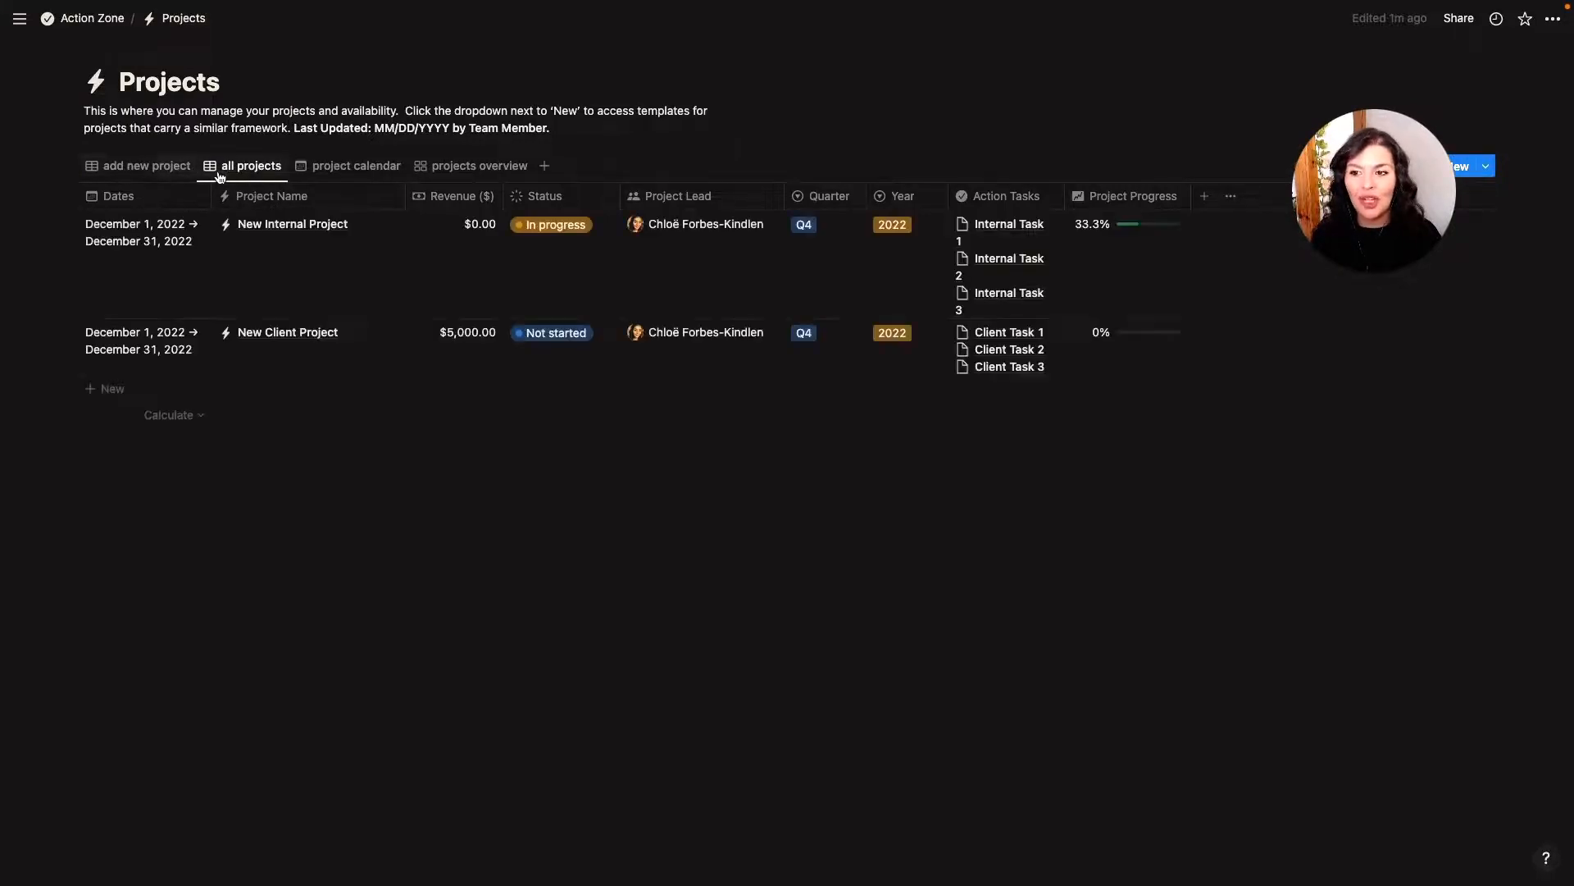
left_click(246, 177)
left_click(249, 210)
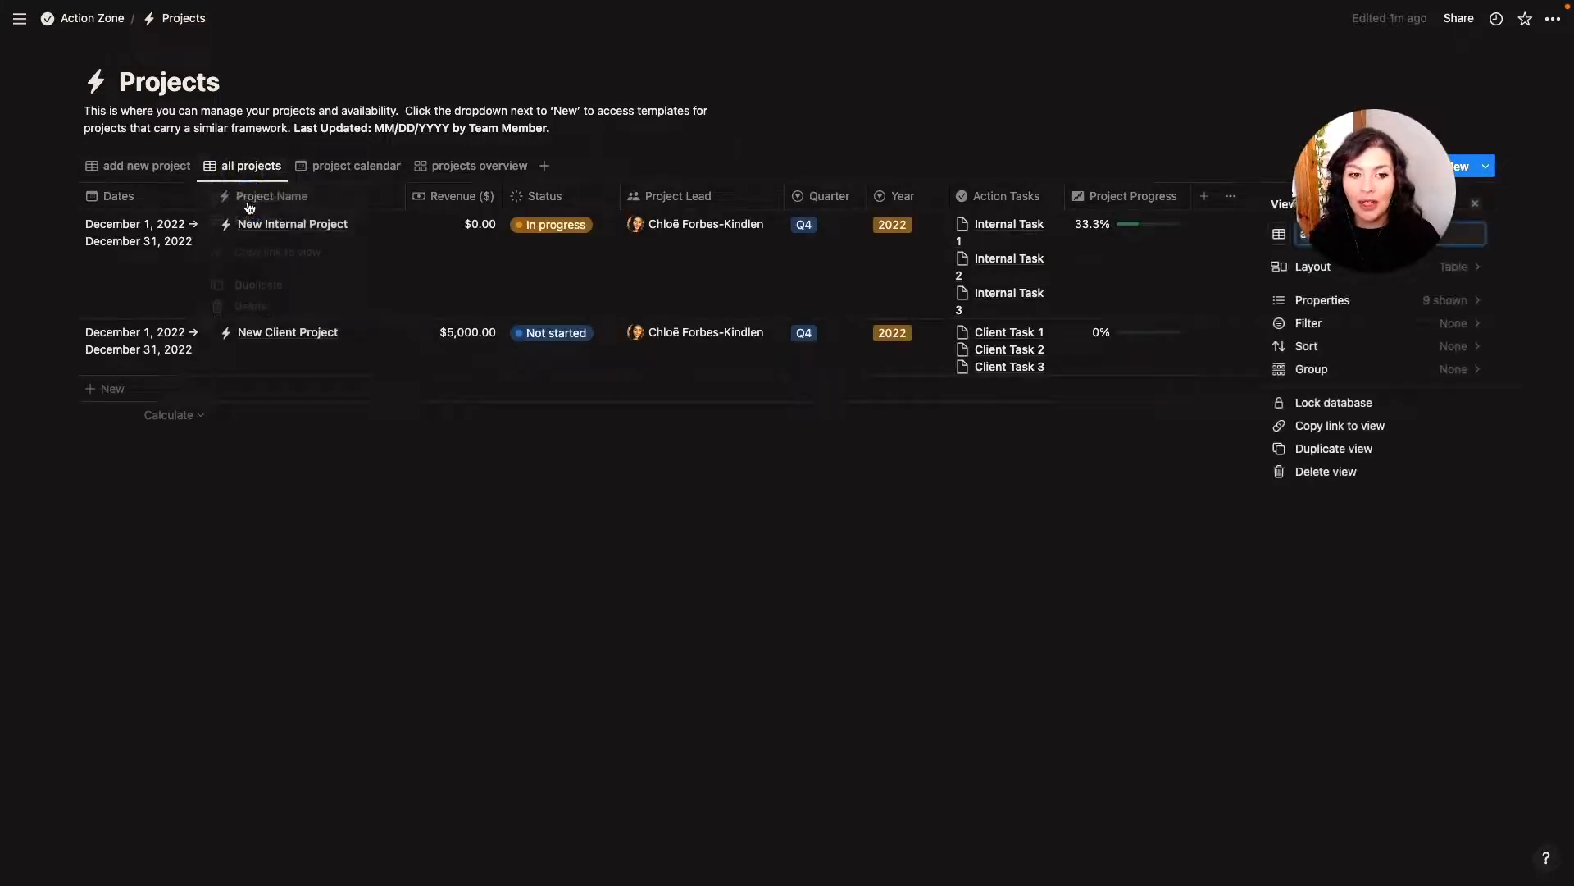
left_click(335, 166)
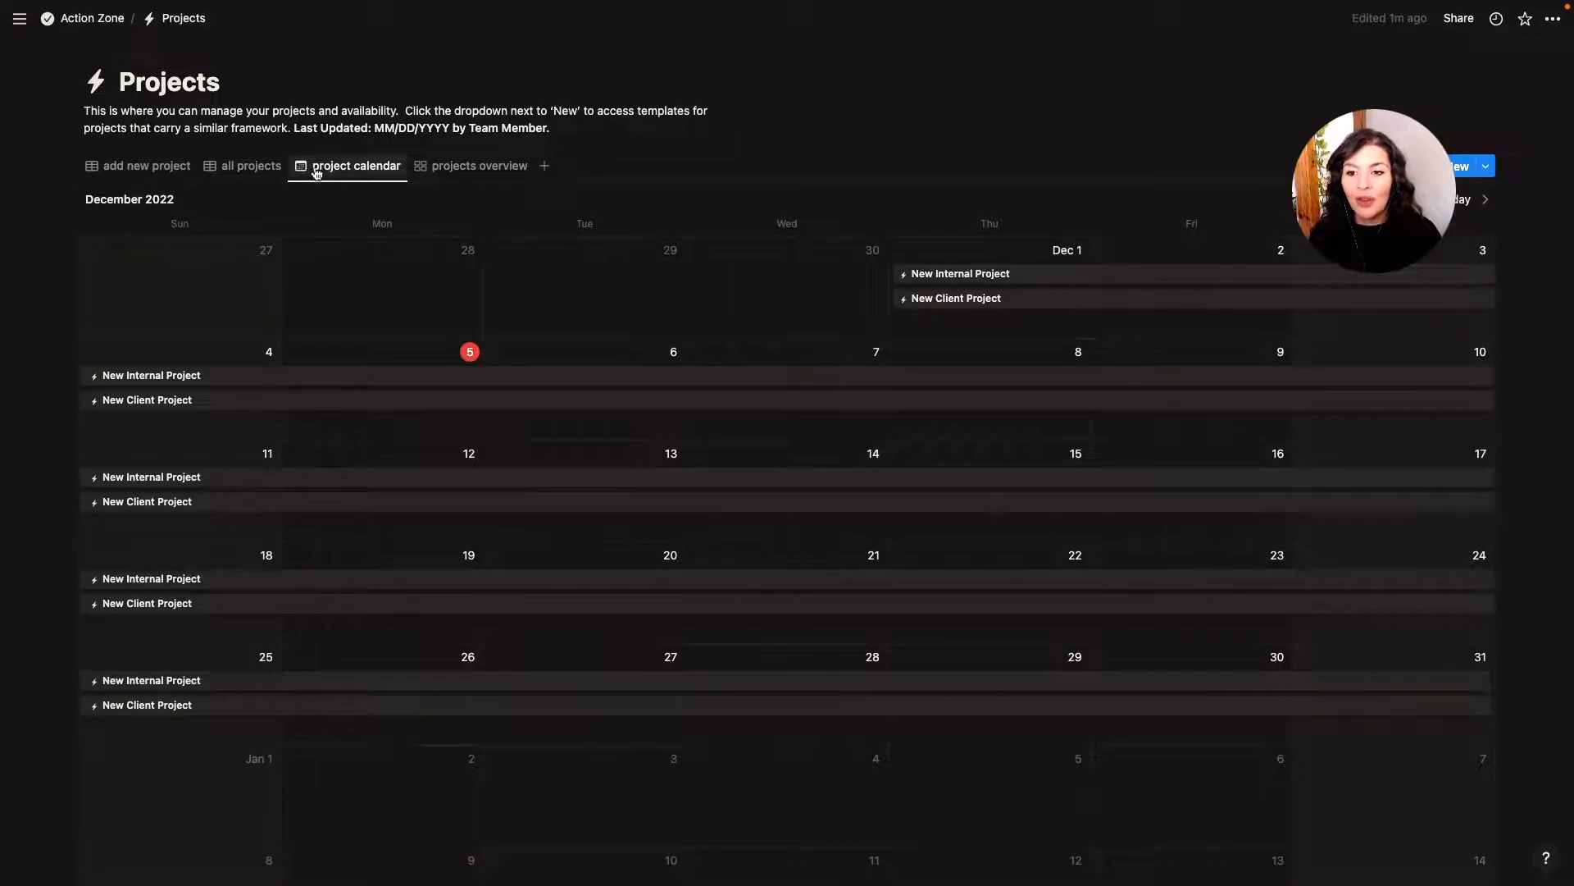
left_click(1418, 165)
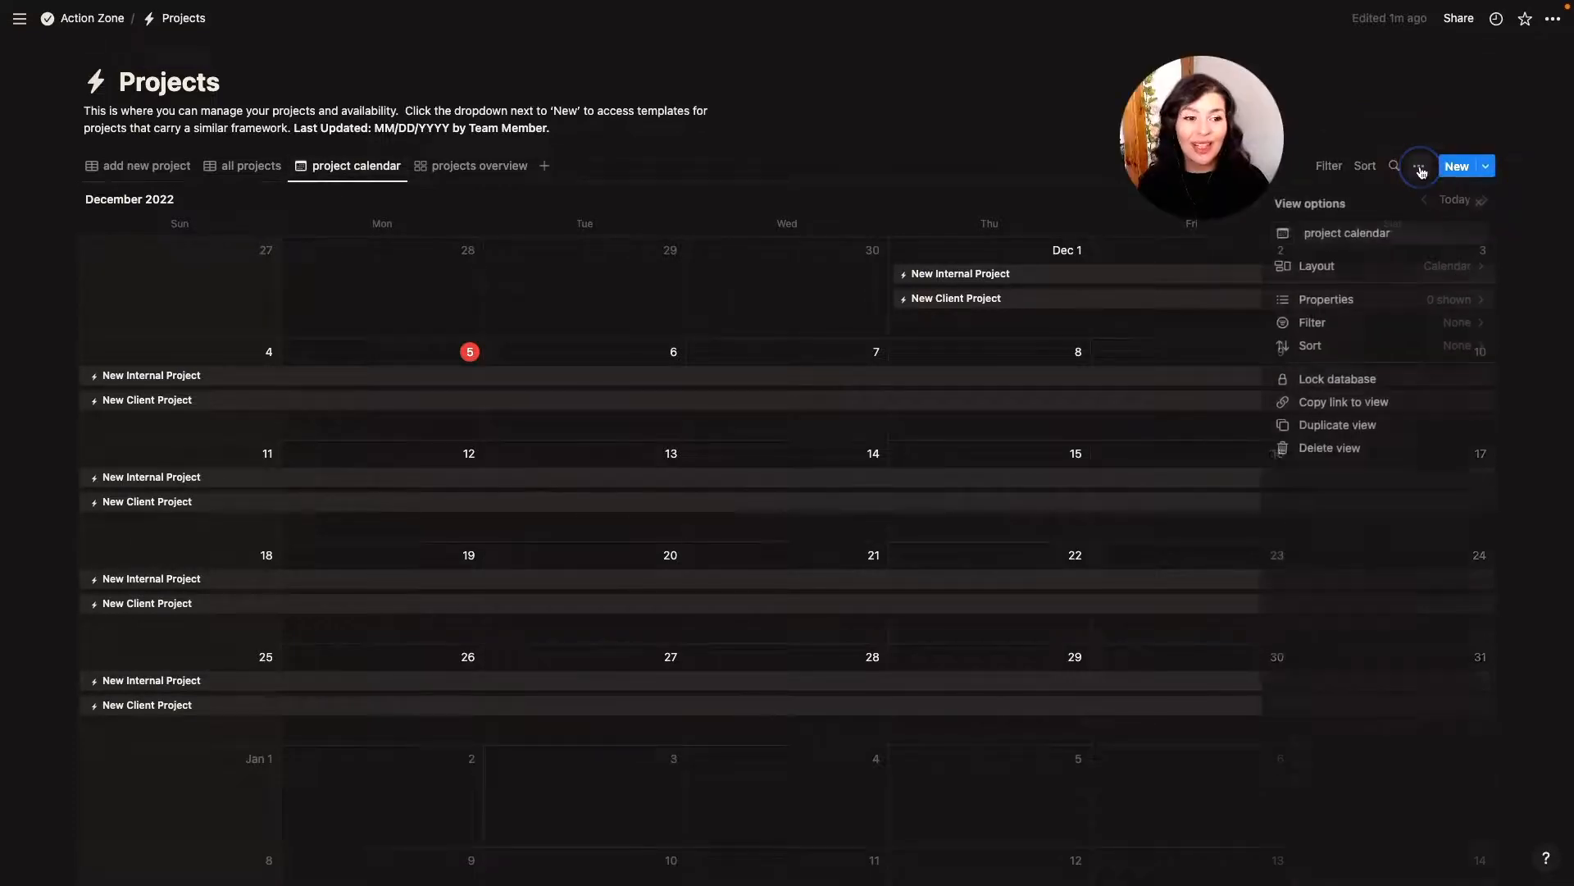
left_click(1459, 271)
Open the projects overview view and set its gallery card size to Medium
left_click(451, 167)
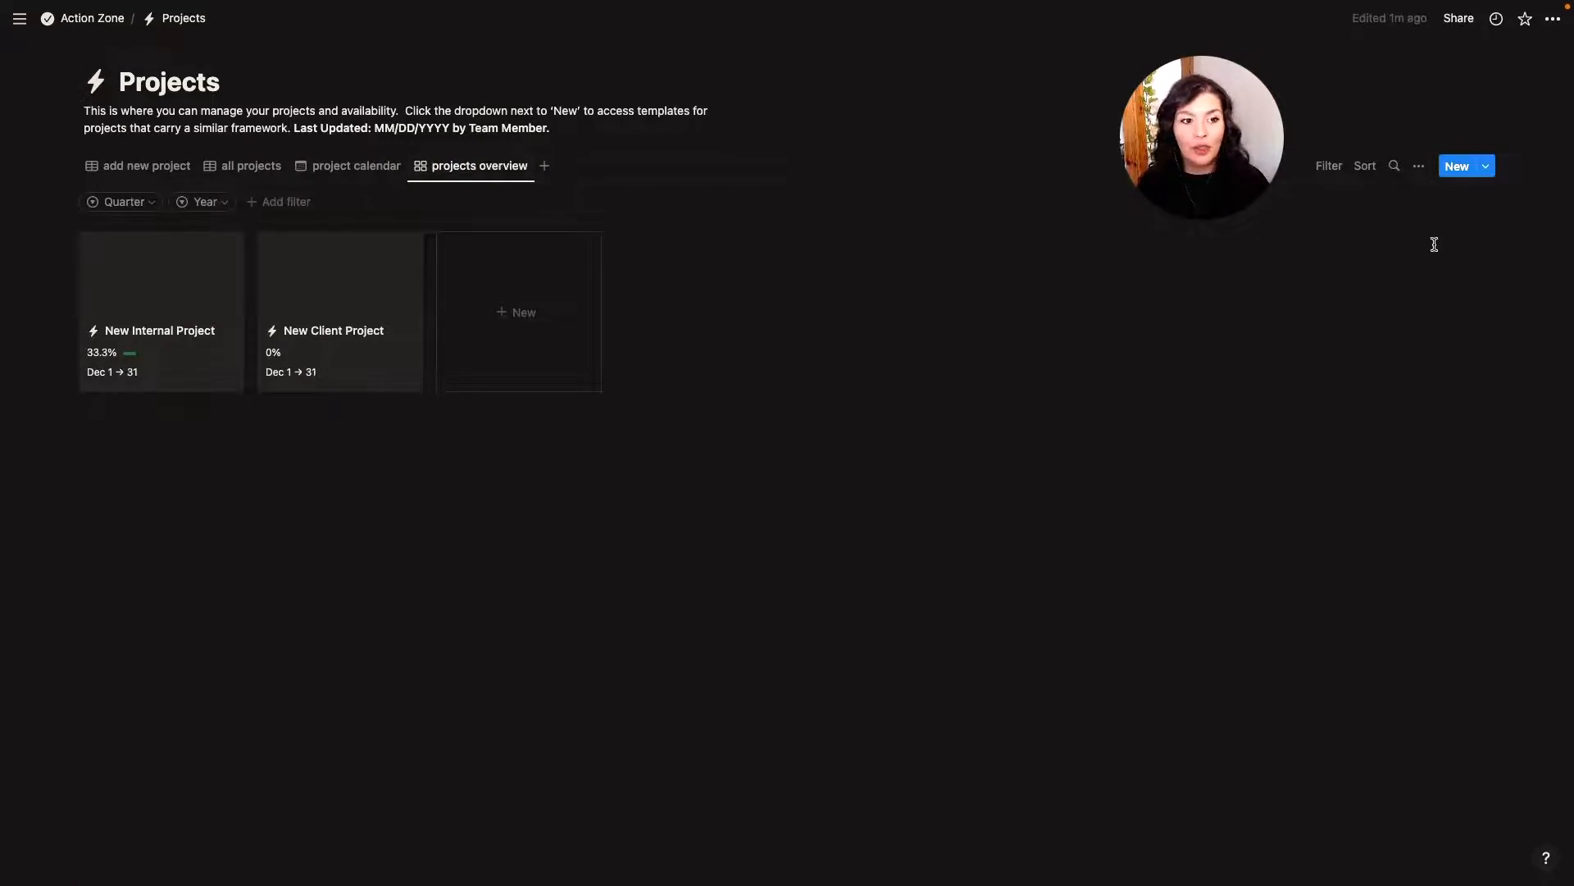
left_click(1419, 166)
left_click(1468, 267)
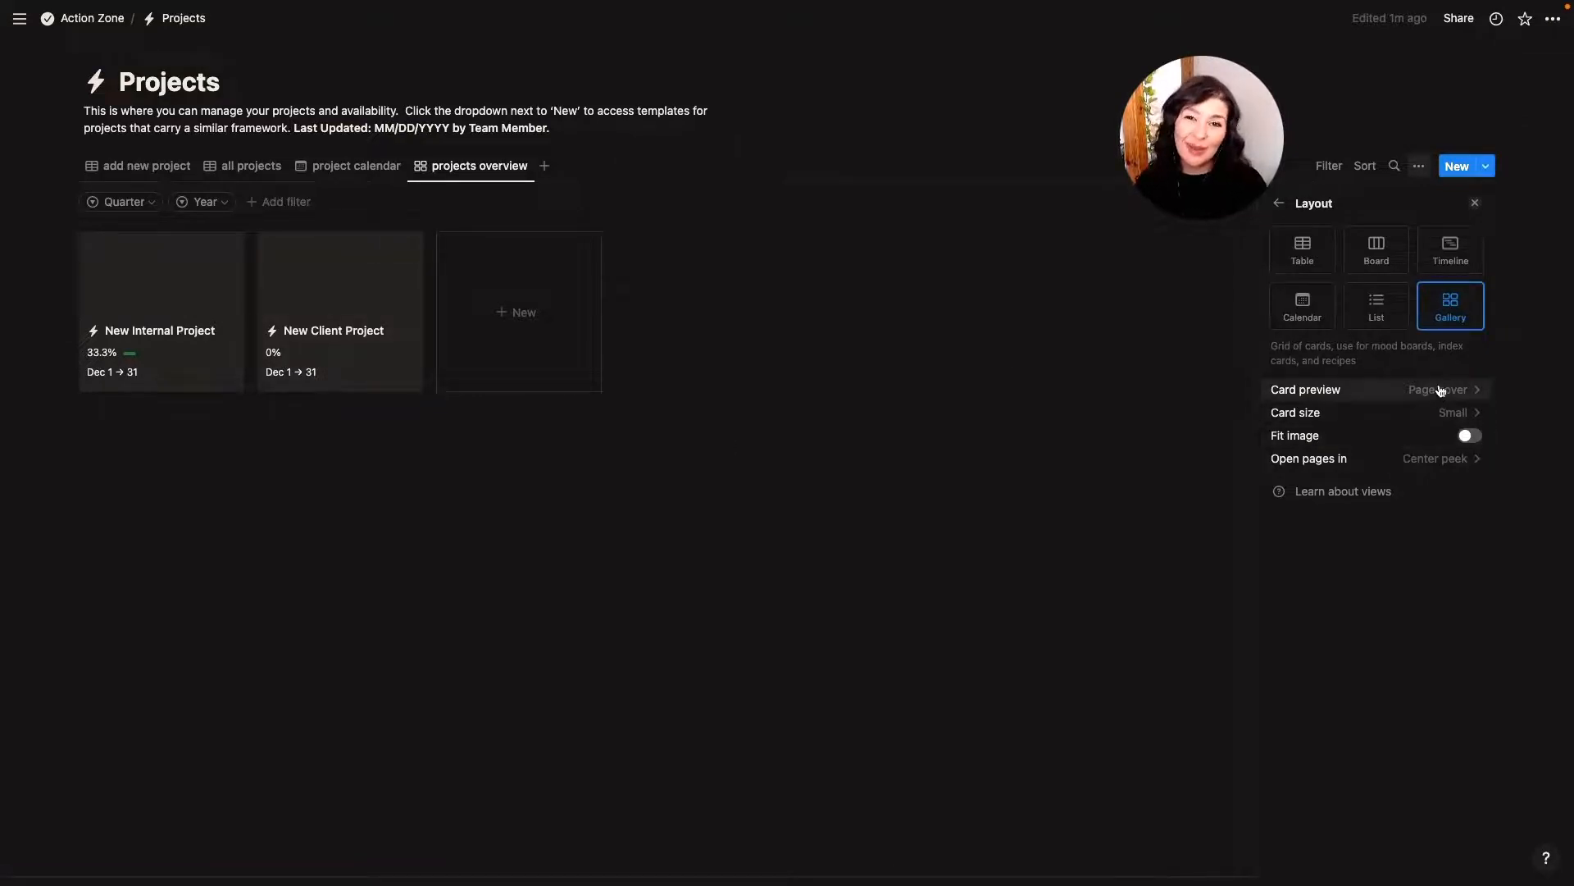
left_click(1452, 413)
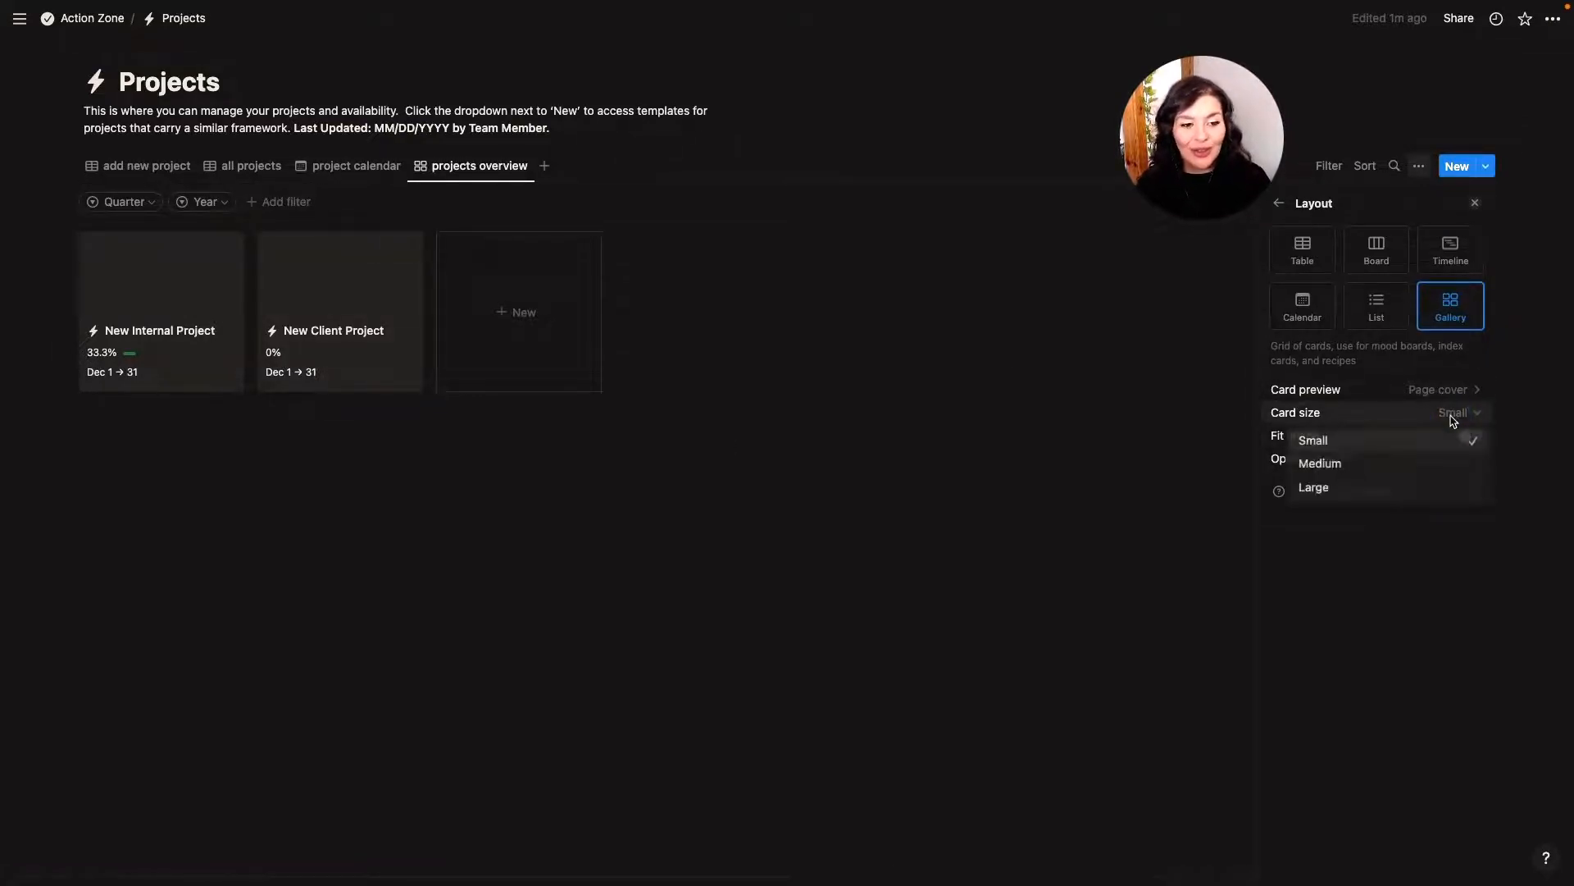
left_click(1398, 460)
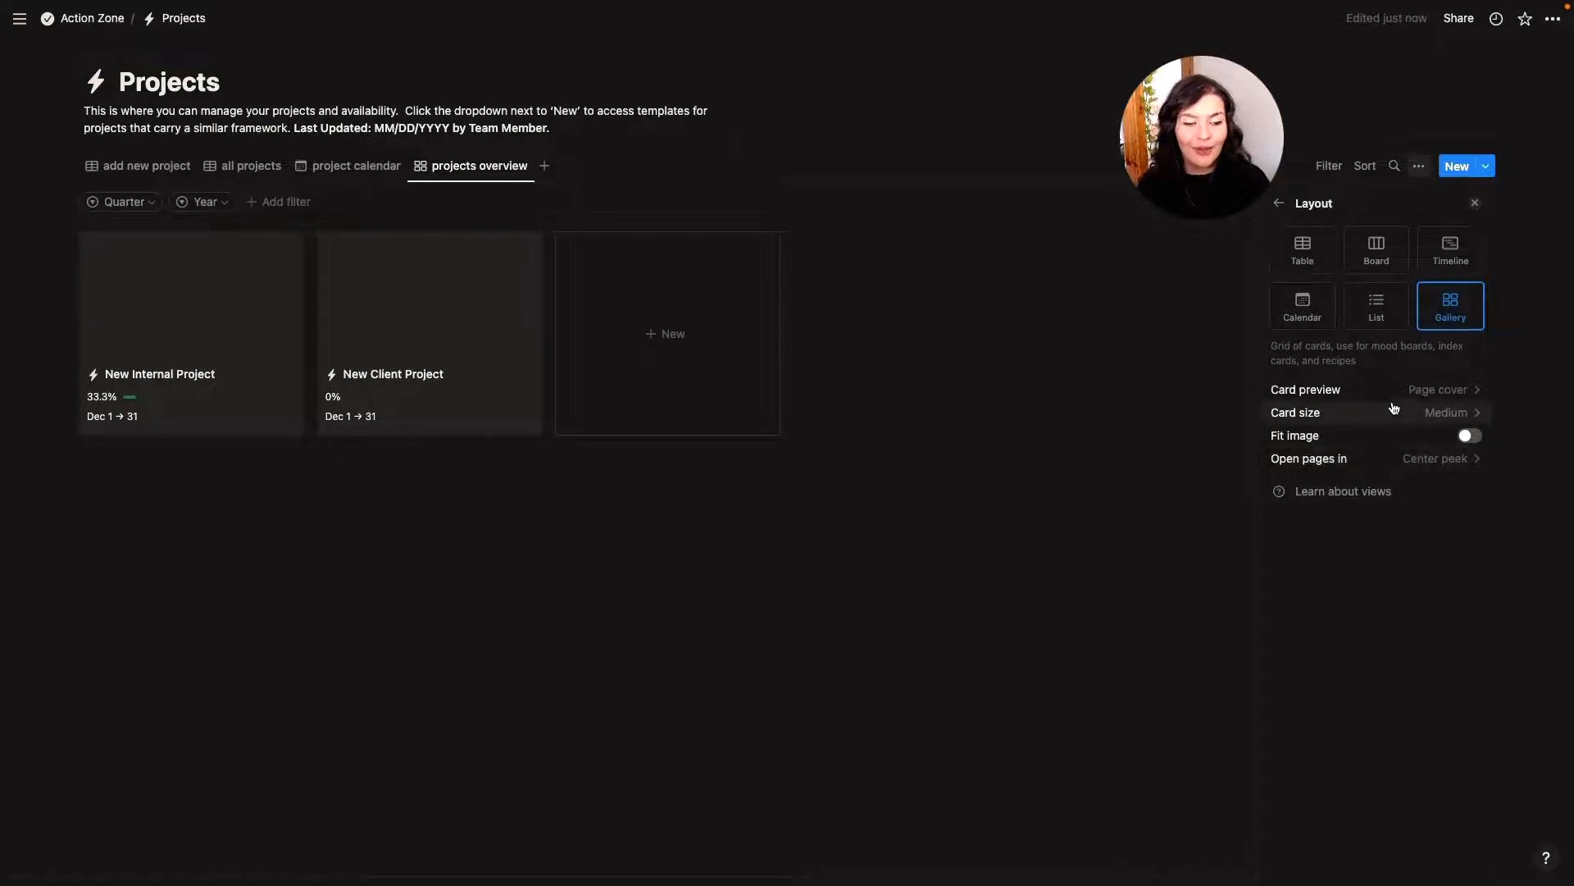
Review which properties are shown and hidden in the projects overview gallery
left_click(1280, 203)
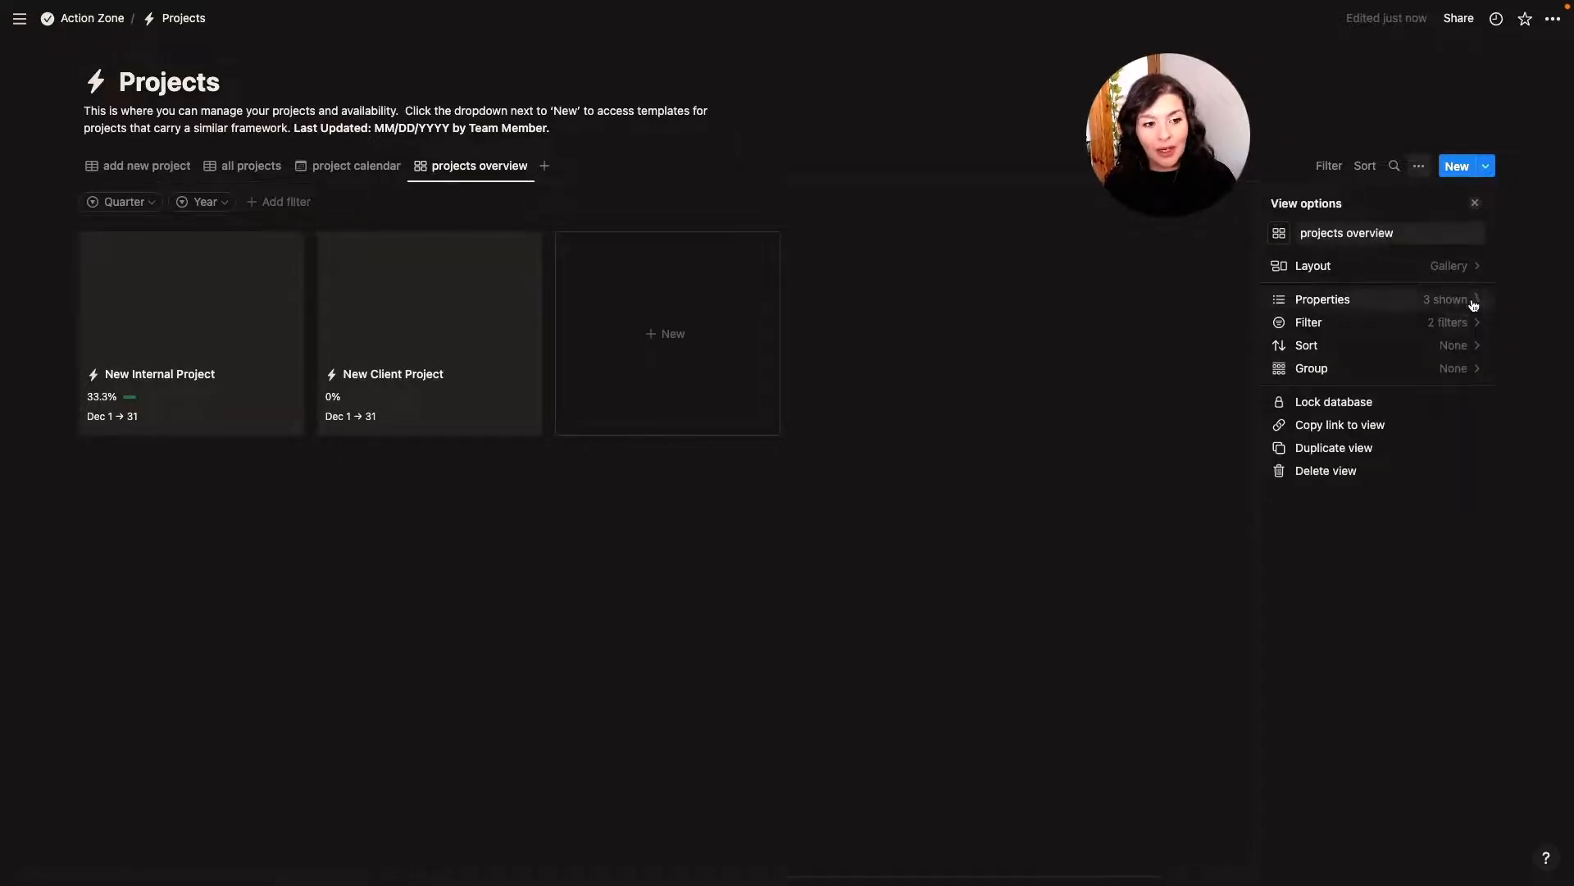
left_click(1470, 300)
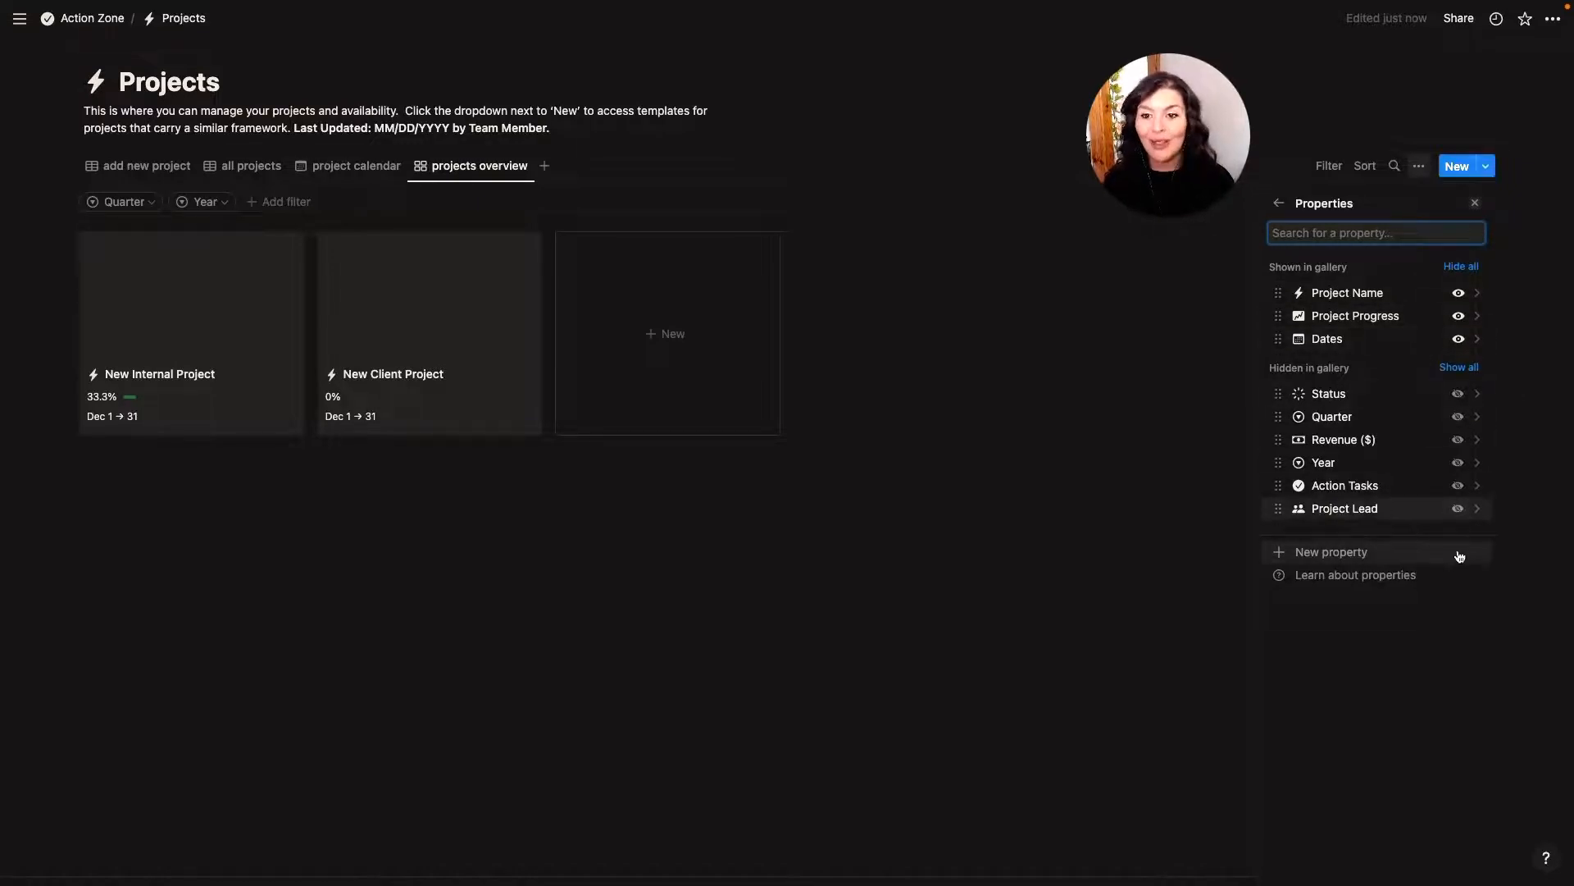
left_click(1147, 554)
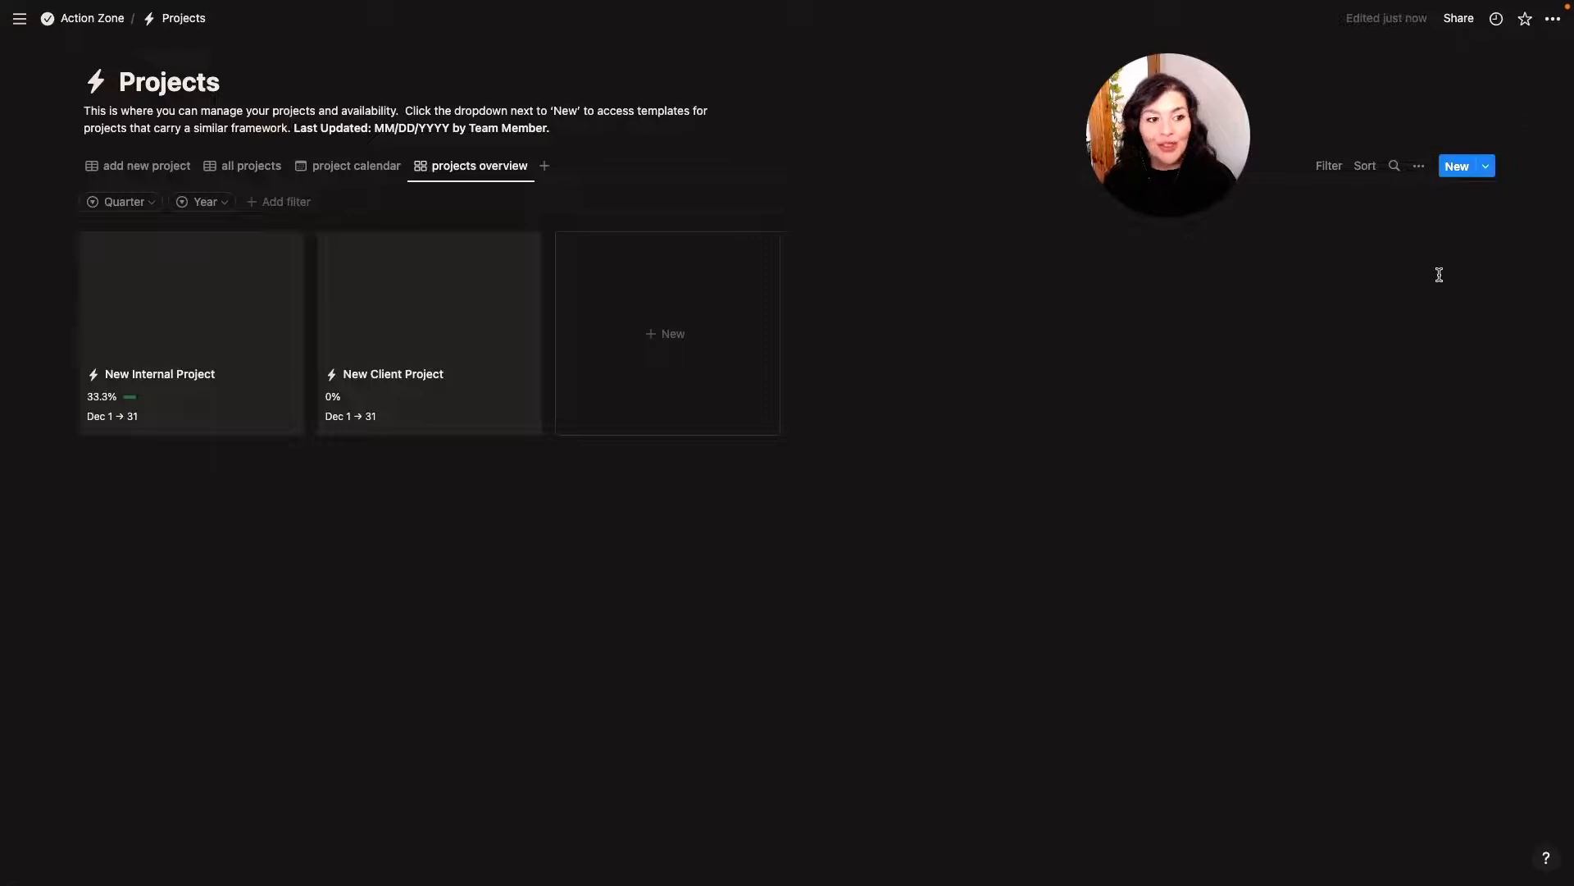
Open the New Project Template for editing as a full page and review its Project Overview and Project Management sections
left_click(1486, 166)
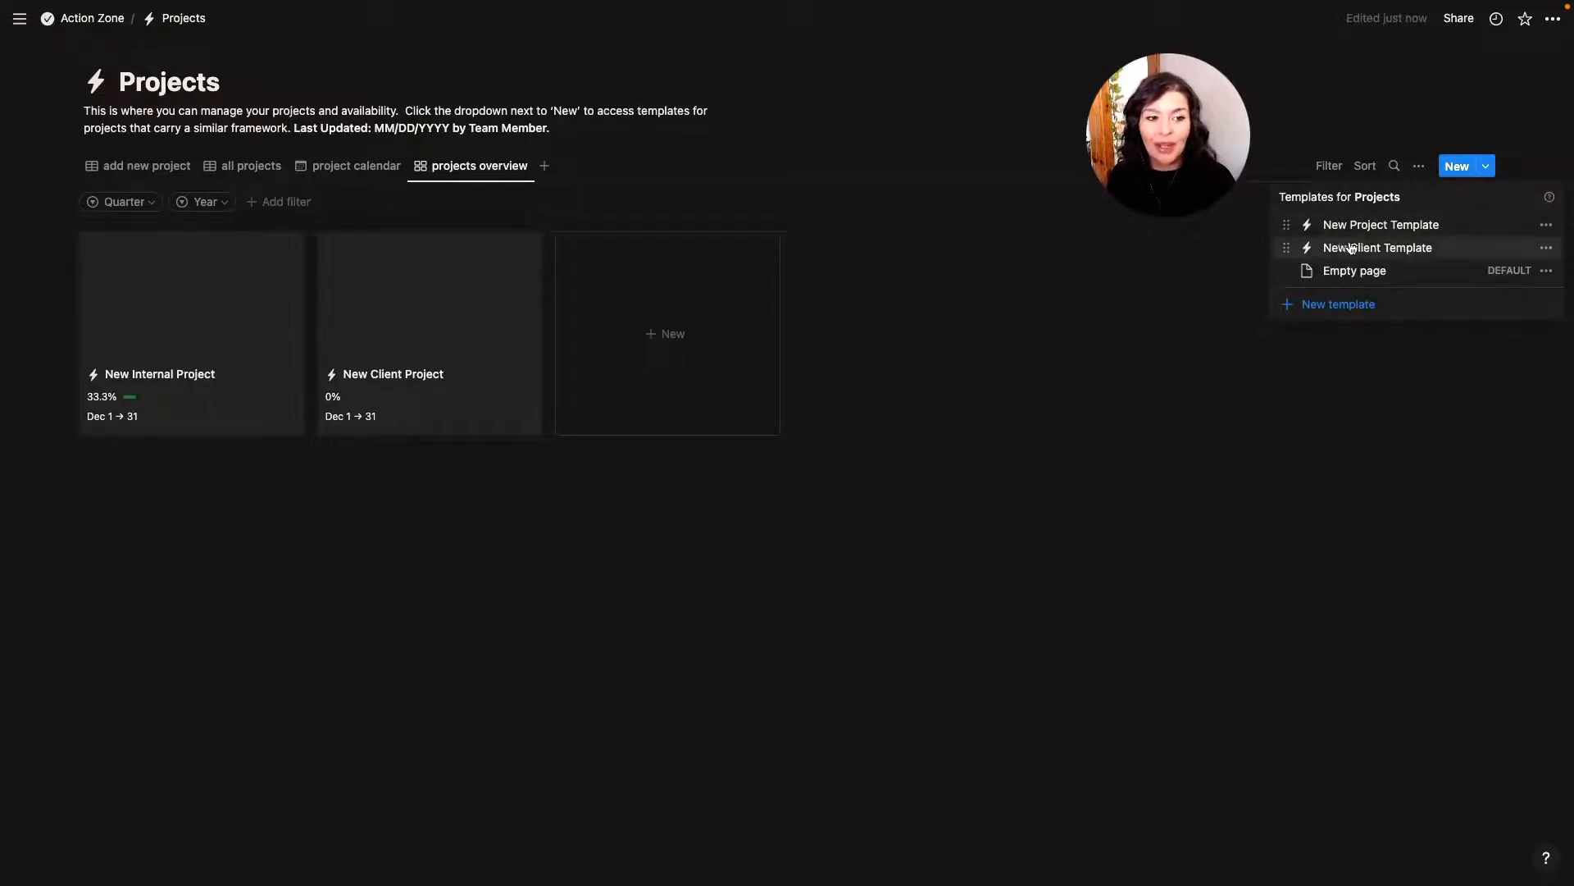
left_click(1547, 226)
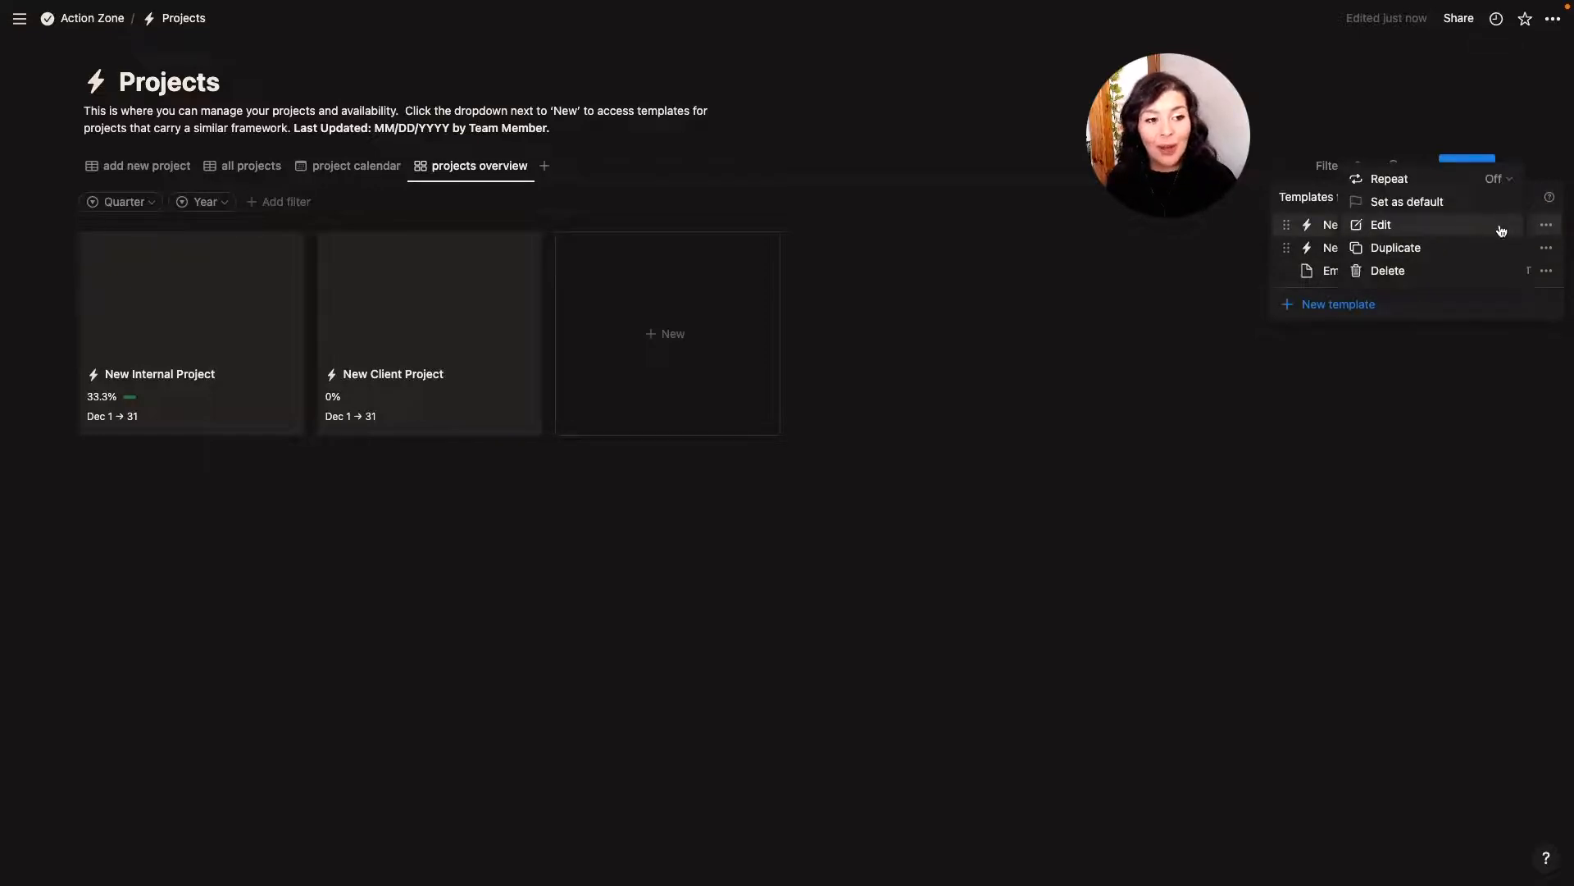
left_click(1457, 222)
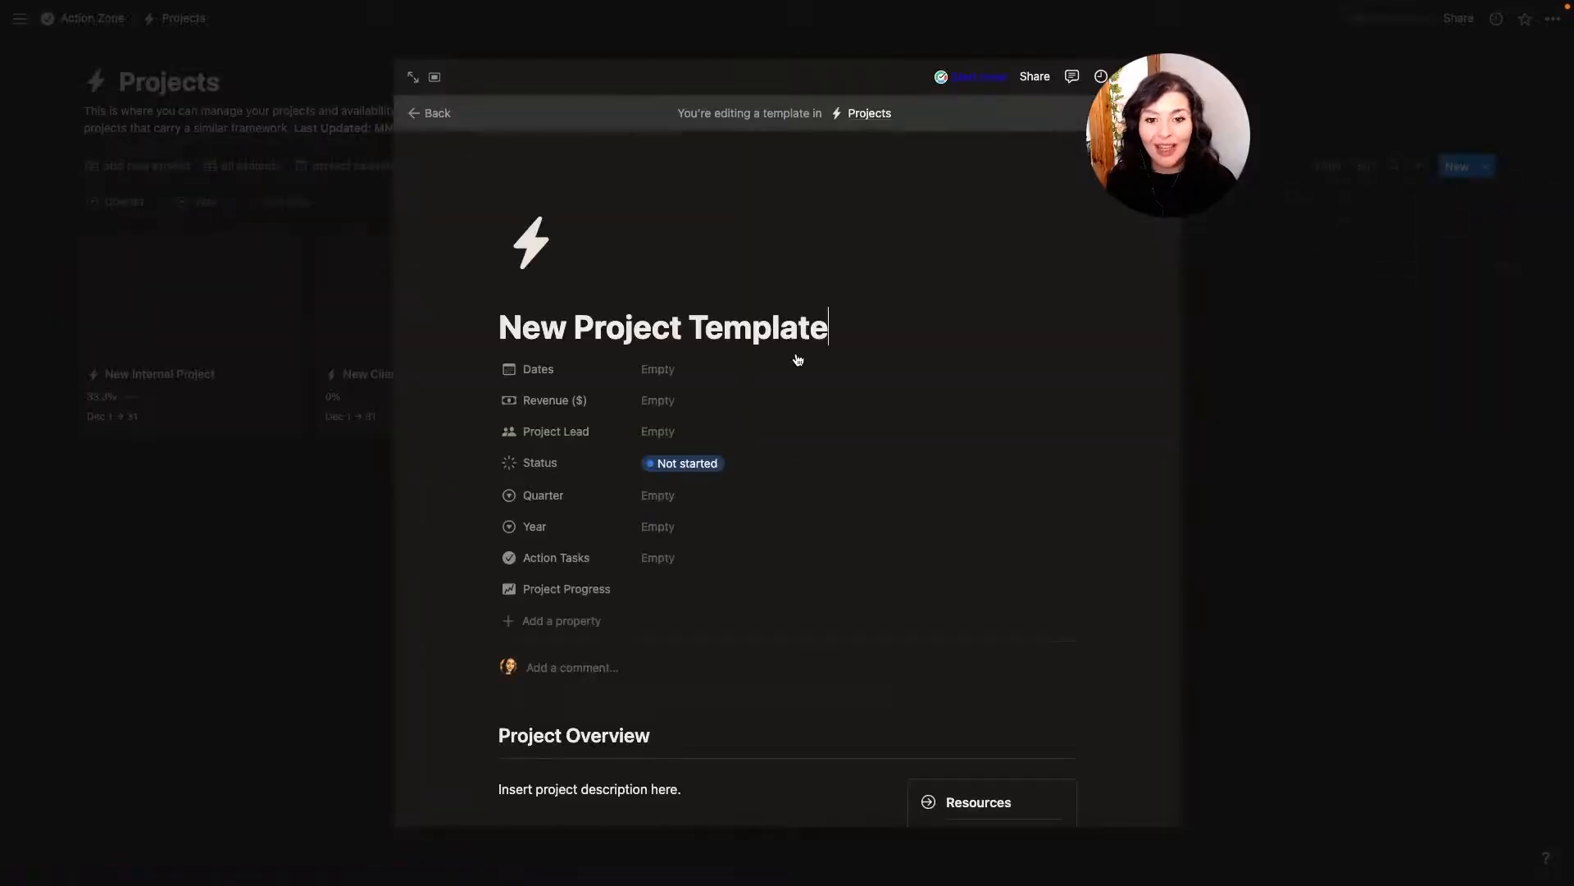
left_click(412, 78)
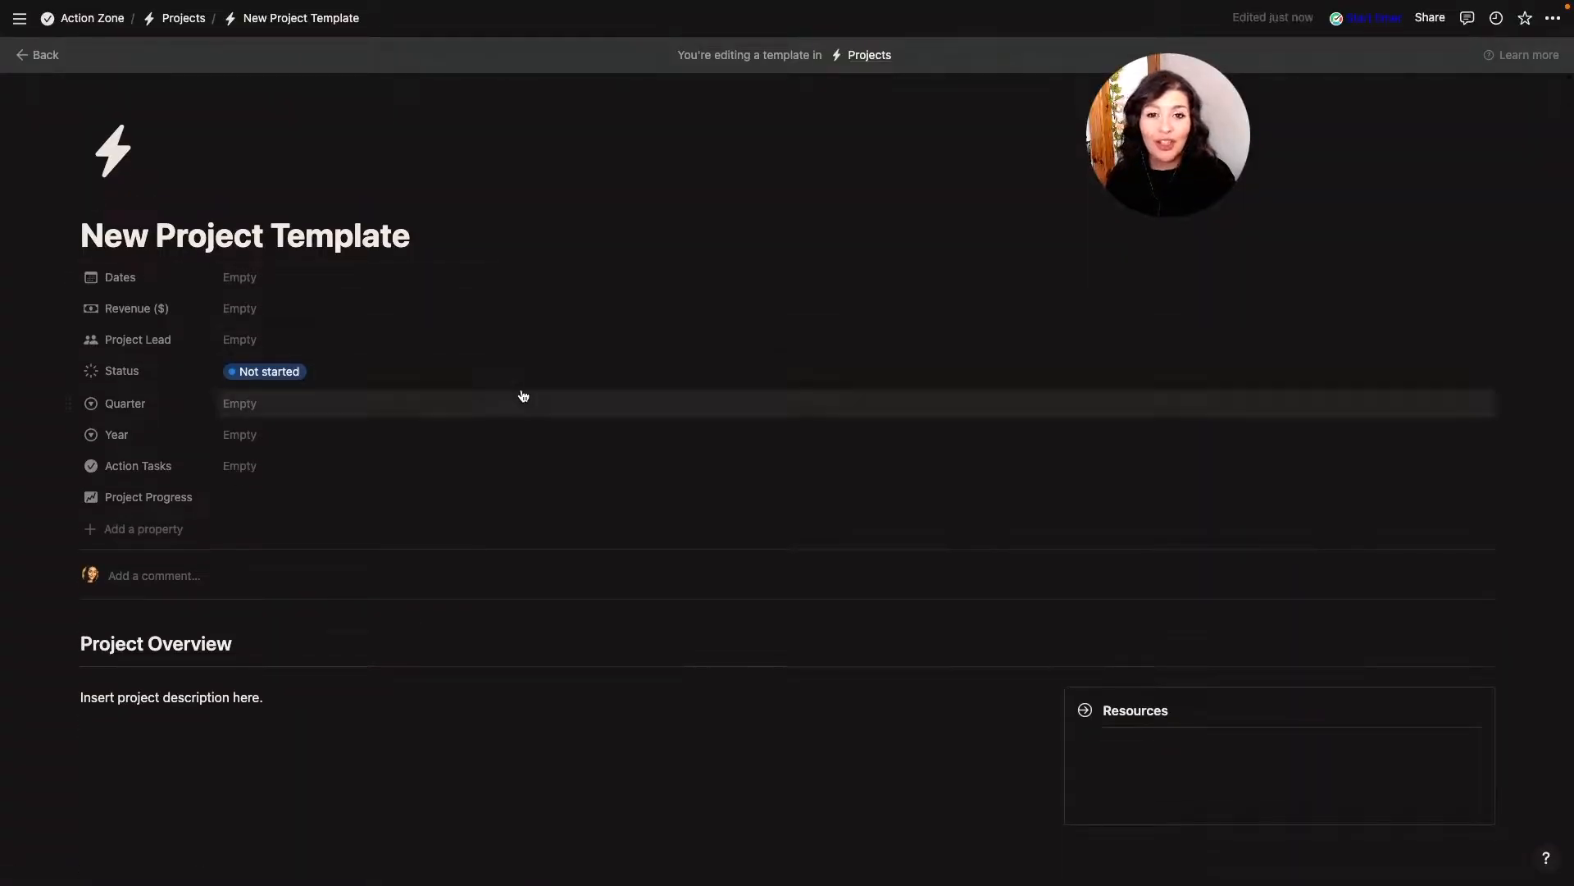
scroll(521, 396, "down", 3)
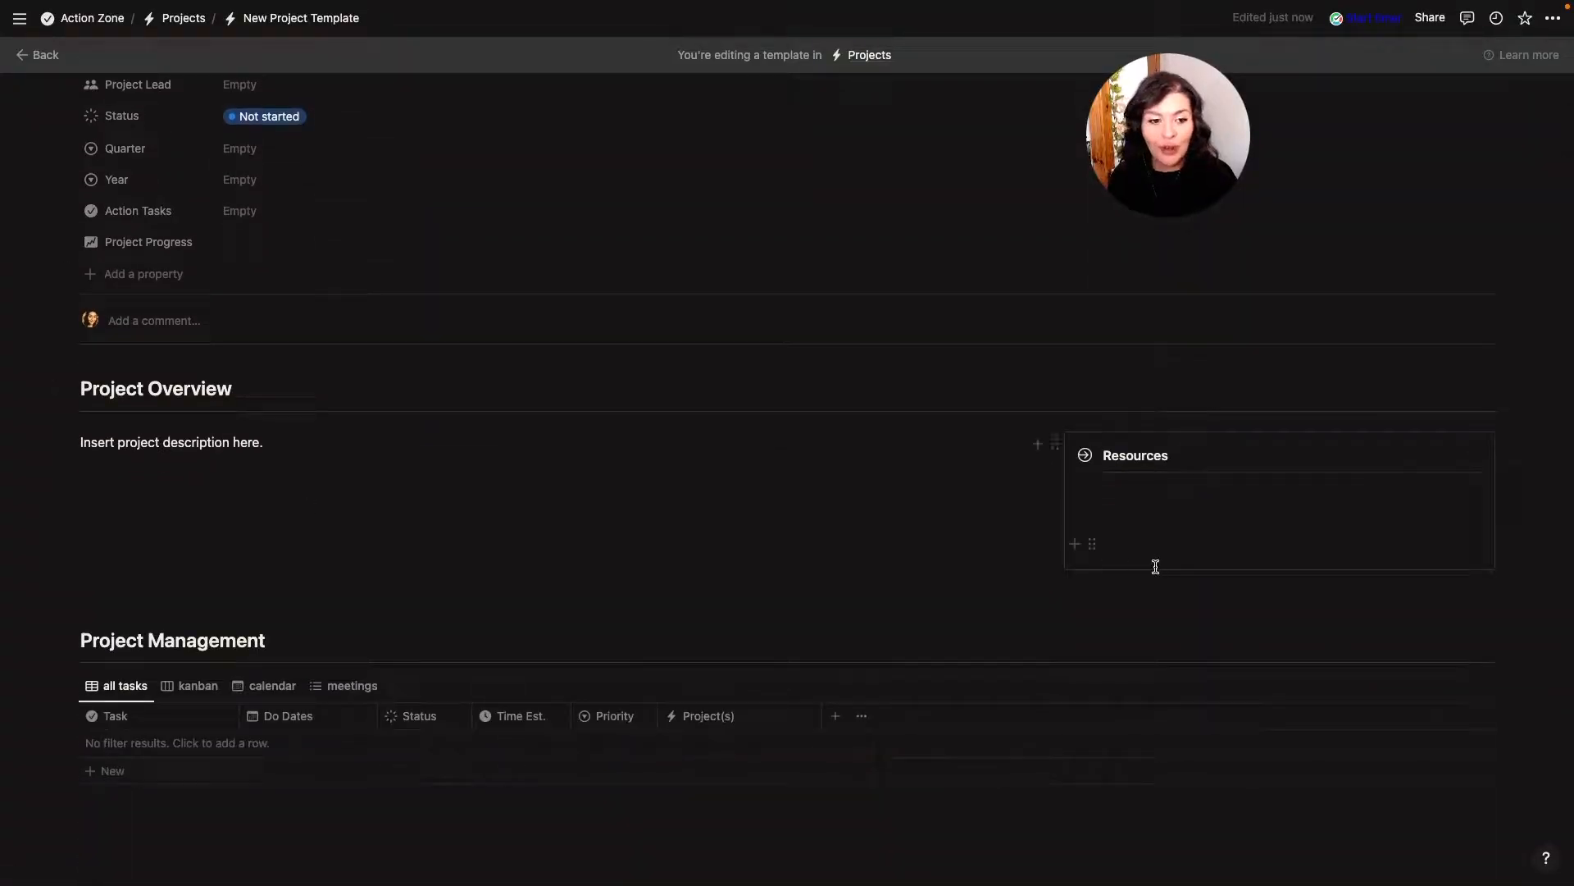
scroll(398, 619, "down", 2)
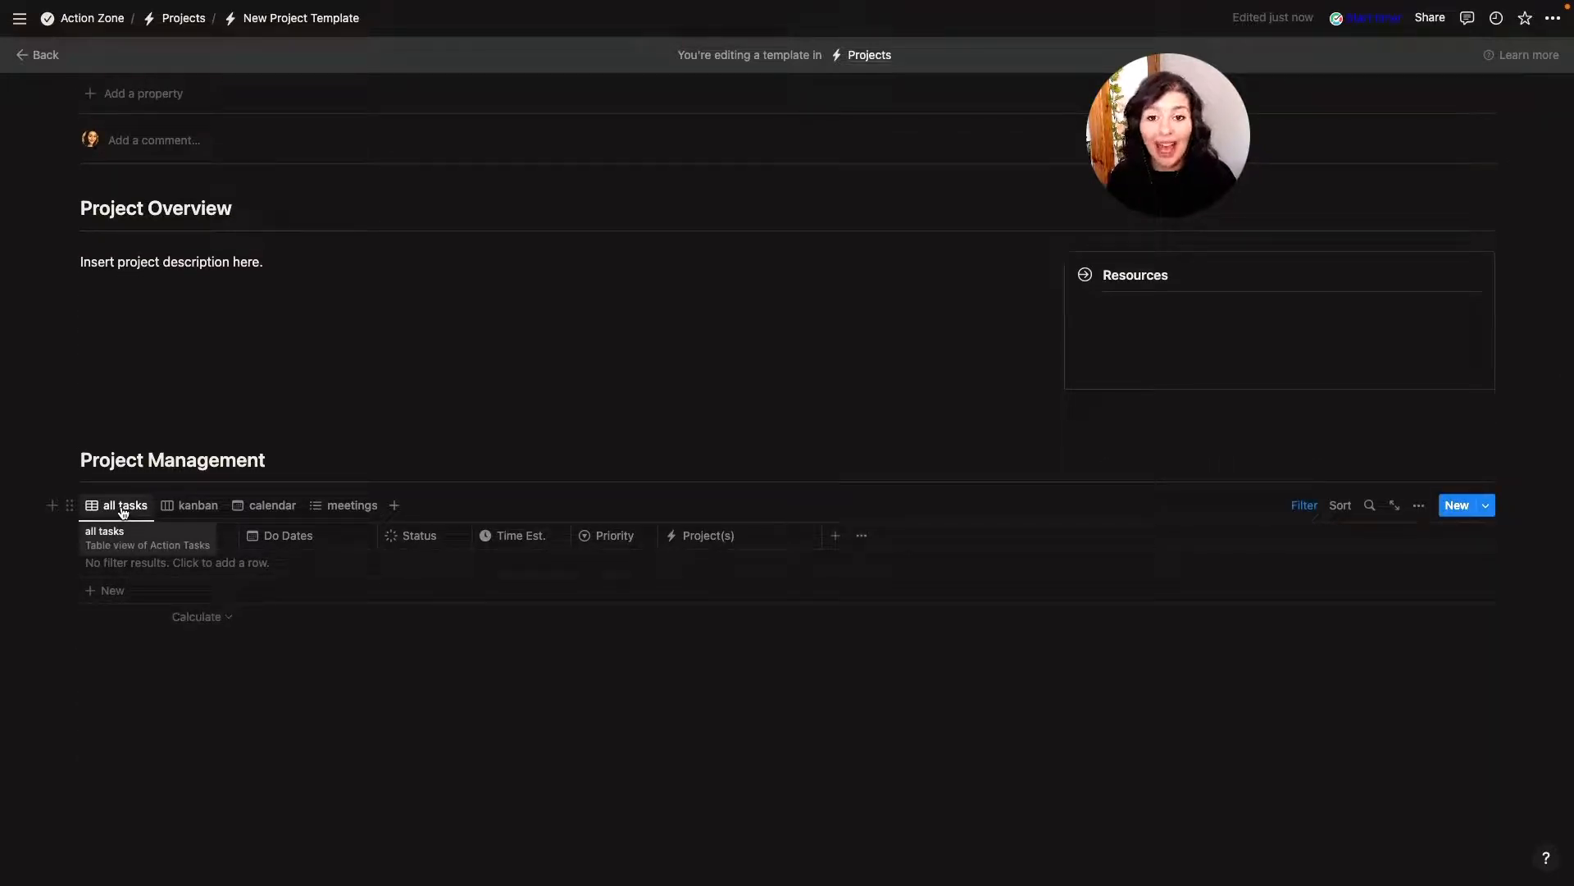
Show the database title above the template's all tasks view and examine the view's Project(s) filter
left_click(123, 509)
left_click(143, 616)
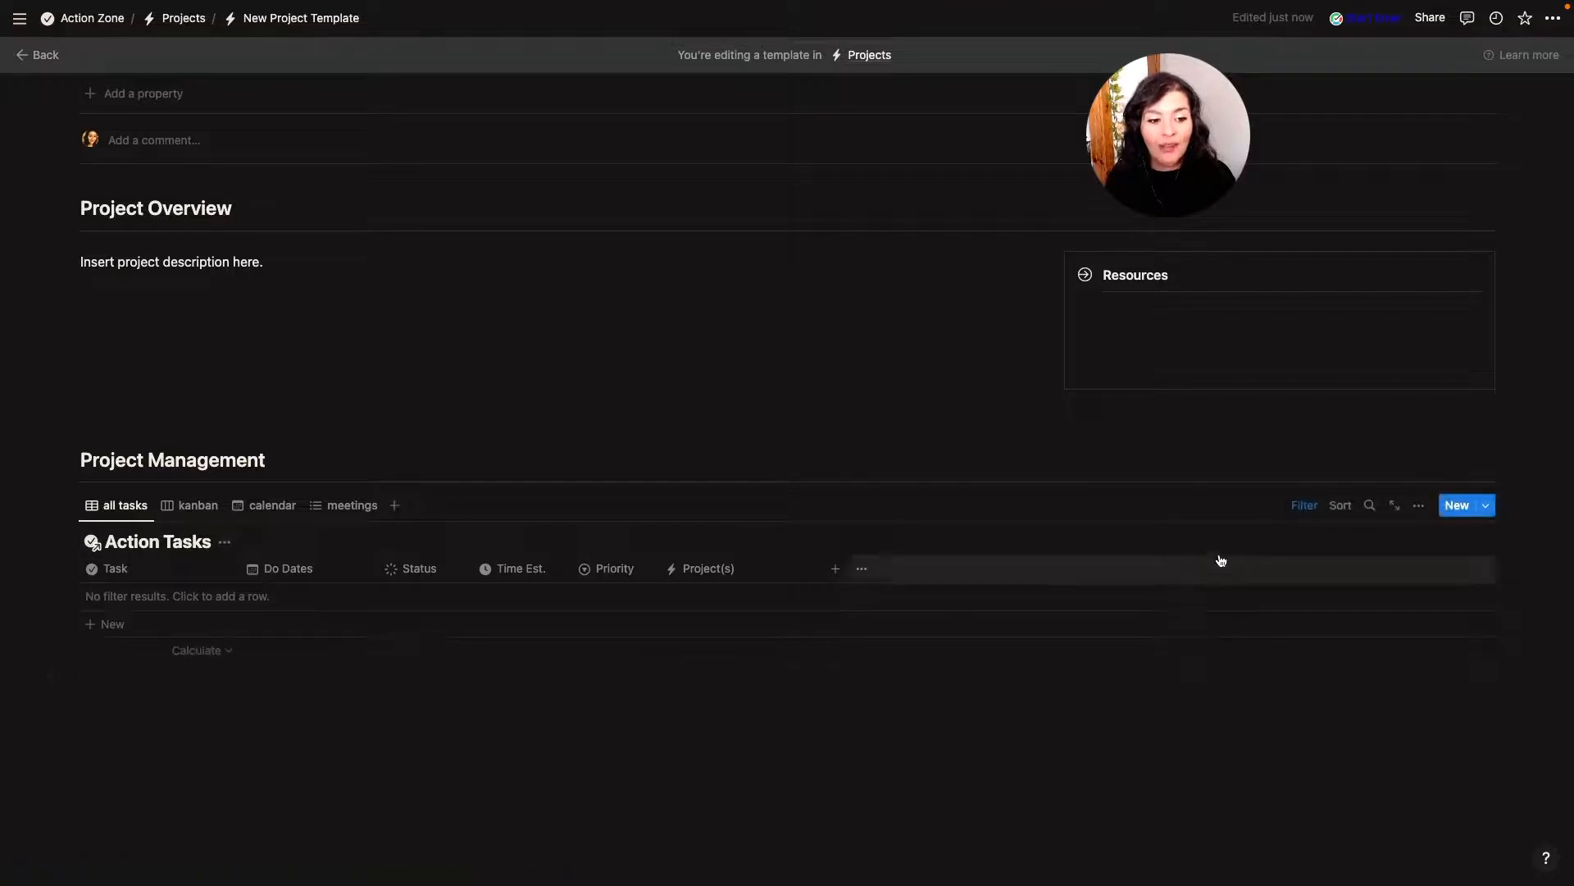
left_click(1298, 506)
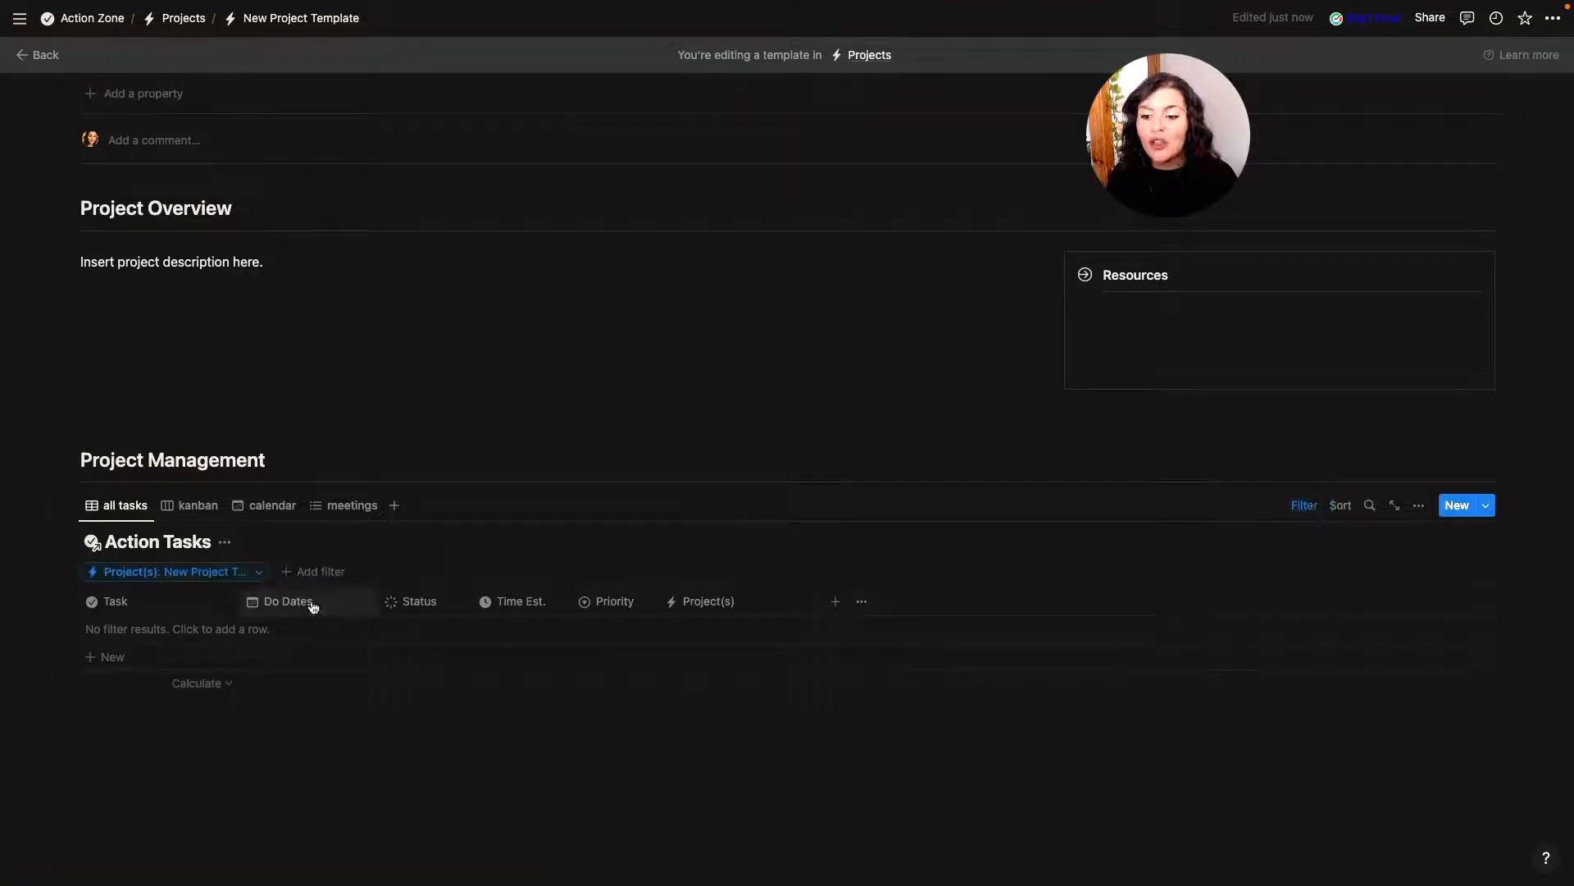
left_click(251, 572)
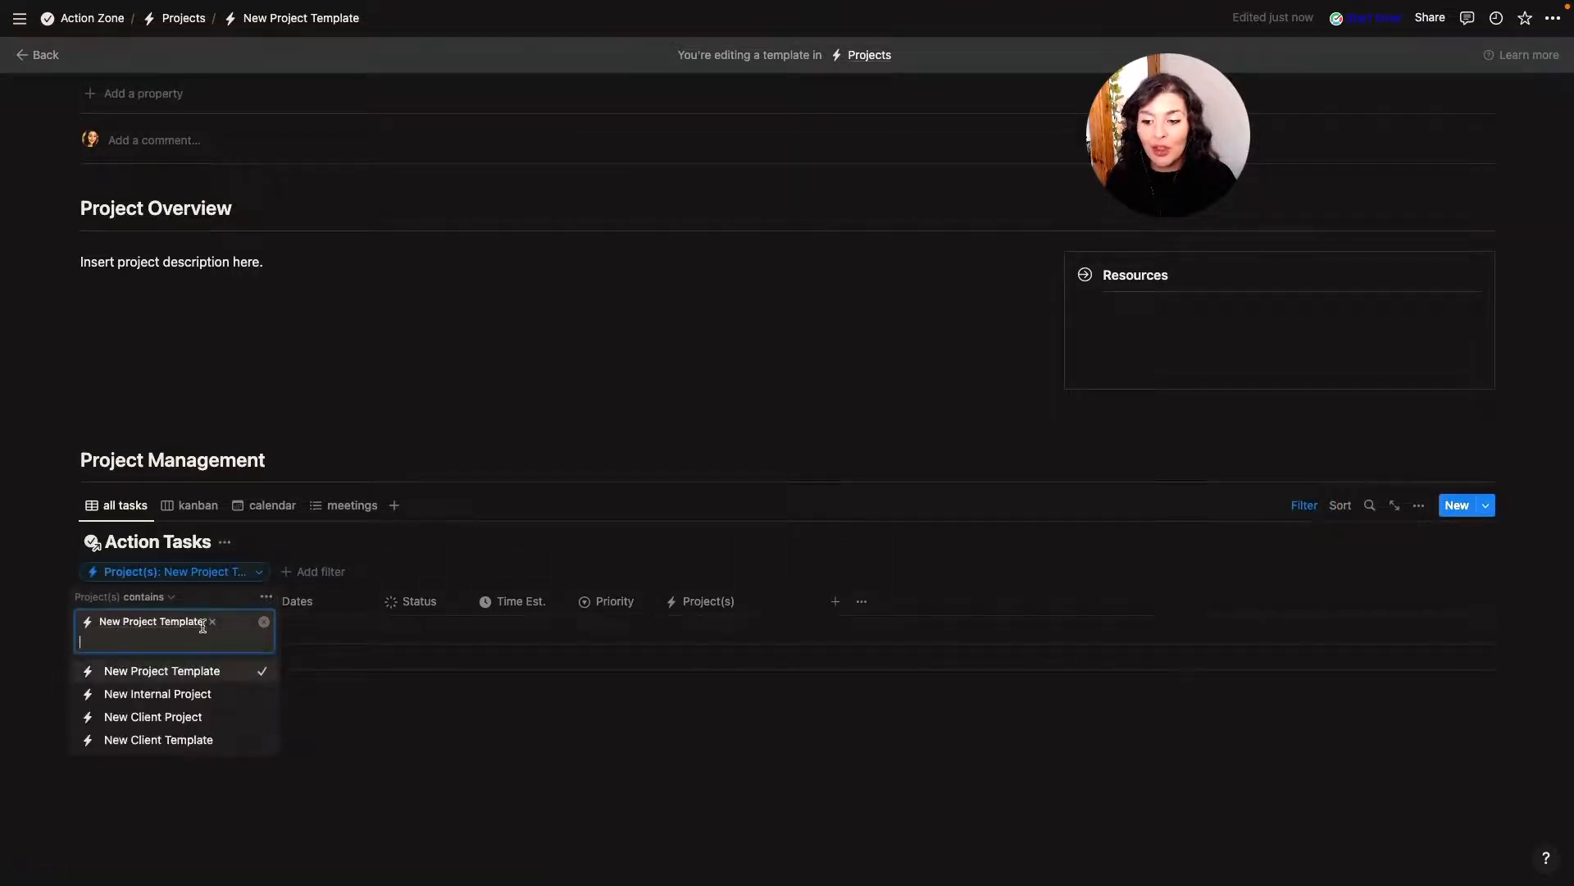
left_click(505, 445)
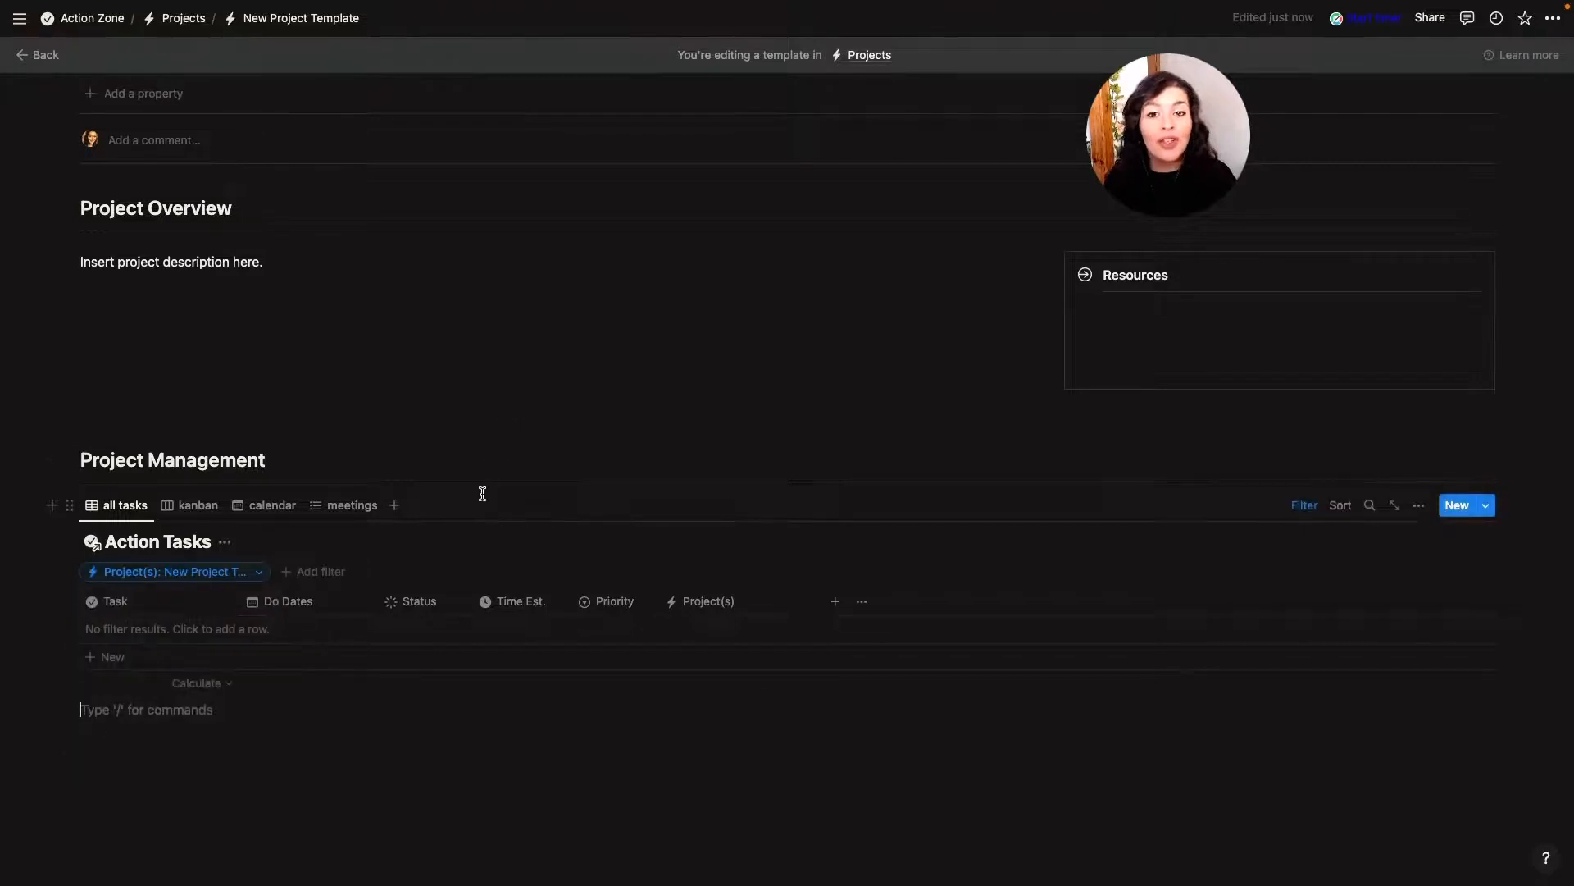
Add an action task named Example Task to the template's all tasks table with the Do Date December 5, 2022
left_click(148, 639)
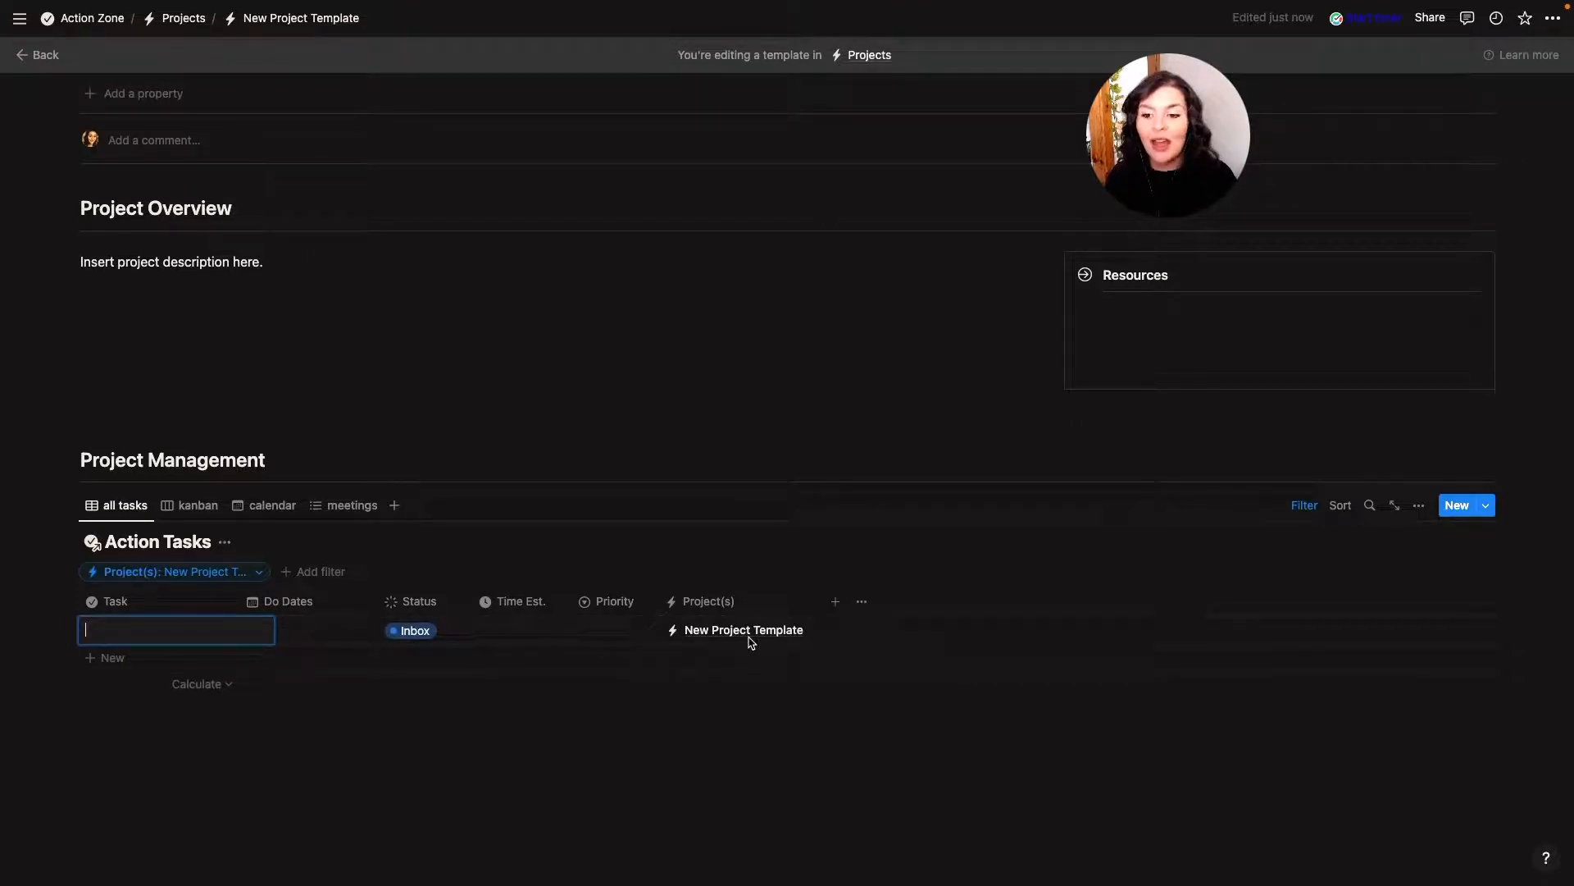
left_click(583, 351)
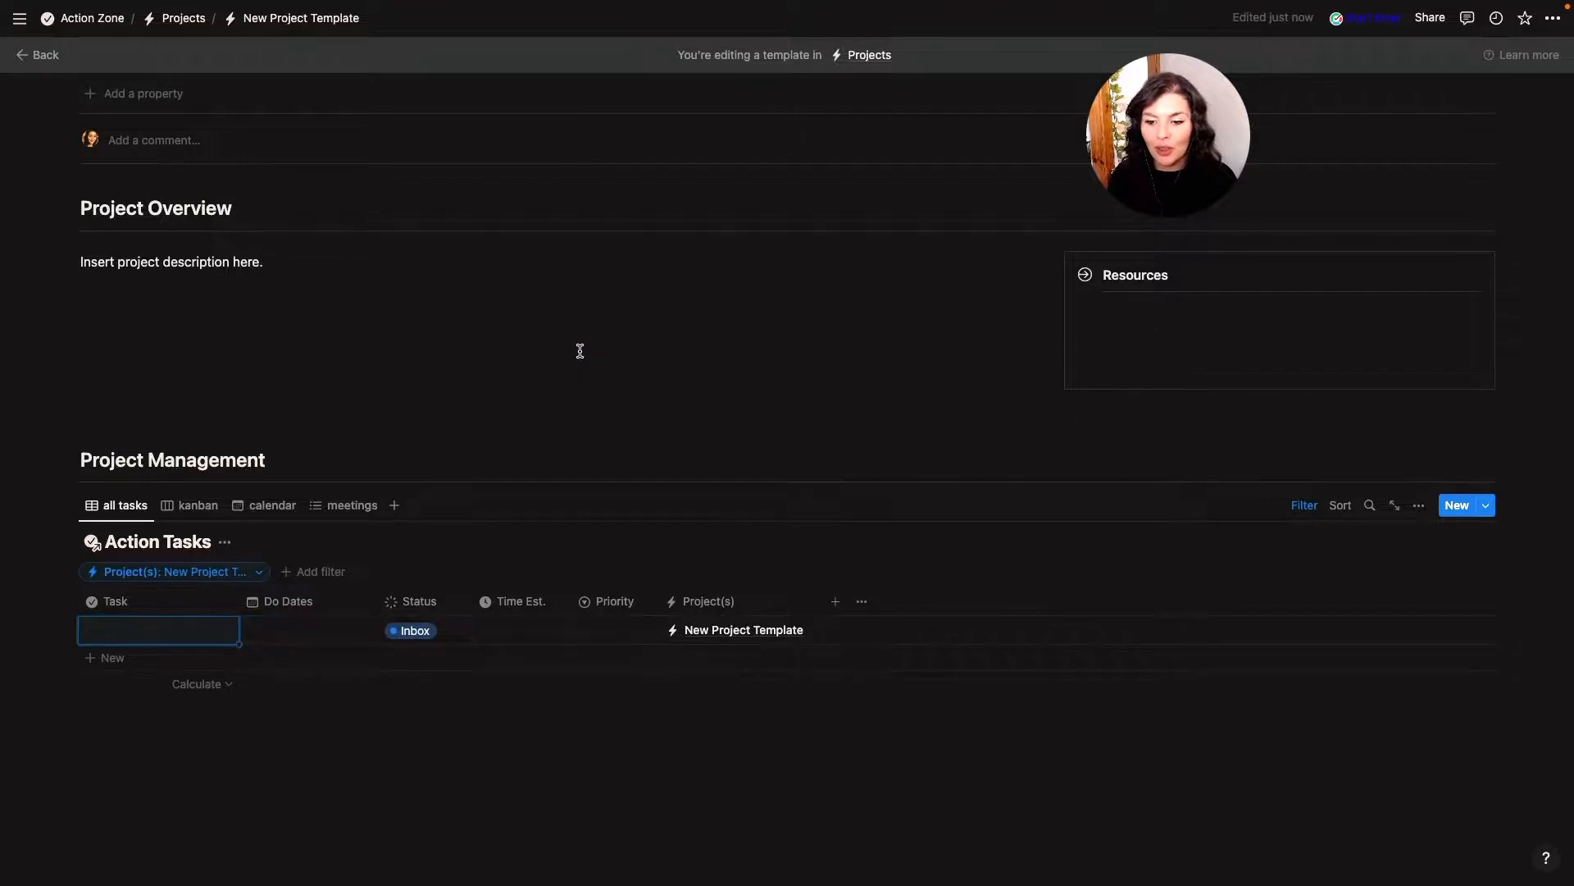
scroll(581, 352, "up", 4)
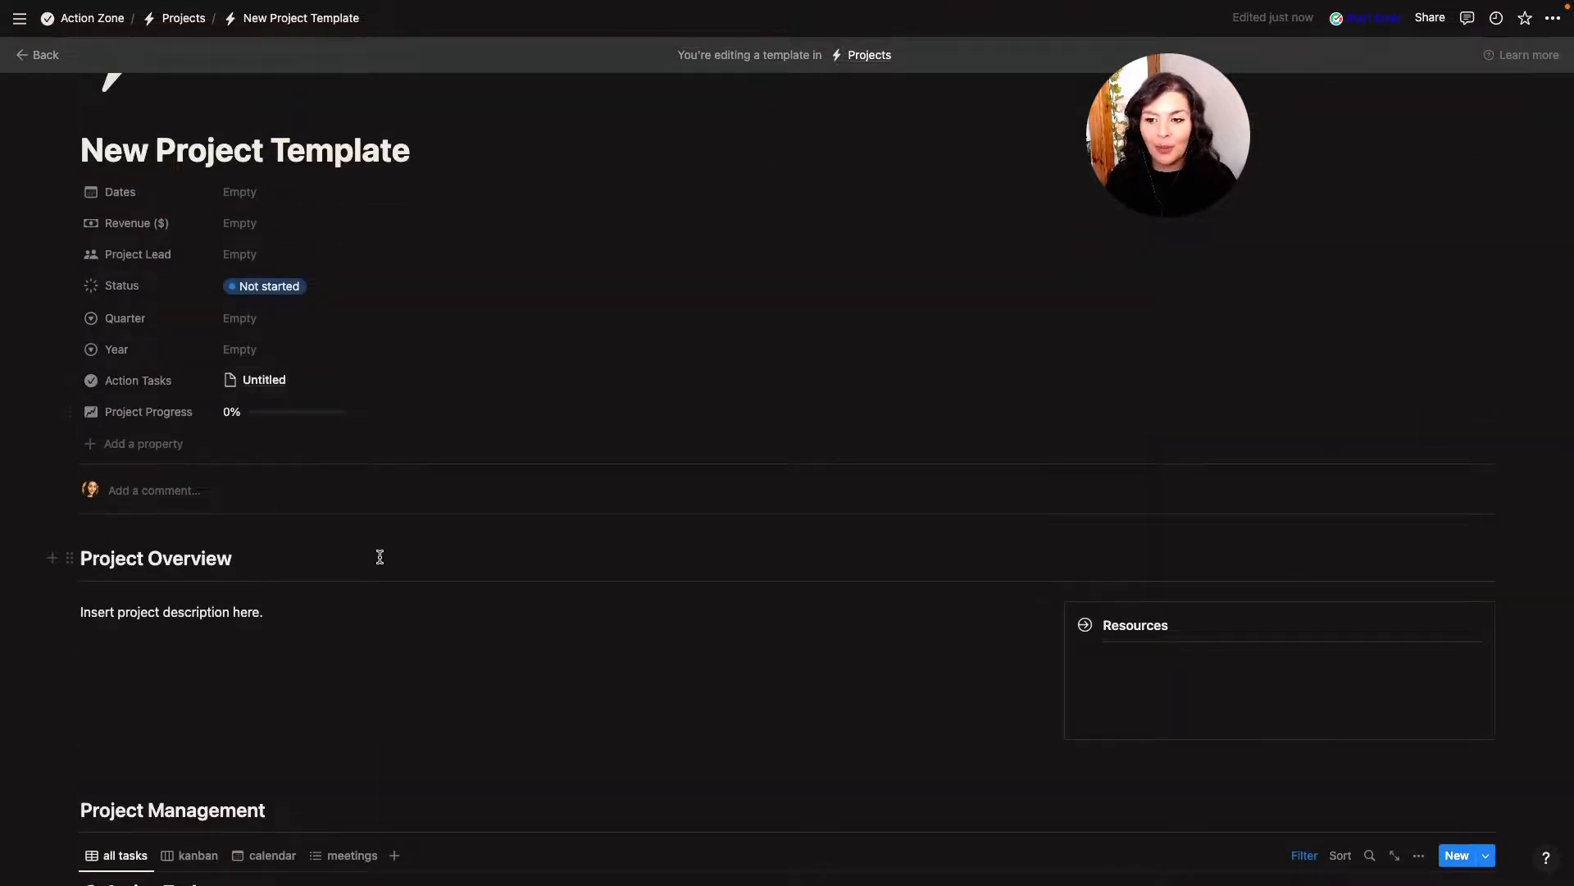
scroll(380, 555, "down", 4)
left_click(149, 648)
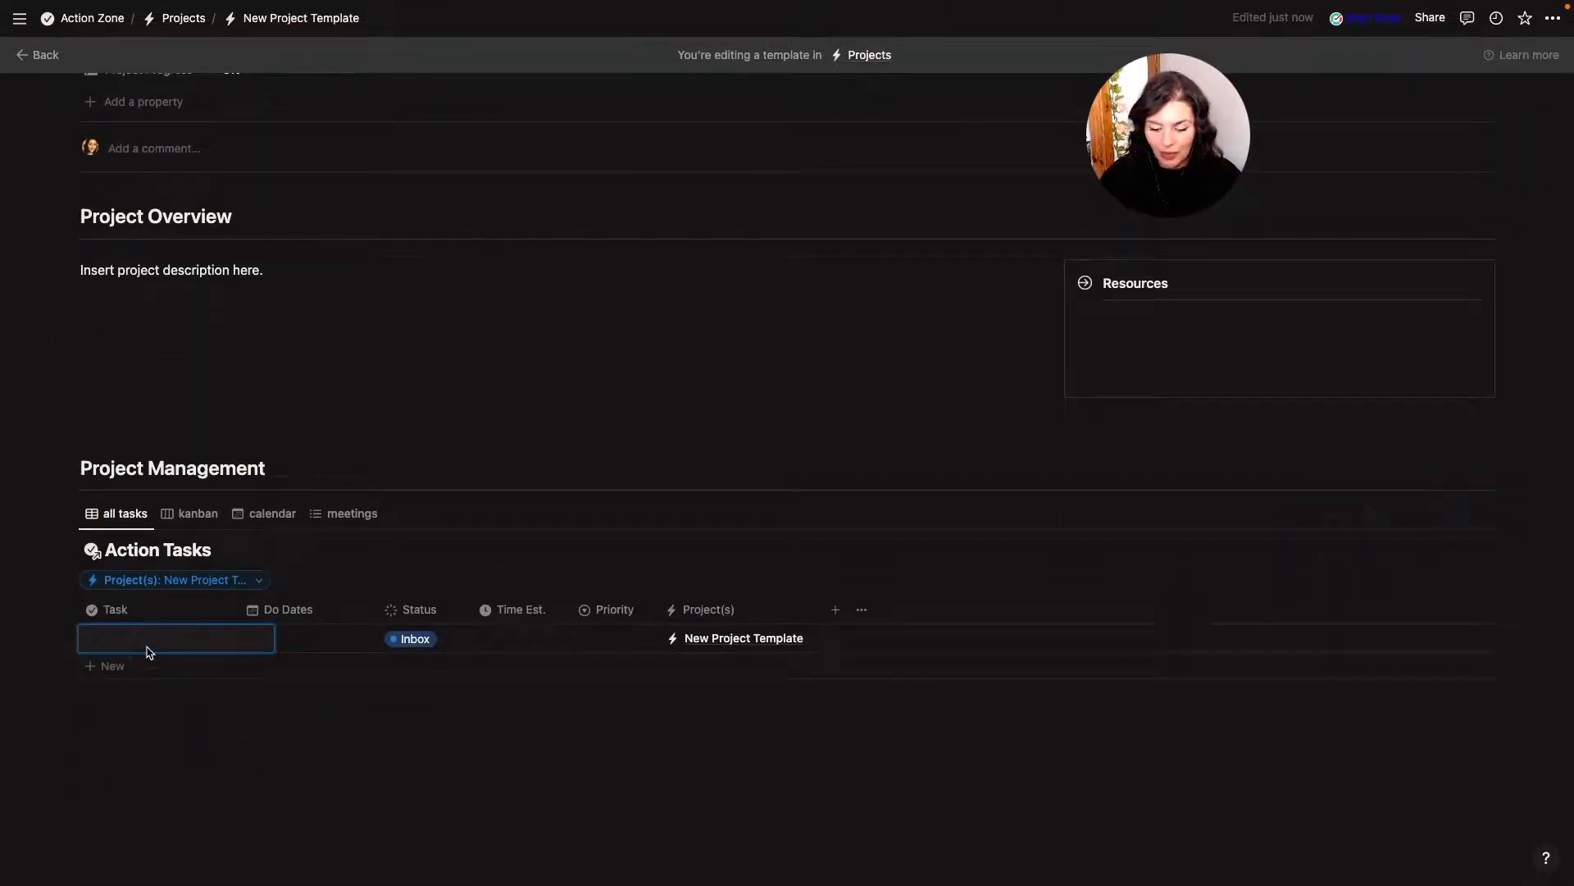
type("Example Task")
left_click(320, 638)
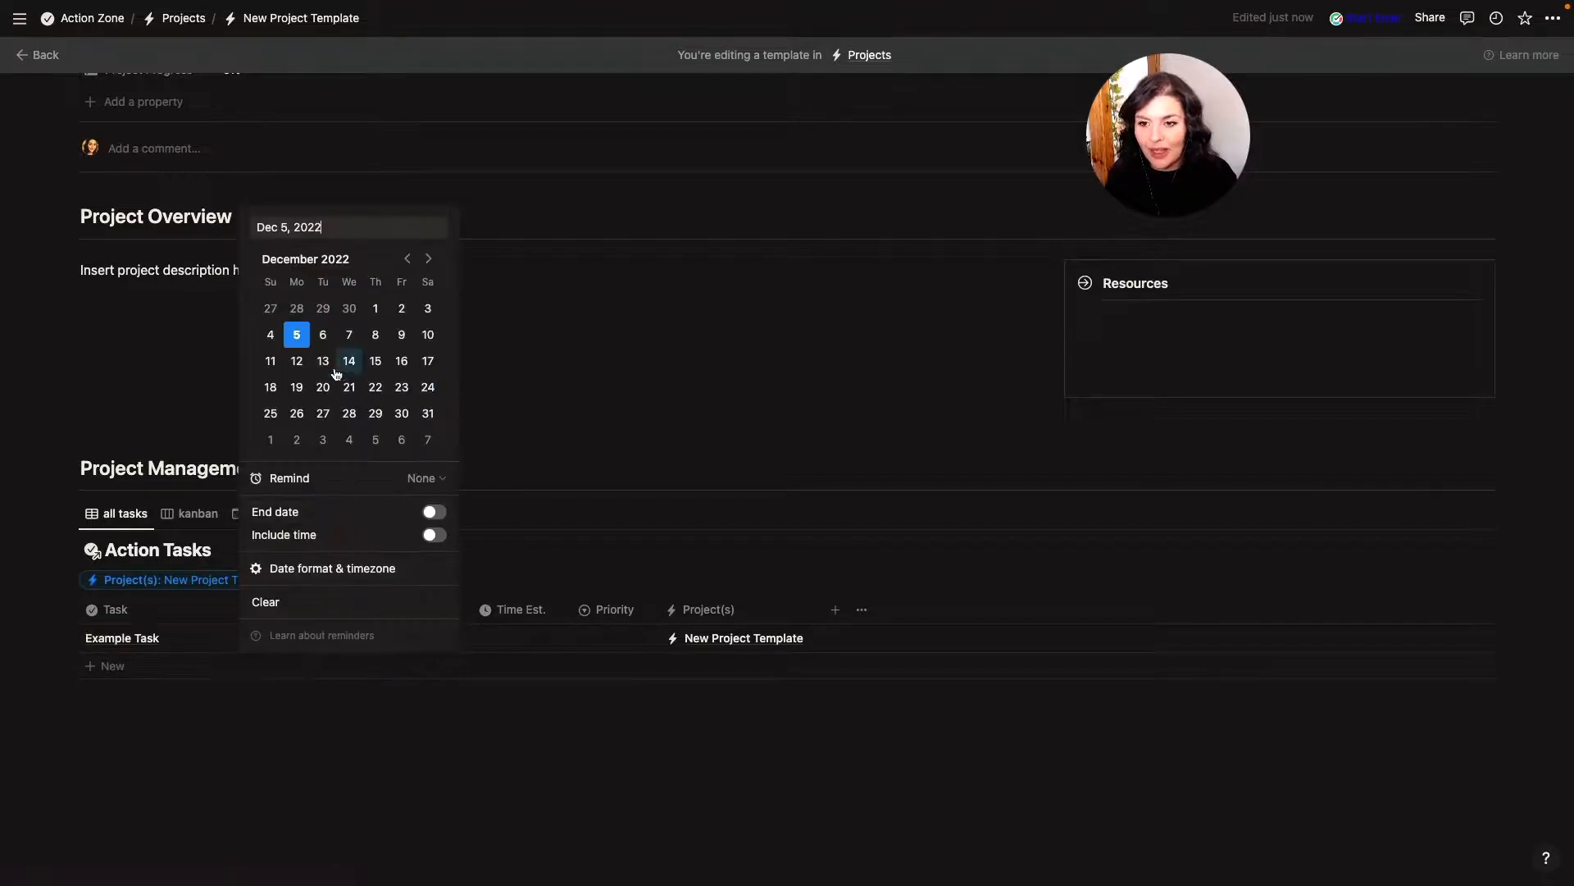
left_click(297, 336)
Set Example Task's Status to Complete and check the template's Project Progress property
left_click(424, 638)
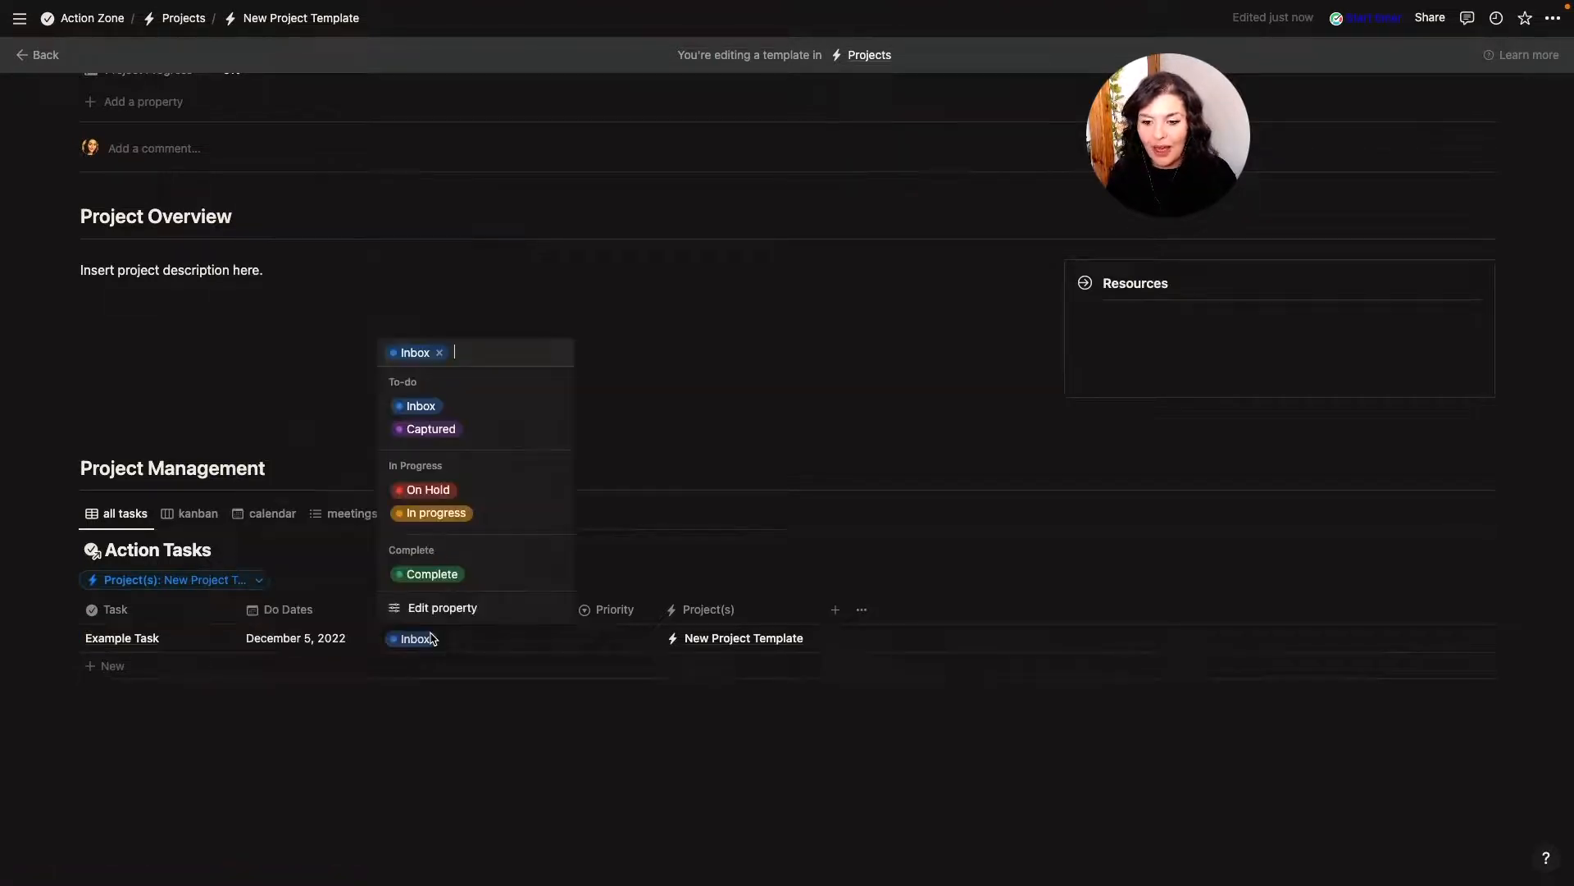
left_click(436, 565)
scroll(439, 492, "up", 5)
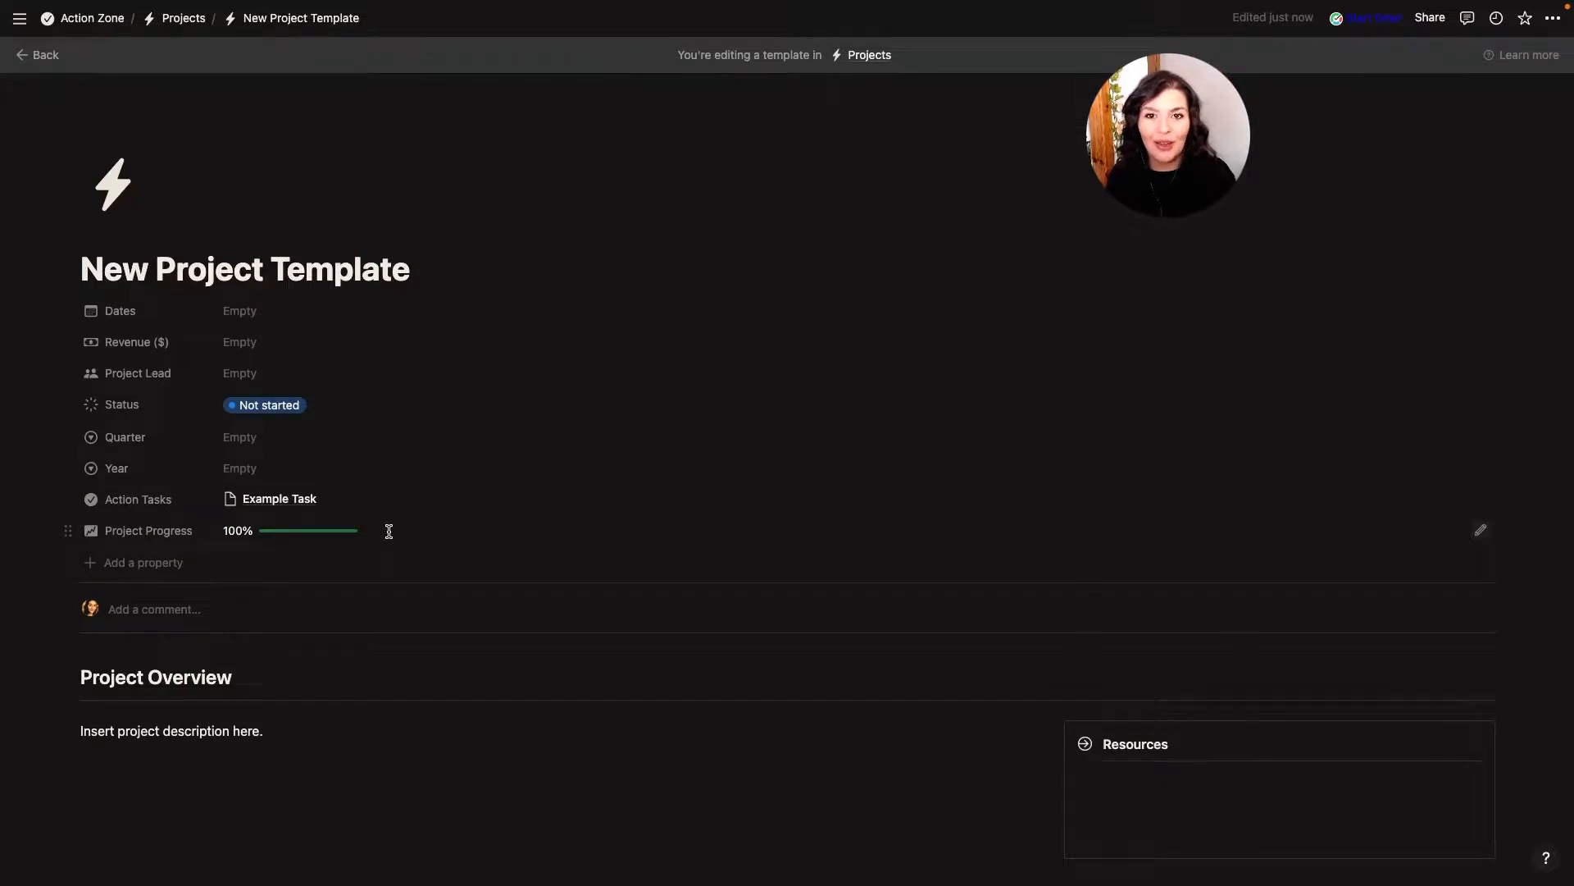
scroll(388, 531, "down", 6)
Delete Example Task from the template's all tasks table
left_click(71, 559)
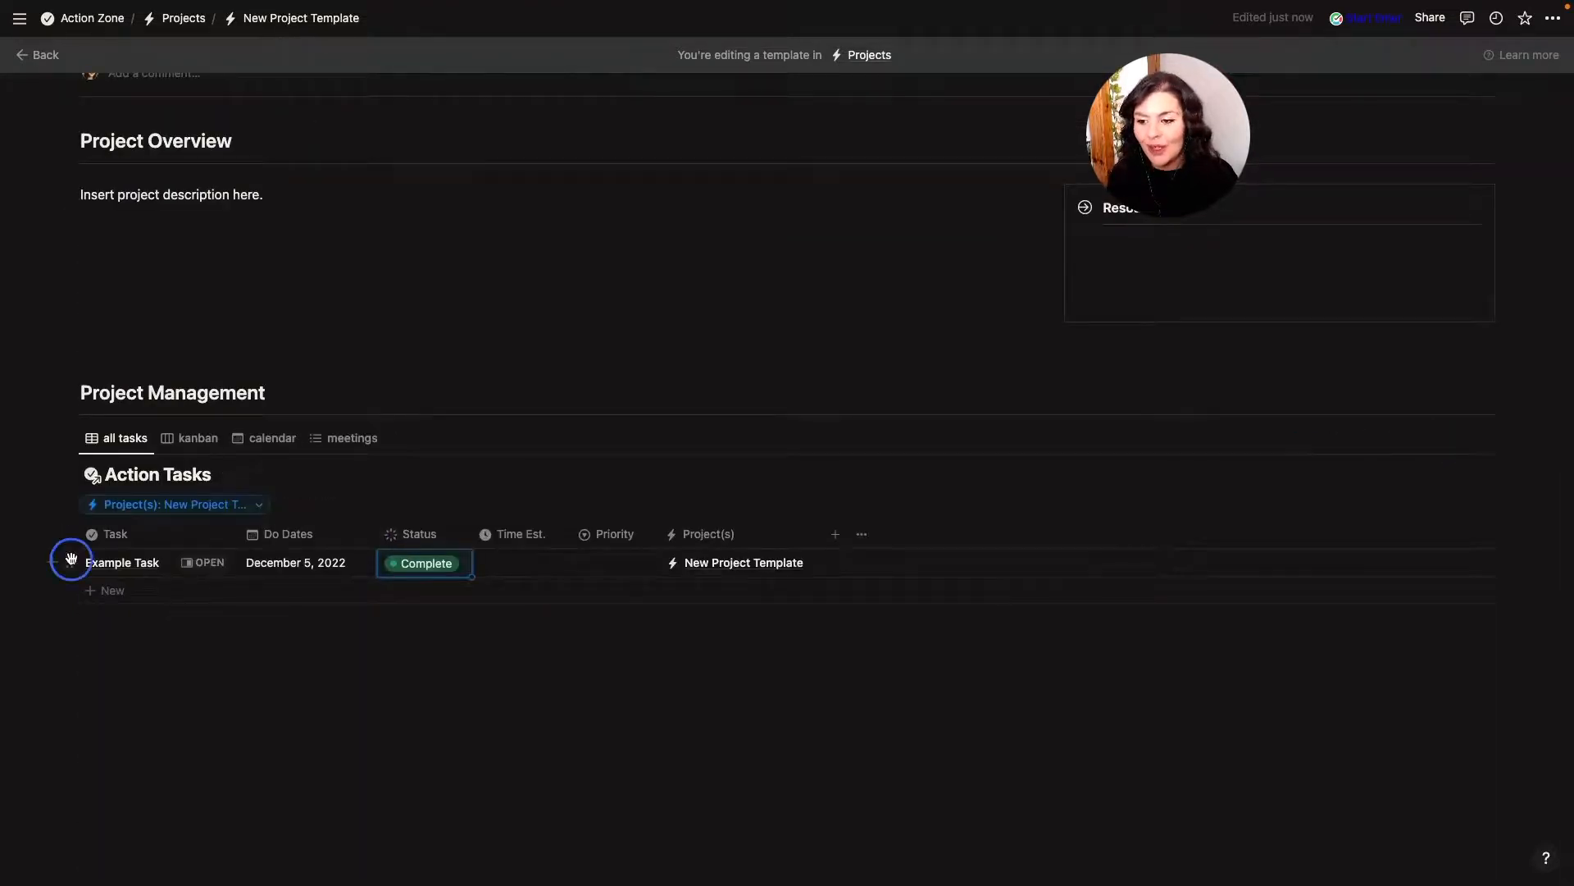
left_click(124, 496)
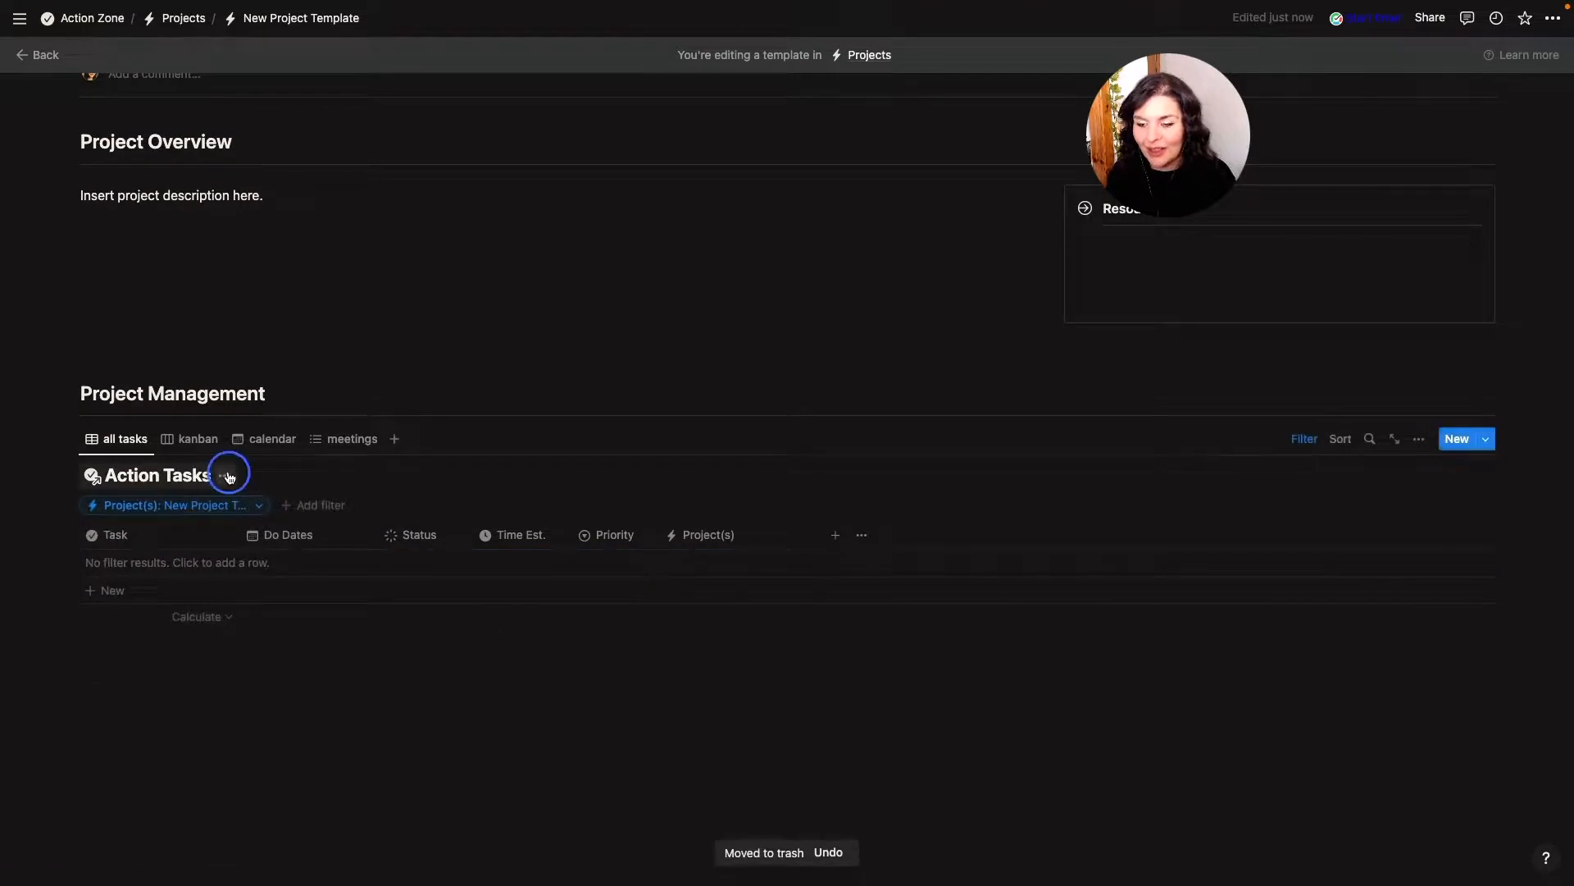
Hide the Action Tasks database title above the project template's all tasks view
left_click(229, 476)
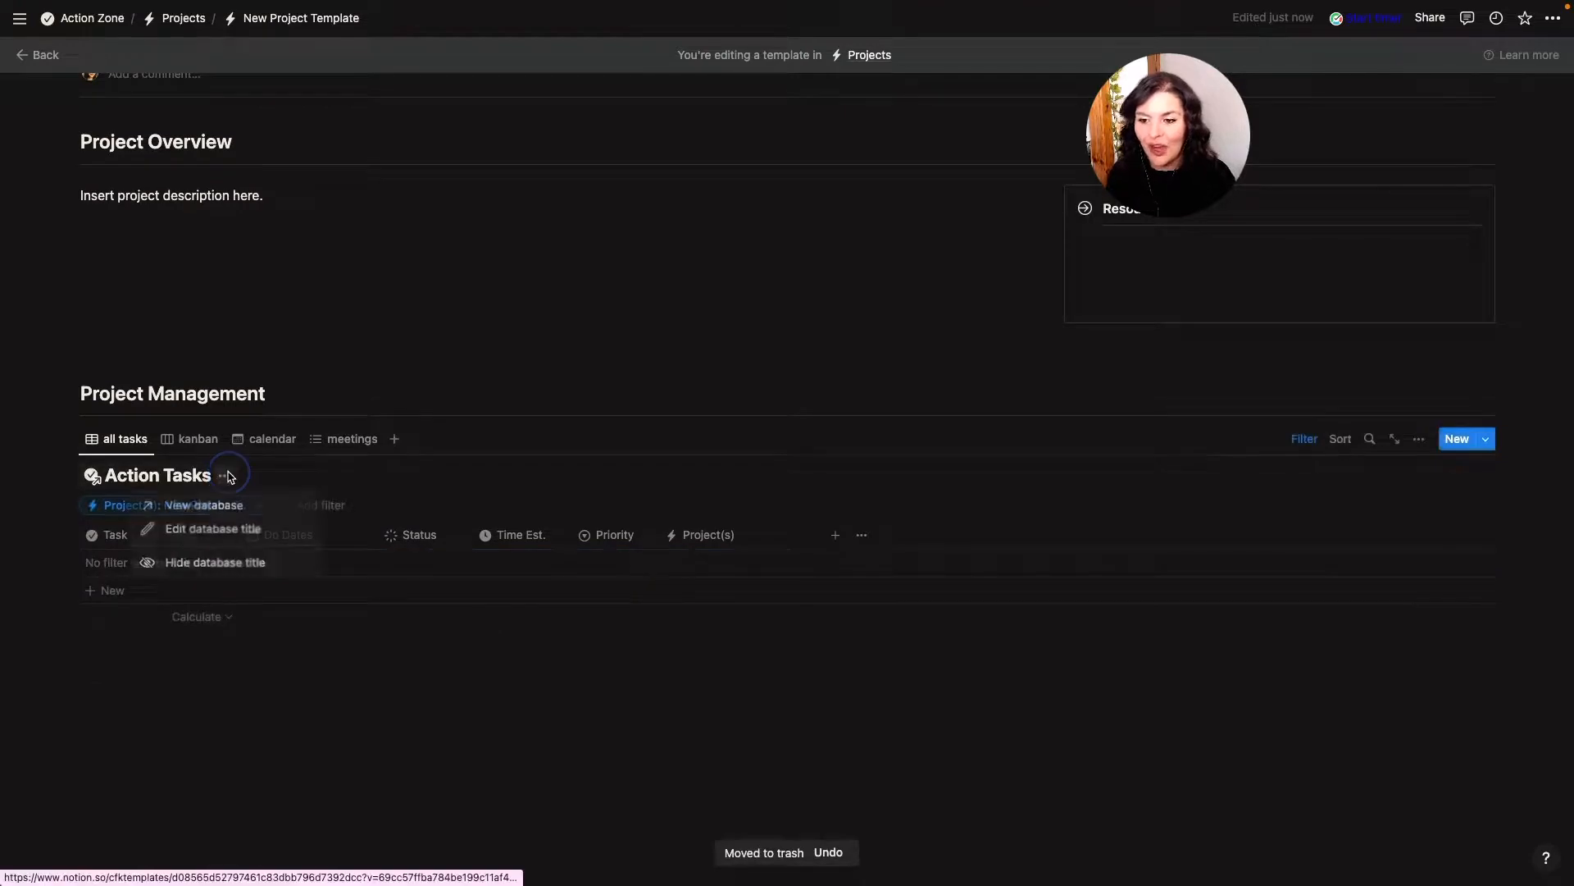
left_click(240, 564)
scroll(525, 320, "up", 7)
Return to the Action Zone dashboard through Projects and collapse the Backend Databases toggle
left_click(184, 22)
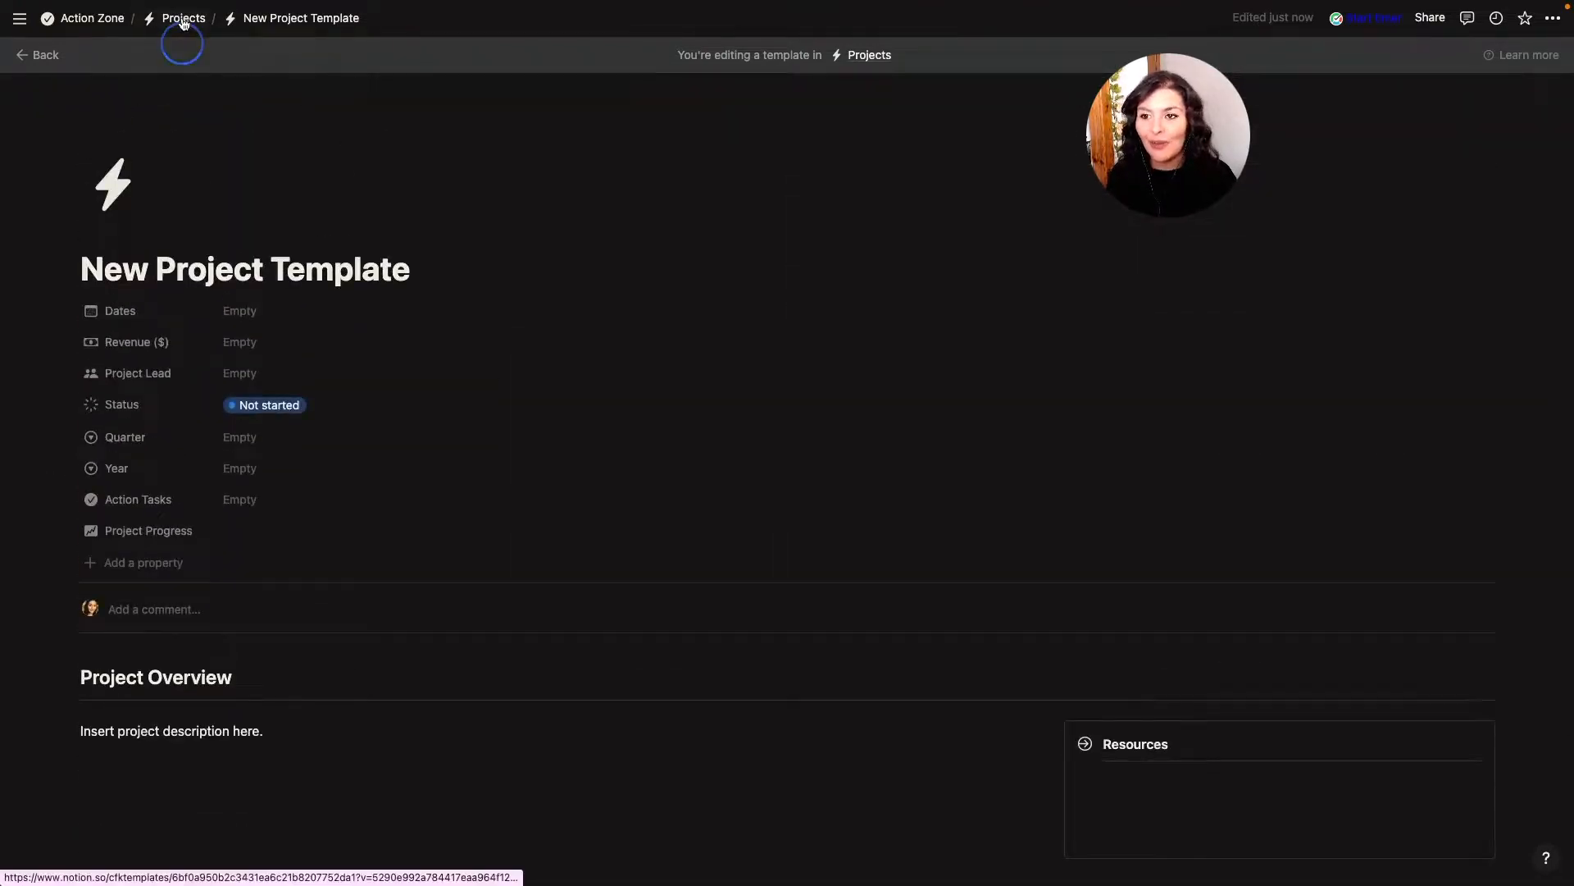
left_click(99, 19)
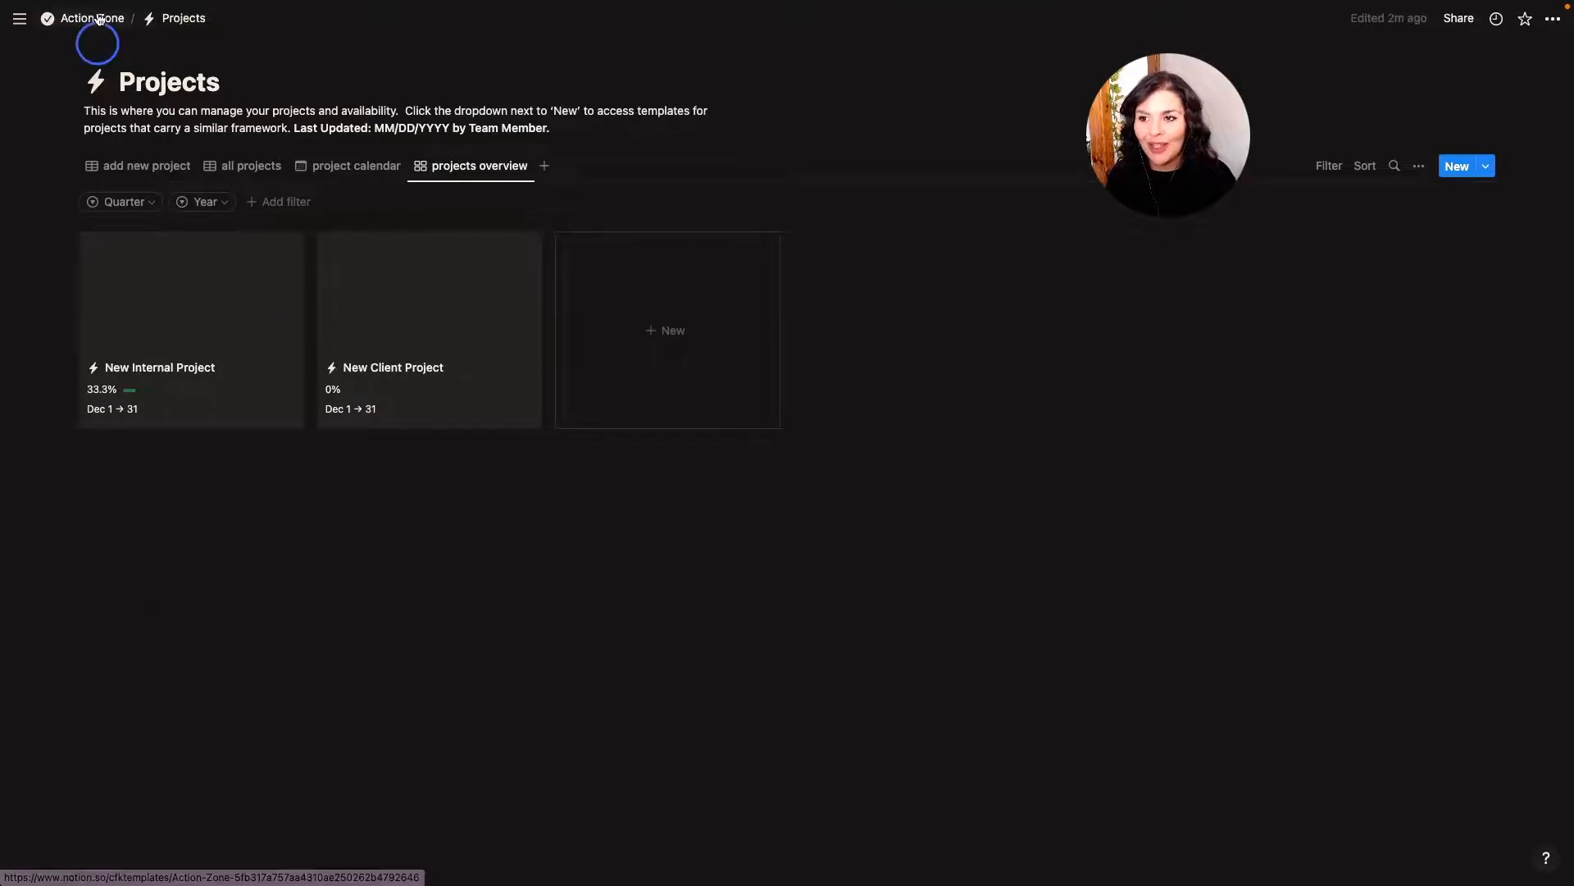
scroll(615, 344, "down", 15)
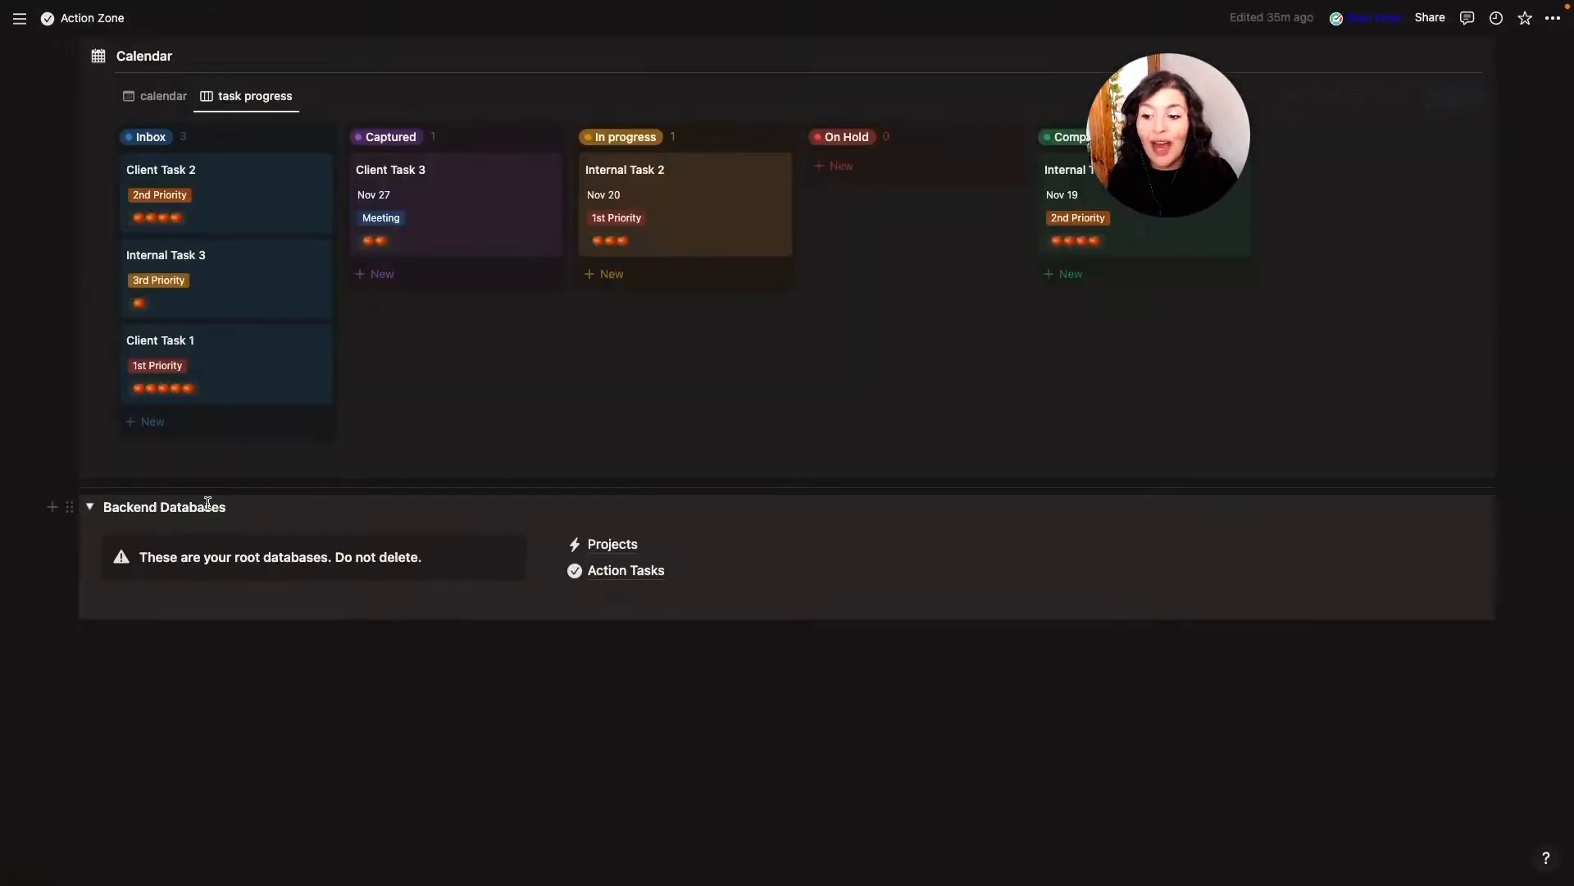
left_click(89, 507)
Insert a linked view of the Action Tasks database above the Project Management heading, copying its existing all tasks view
scroll(190, 394, "up", 6)
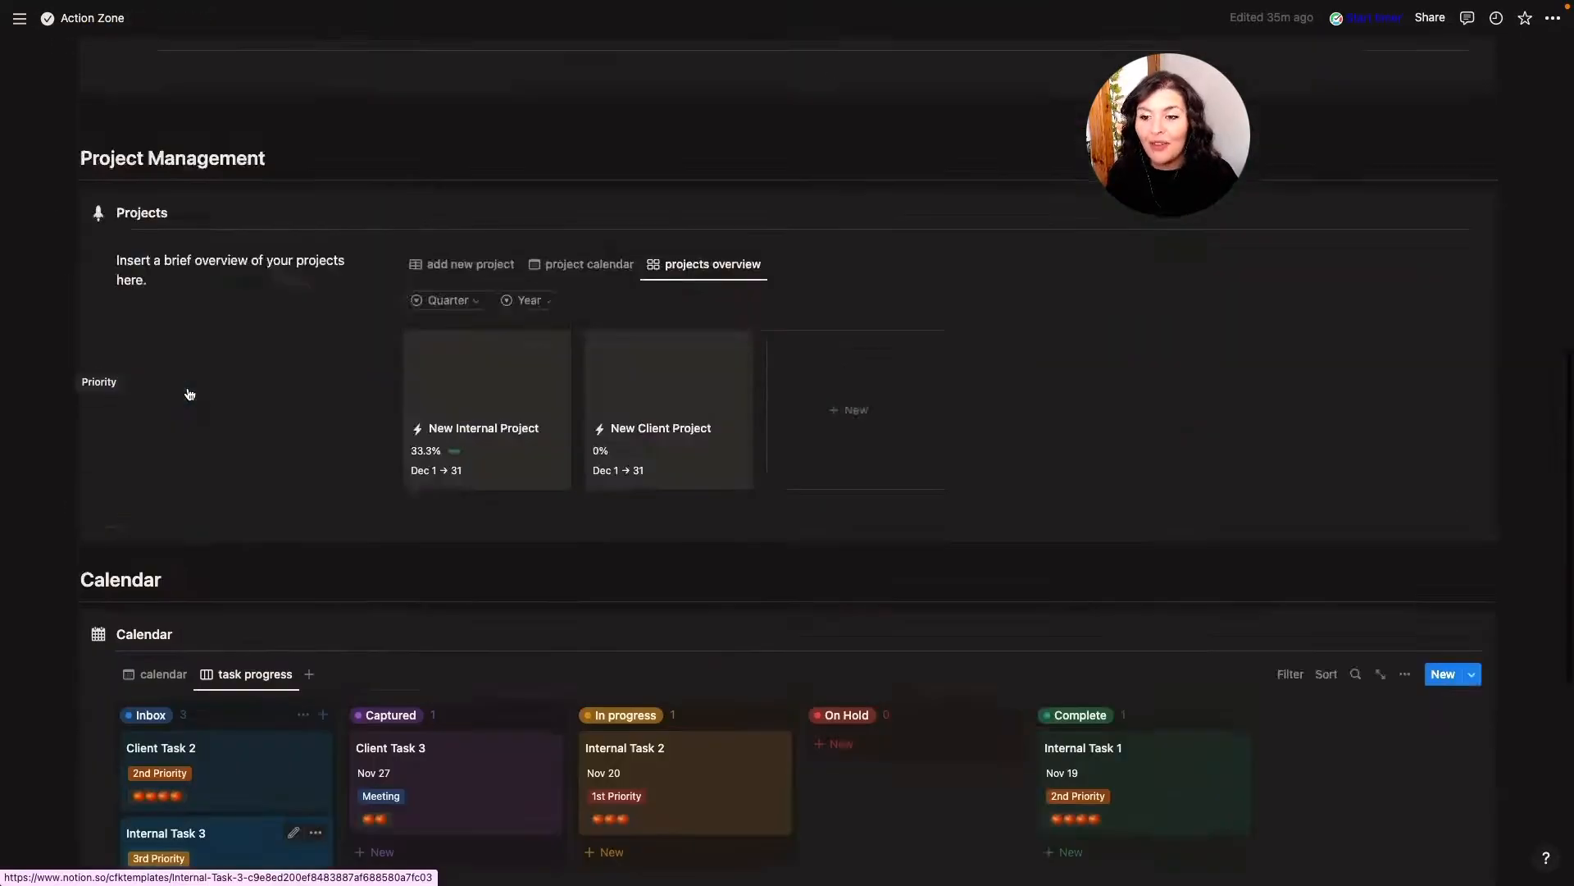
scroll(190, 394, "up", 9)
scroll(189, 395, "down", 3)
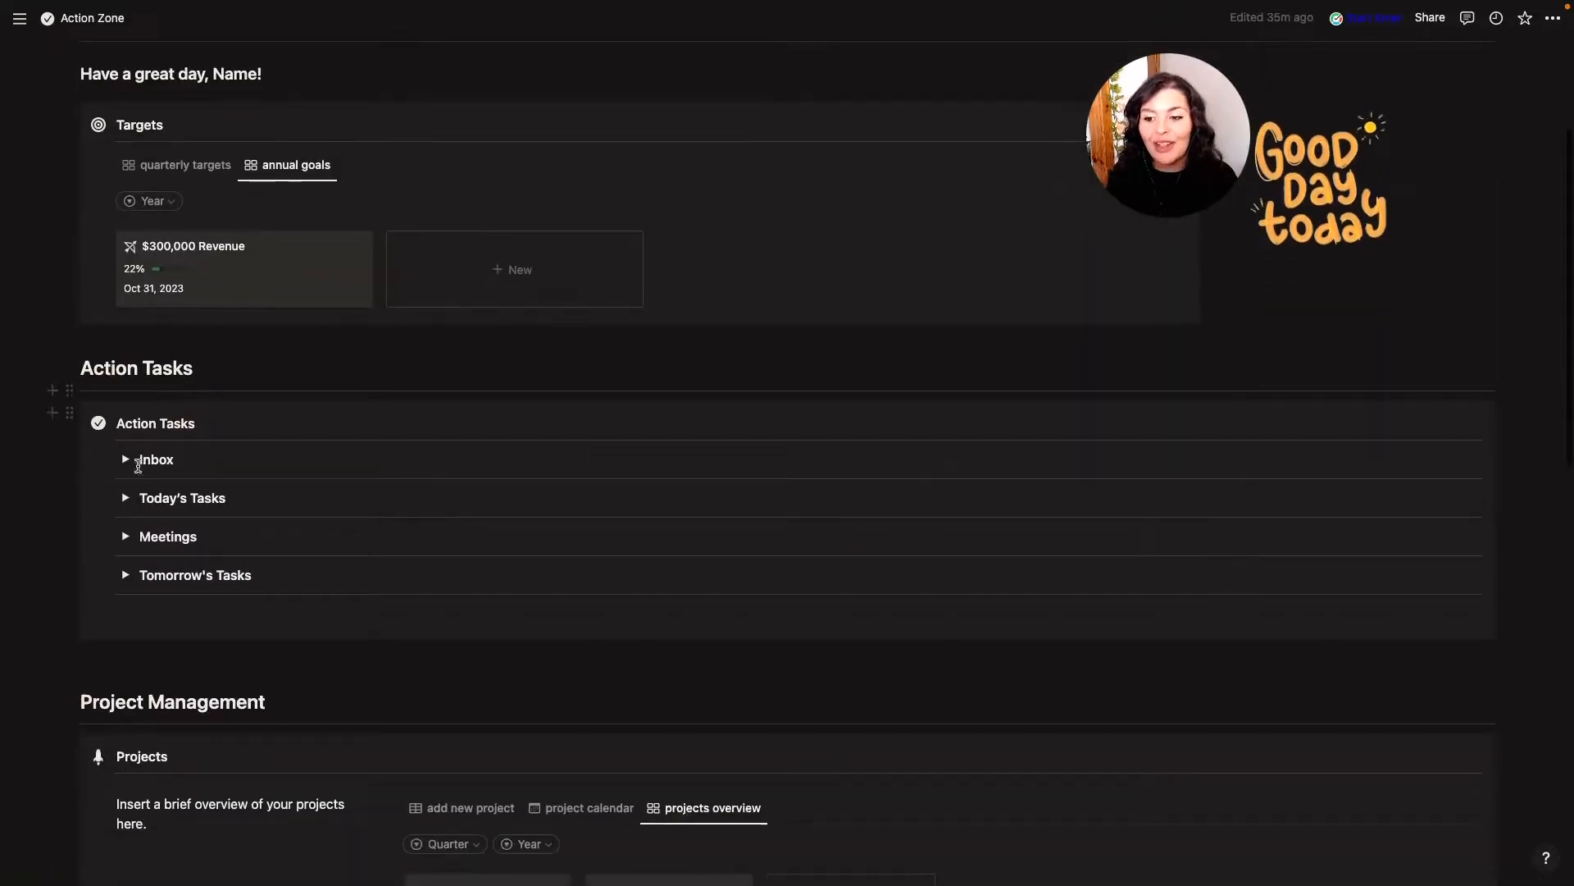
scroll(126, 464, "down", 2)
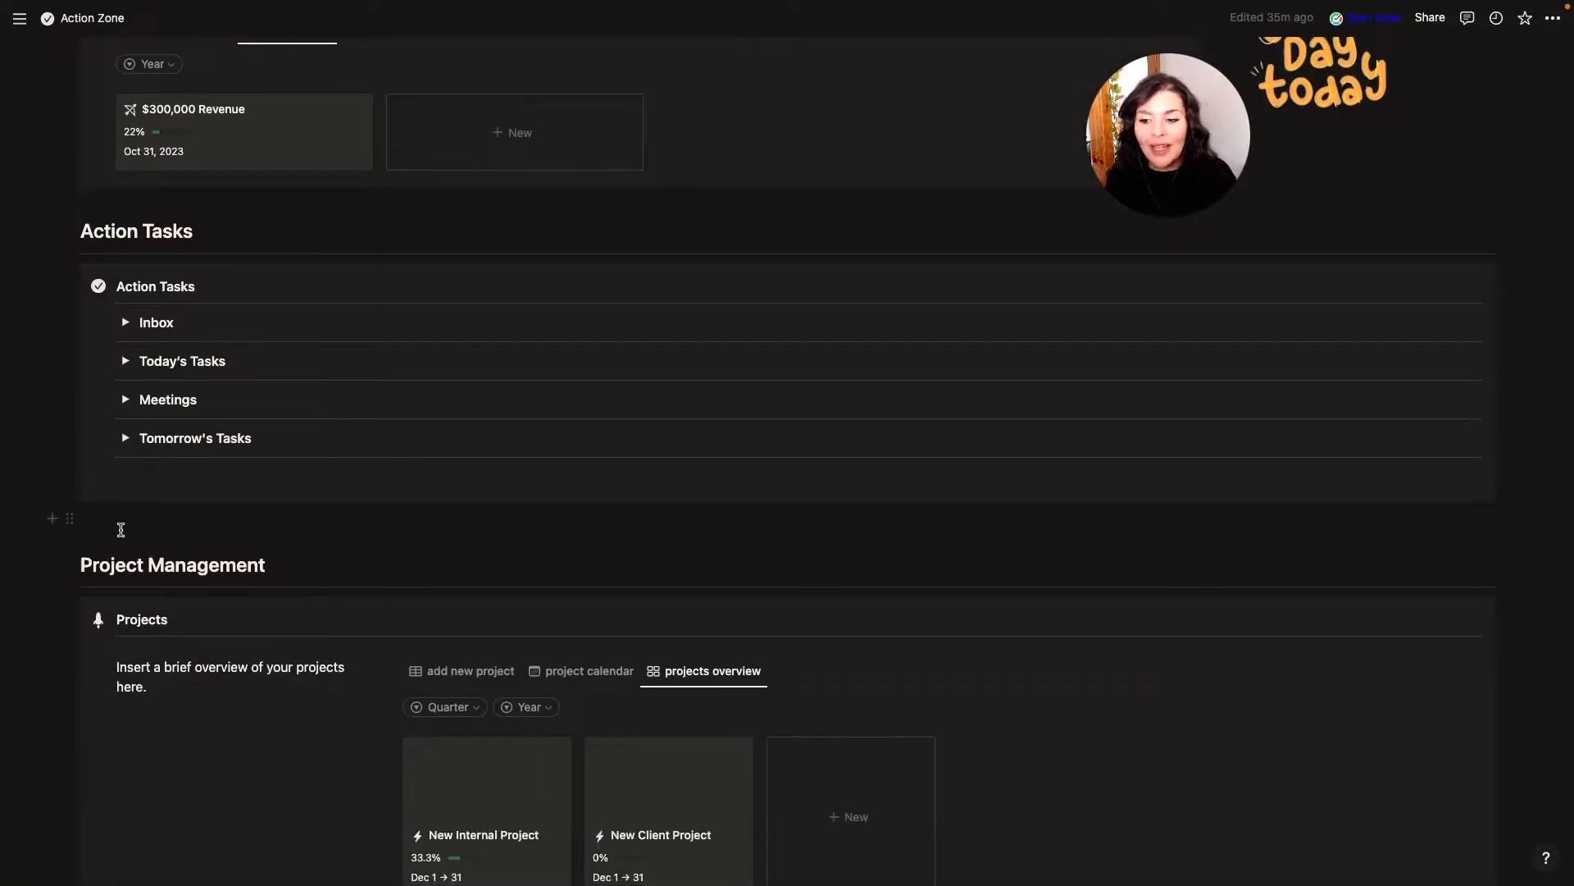
left_click(123, 528)
key("Return")
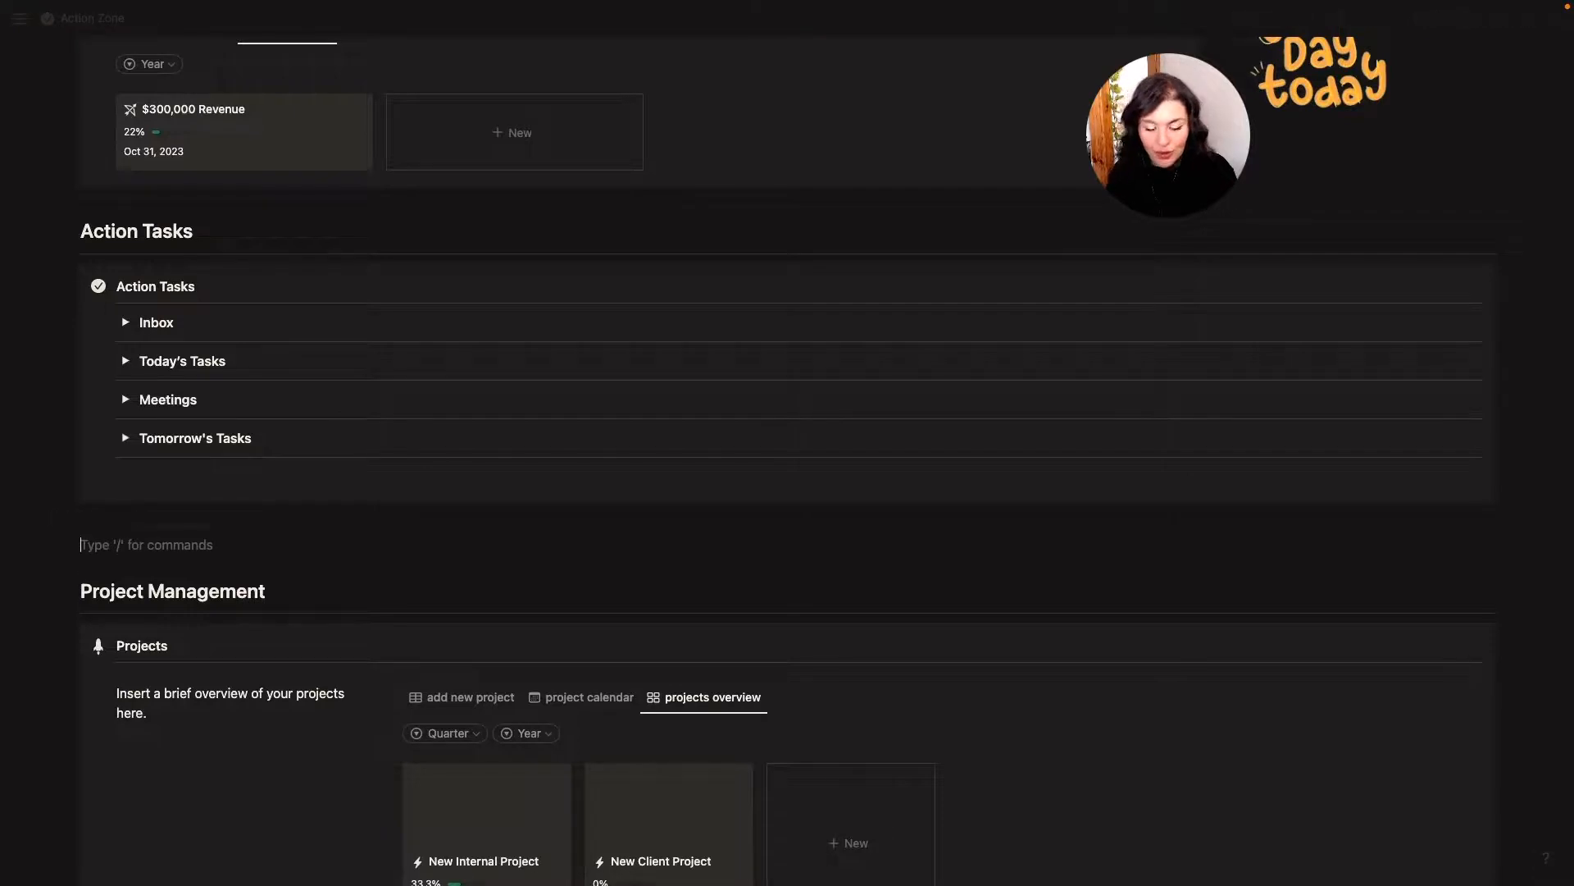
type("/linked")
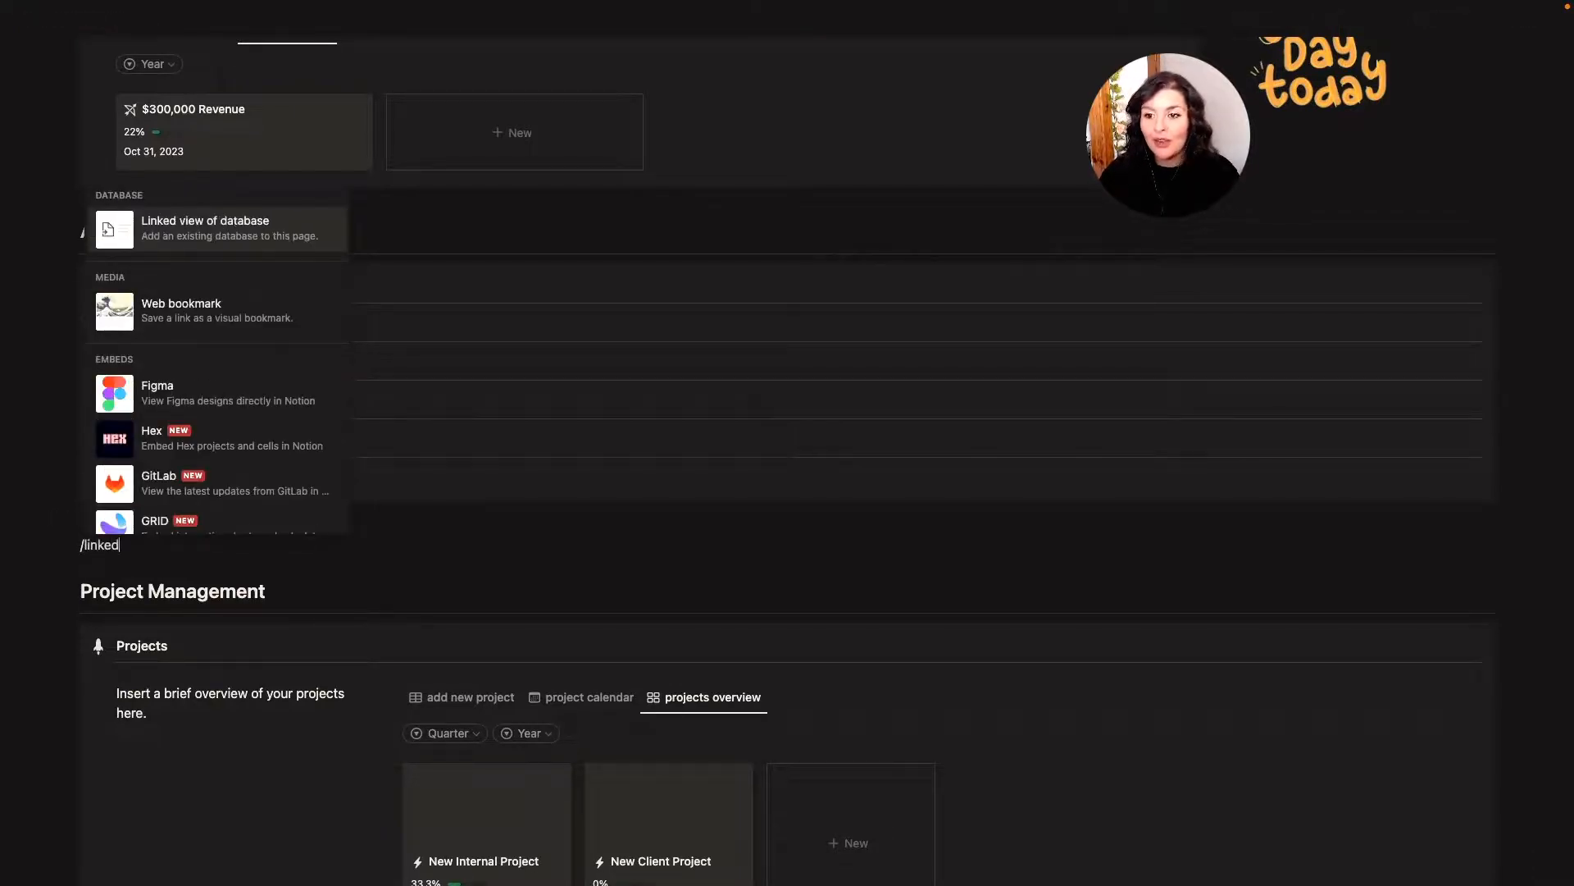
left_click(165, 232)
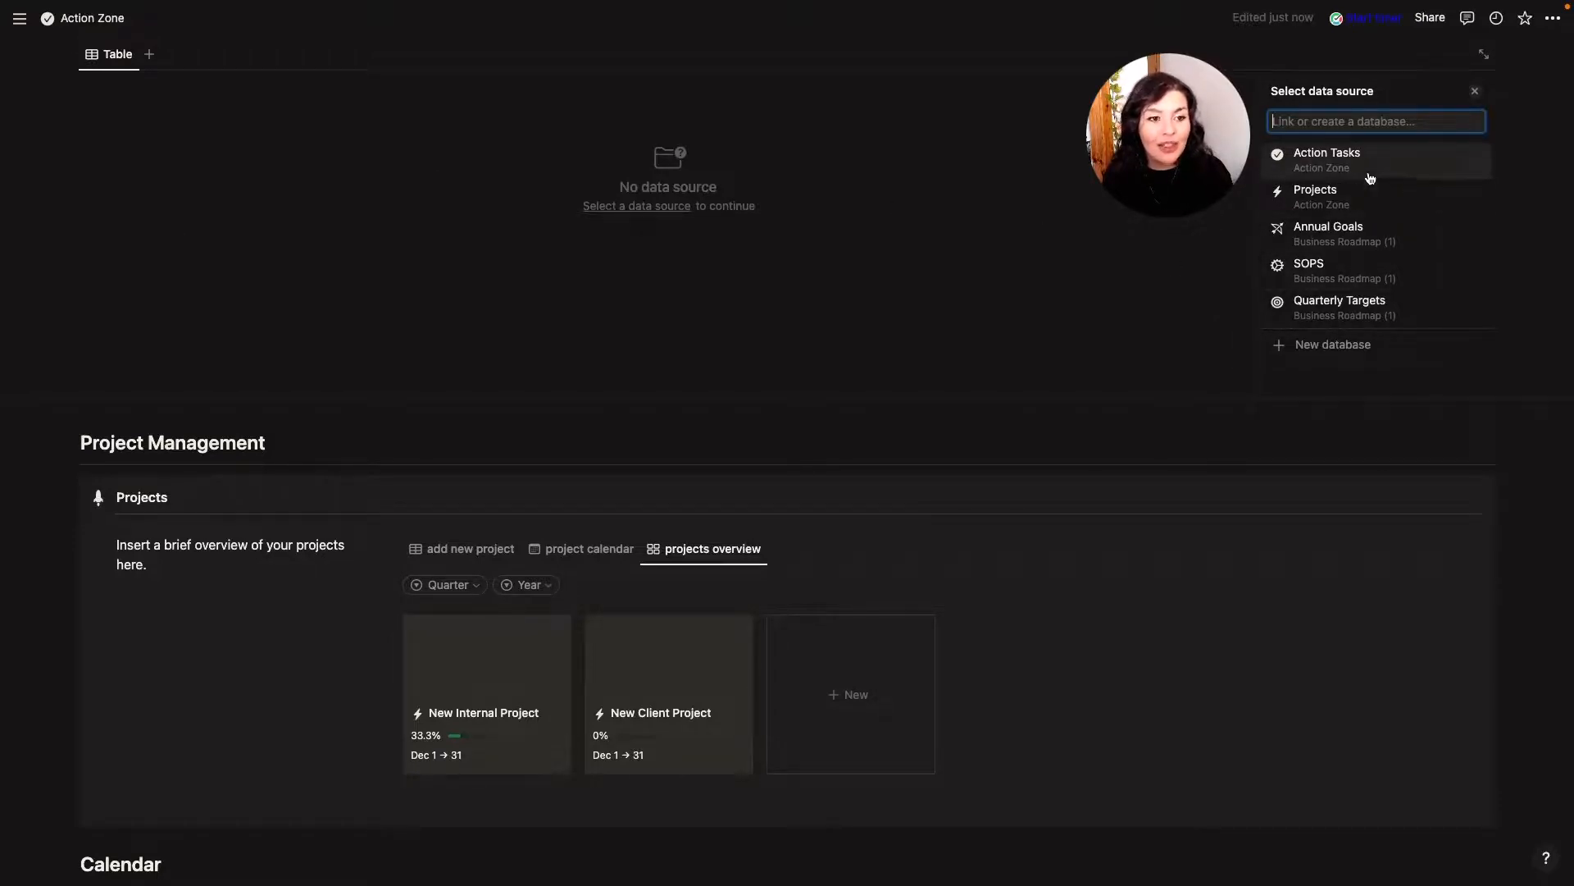
left_click(1363, 159)
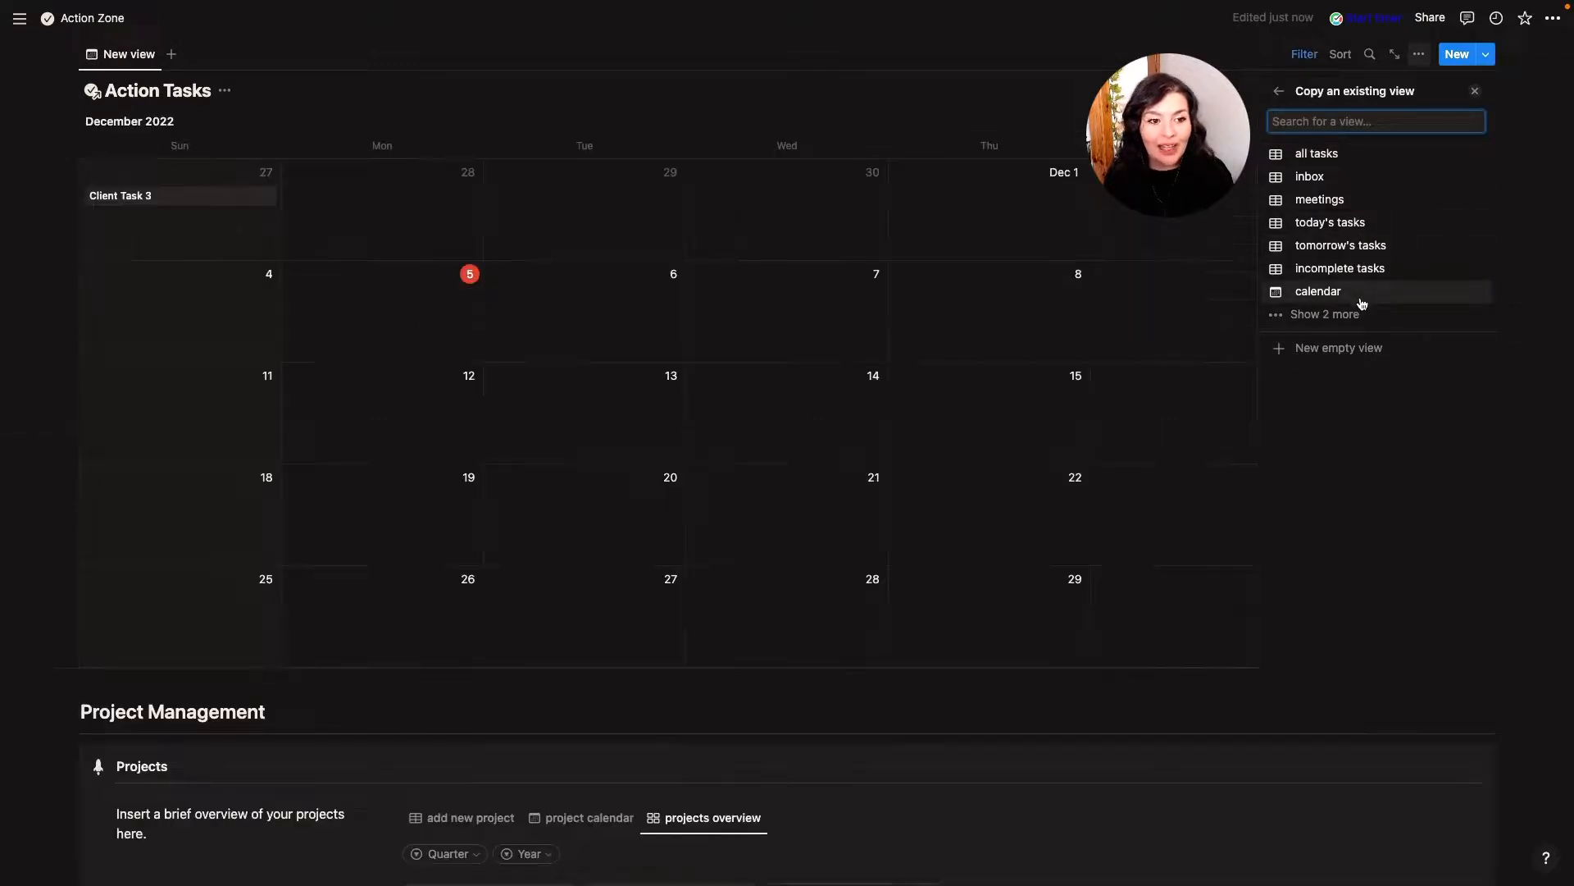
left_click(1314, 154)
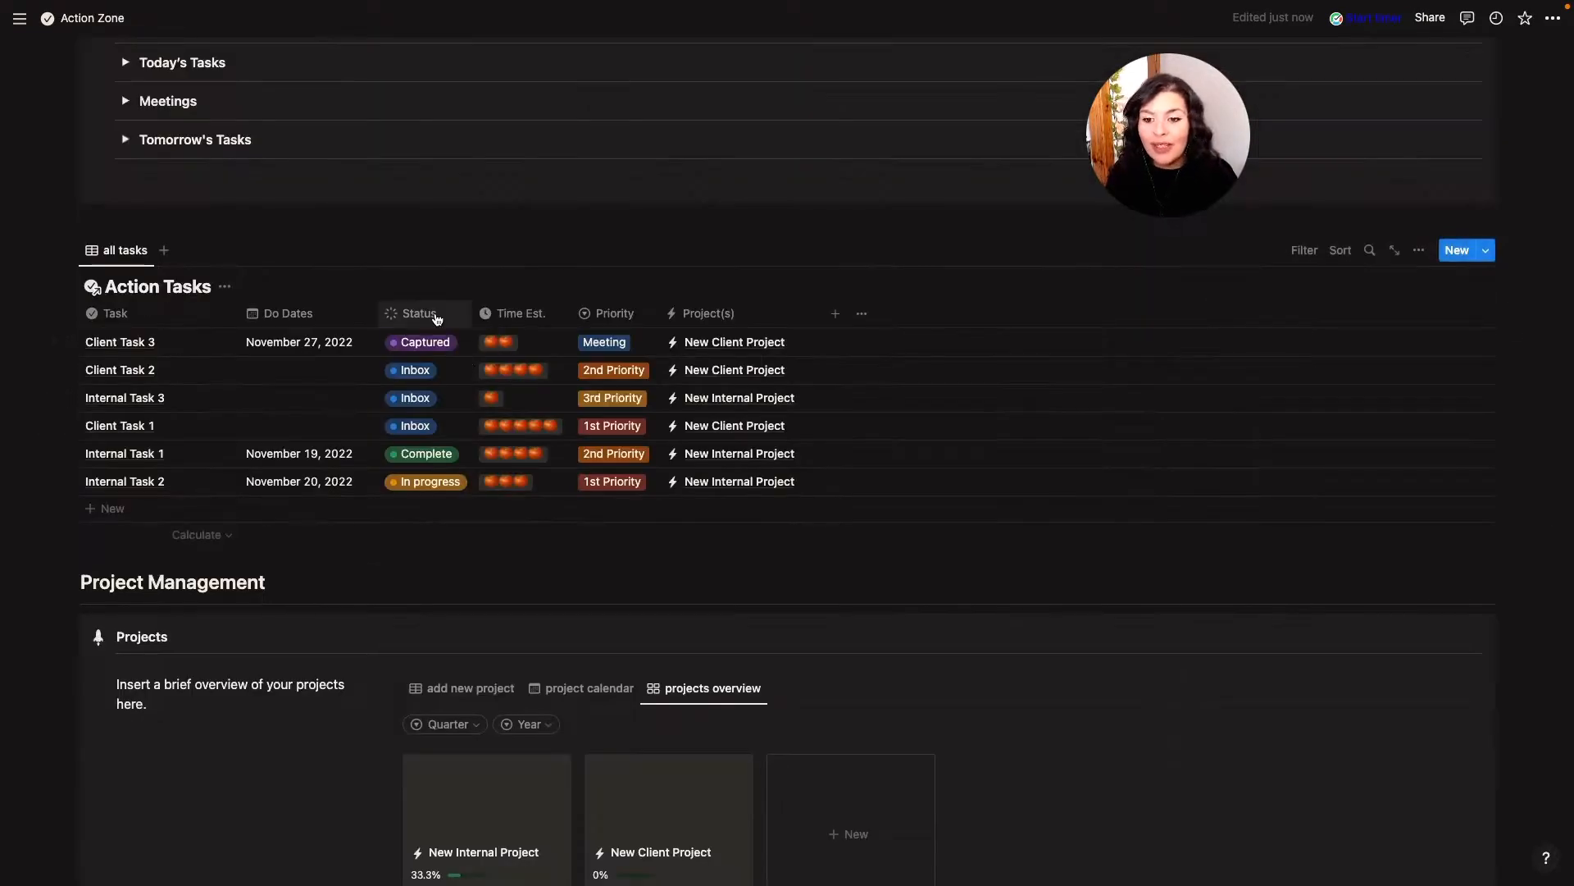
Hide the Time Est. and Priority properties in the linked all tasks view
left_click_drag(528, 320, 529, 320)
left_click(518, 315)
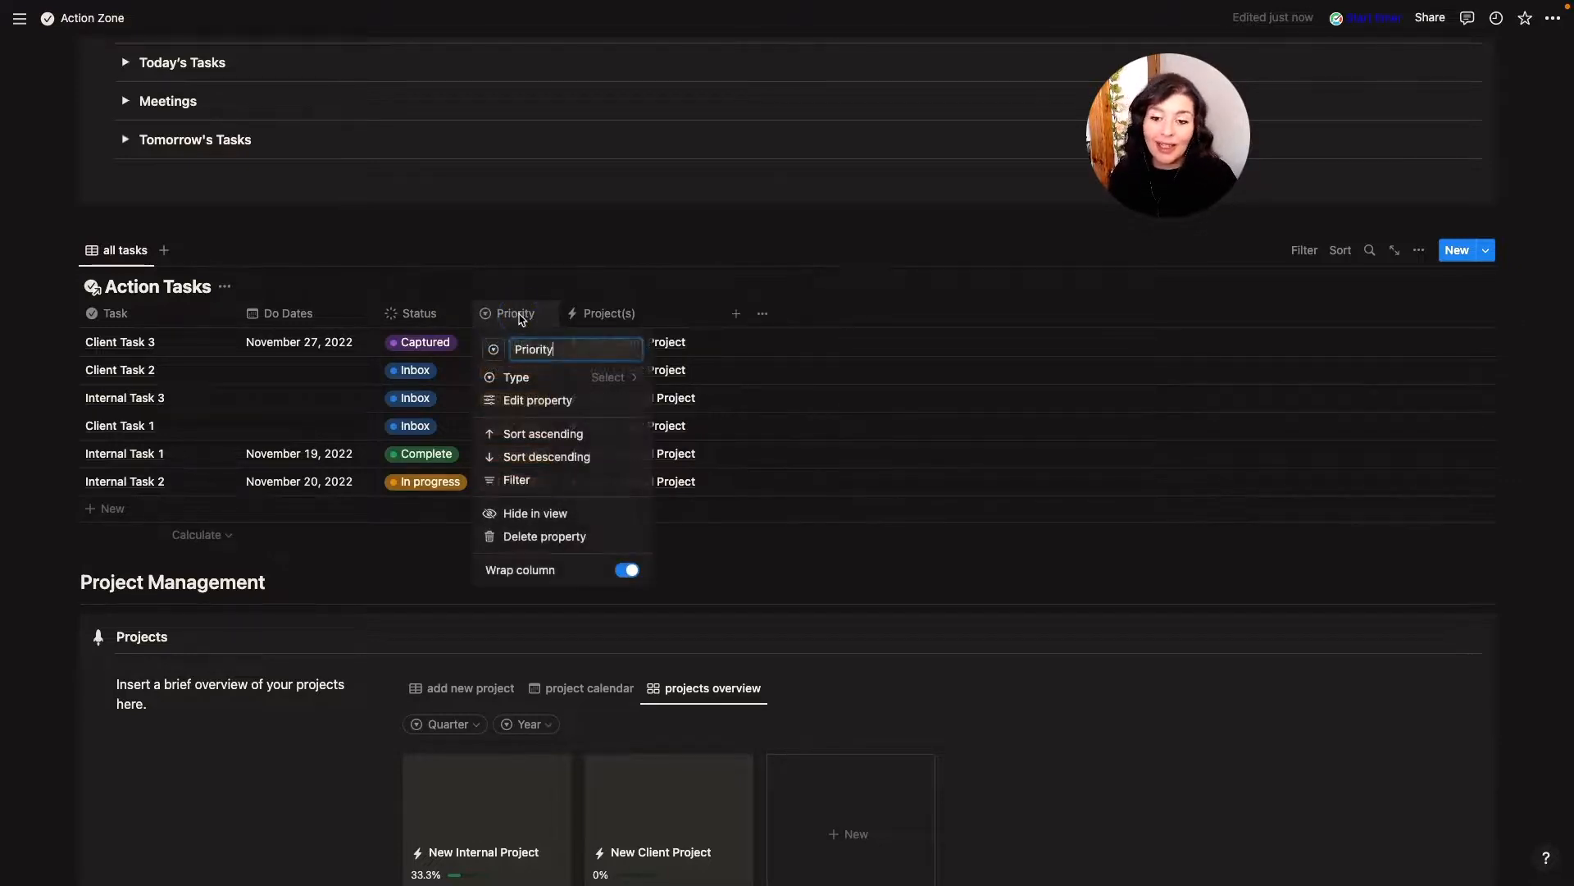
left_click(555, 515)
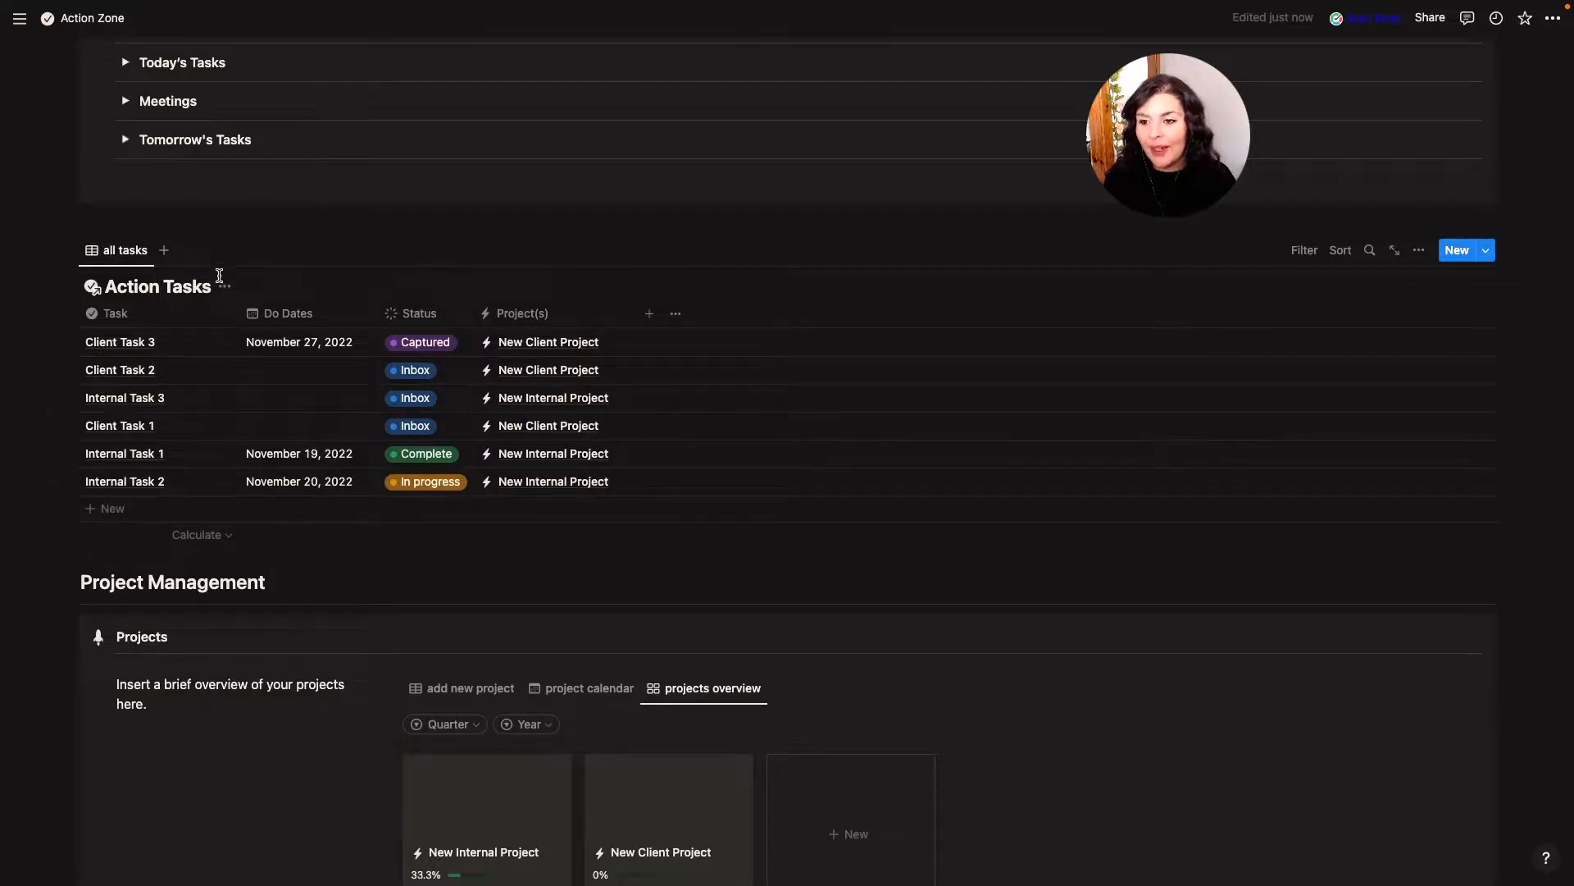
Check the view options of the linked all tasks view and remove the linked Action Tasks database from the dashboard
left_click(122, 254)
key("Escape")
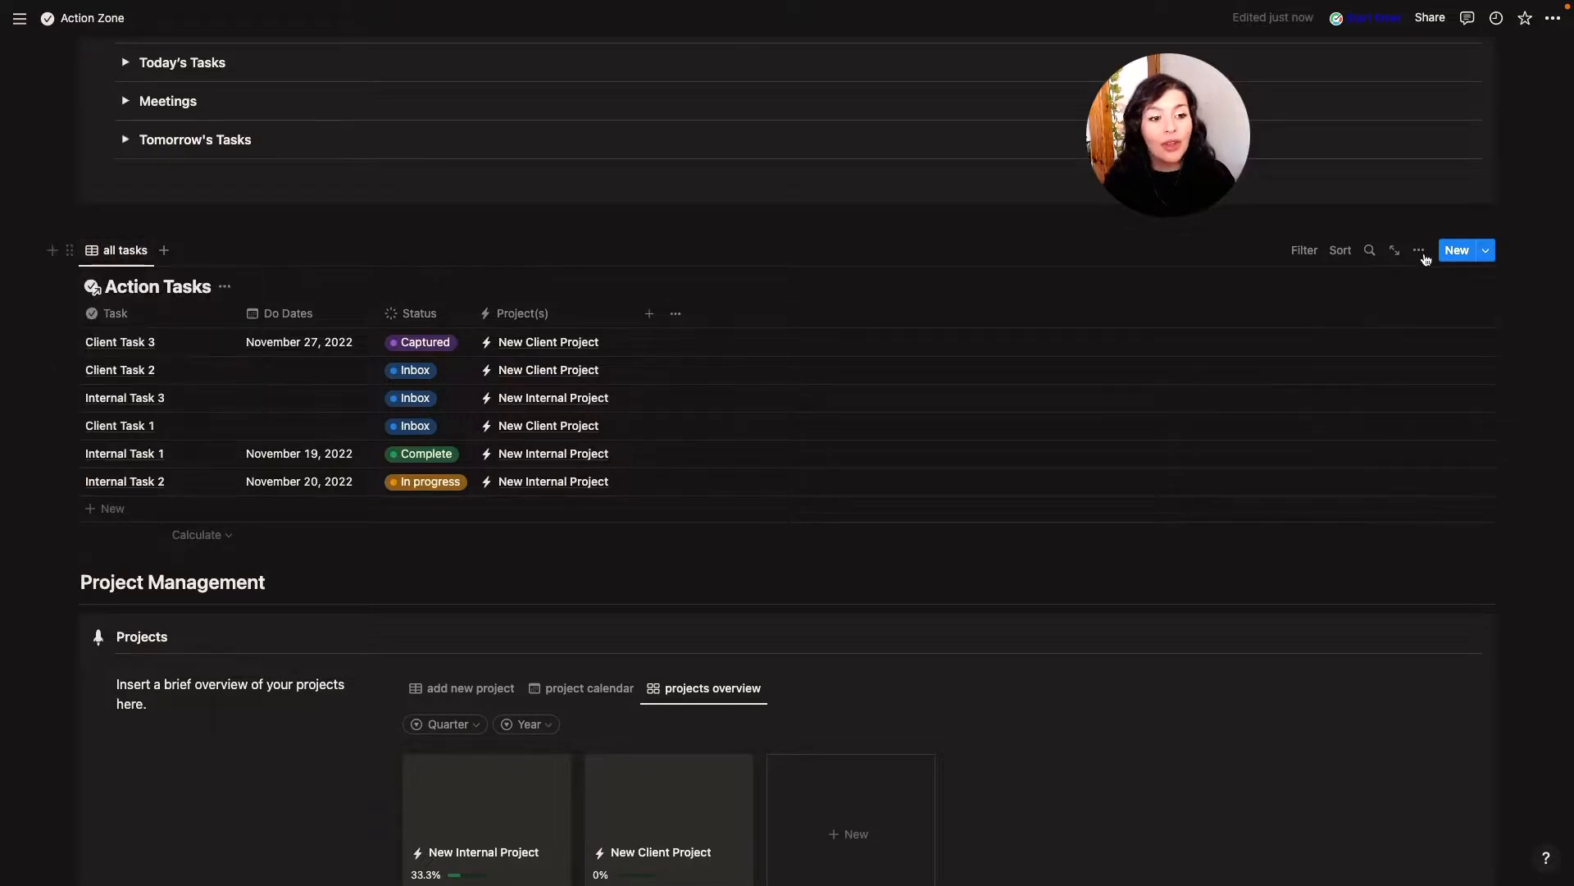
left_click(1423, 254)
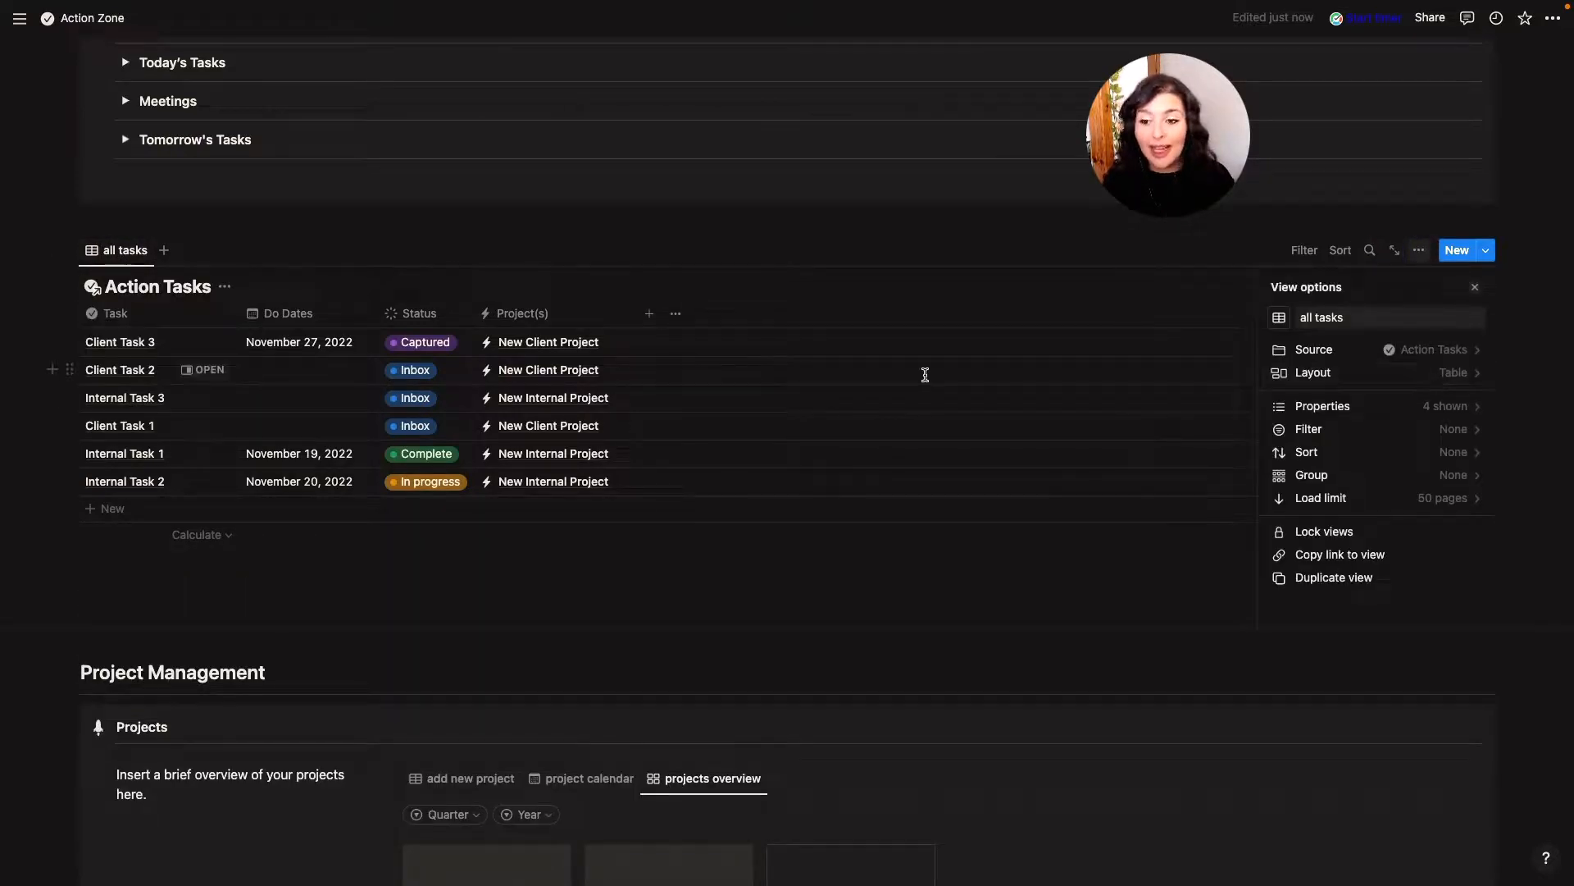
left_click(429, 236)
Look over the dashboard sections and switch the Targets section to the quarterly targets view
scroll(232, 309, "up", 5)
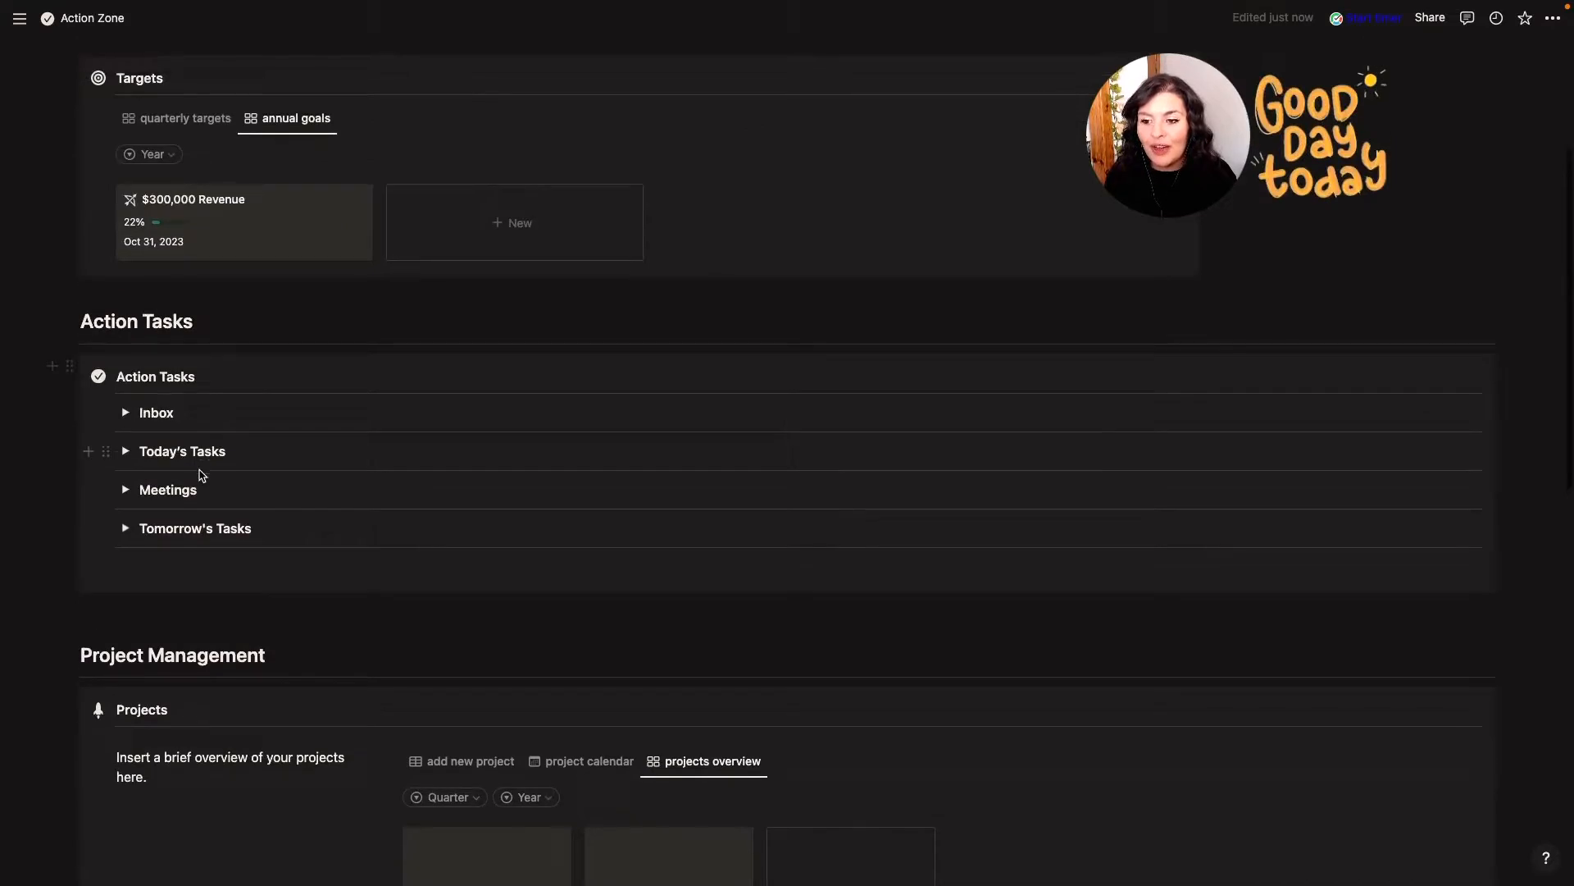
scroll(200, 474, "down", 5)
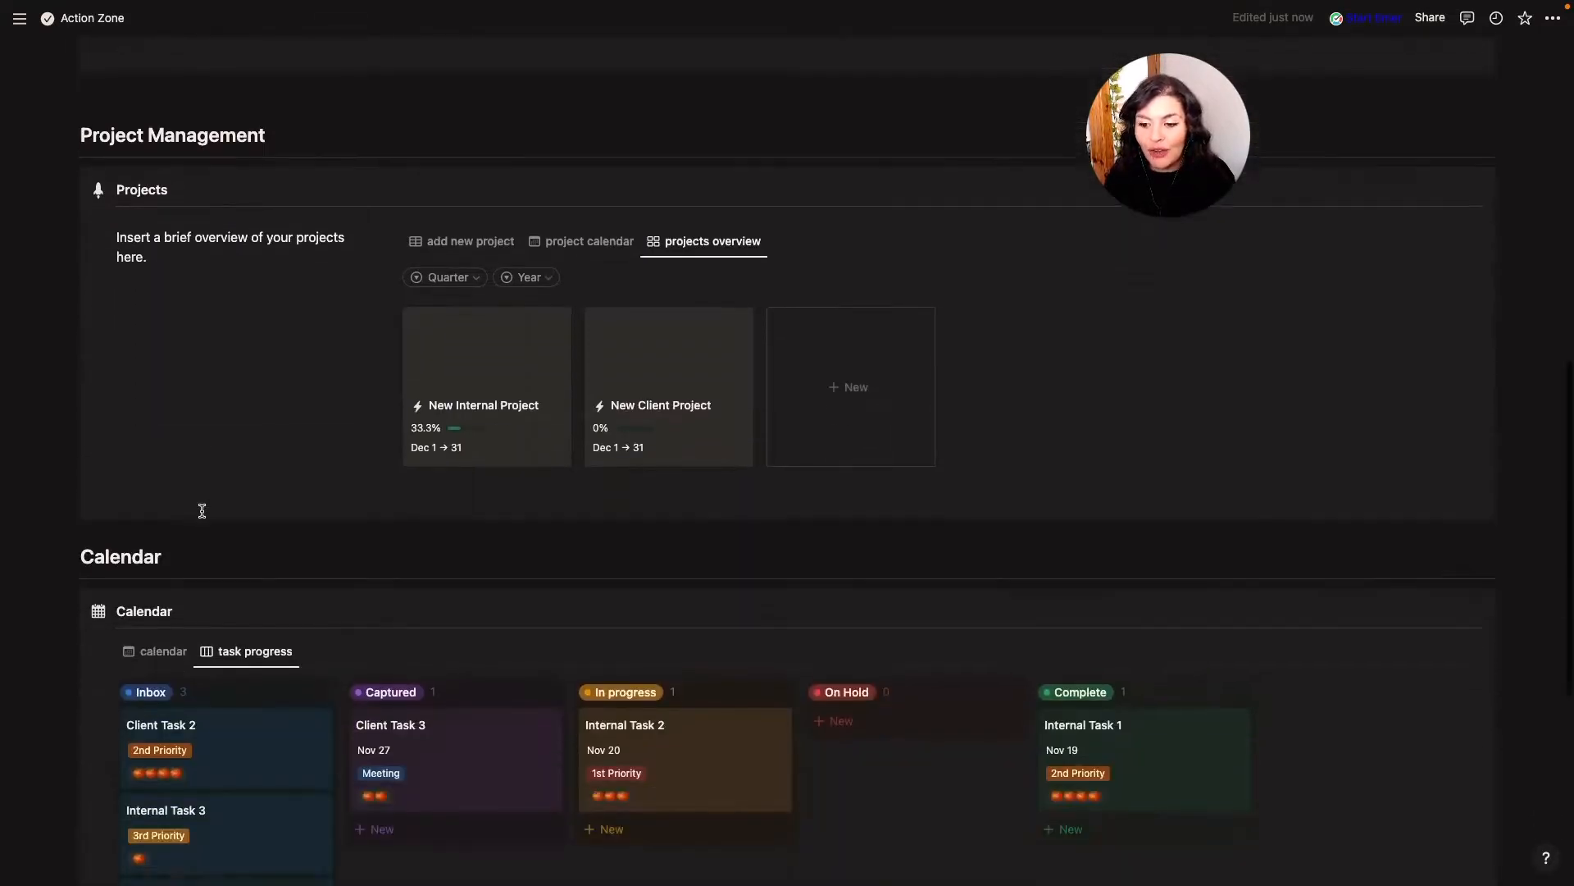
scroll(201, 510, "up", 9)
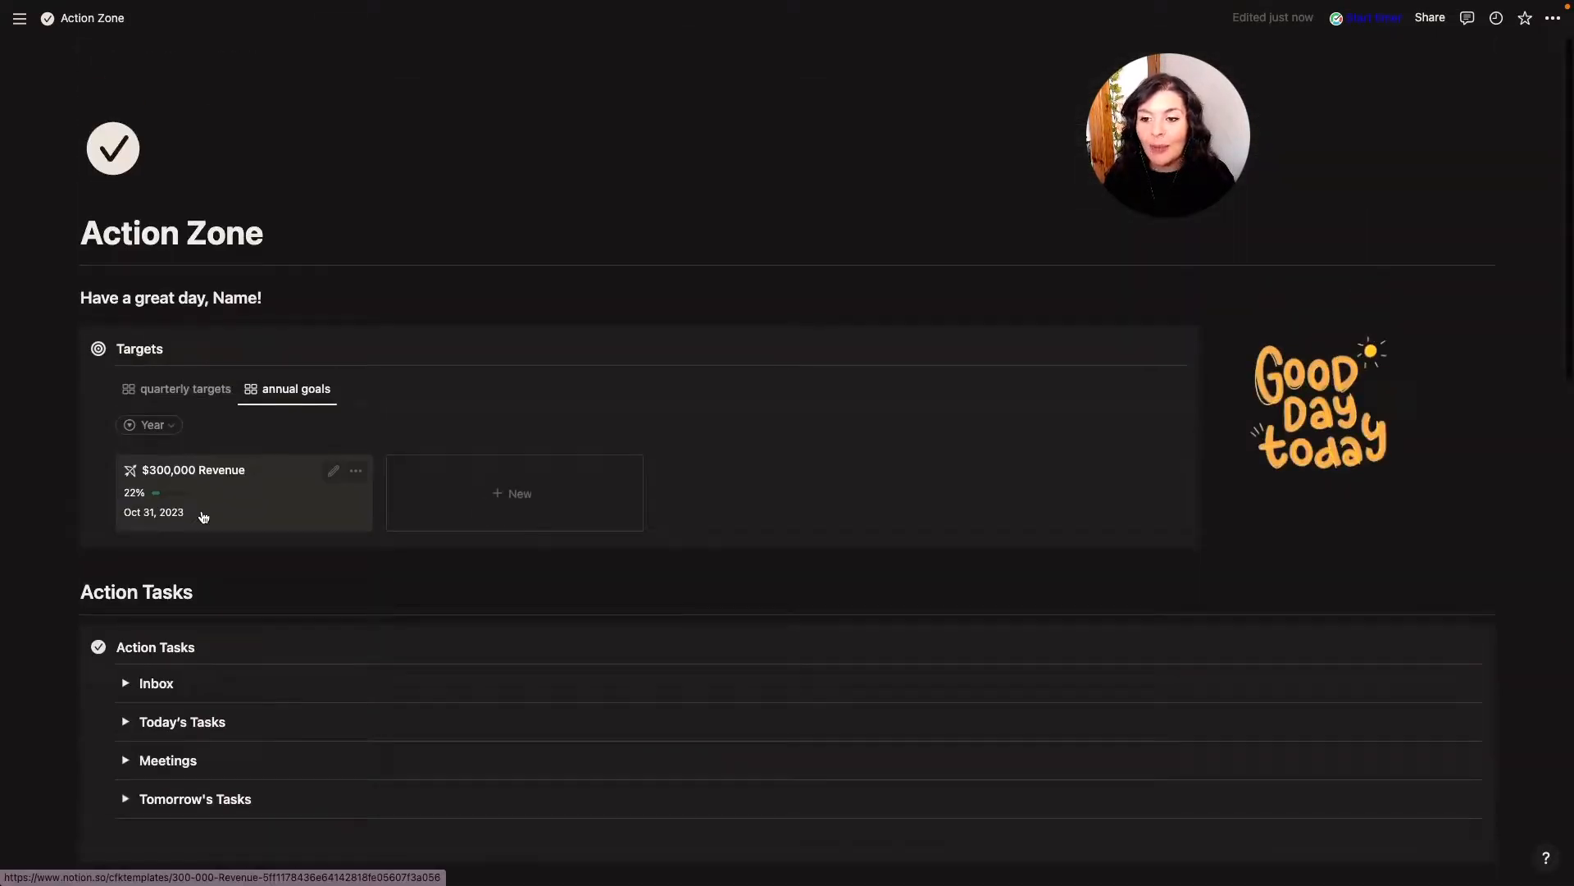
left_click(205, 392)
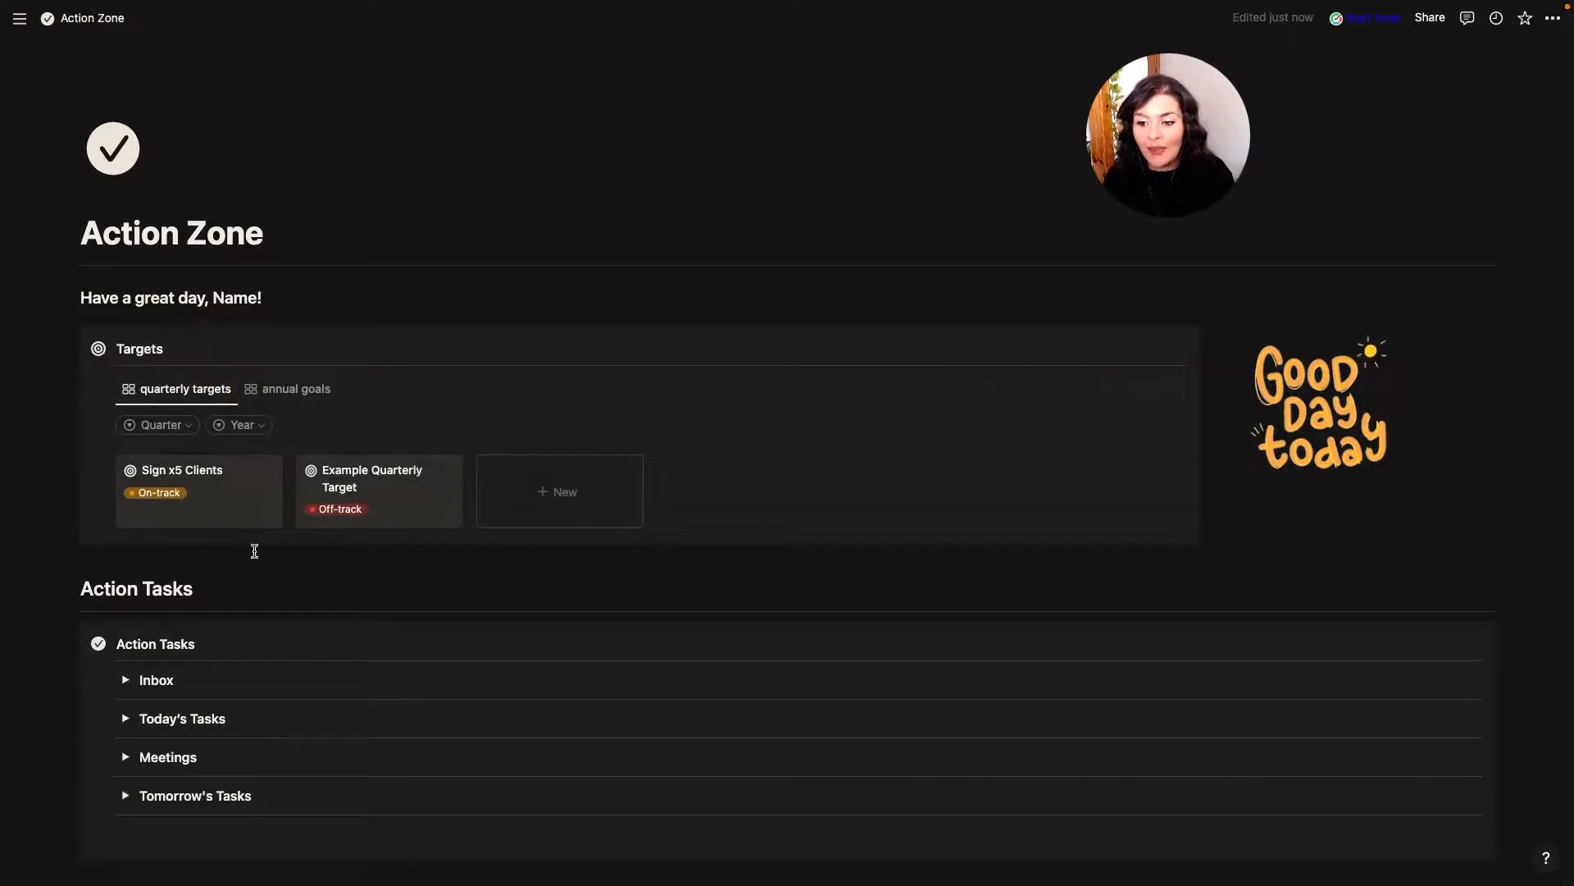
Try inserting a linked view of the Quarterly Targets database above the Action Tasks heading, copying its quarterly overview view
left_click(214, 565)
left_click(81, 587)
key("Return")
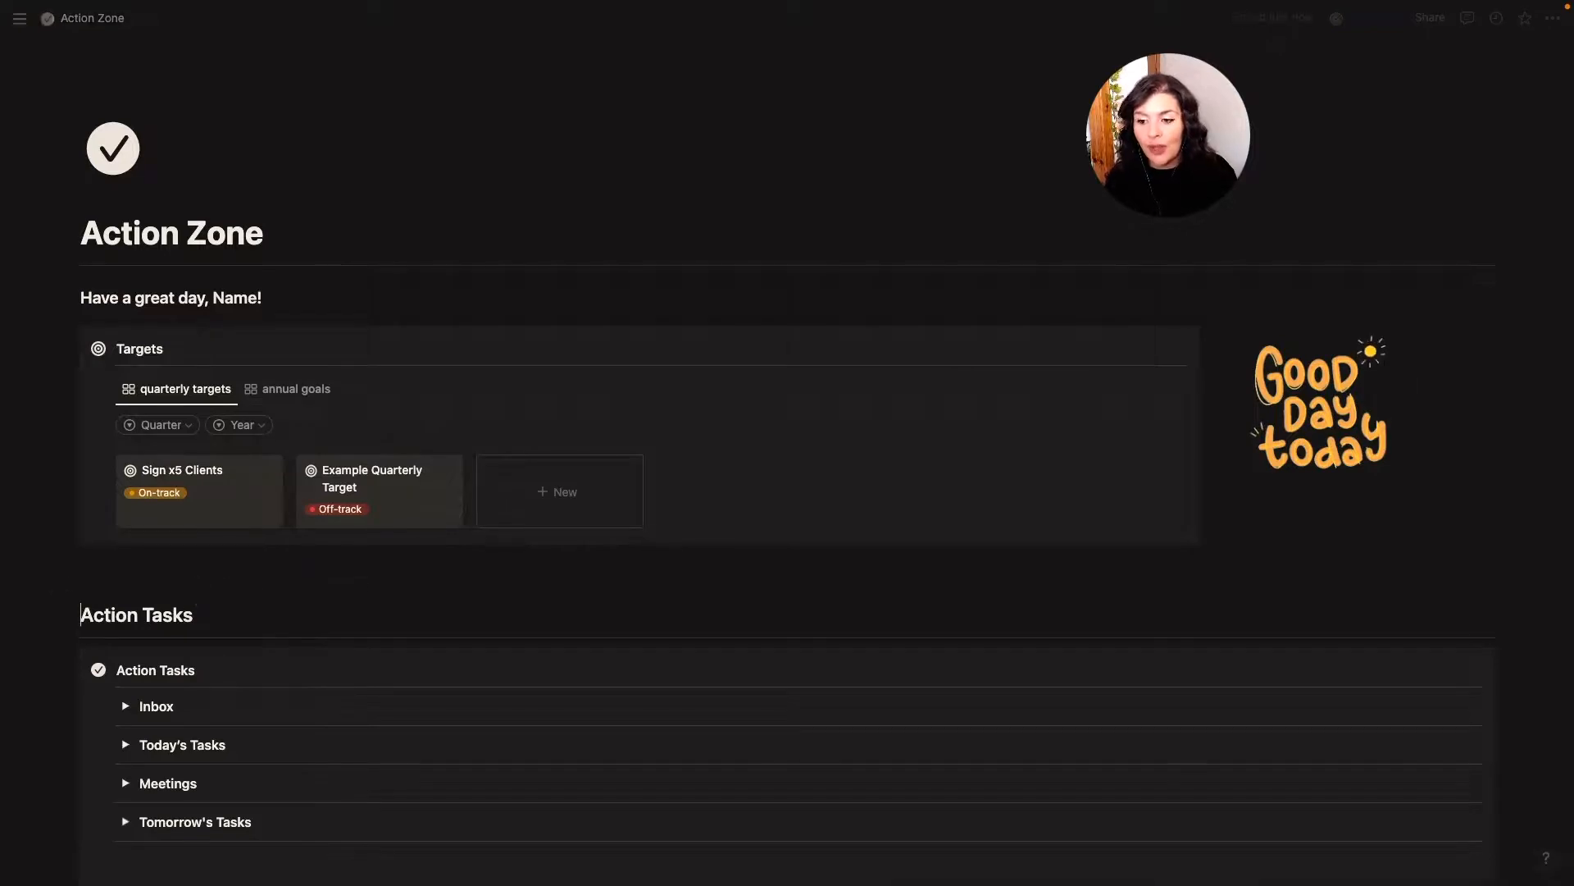
type("/li")
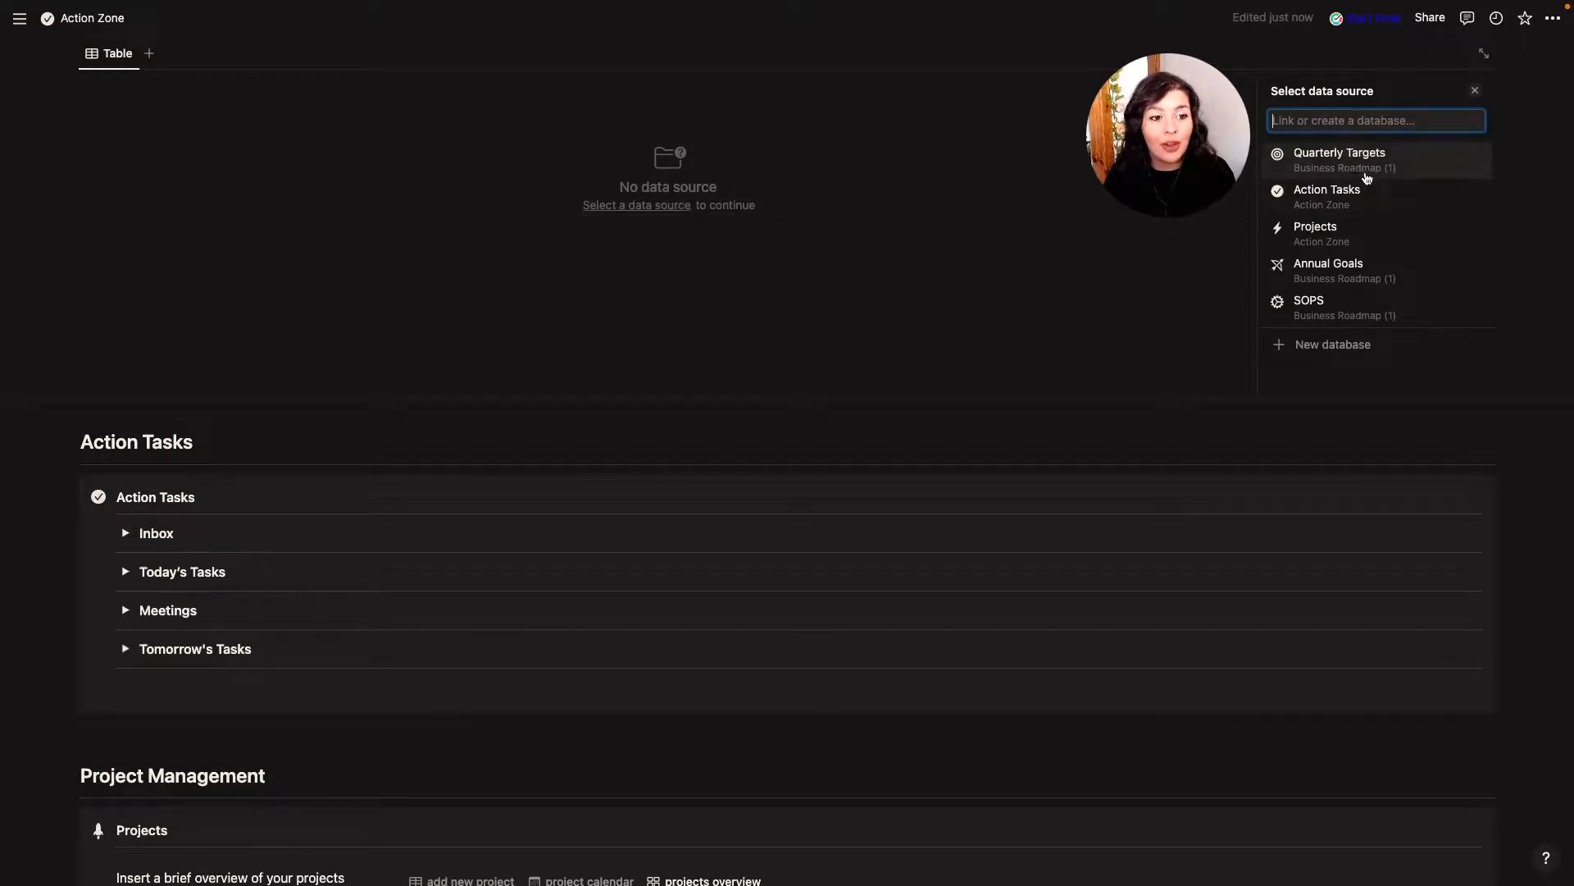
left_click(1365, 168)
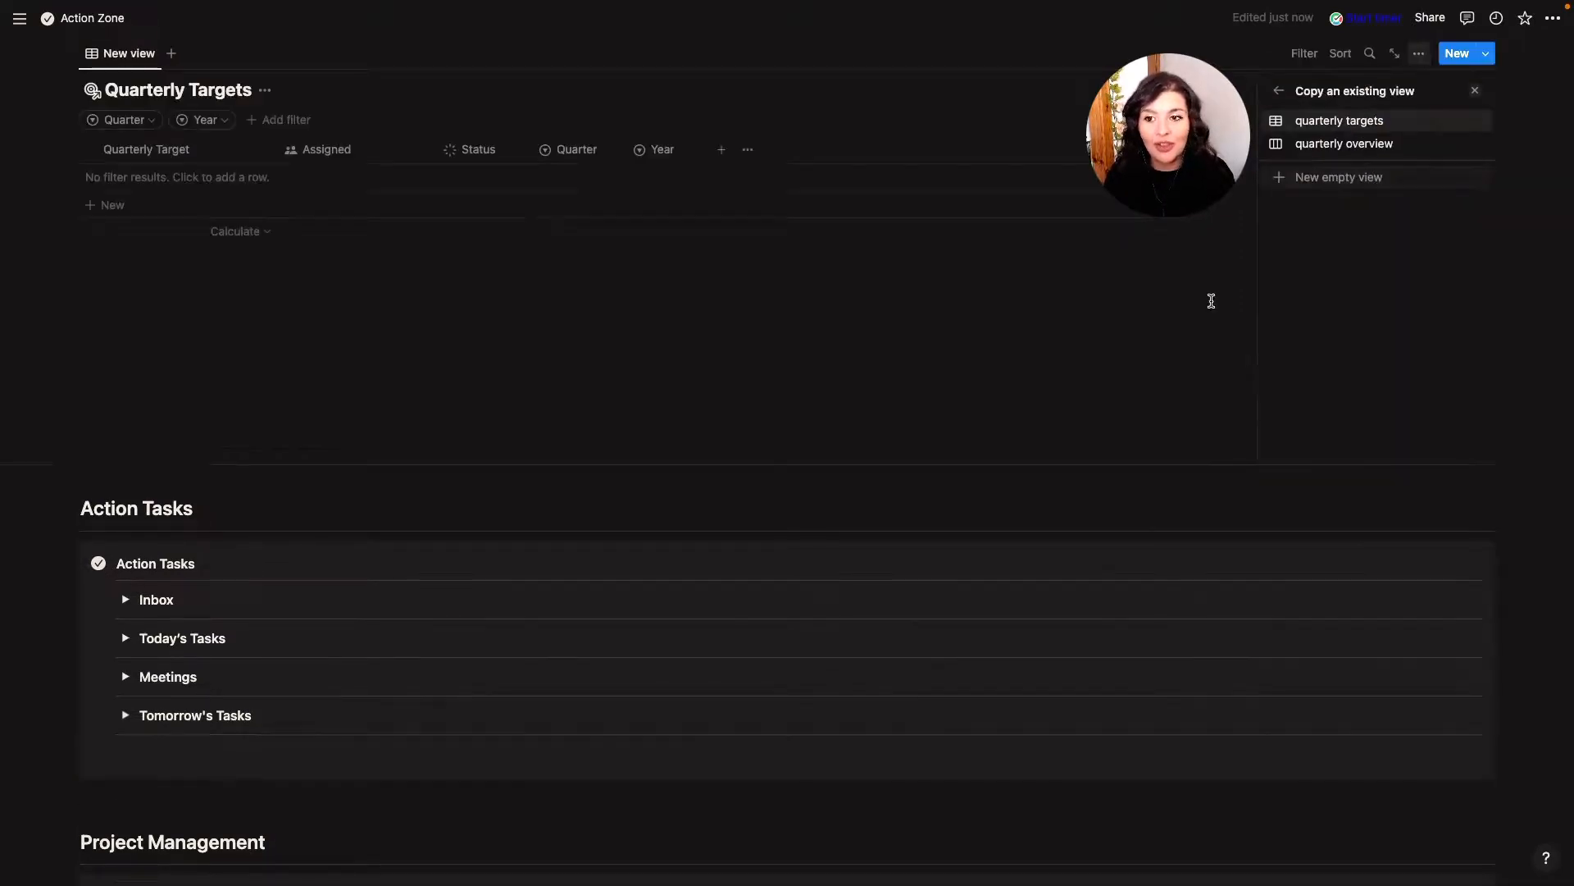
left_click(1379, 145)
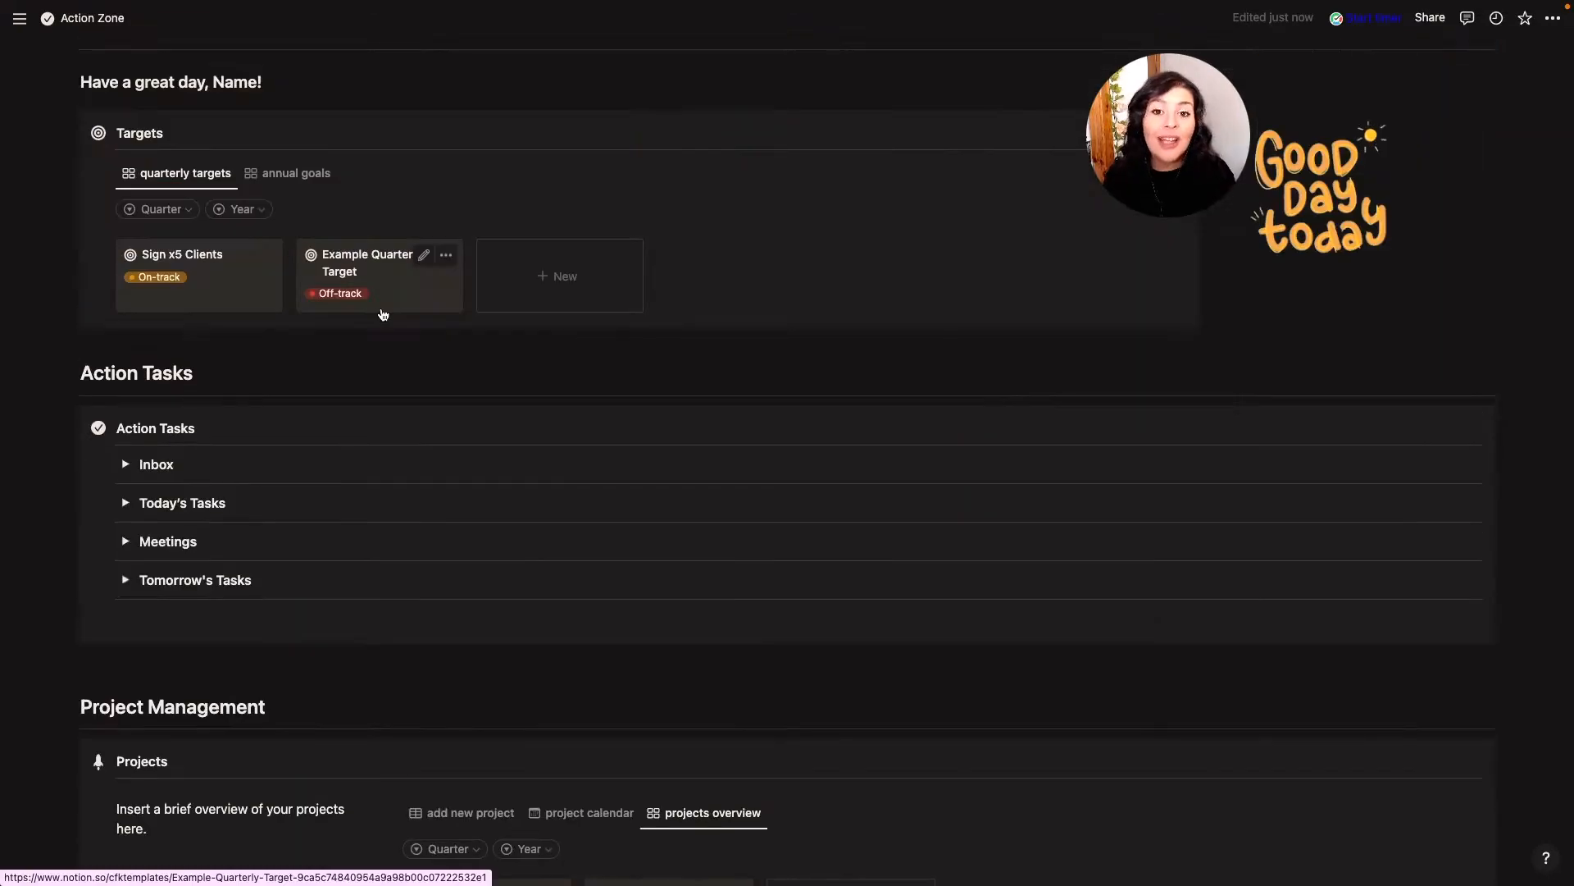
Insert an image block below the Good Day Today graphic and show its option to embed an image link
scroll(382, 308, "up", 2)
scroll(381, 309, "up", 2)
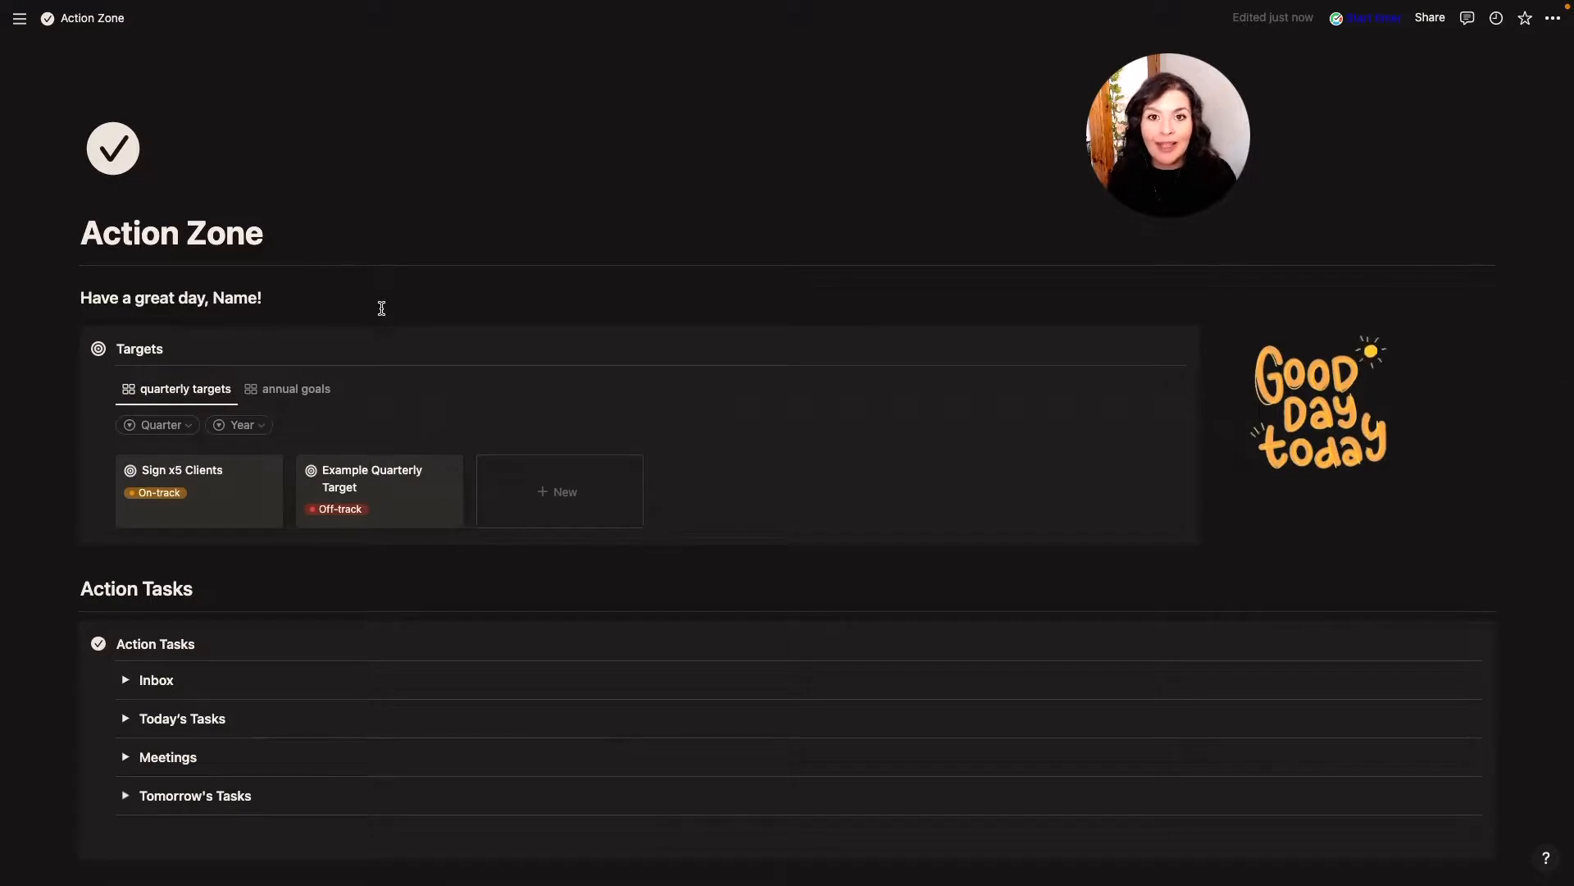
left_click(1317, 533)
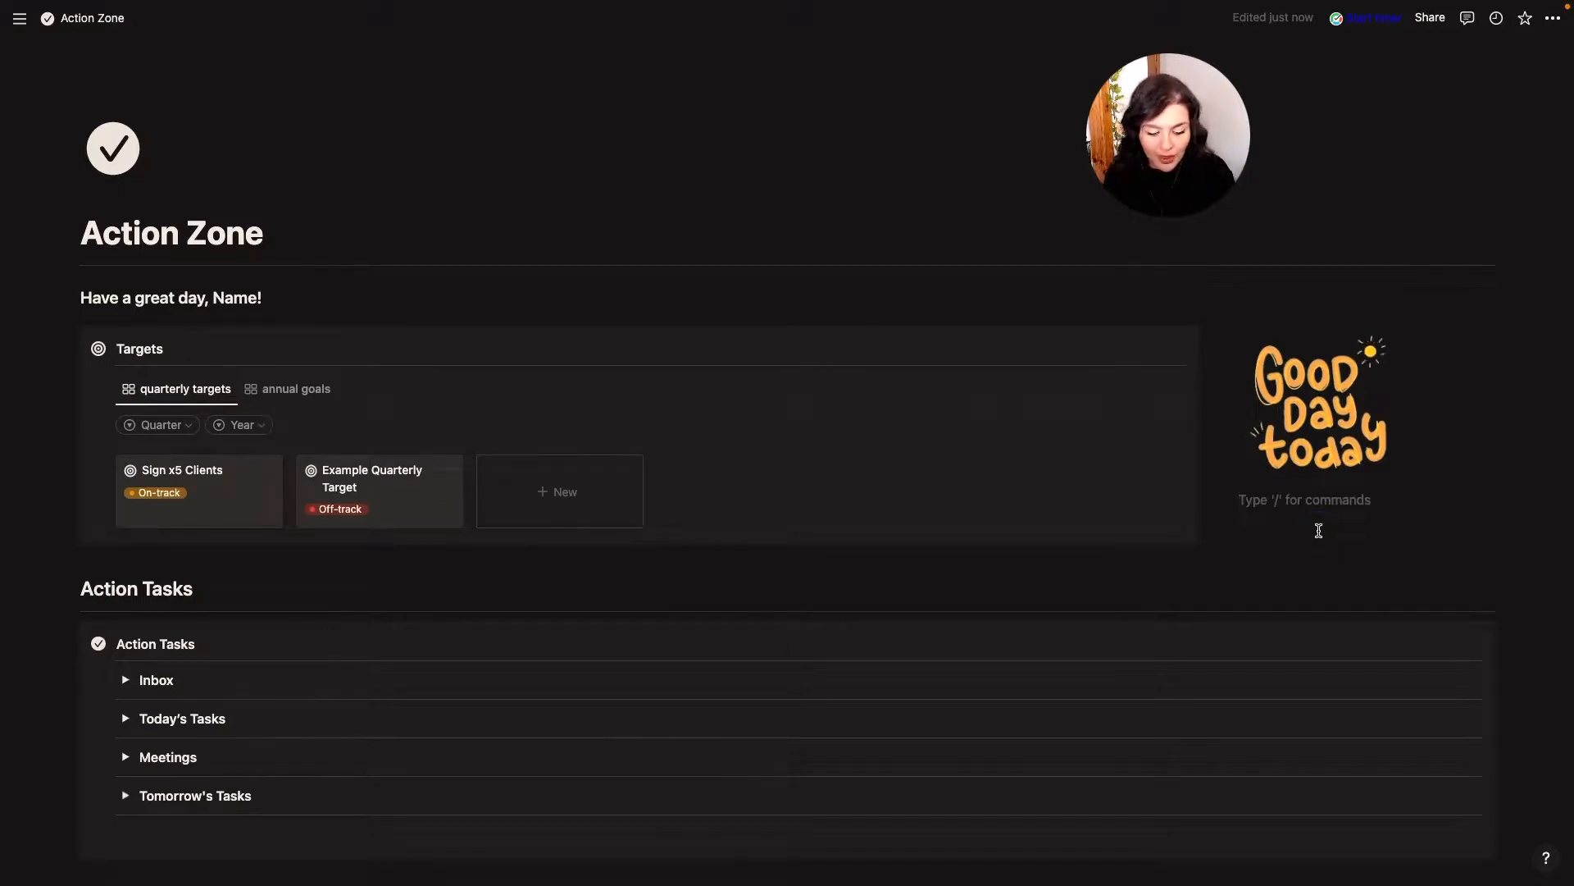
type("/image")
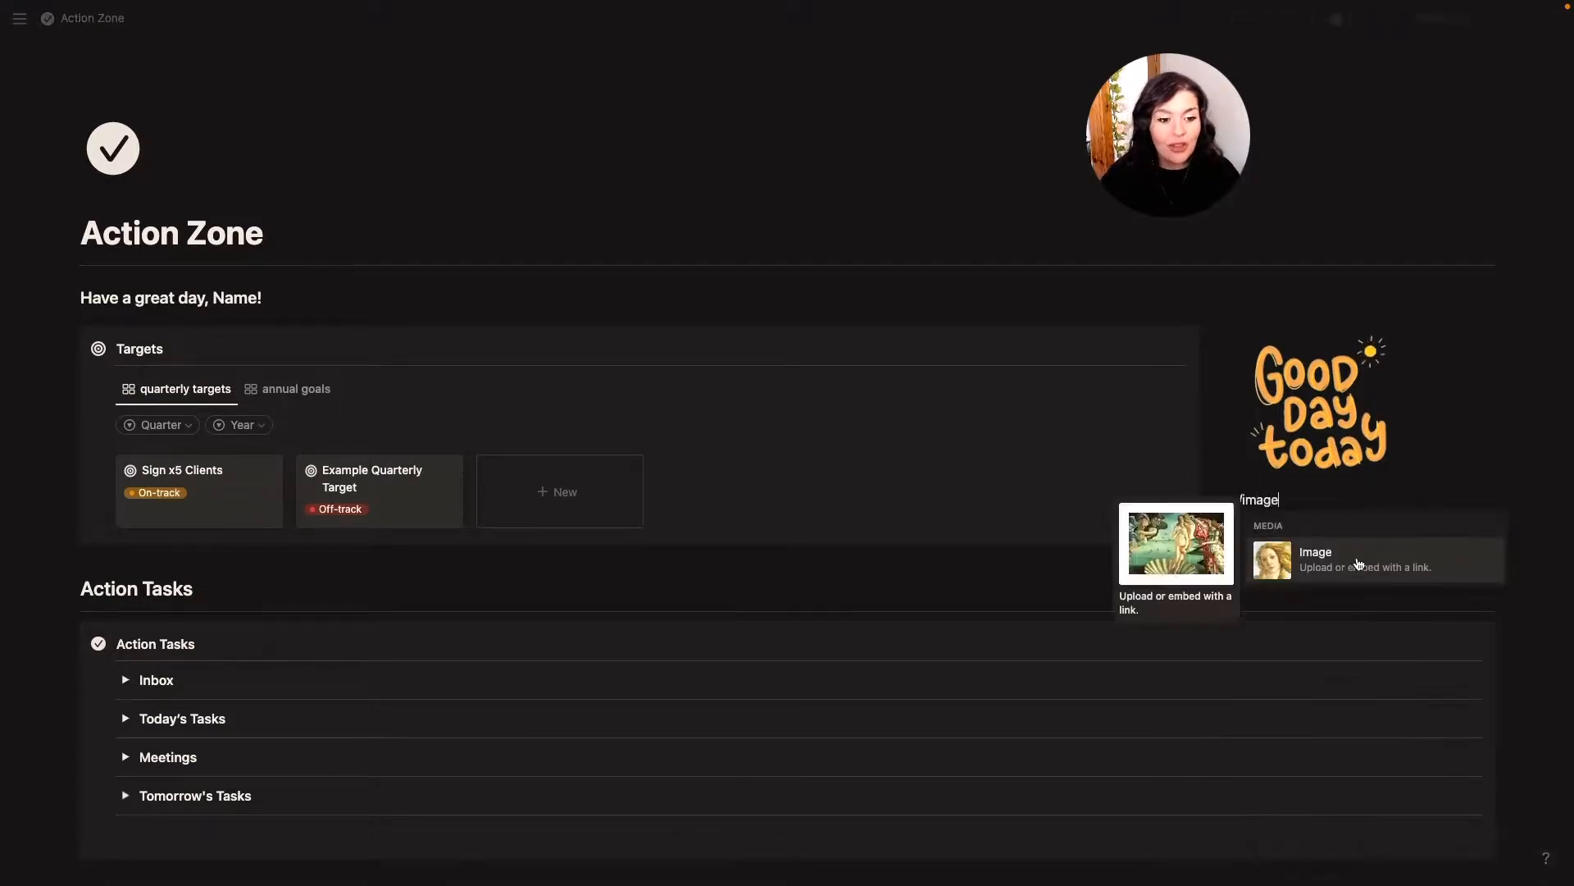
left_click(1368, 564)
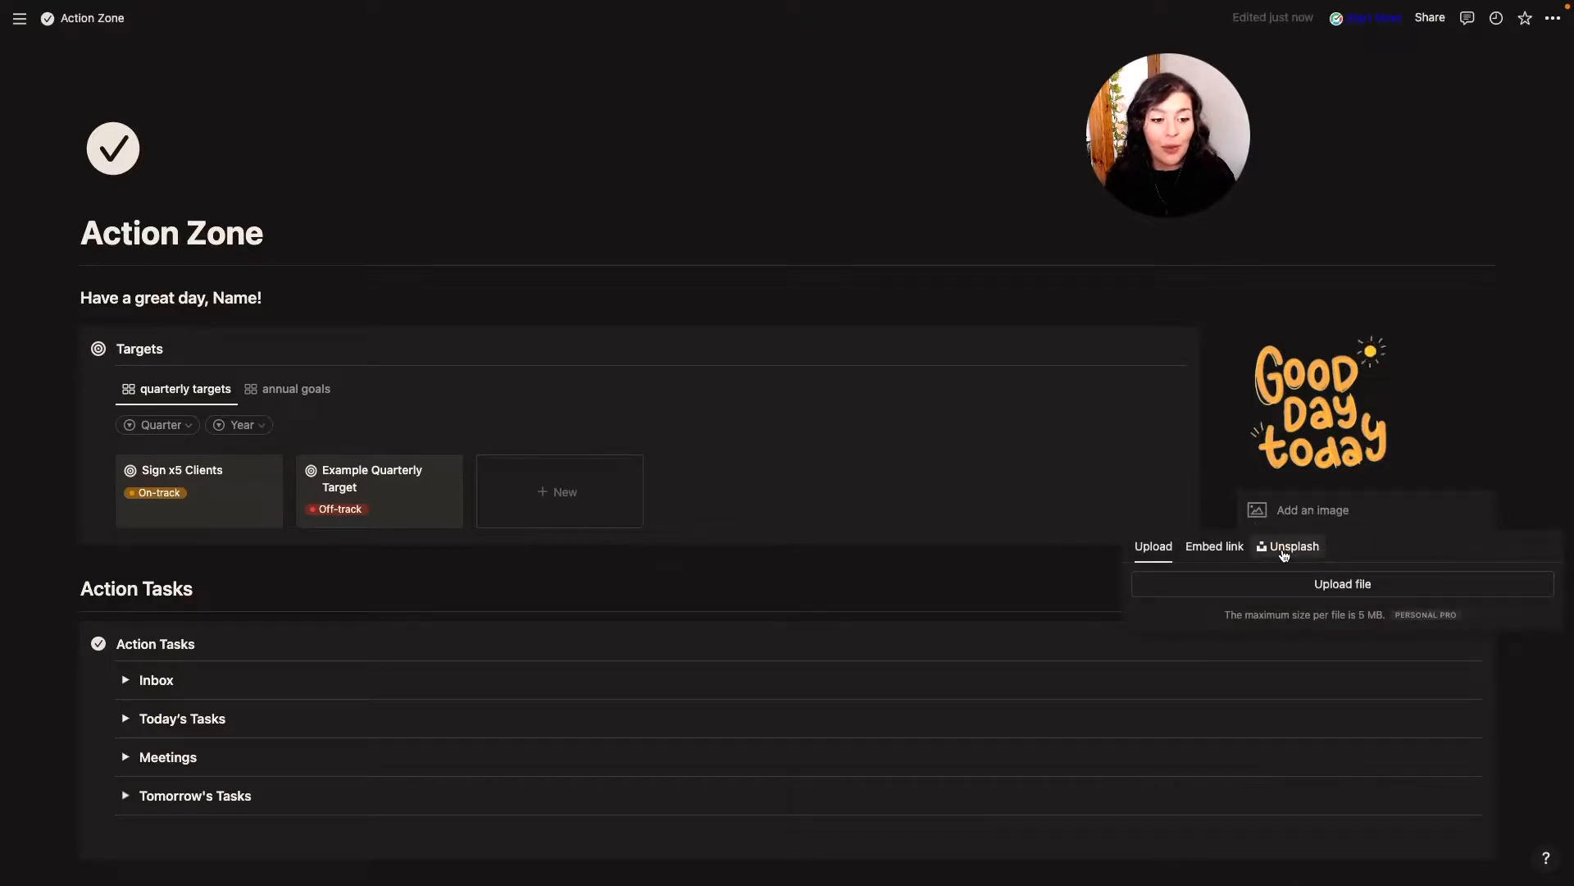
left_click(1215, 548)
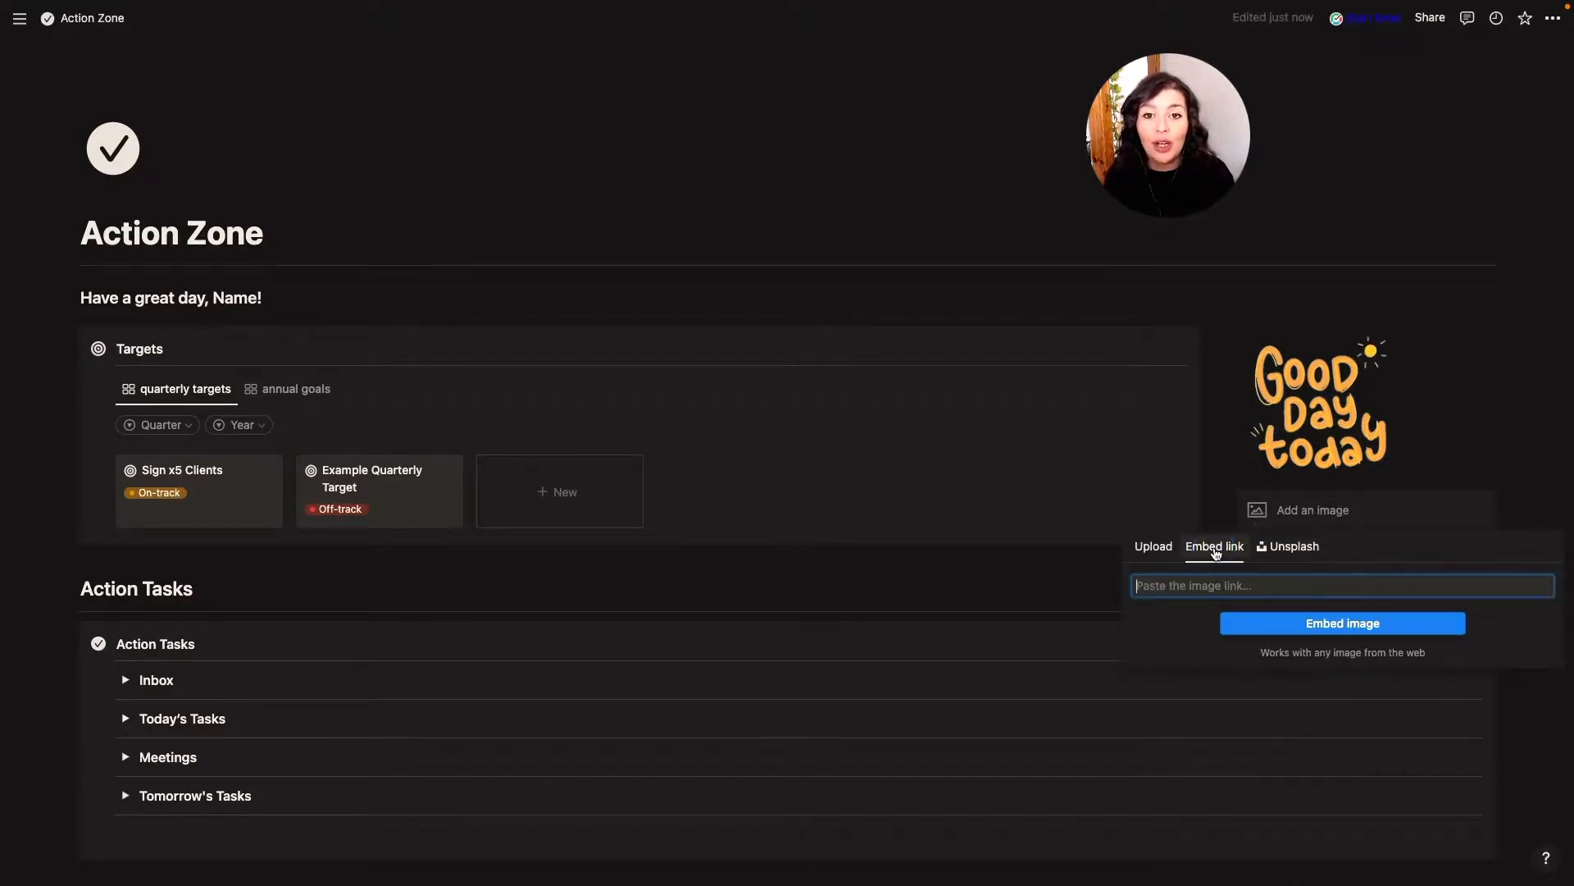
Delete the empty image block below the Good Day Today graphic
left_click(1267, 510)
left_click(1229, 502)
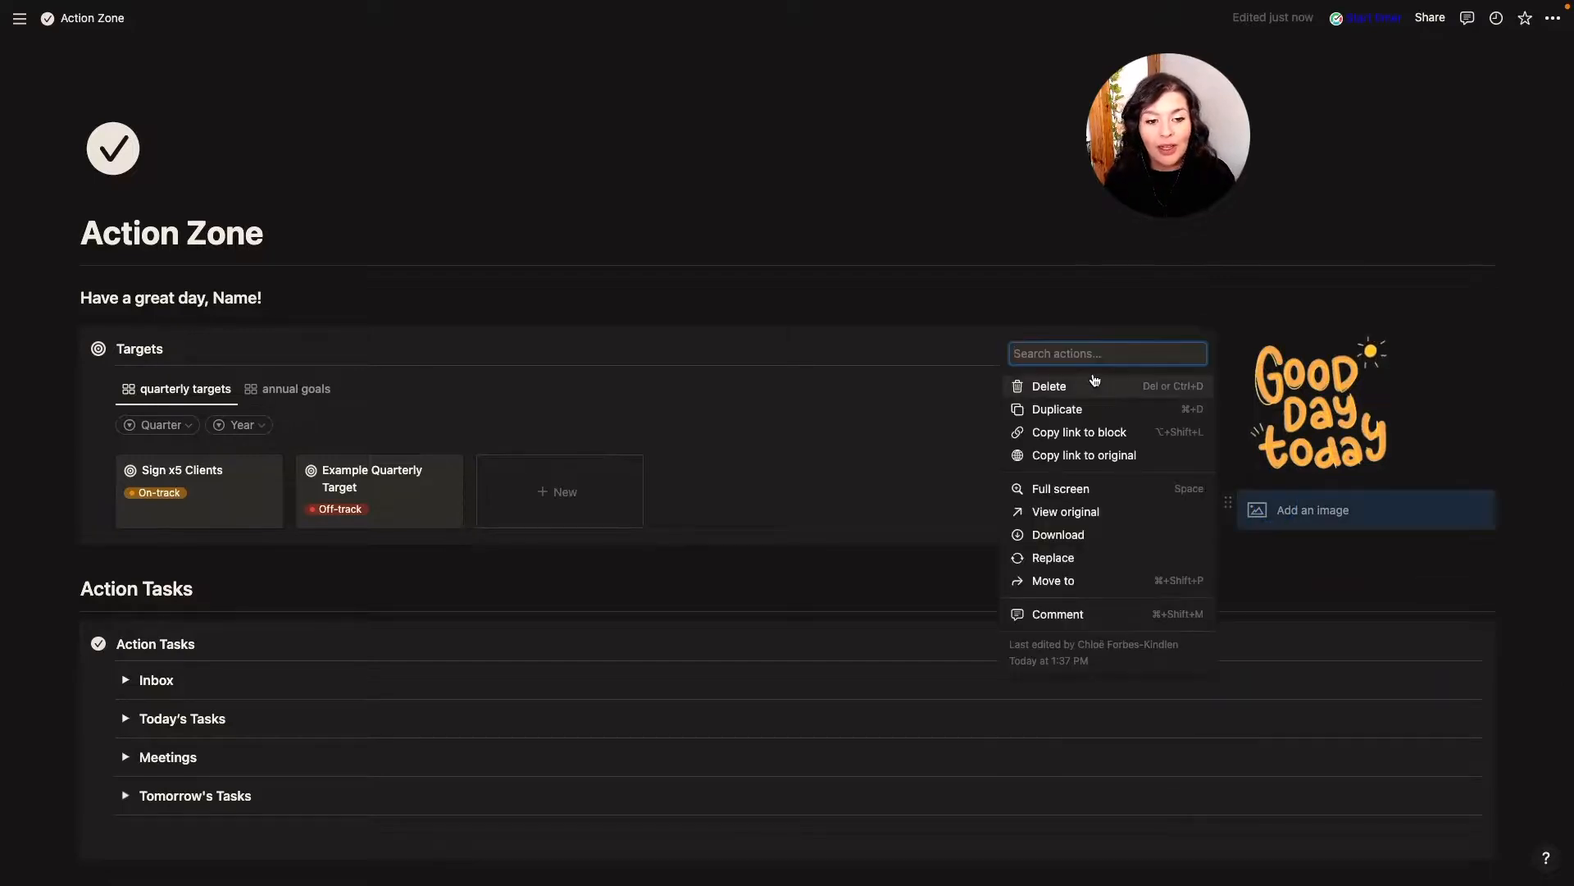
left_click(1096, 386)
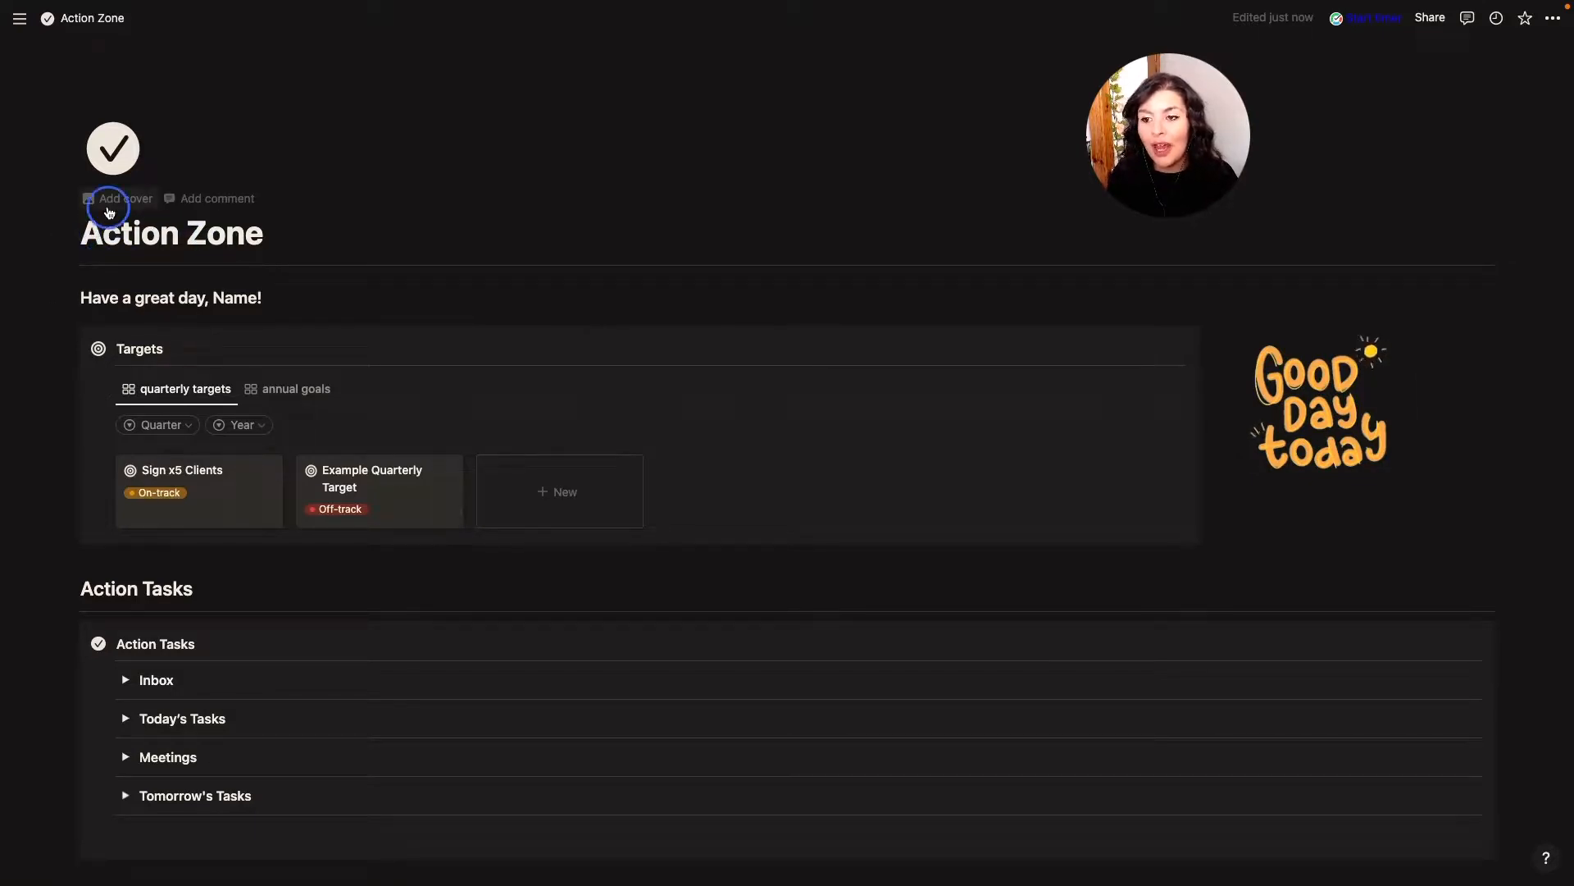
Try out a page cover on Action Zone, viewing its Link and Unsplash image sources, and remove the cover
left_click(113, 199)
left_click(1382, 289)
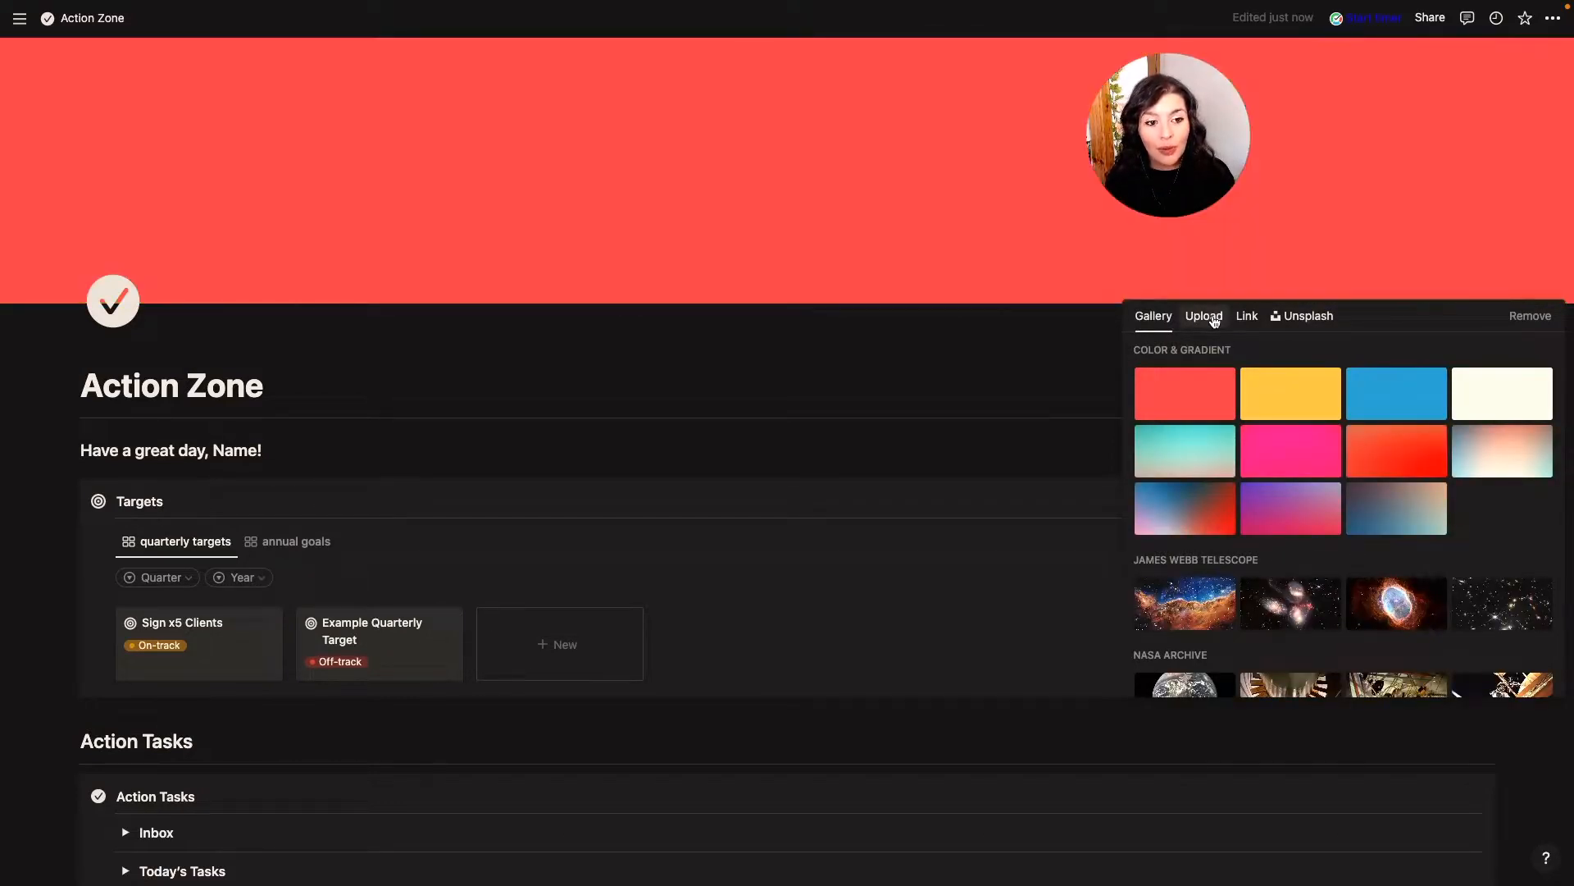
left_click(1247, 317)
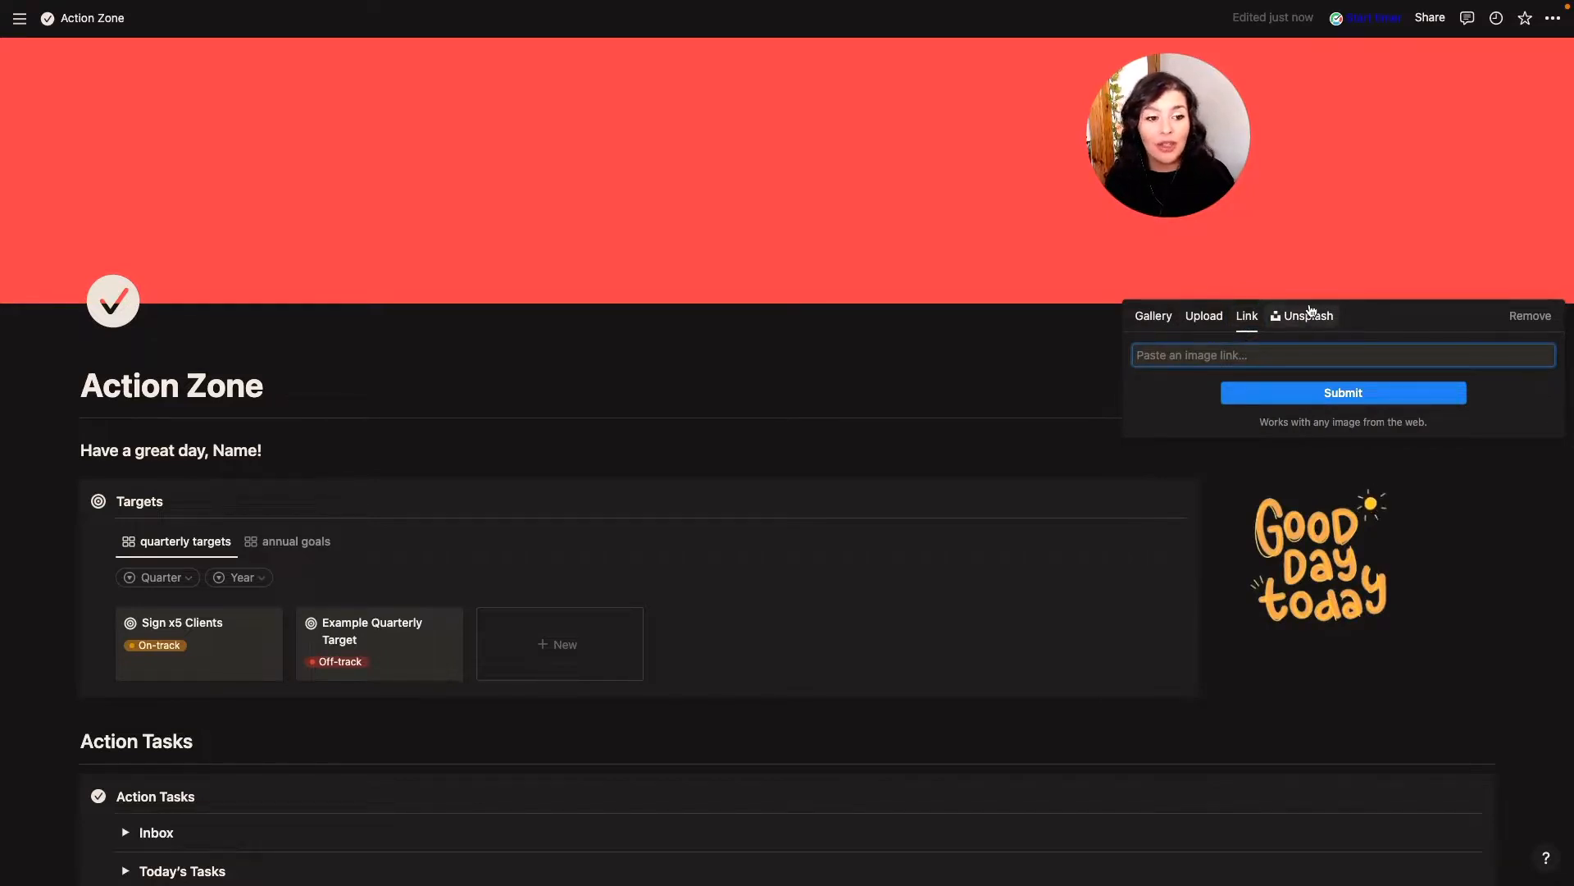
left_click(1291, 316)
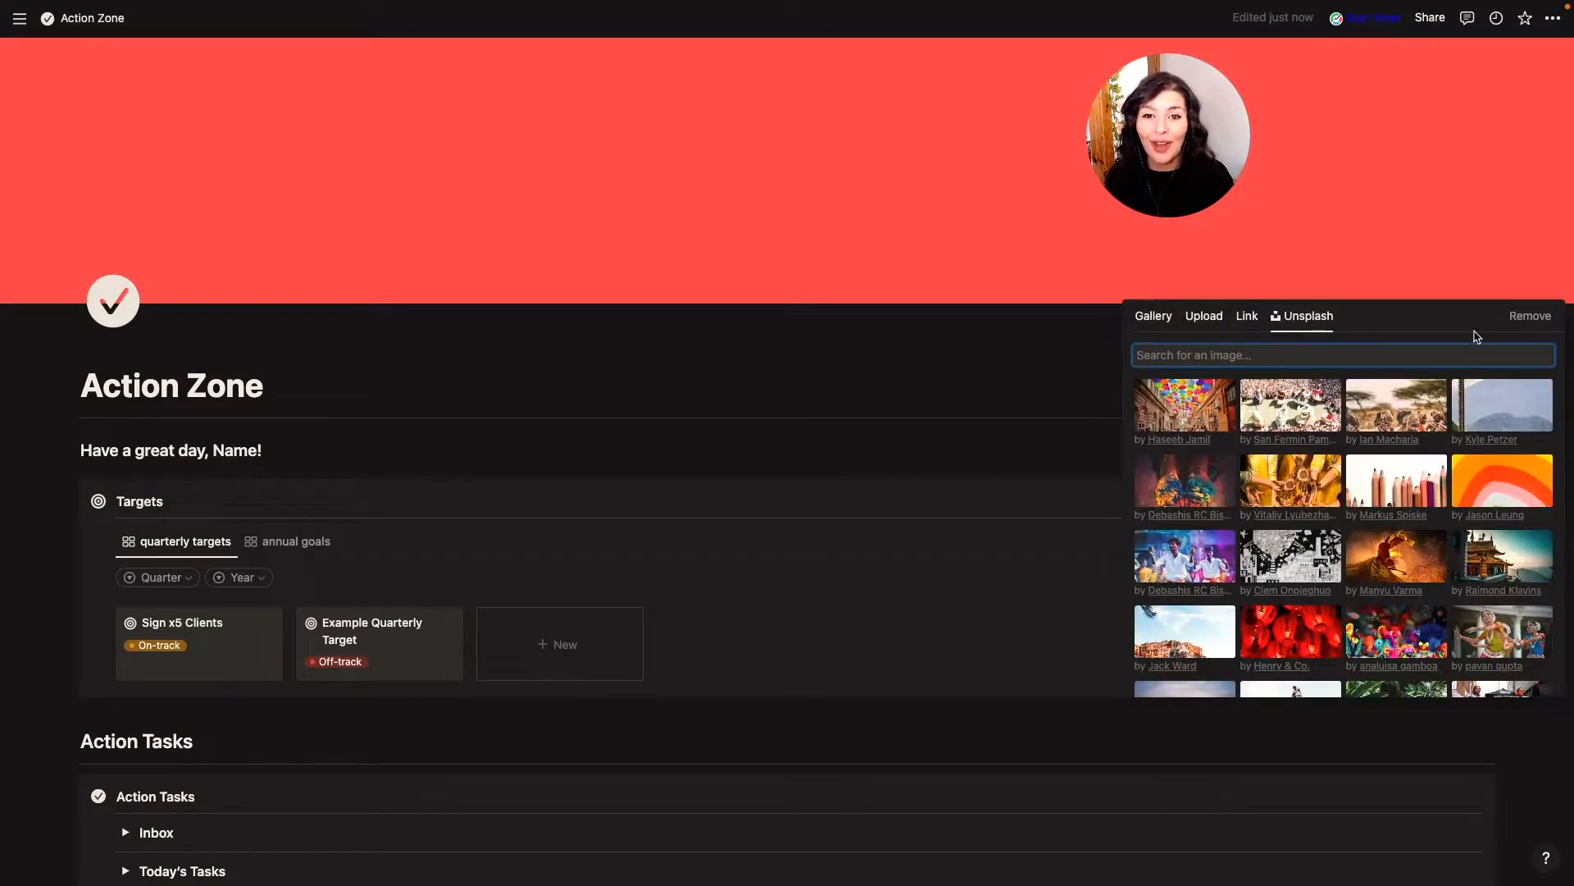
left_click(1530, 318)
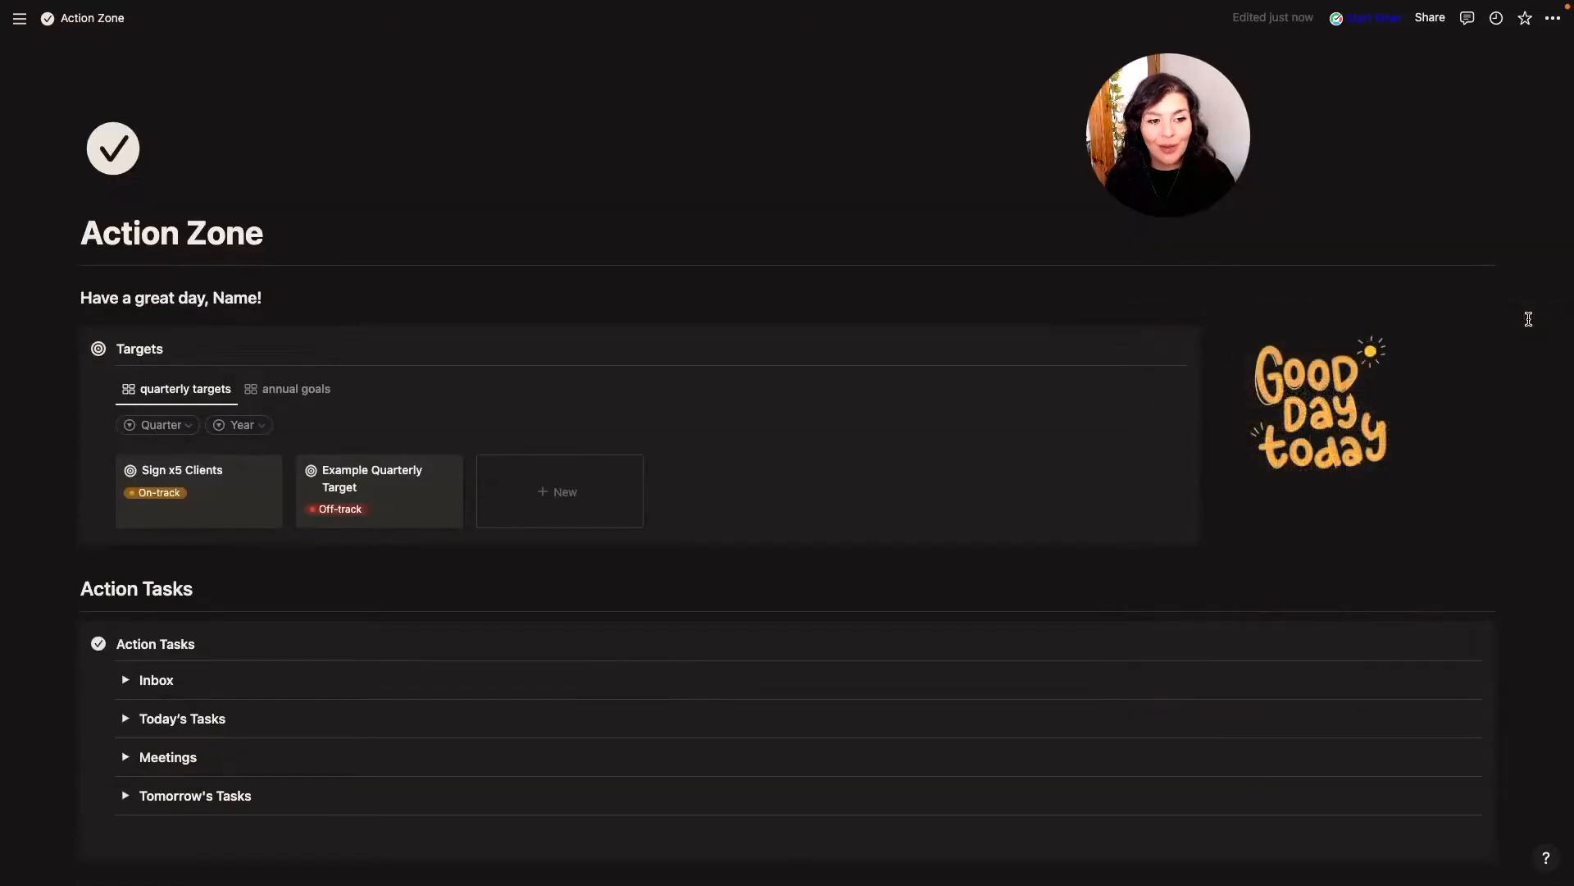
Show the Action Zone page icon choices: the checkmark's colour variants, the emojis, and the custom image link or upload options, keeping the current icon
left_click(121, 147)
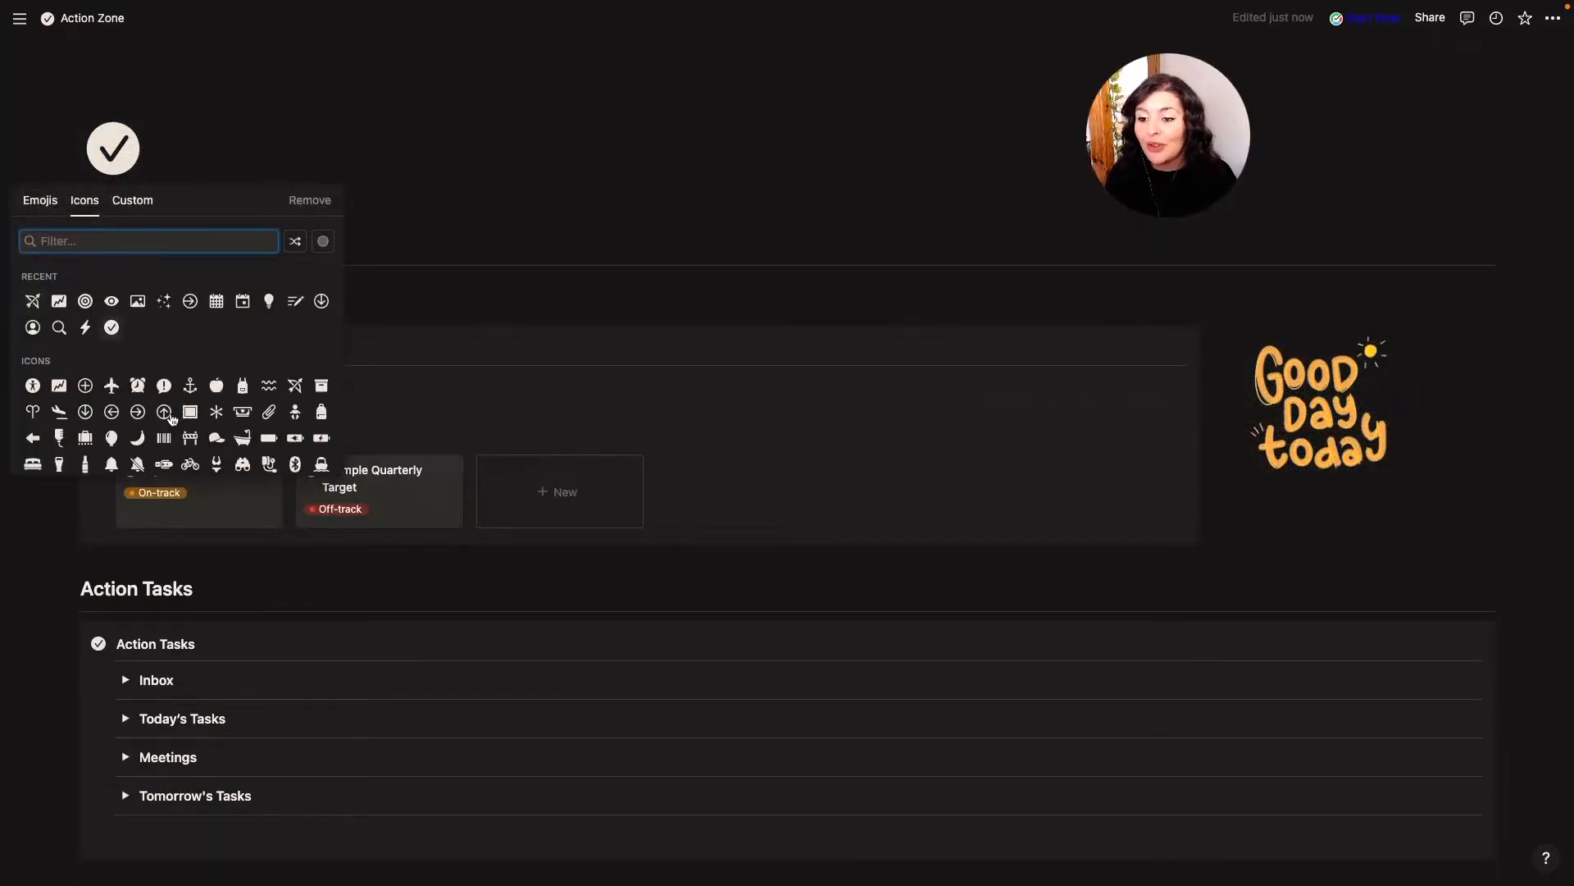
left_click(112, 328)
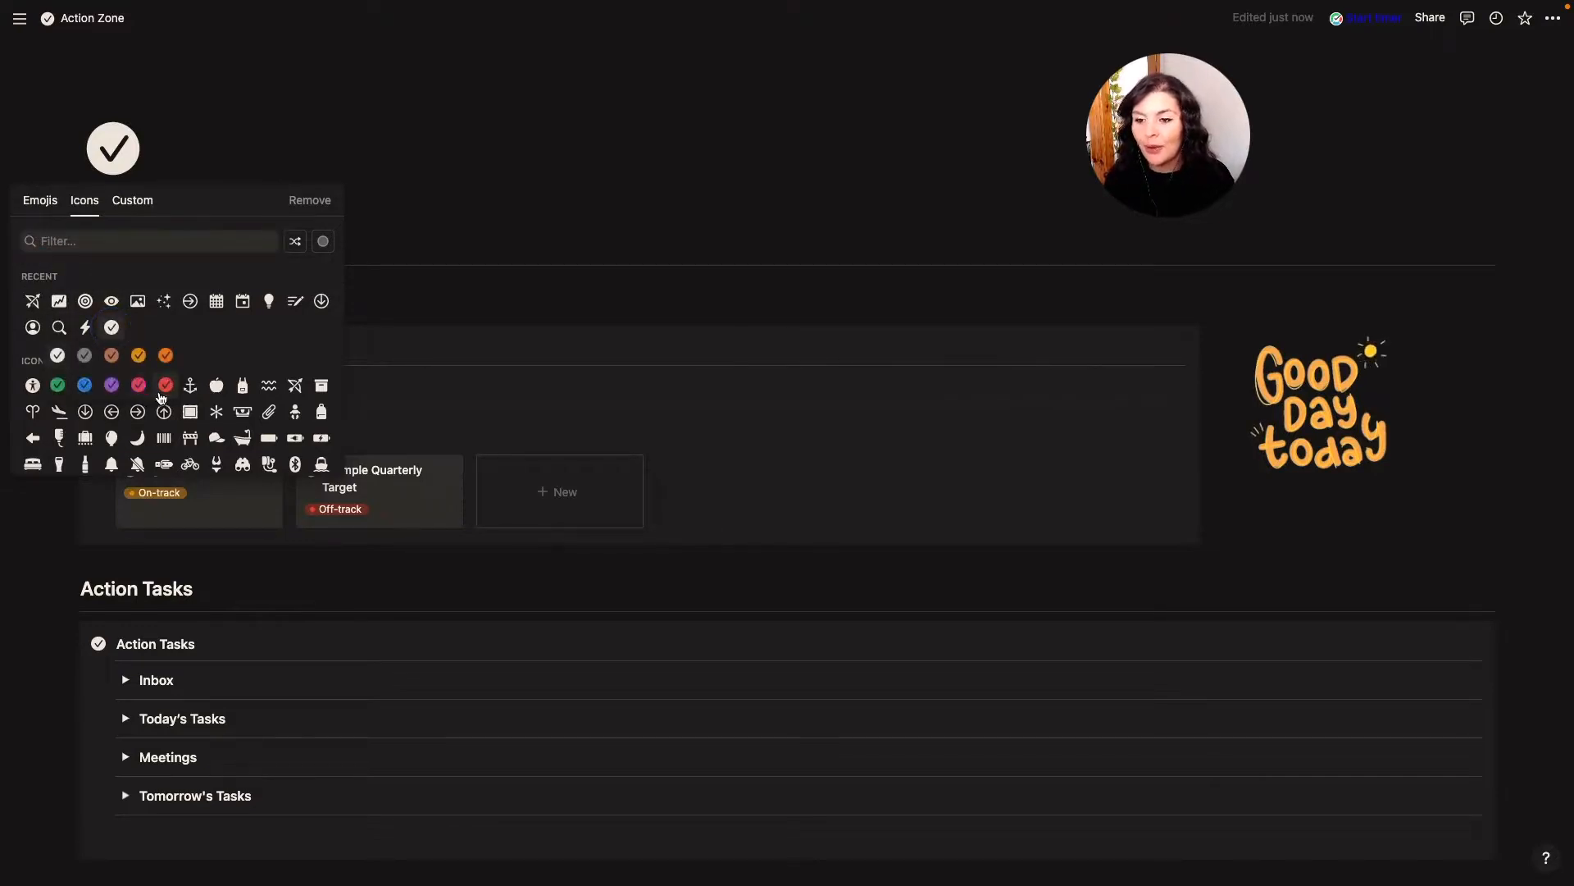
left_click(37, 201)
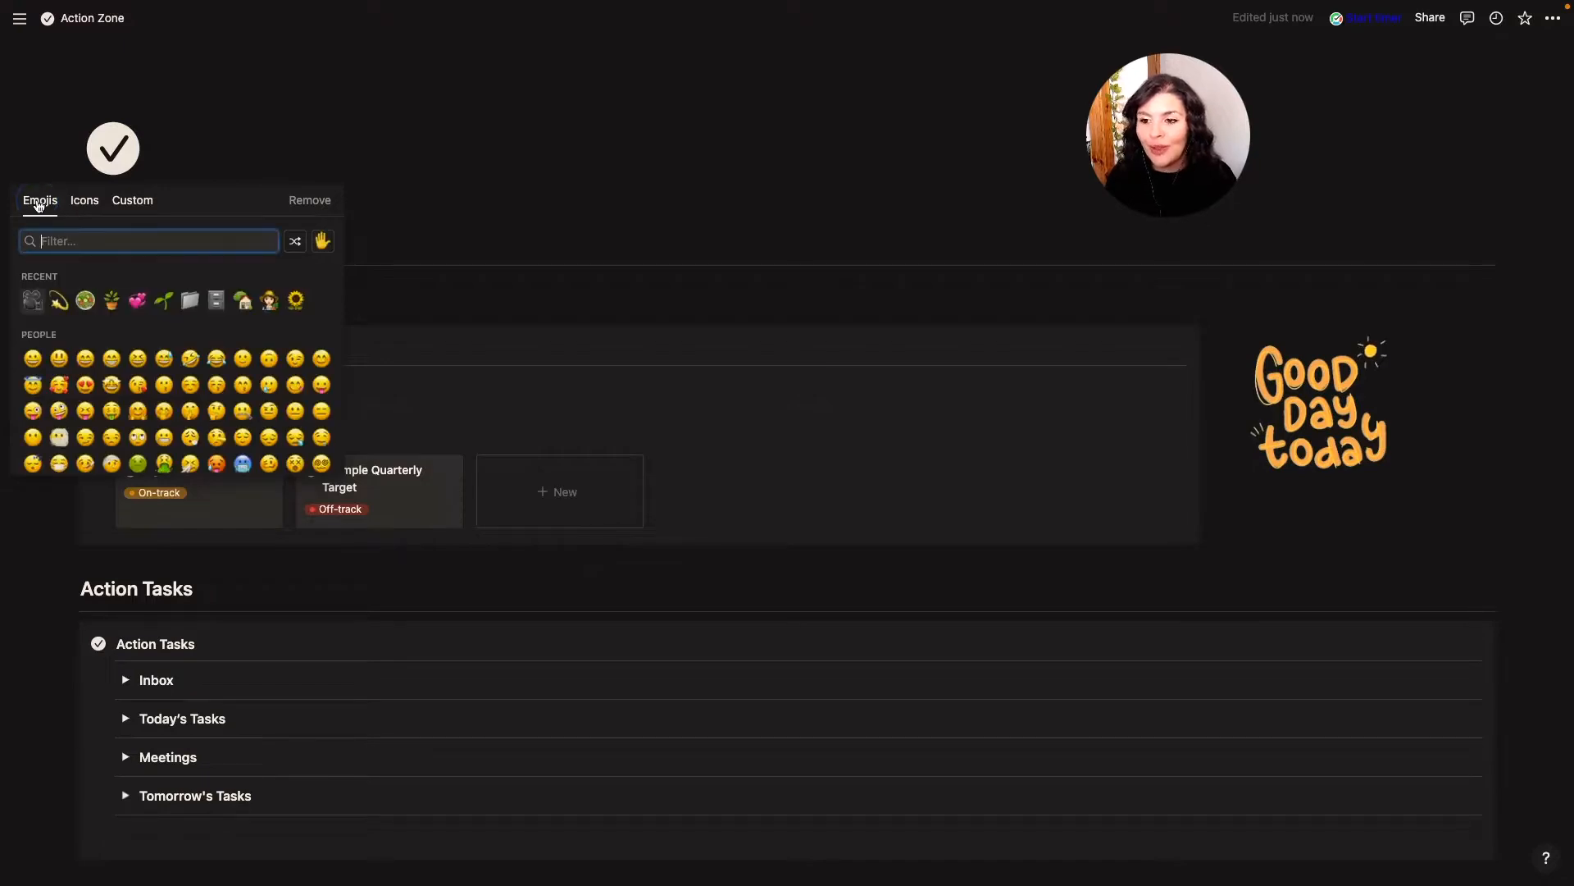
left_click(133, 207)
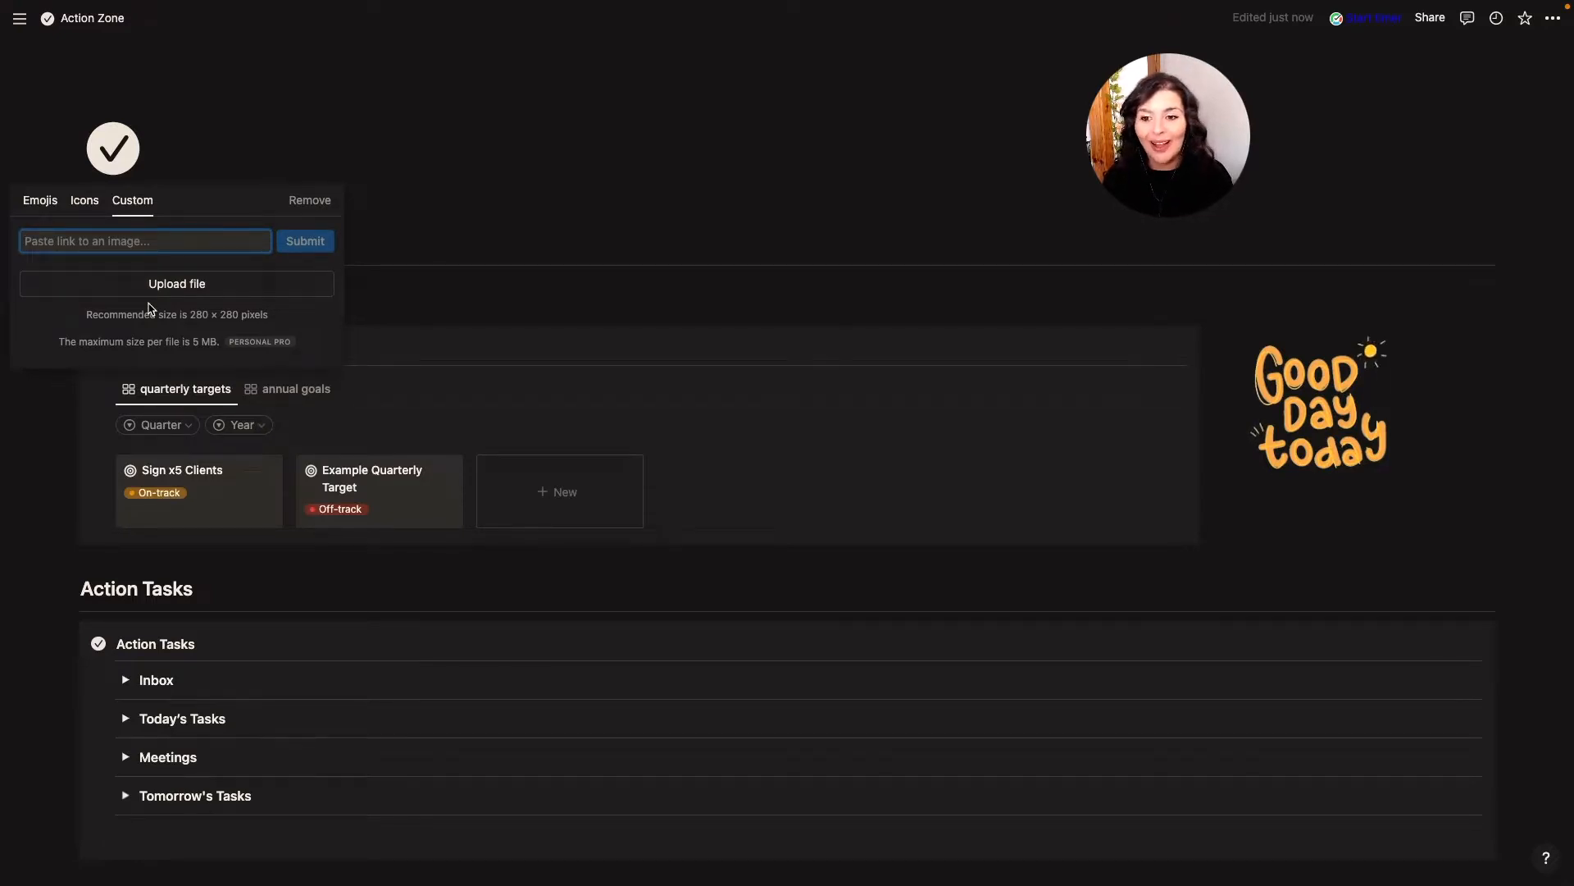
left_click(539, 310)
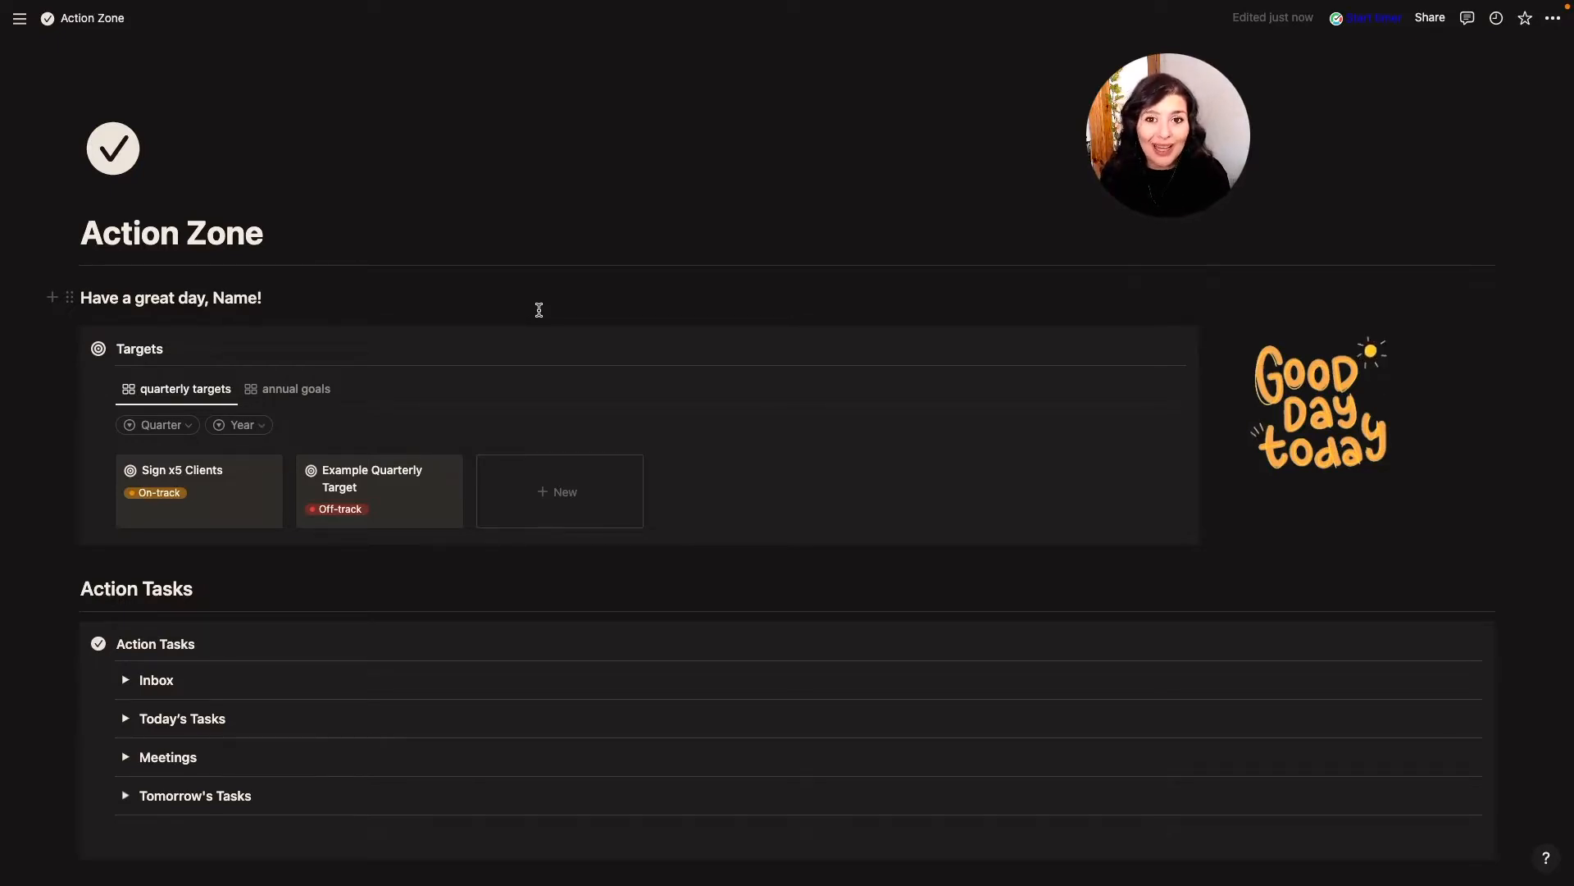
scroll(539, 310, "down", 5)
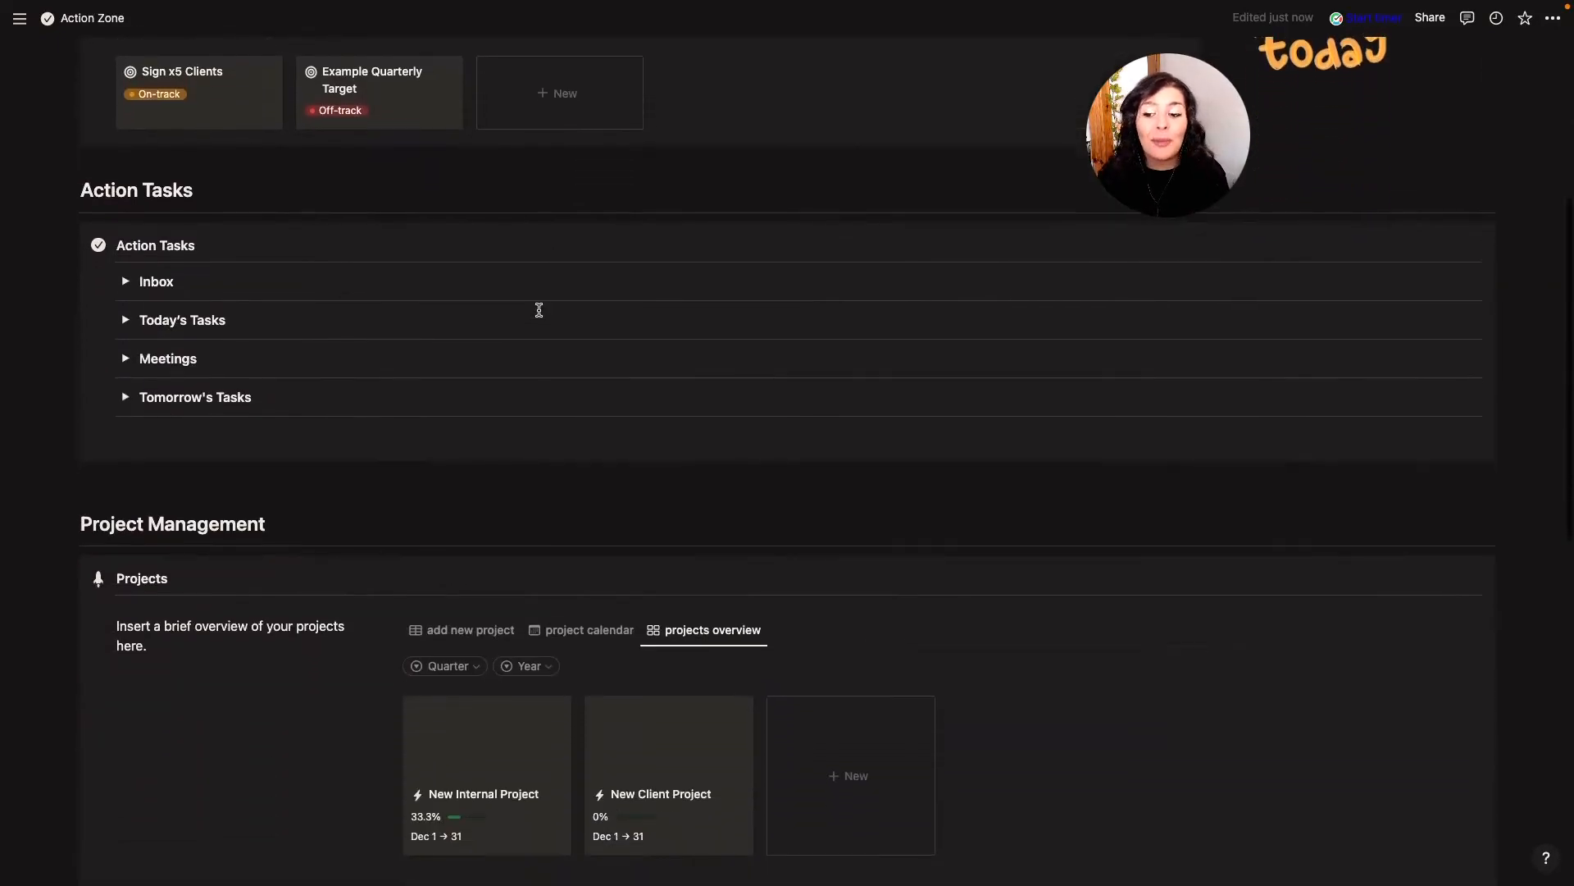